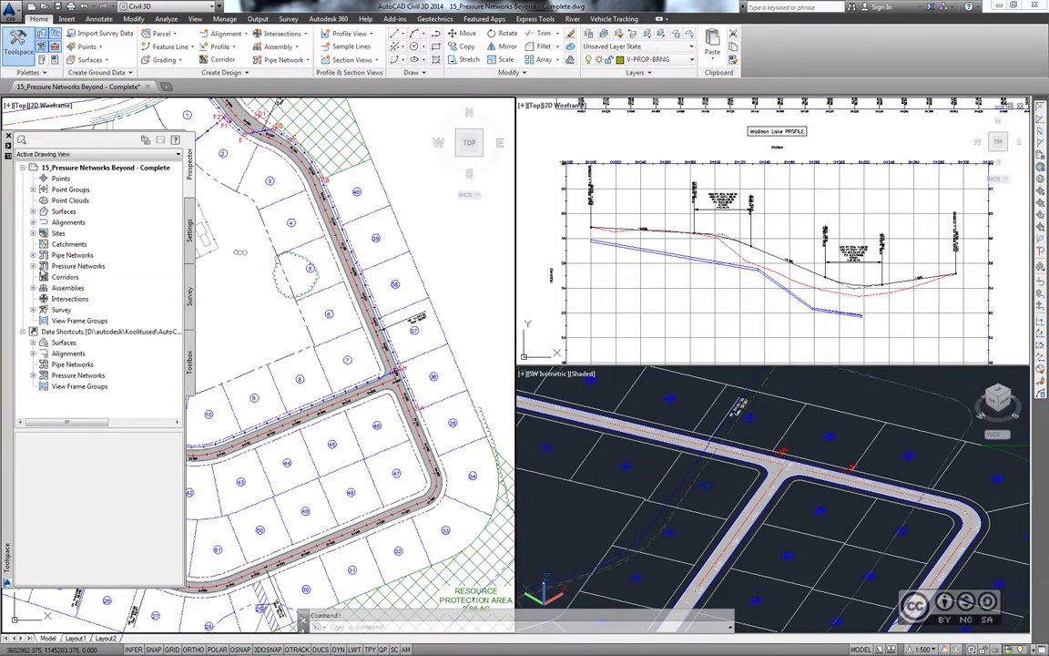
# - Expand Pressure Networks and Water Main in Prospector, then select the Water Main network
pyautogui.click(32, 266)
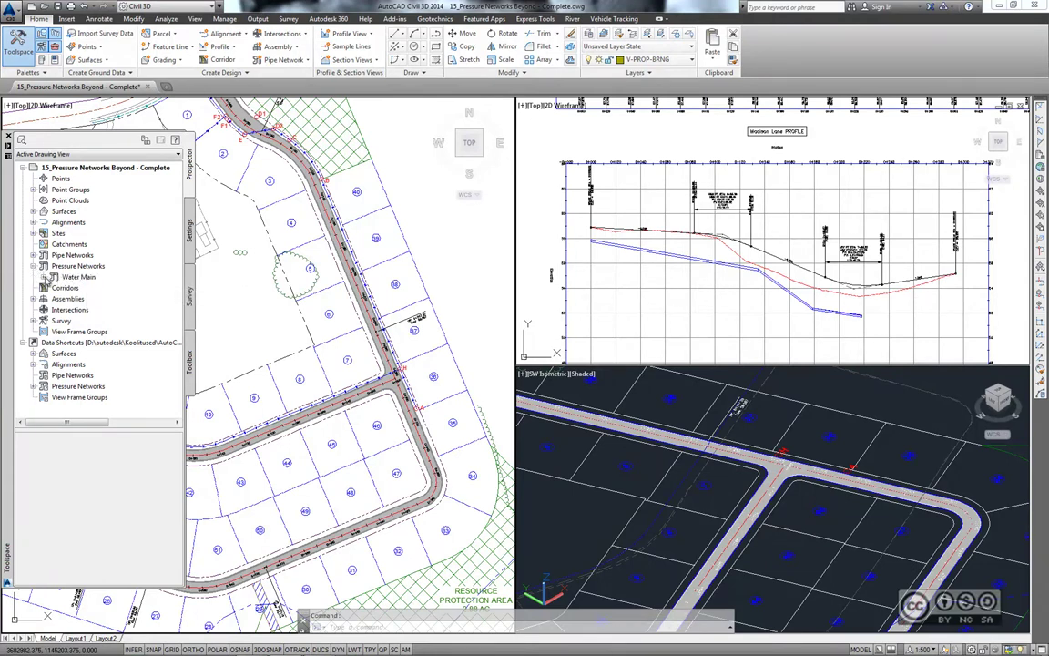
pyautogui.click(43, 277)
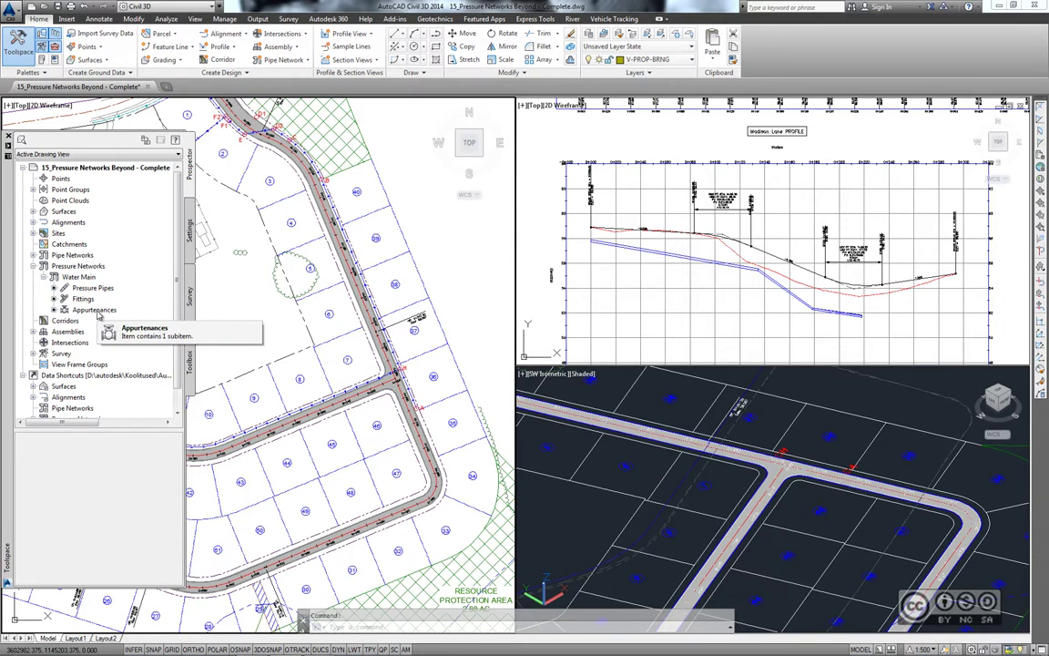
pyautogui.click(79, 277)
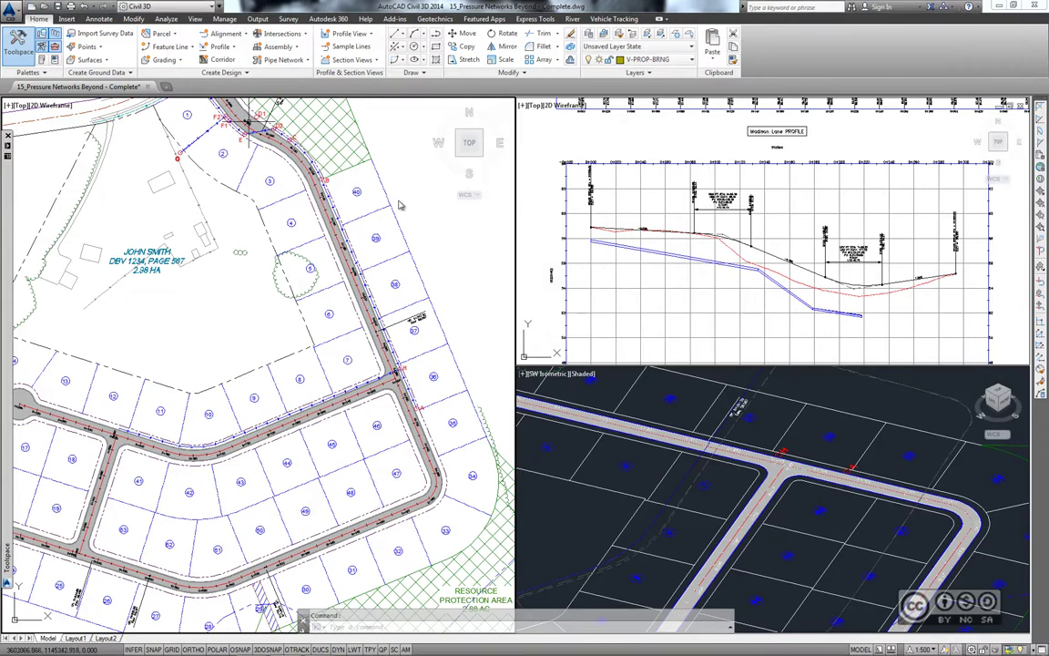
# - Open the drawing 15_Creating Pressure Networks from Objects.dwg
pyautogui.hotkey('ctrl', 'o')
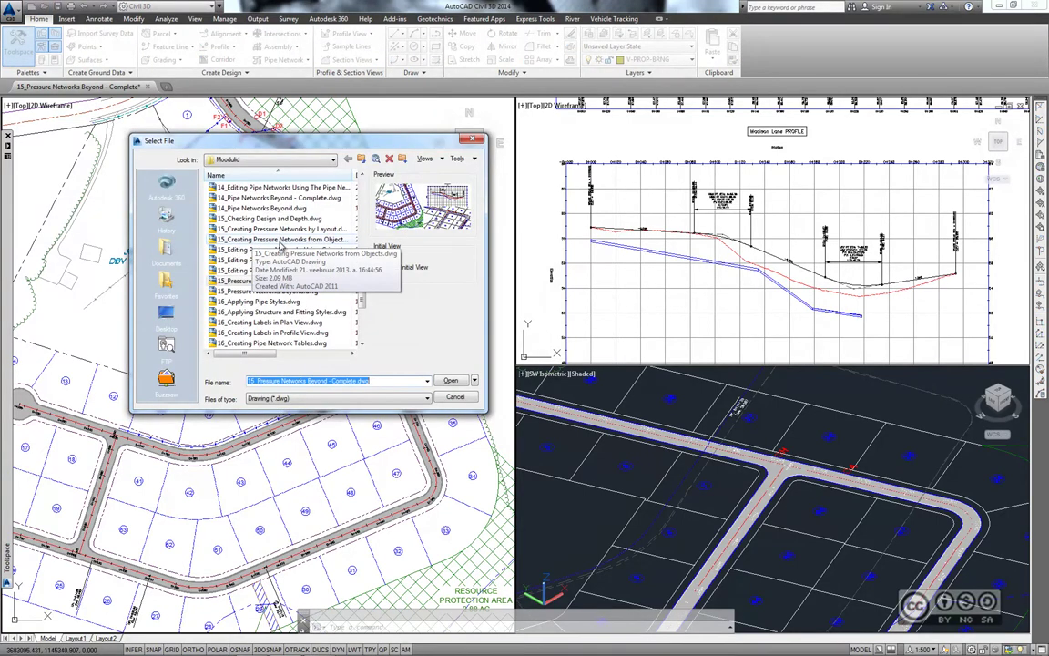
pyautogui.click(280, 238)
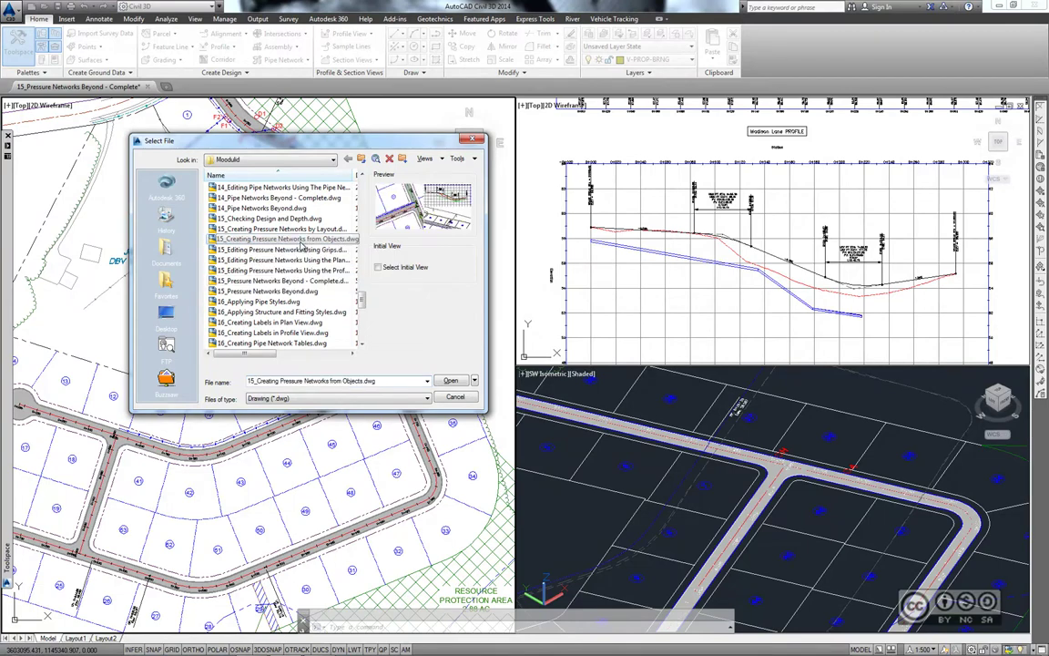
pyautogui.click(451, 380)
# - Zoom and pan the plan to center the blue water line beside lot 8
pyautogui.click(230, 335)
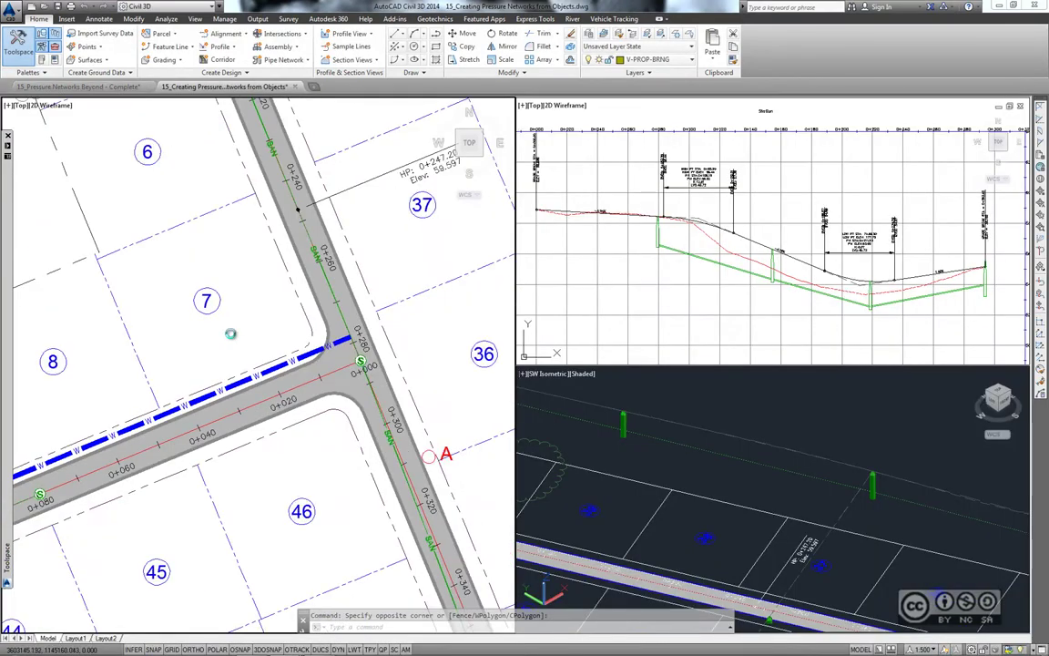
pyautogui.scroll(-2, 231, 335)
pyautogui.scroll(-2, 231, 310)
pyautogui.scroll(-1, 228, 280)
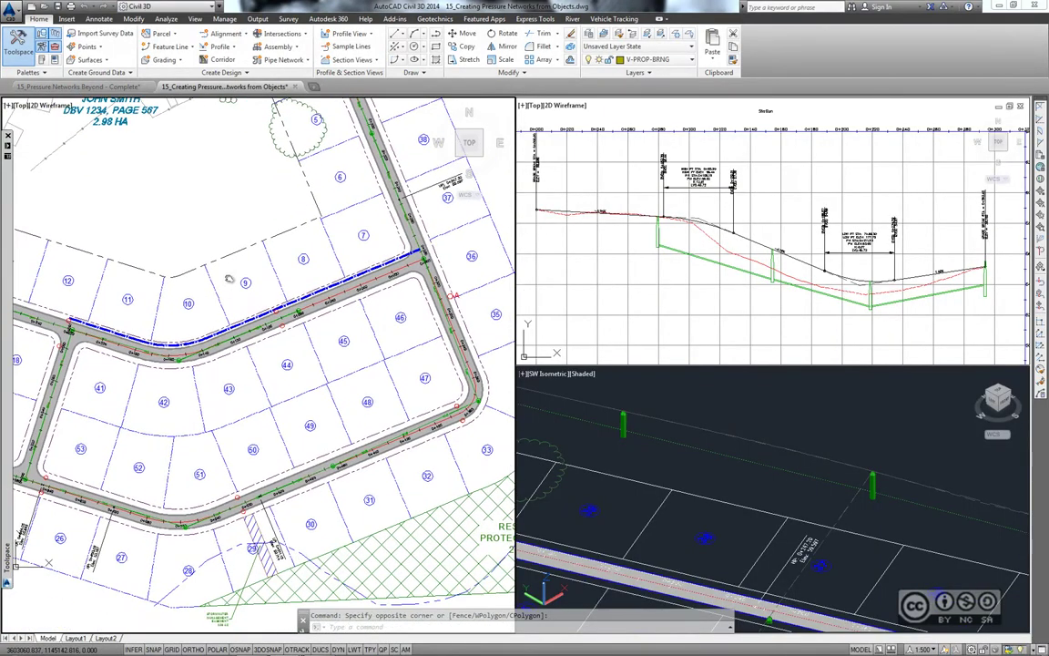
pyautogui.scroll(2, 298, 276)
pyautogui.moveTo(331, 281); pyautogui.dragTo(281, 281, button='middle')
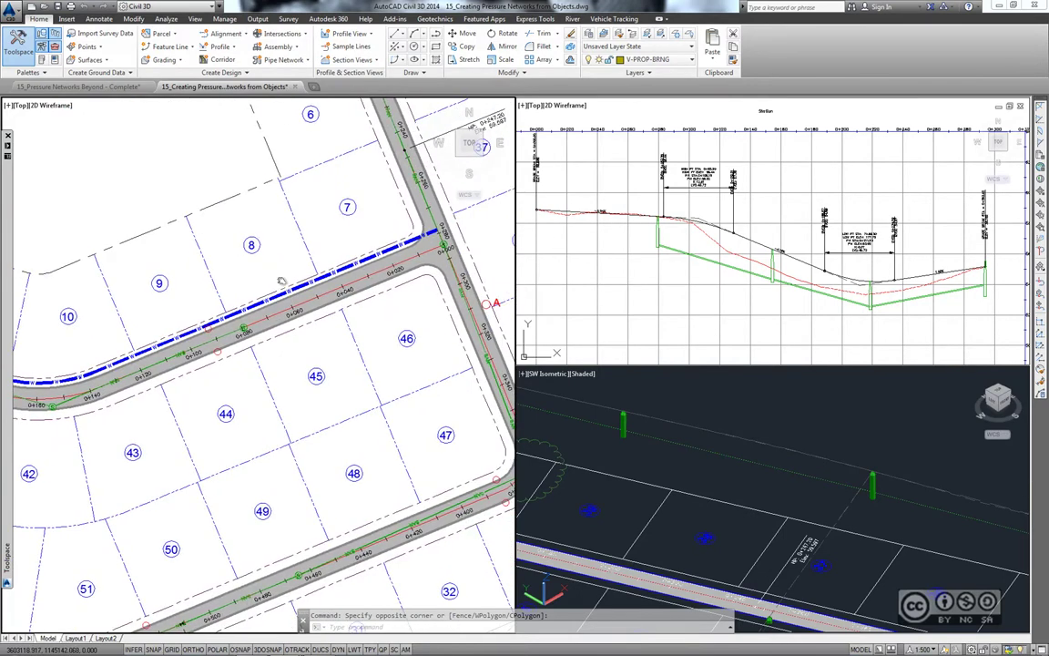
pyautogui.scroll(4, 274, 264)
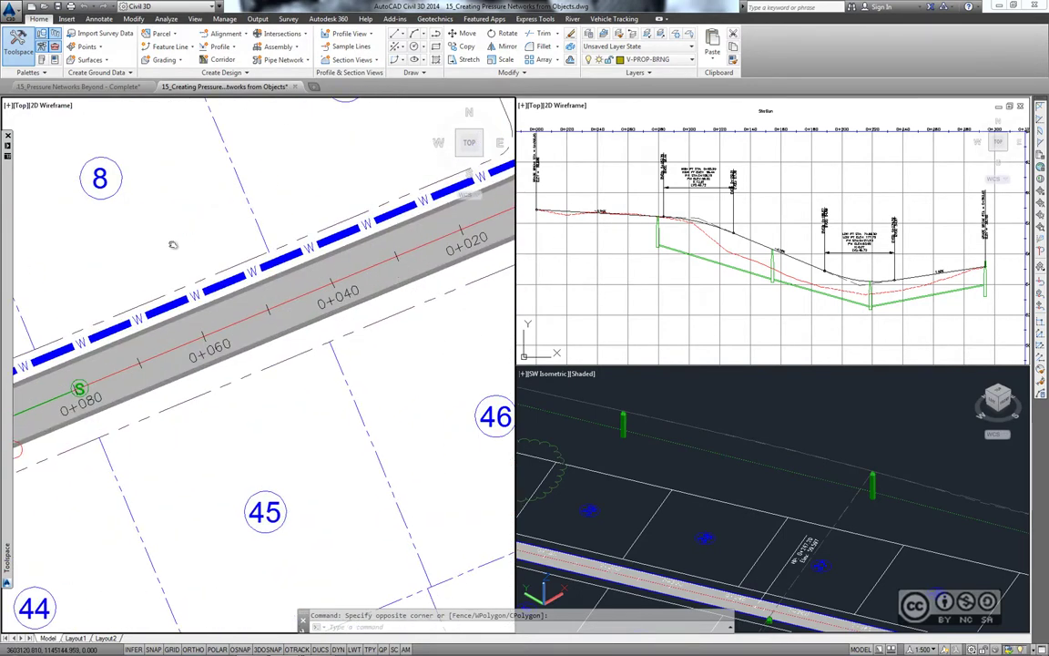
pyautogui.moveTo(173, 244); pyautogui.dragTo(85, 262, button='middle')
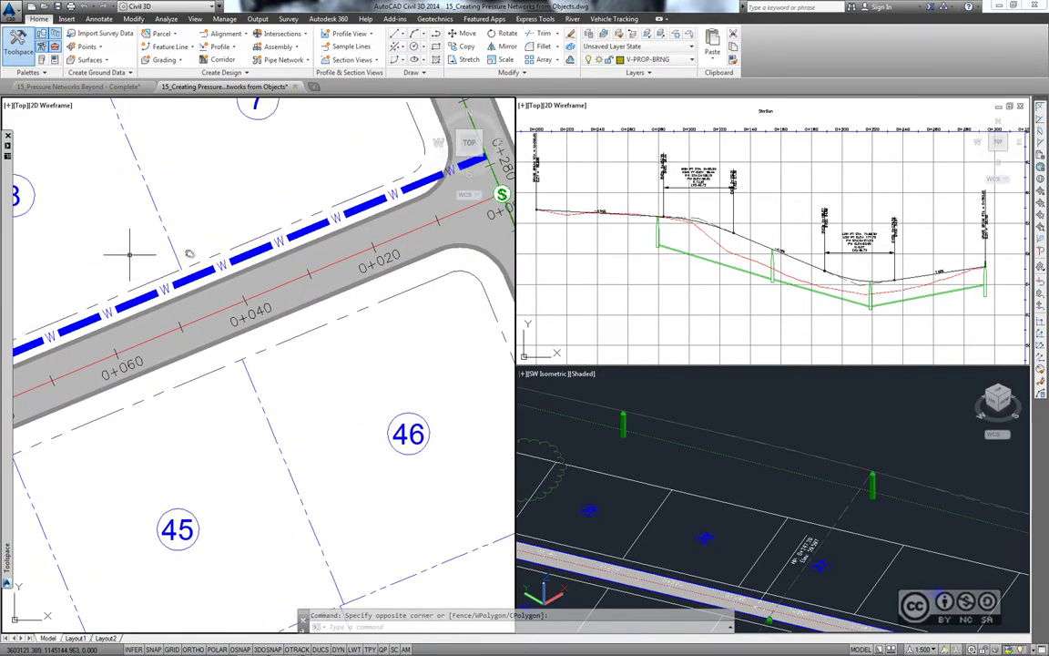
# - Run Create Pressure Network from Object on the blue water polyline, accepting its direction
pyautogui.click(220, 265)
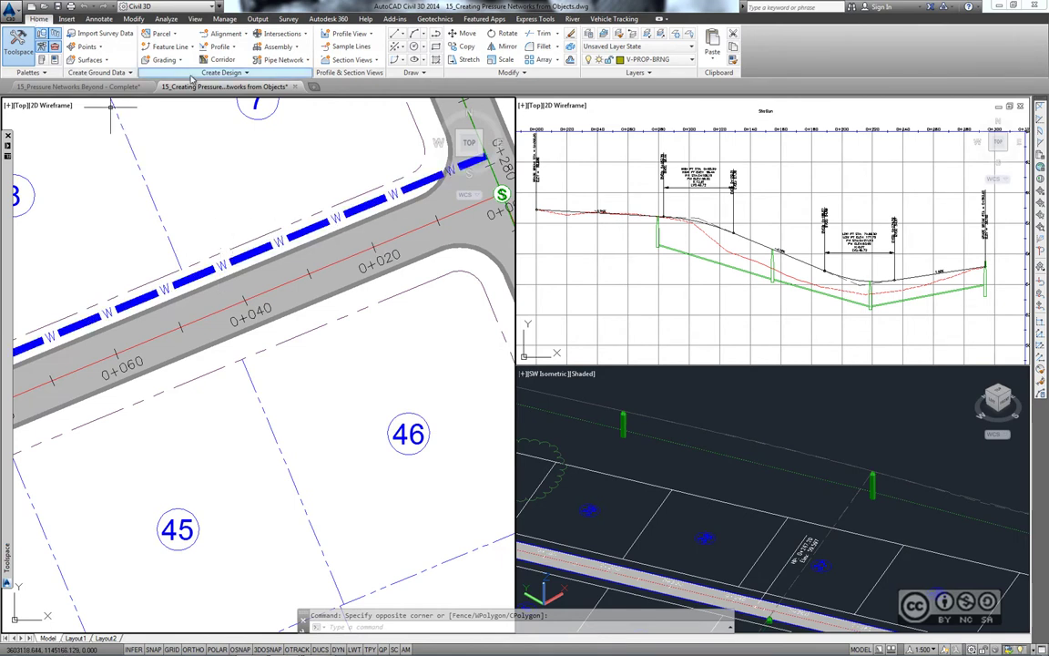
pyautogui.click(308, 60)
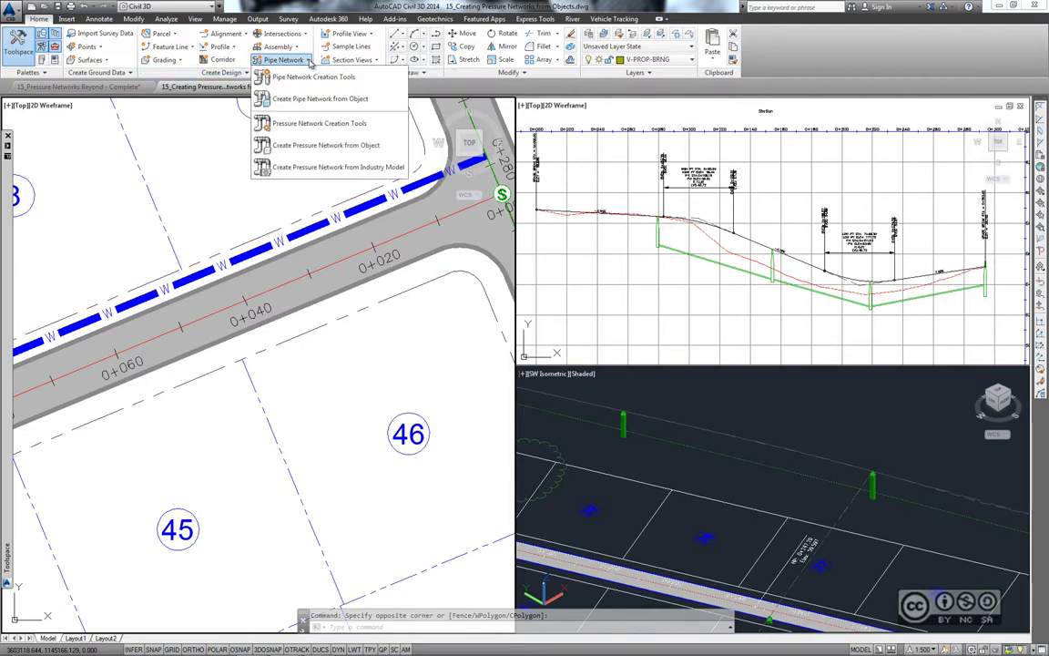
pyautogui.click(316, 146)
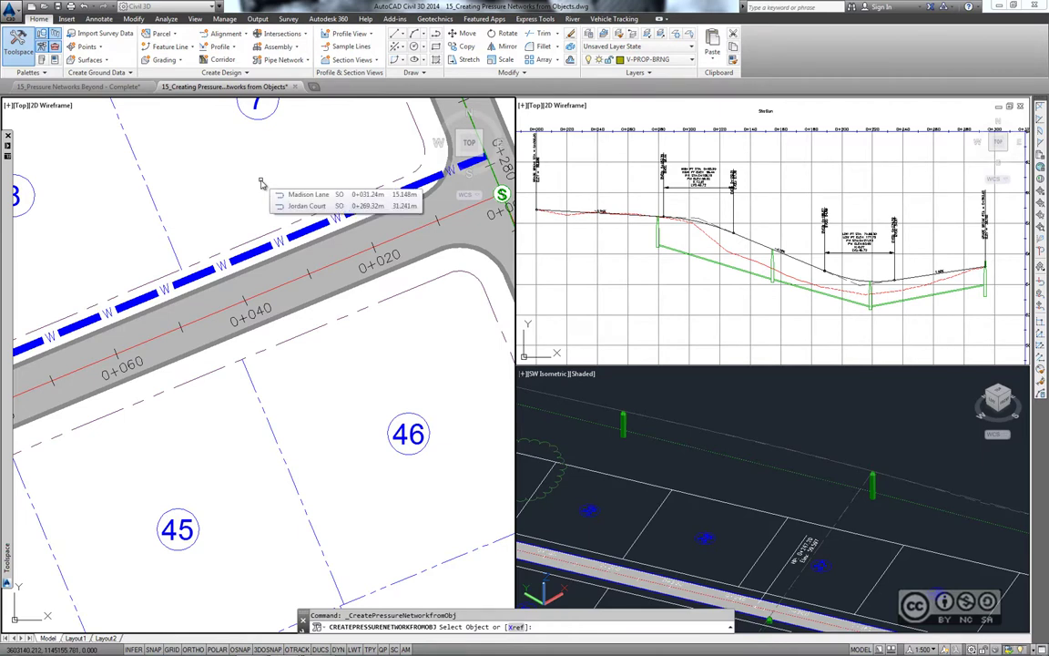
pyautogui.click(296, 240)
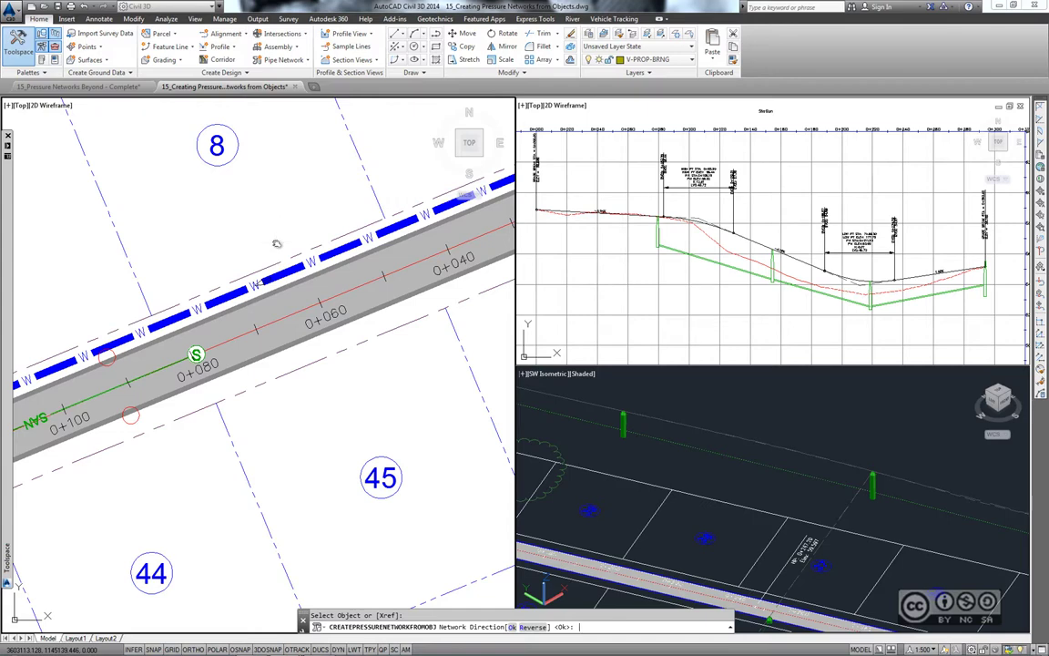
pyautogui.press('Return')
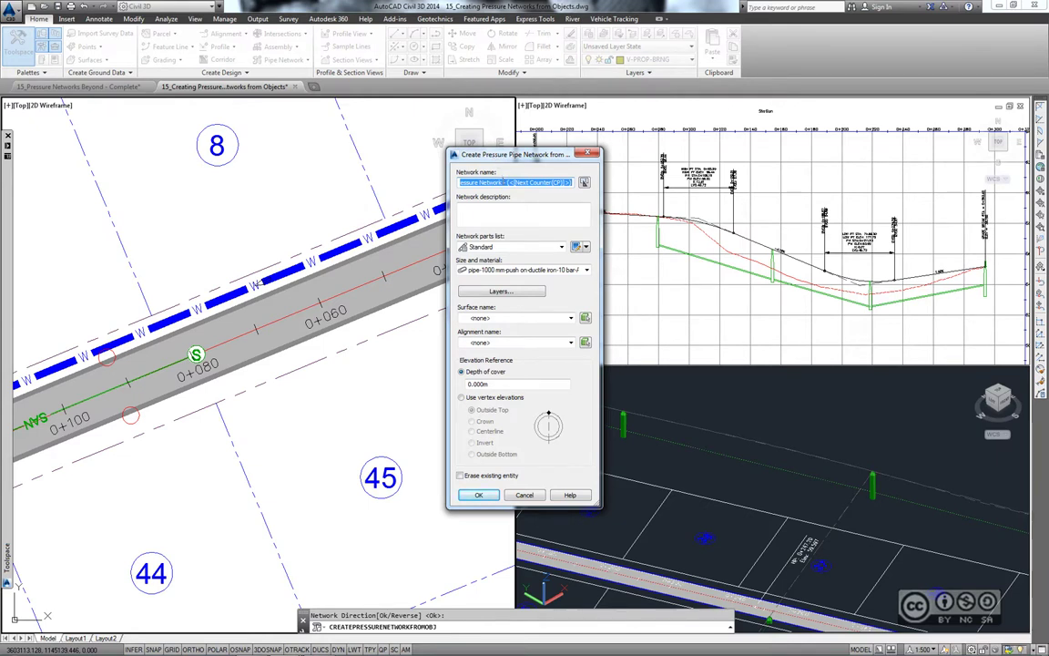
# - Name it Madison Lane Water: Water Supply, 100mm ductile iron, Road FG, Madison Lane, cover 1, erase polyline
pyautogui.write('Madi')
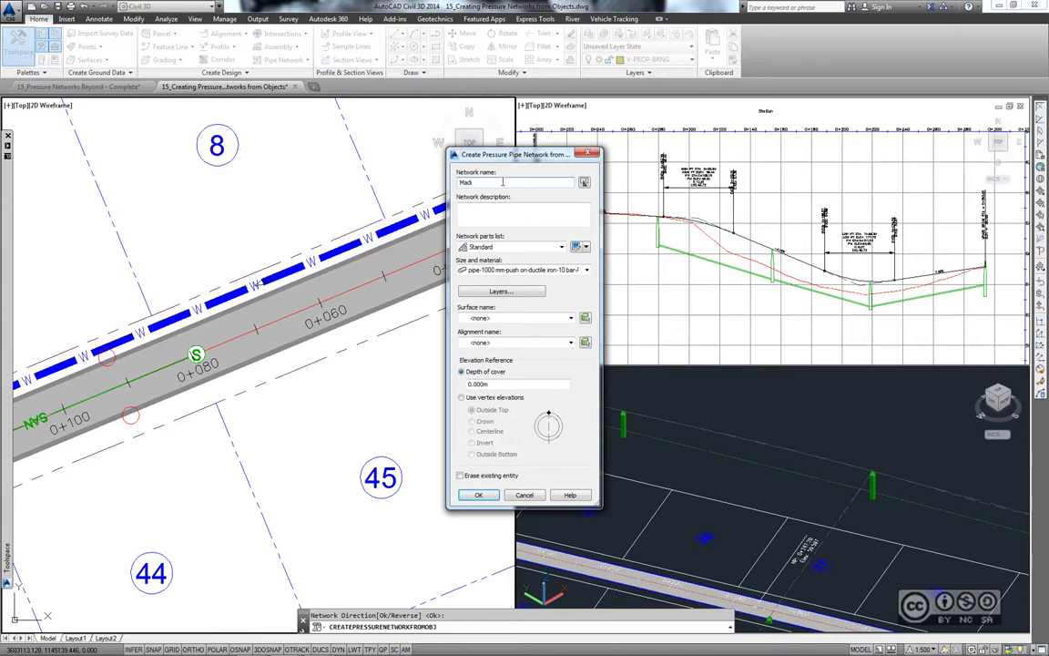
pyautogui.write('son Lane Water')
pyautogui.click(497, 249)
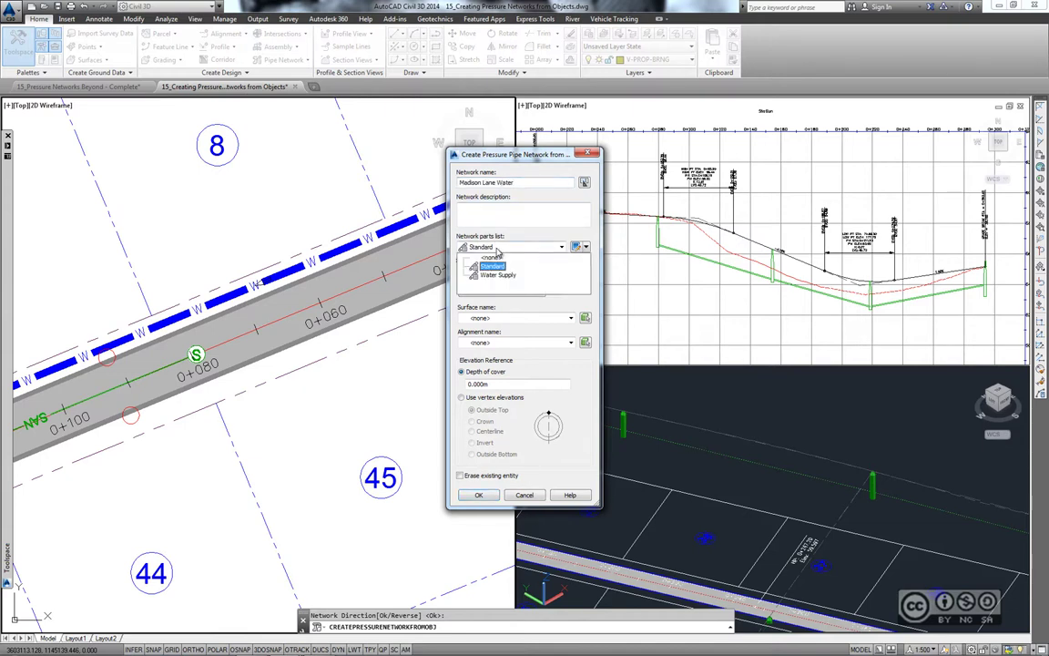
pyautogui.click(497, 275)
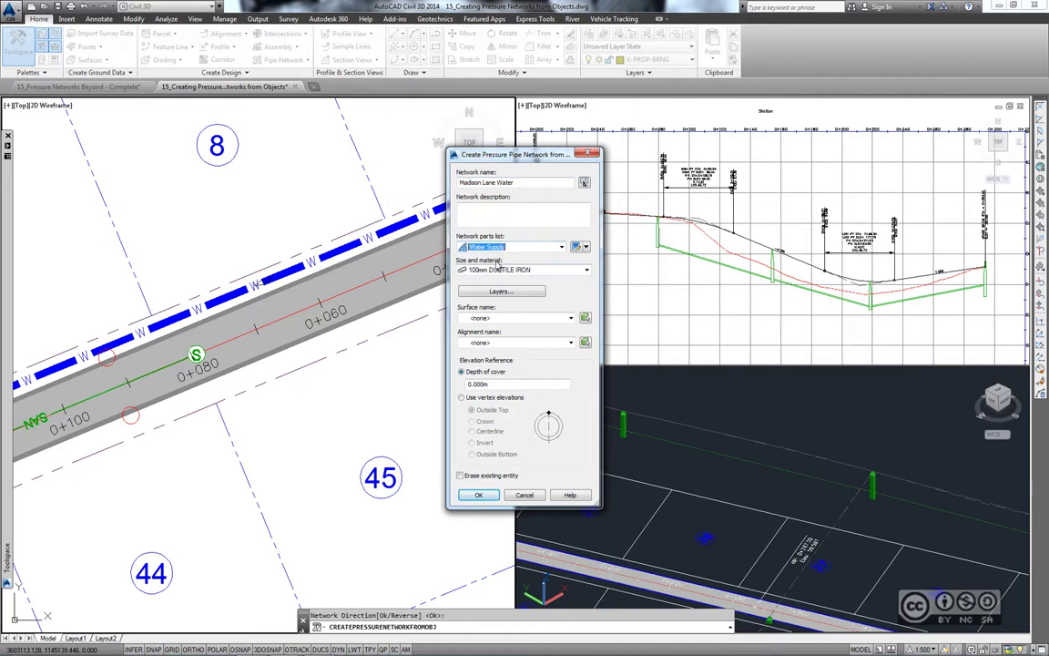
pyautogui.click(497, 269)
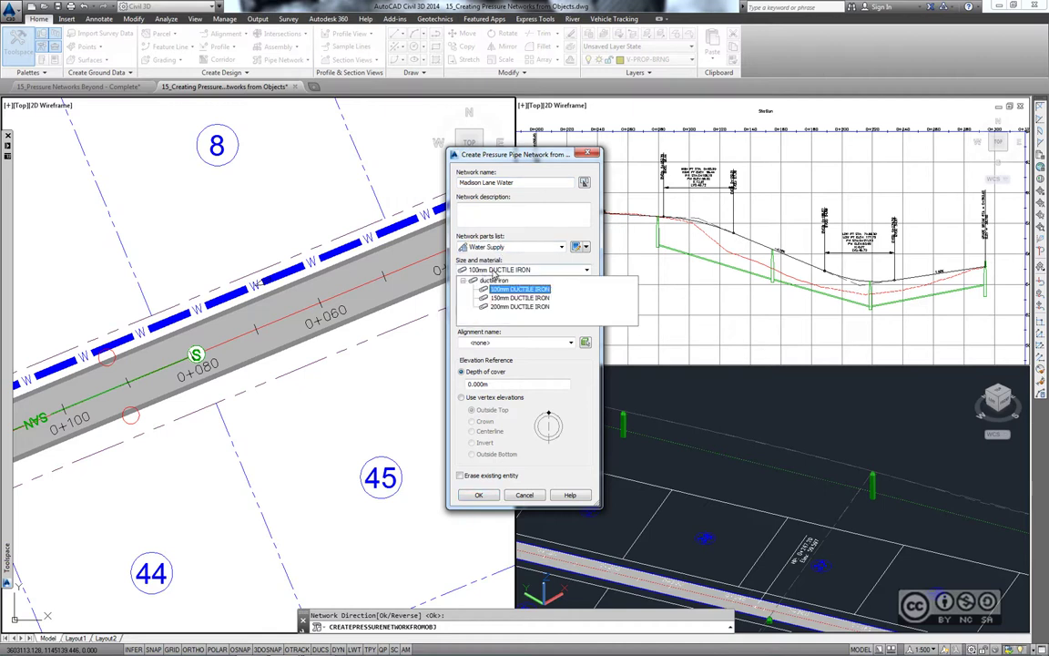
pyautogui.click(515, 290)
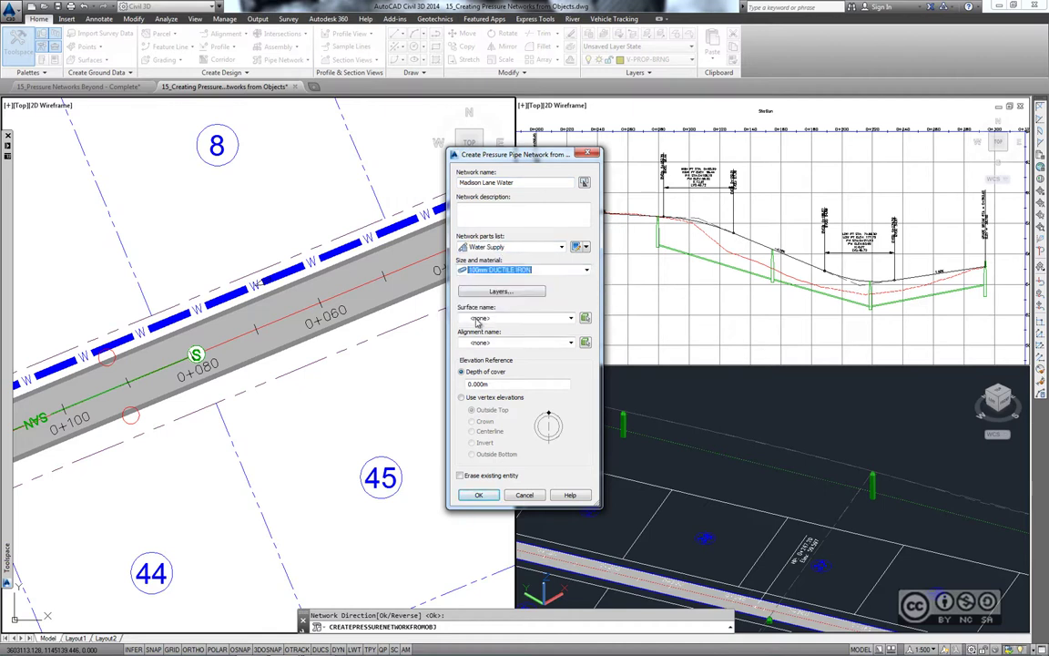
pyautogui.click(480, 318)
pyautogui.click(492, 338)
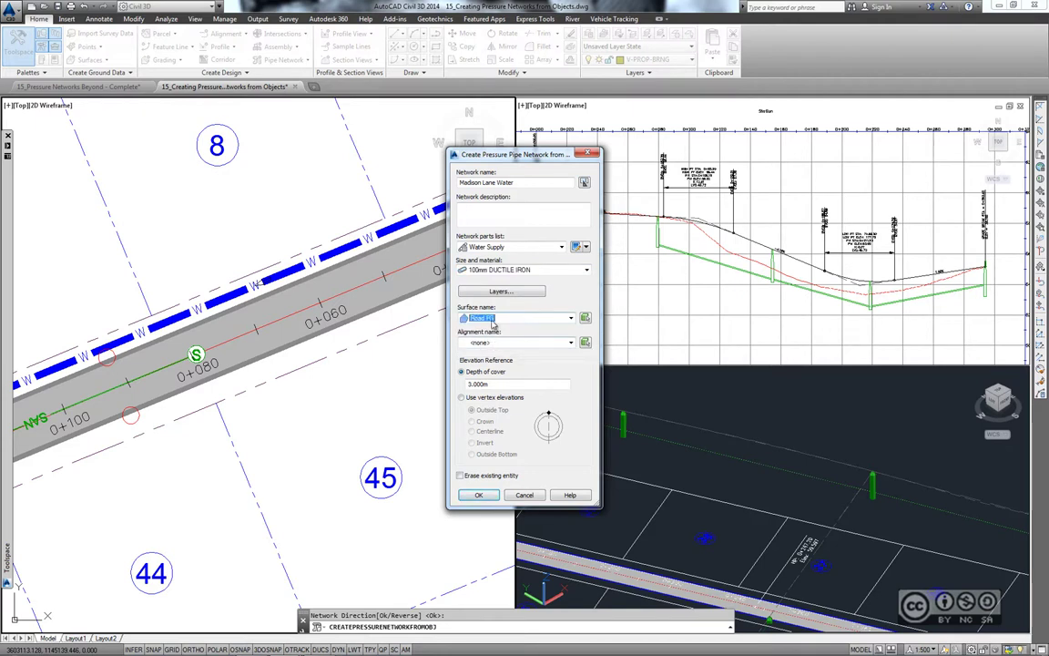
pyautogui.click(491, 344)
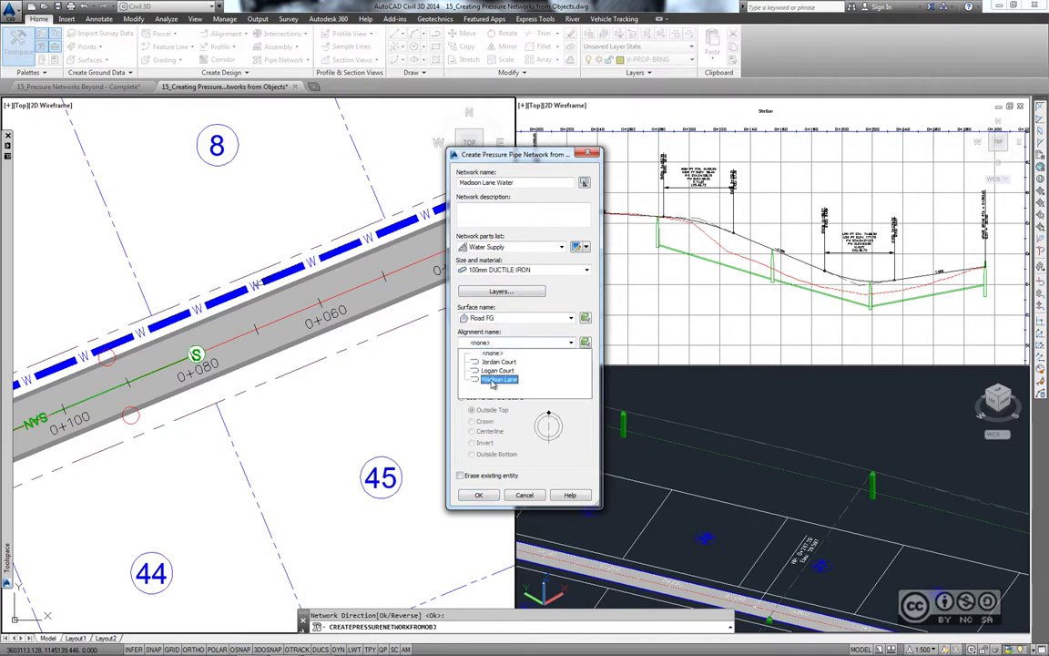
pyautogui.click(487, 374)
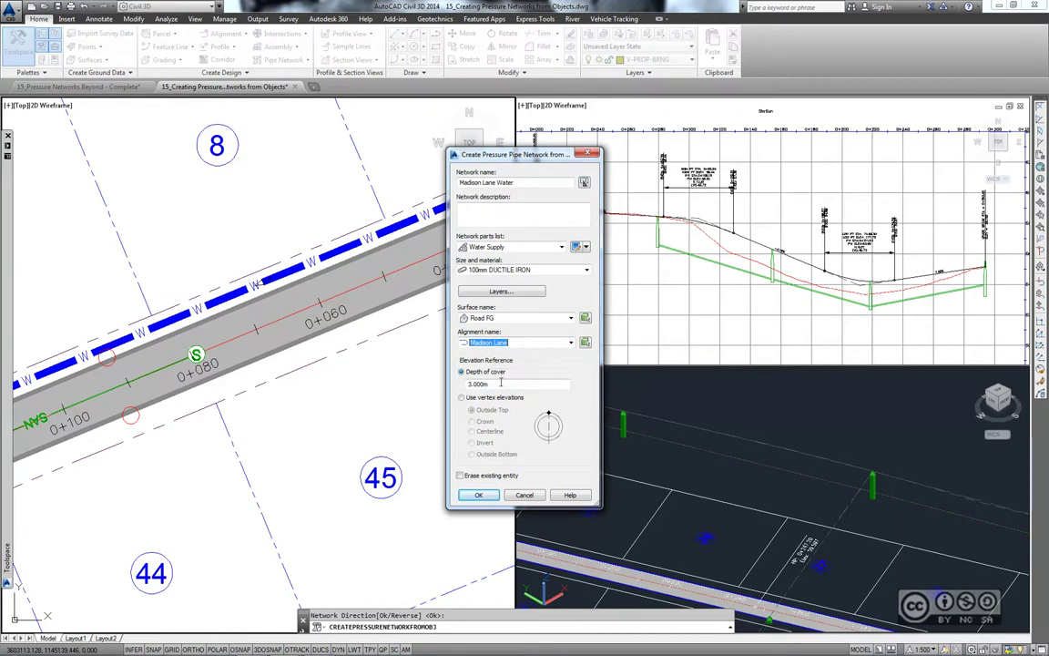
pyautogui.doubleClick(500, 383)
pyautogui.write('1')
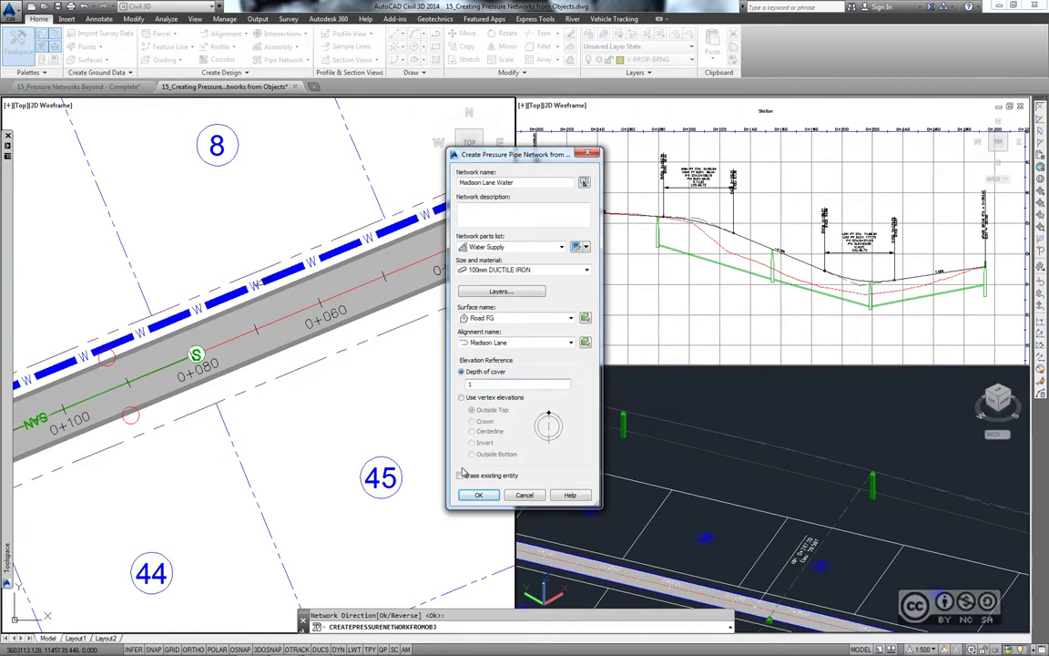
pyautogui.click(461, 477)
# - Create the Madison Lane Water network, end the command and clear the selection
pyautogui.click(480, 496)
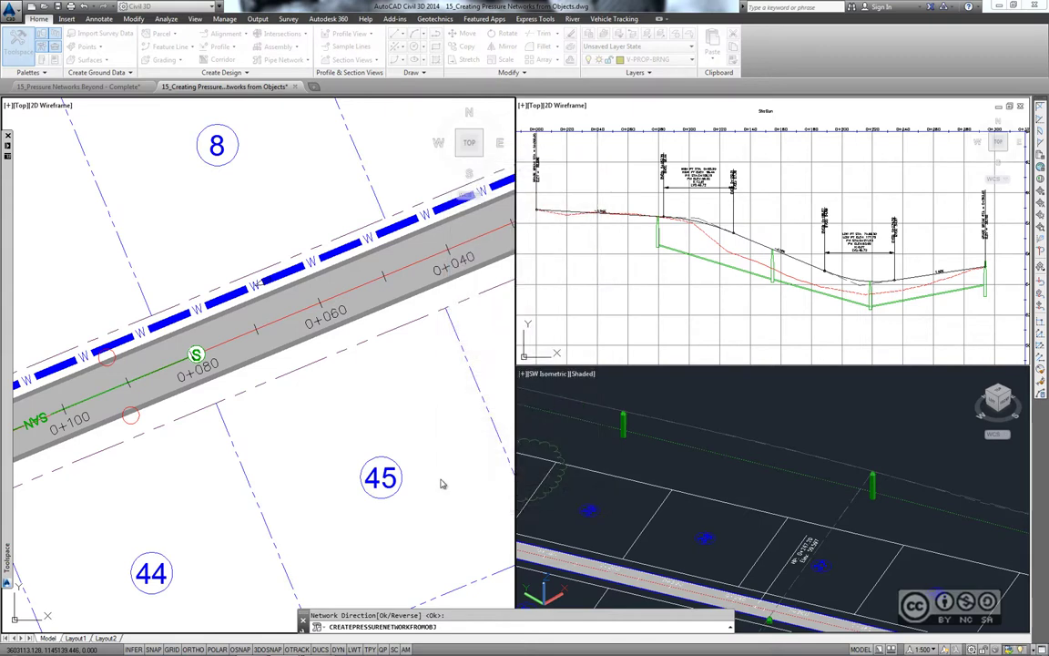
pyautogui.moveTo(440, 484)
pyautogui.mouseDown(button='middle')
pyautogui.moveTo(237, 209)
pyautogui.moveTo(213, 228)
pyautogui.moveTo(202, 201)
pyautogui.mouseUp(button='middle')
pyautogui.scroll(2, 248, 201)
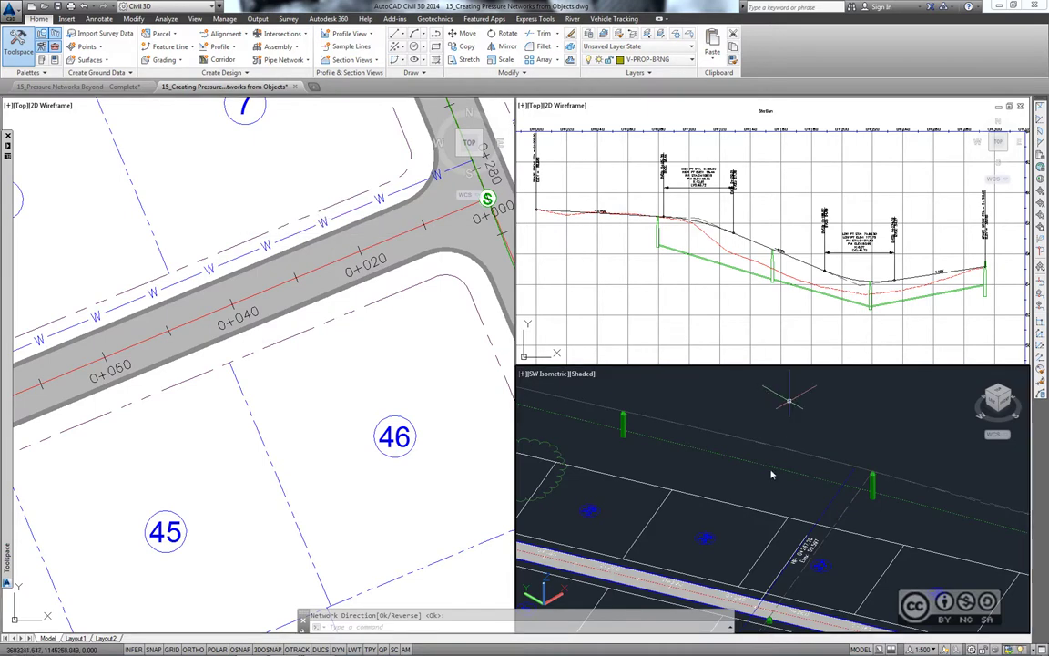
pyautogui.scroll(-2, 771, 474)
pyautogui.scroll(-2, 773, 478)
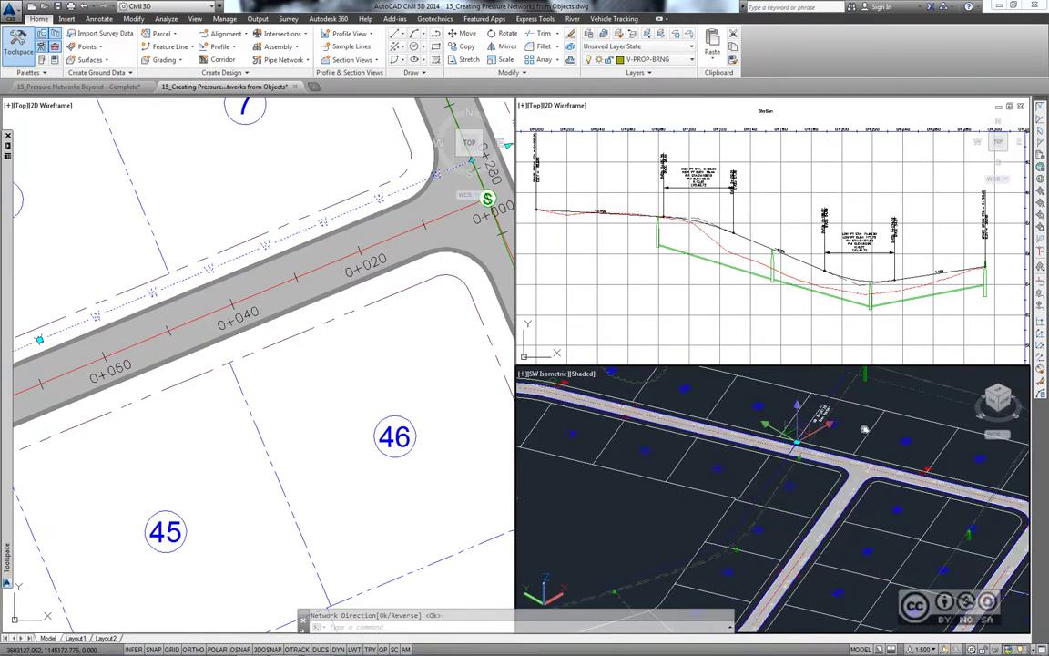
pyautogui.press('Return')
pyautogui.scroll(2, 756, 483)
pyautogui.scroll(2, 752, 488)
pyautogui.scroll(2, 747, 492)
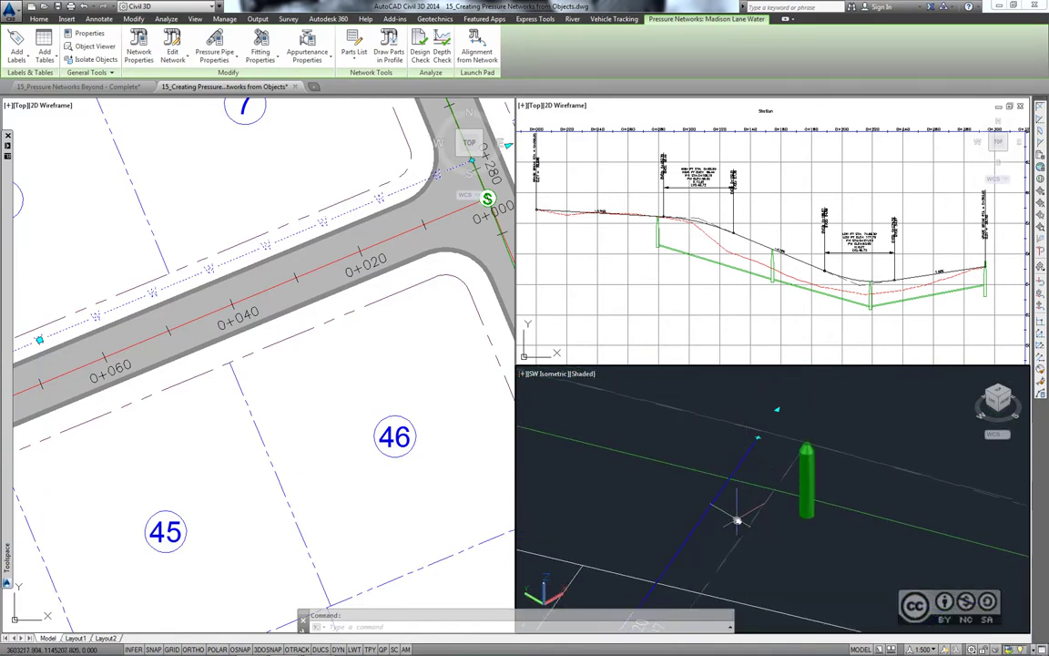
pyautogui.press('Escape')
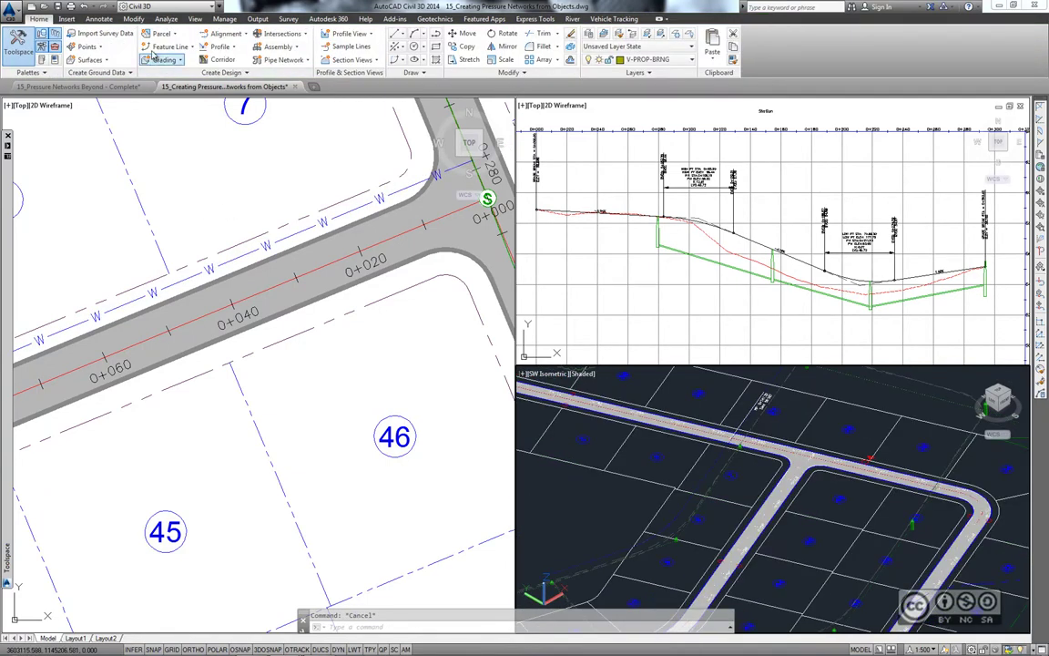
# - Start Draw Parts in Profile for the W water pressure network
pyautogui.click(134, 20)
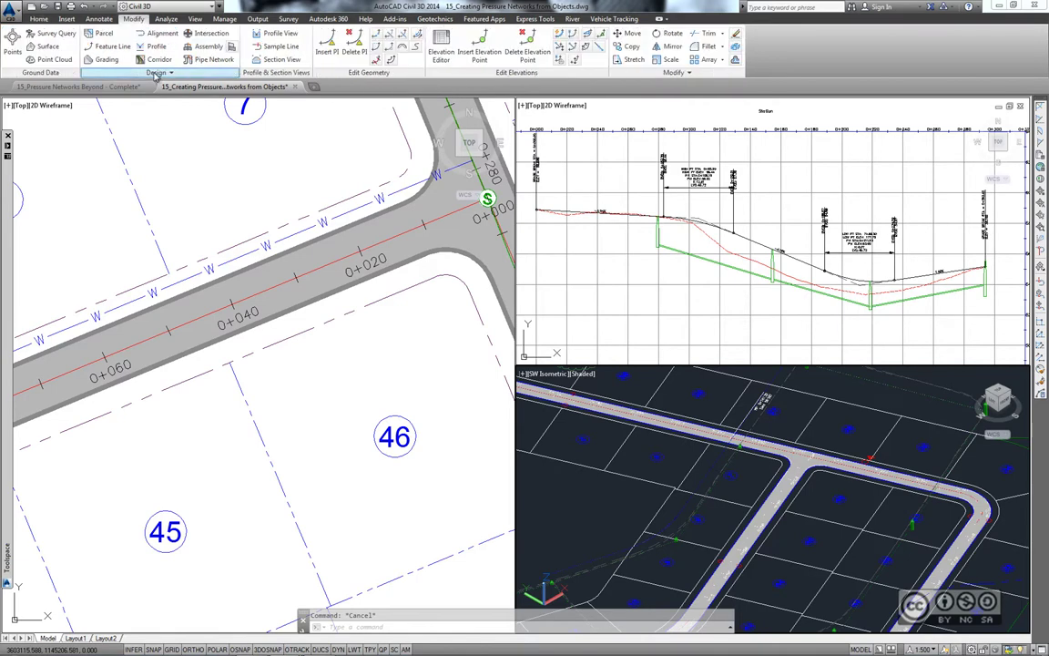
pyautogui.click(166, 71)
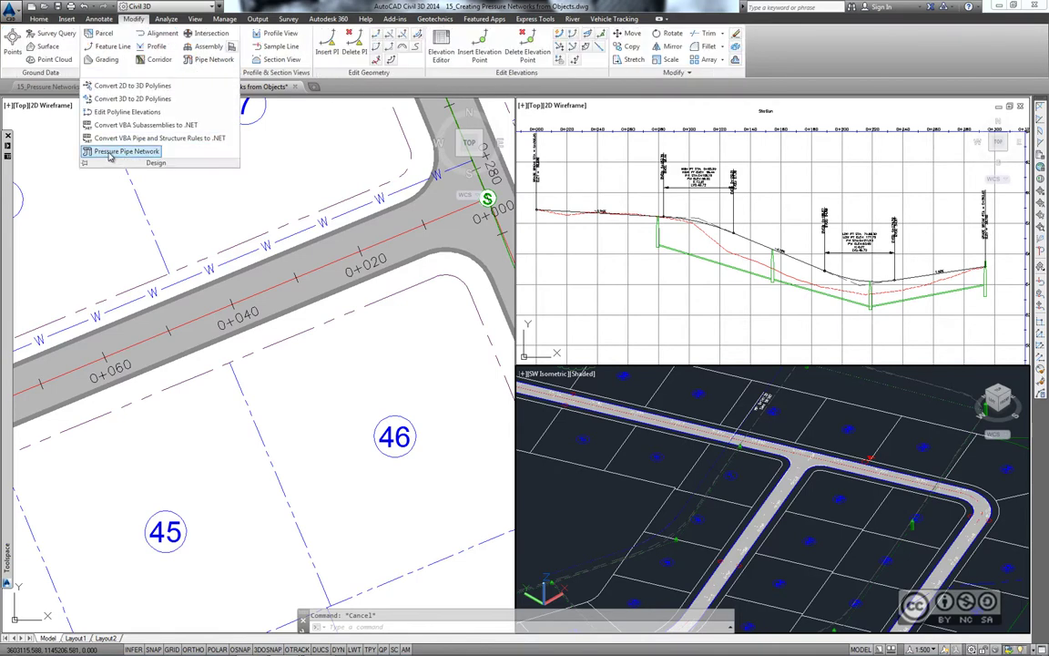
pyautogui.click(124, 152)
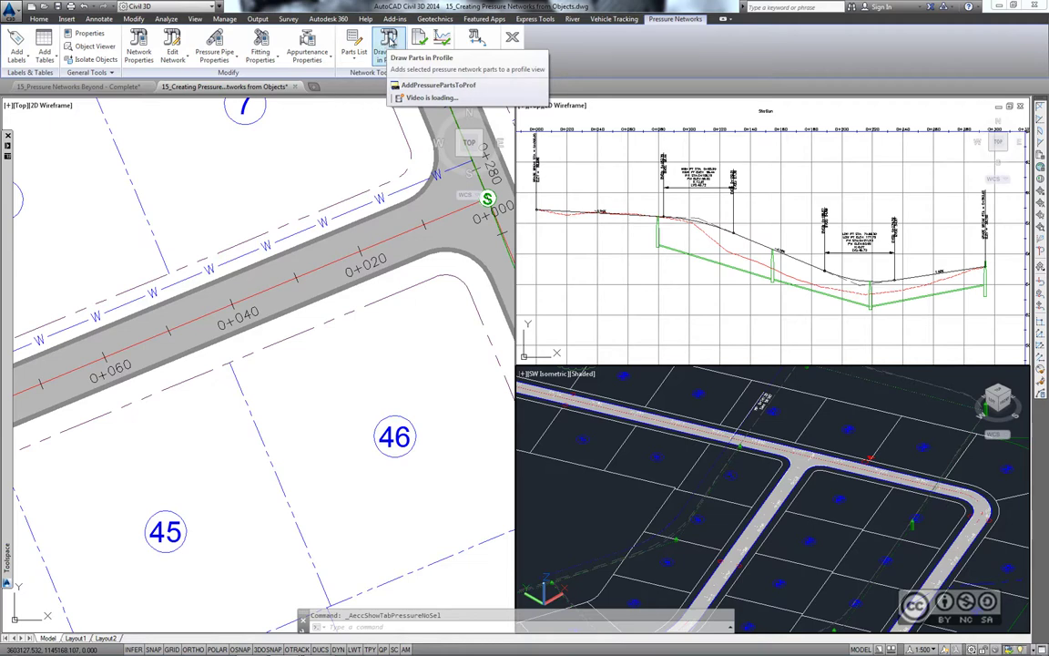
pyautogui.click(389, 40)
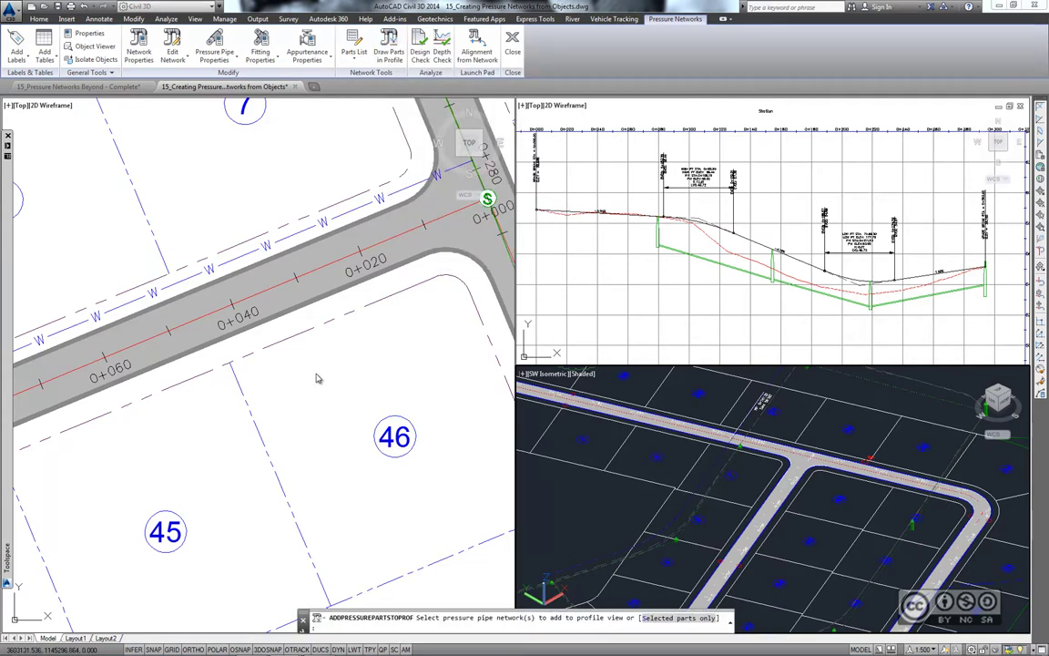
pyautogui.click(345, 219)
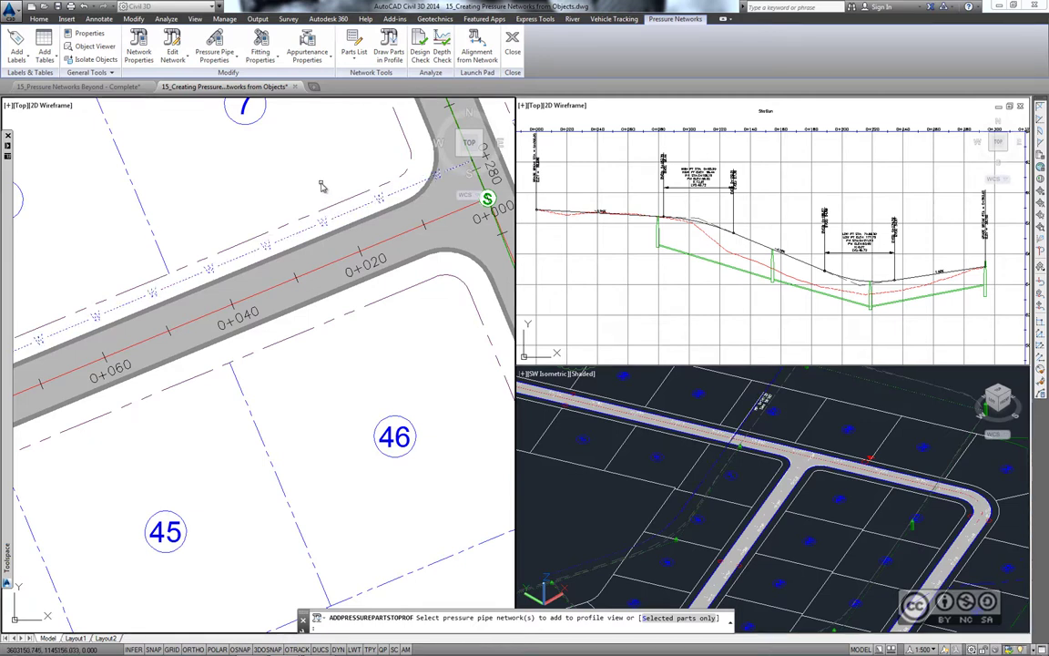
pyautogui.press('Return')
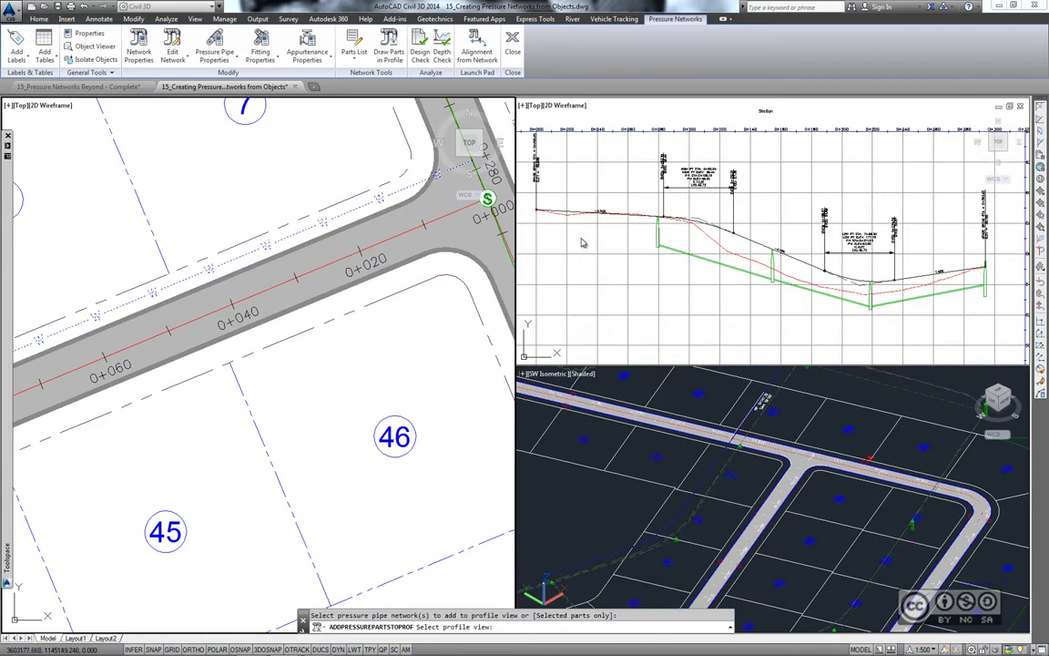
# - Draw the W network pipes into the Madison Lane profile view and finish editing
pyautogui.moveTo(320, 186); pyautogui.dragTo(260, 193, button='middle')
pyautogui.scroll(-2, 618, 276)
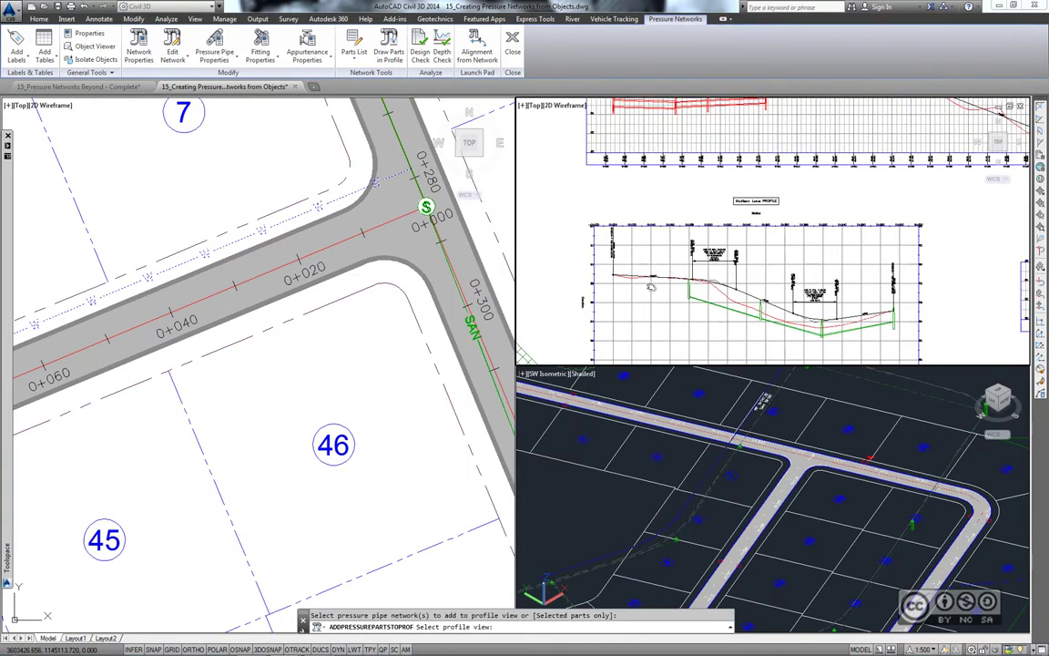
pyautogui.scroll(2, 747, 133)
pyautogui.moveTo(611, 186); pyautogui.dragTo(639, 150, button='middle')
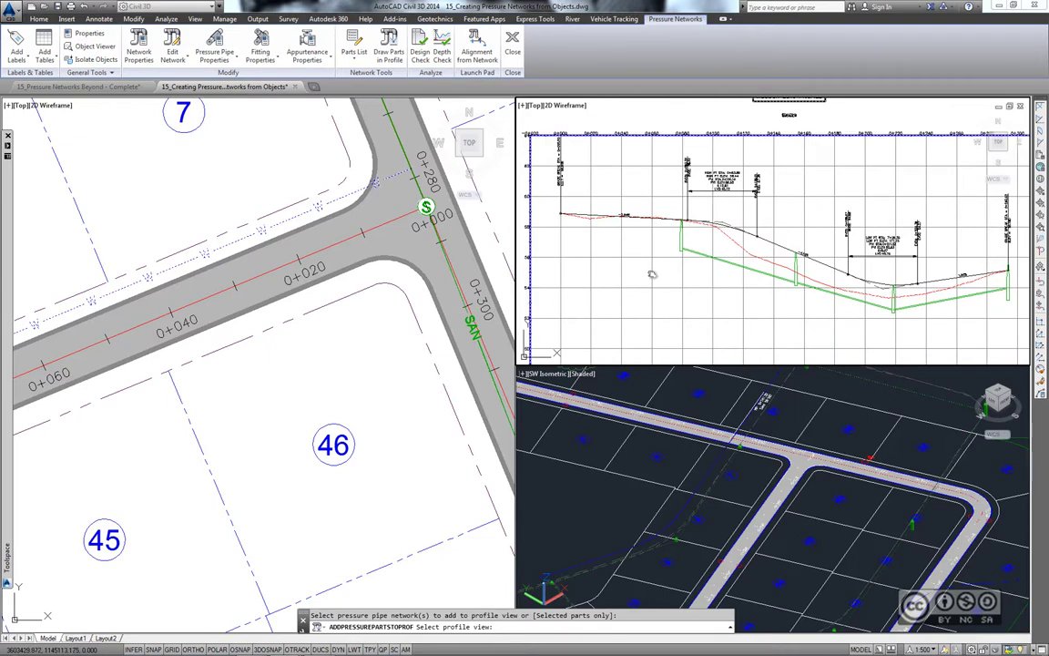
pyautogui.click(594, 248)
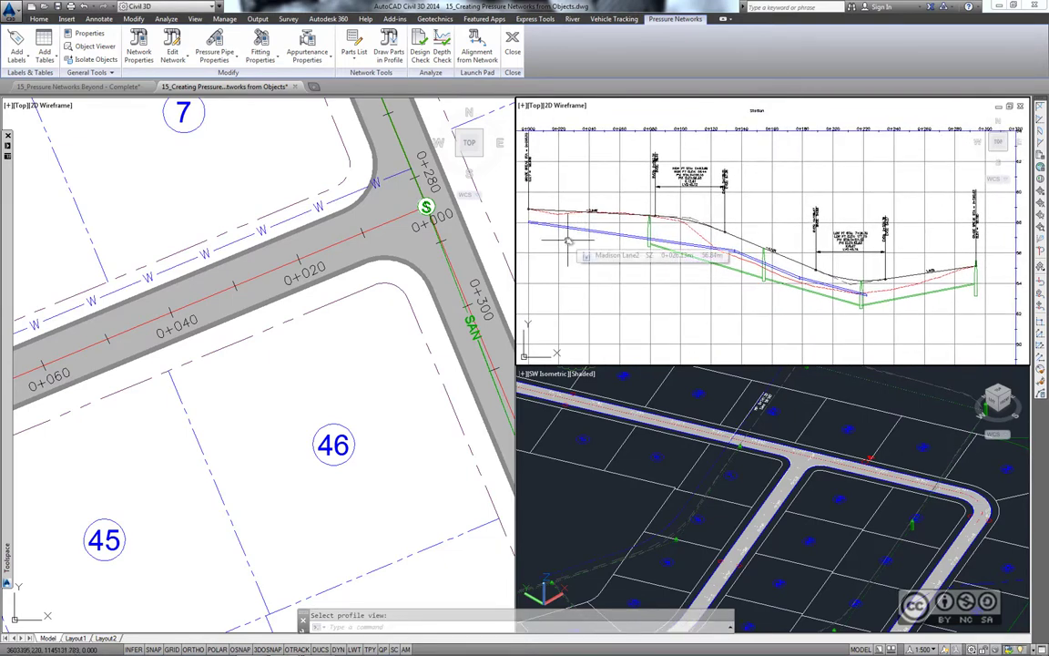
pyautogui.click(717, 183)
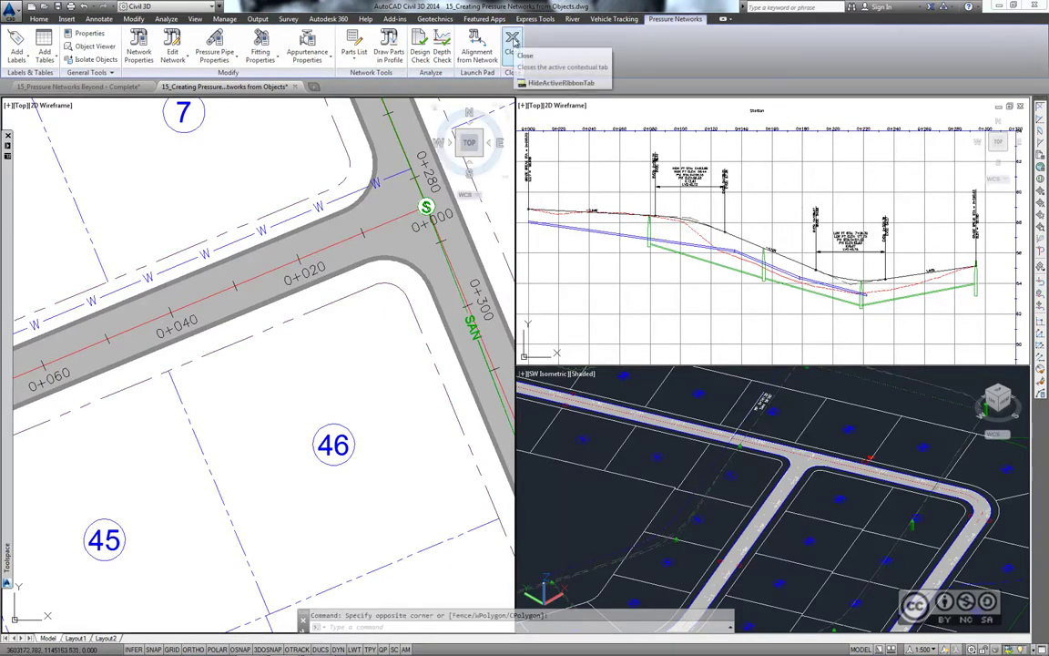
pyautogui.press('Escape')
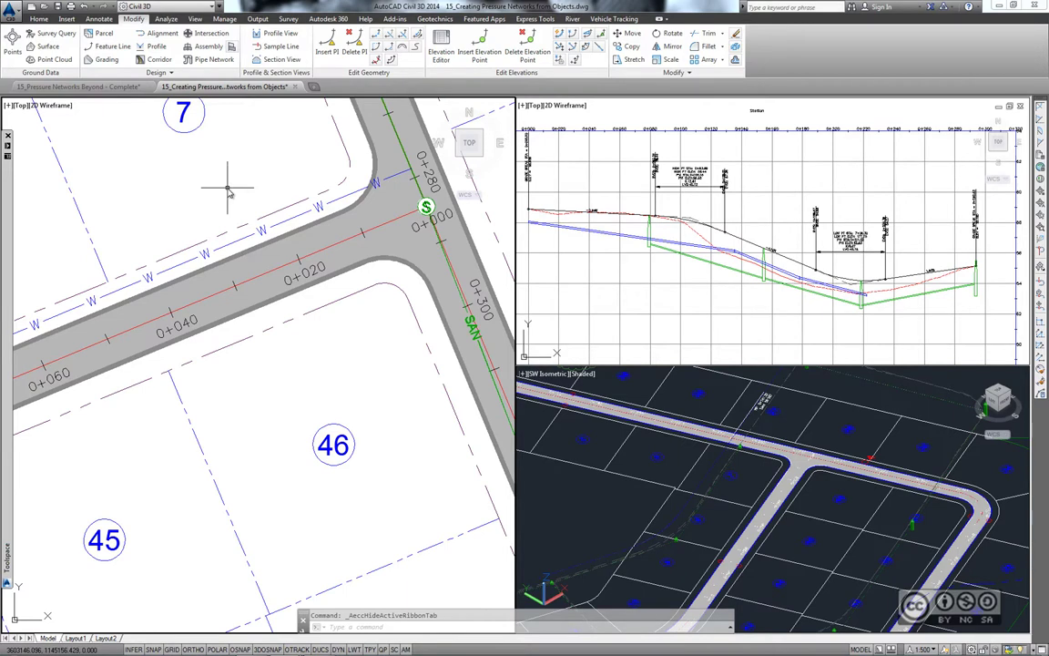
# - Create a pressure network from a second W water line using vertex elevations at Outside Top
pyautogui.click(39, 18)
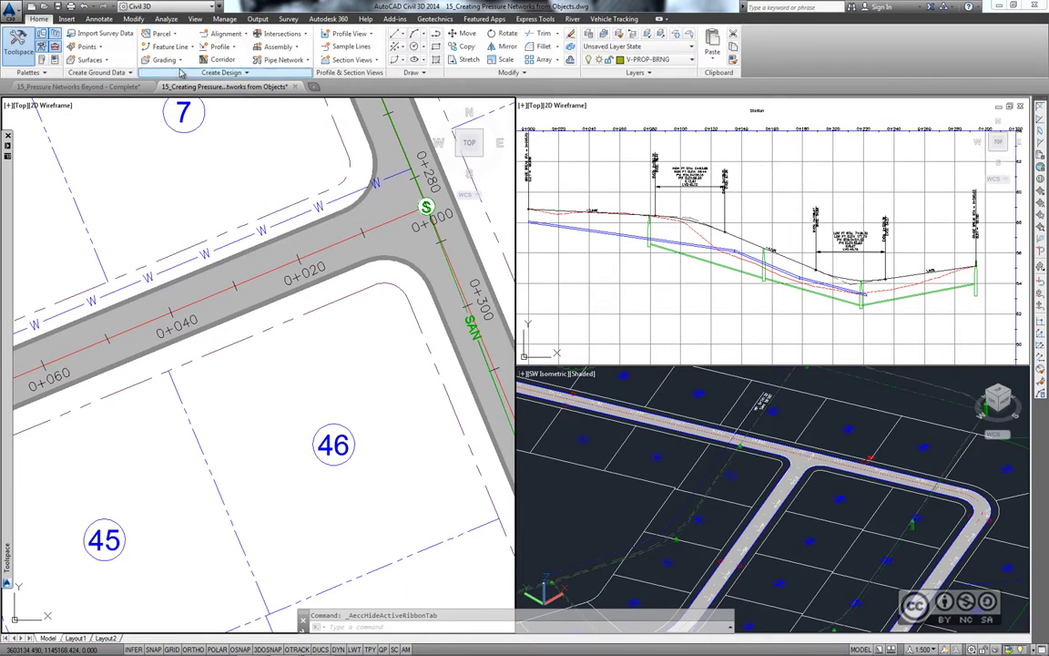
pyautogui.click(284, 59)
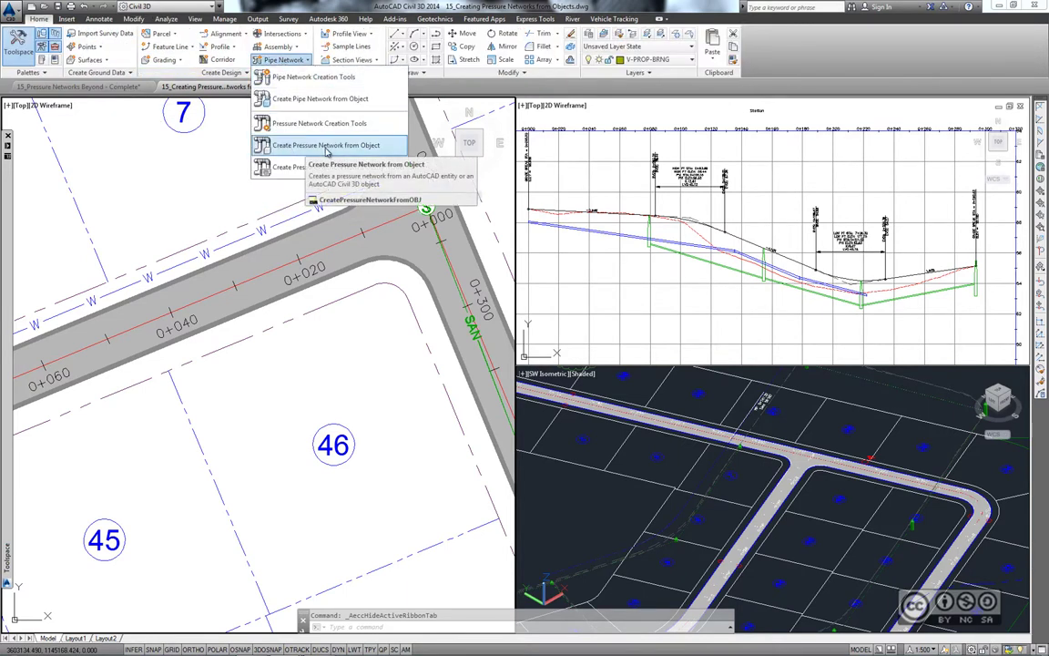
pyautogui.click(333, 146)
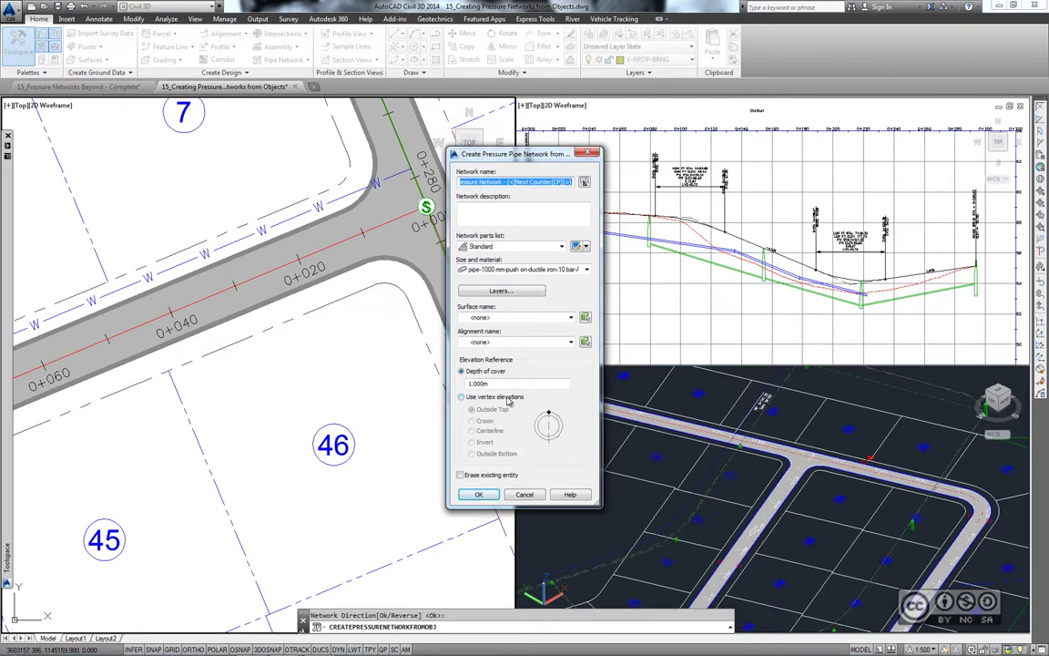
pyautogui.click(506, 400)
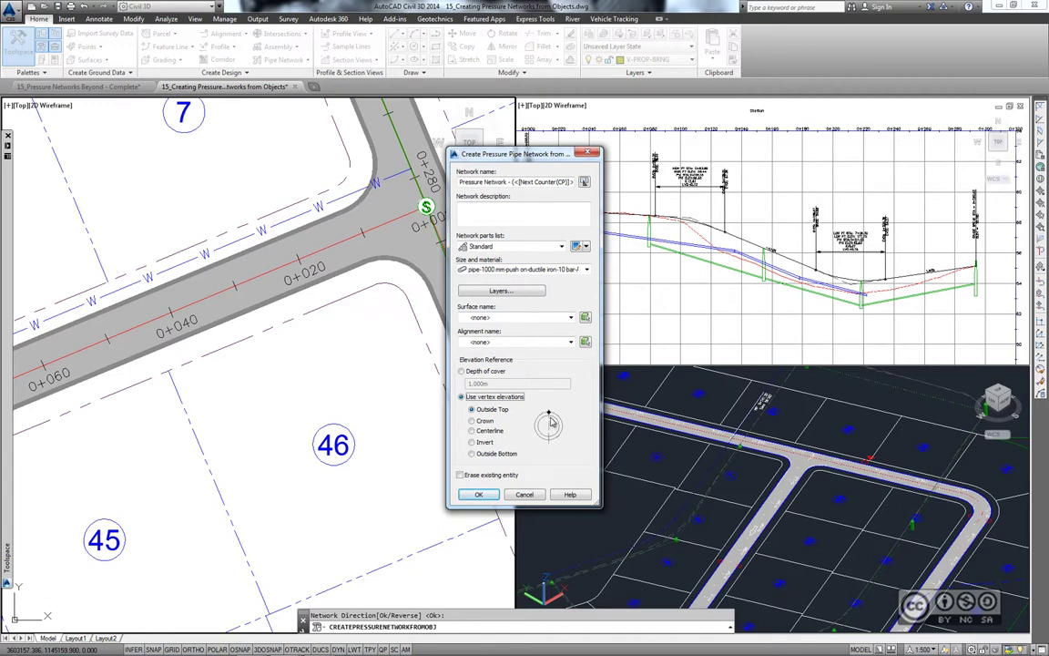
pyautogui.press('Return')
pyautogui.click(340, 369)
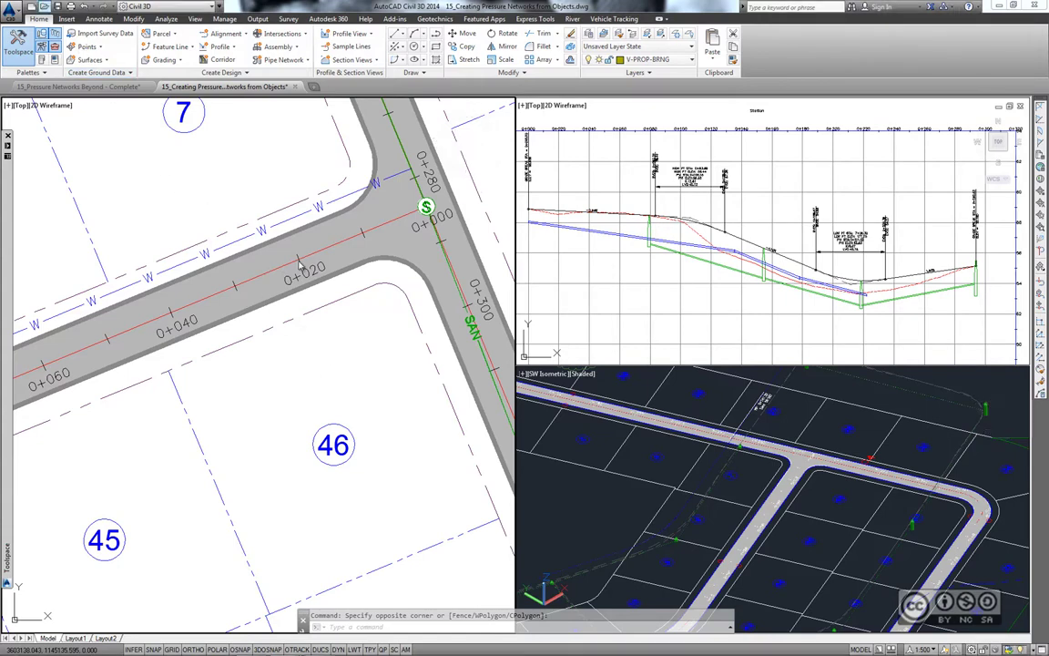
# - Open 15_Creating Pressure Networks by Layout.dwg and zoom in on the road with points B to F
pyautogui.hotkey('ctrl', 'o')
pyautogui.click(314, 333)
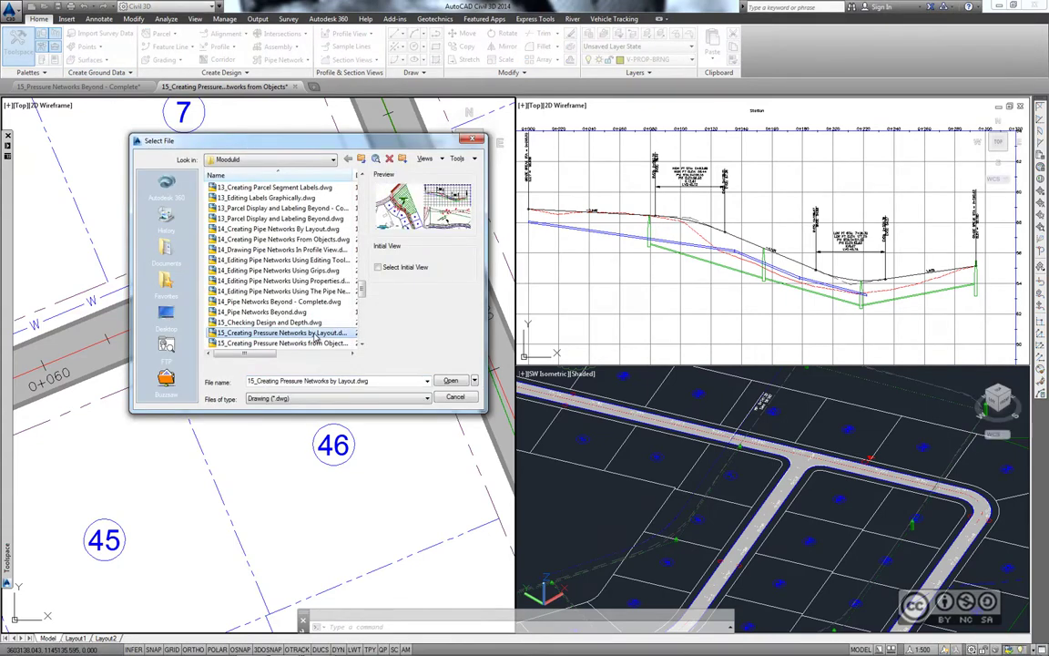
pyautogui.click(452, 383)
pyautogui.scroll(-1, 123, 211)
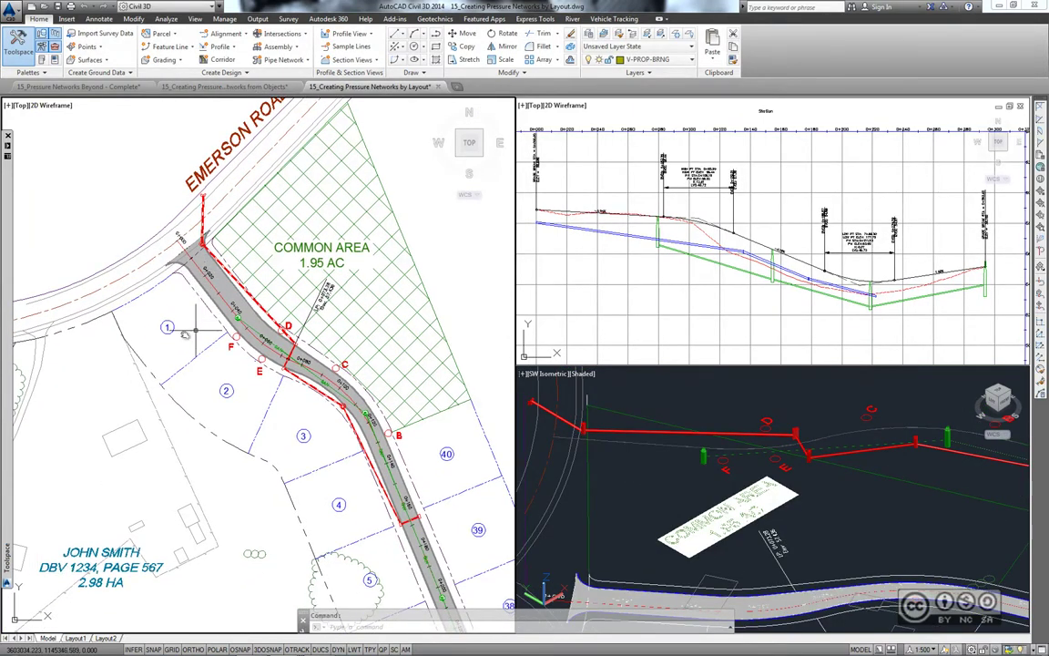
pyautogui.scroll(1, 250, 351)
pyautogui.scroll(1, 265, 337)
pyautogui.scroll(1, 270, 383)
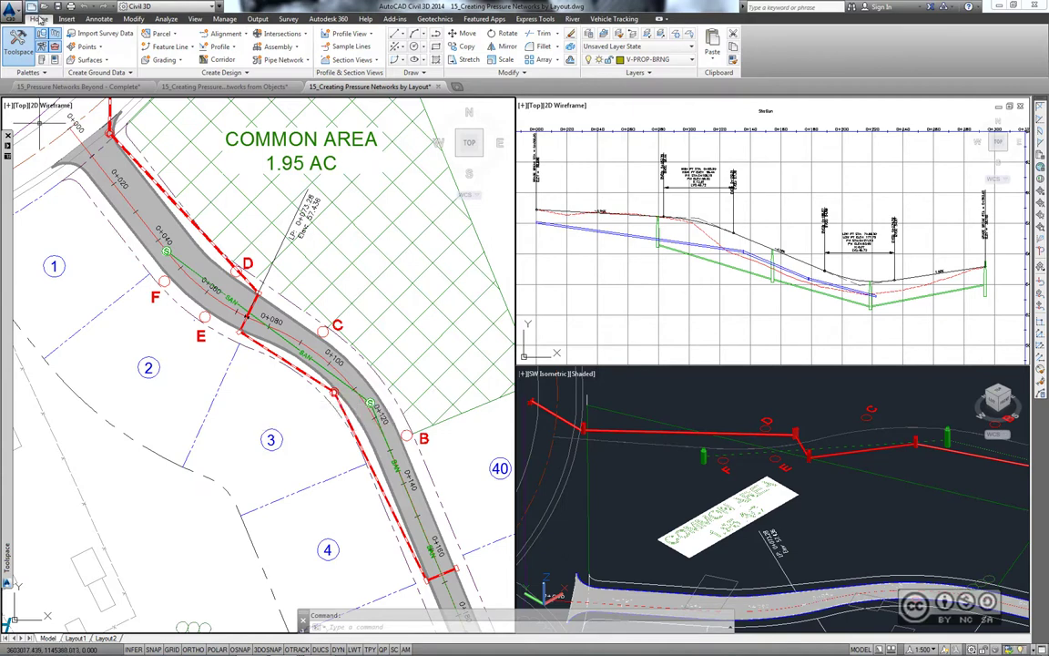
# - Create the Water Main pressure network with Water Supply parts, Road FG surface and Logan Court alignment
pyautogui.click(284, 60)
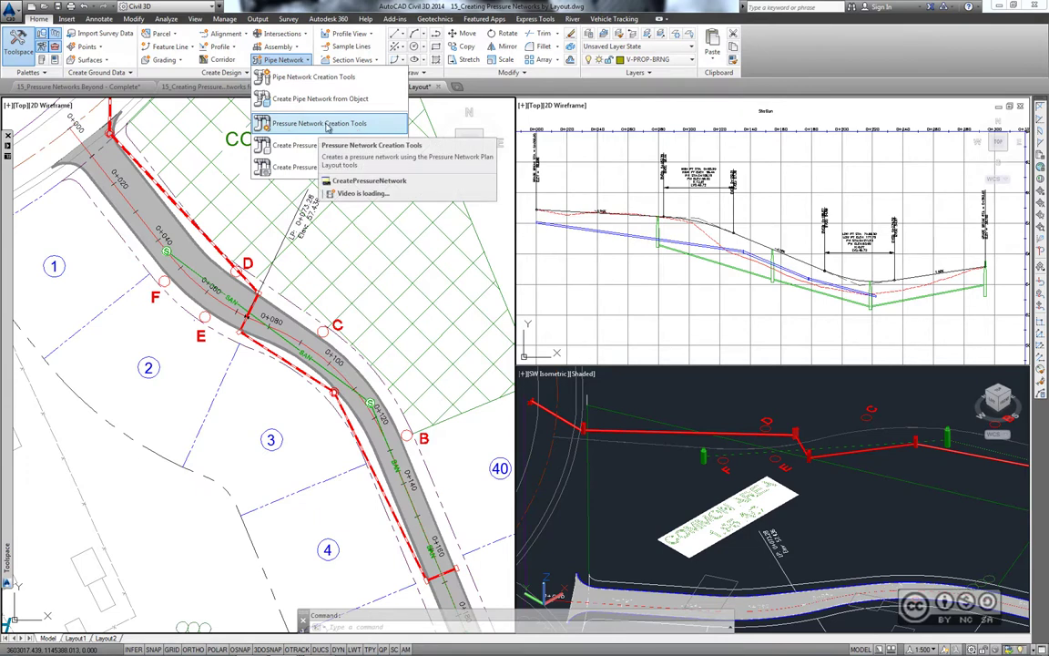
pyautogui.click(319, 125)
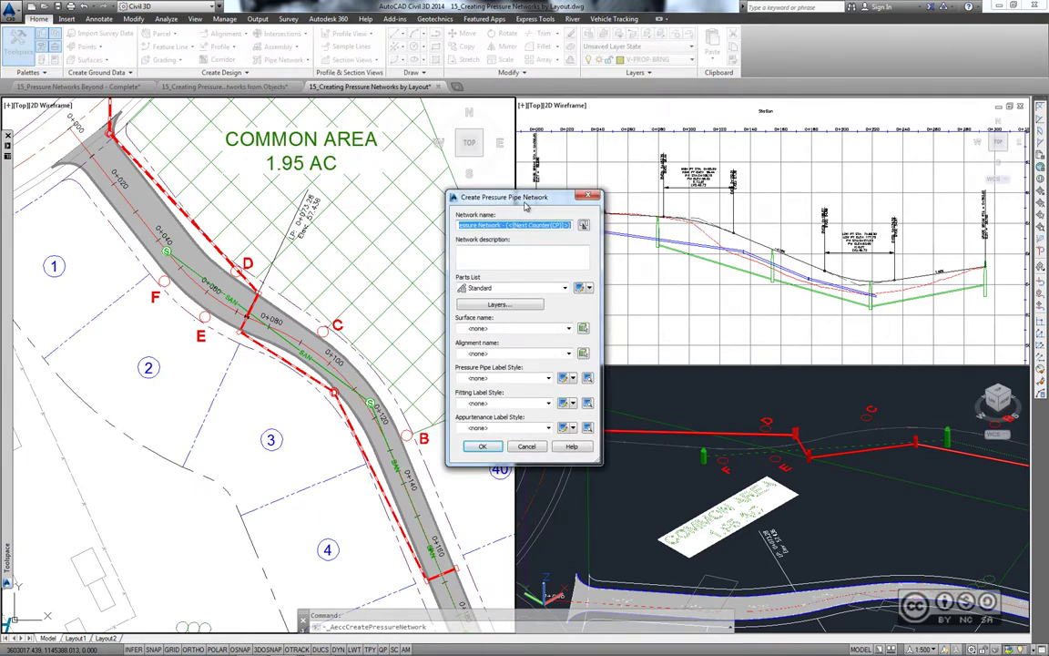
pyautogui.write('Water Main')
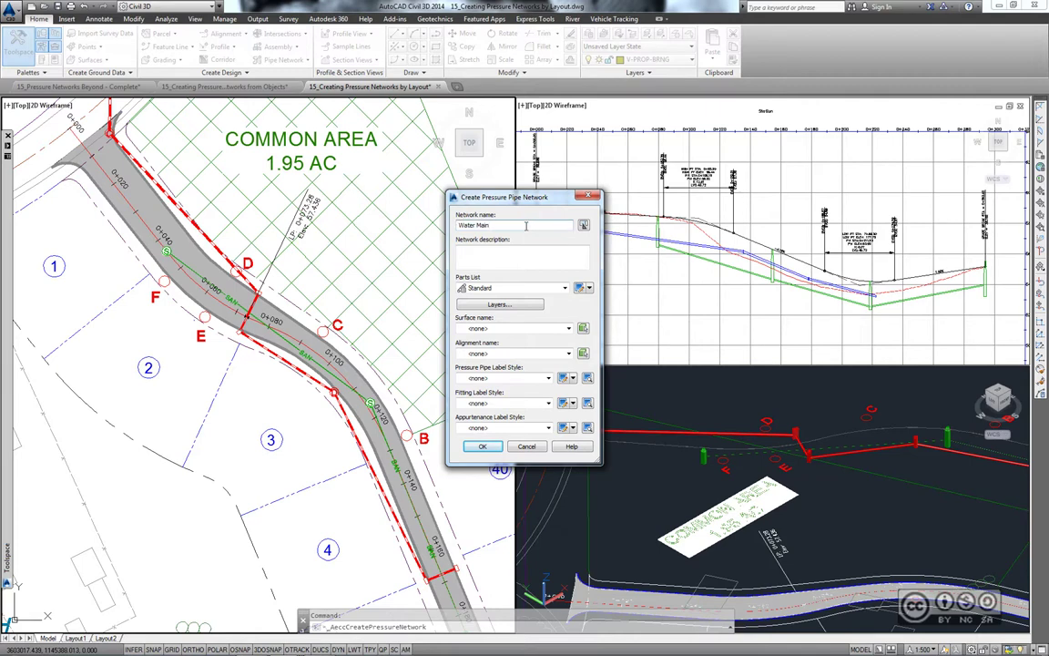
pyautogui.click(514, 288)
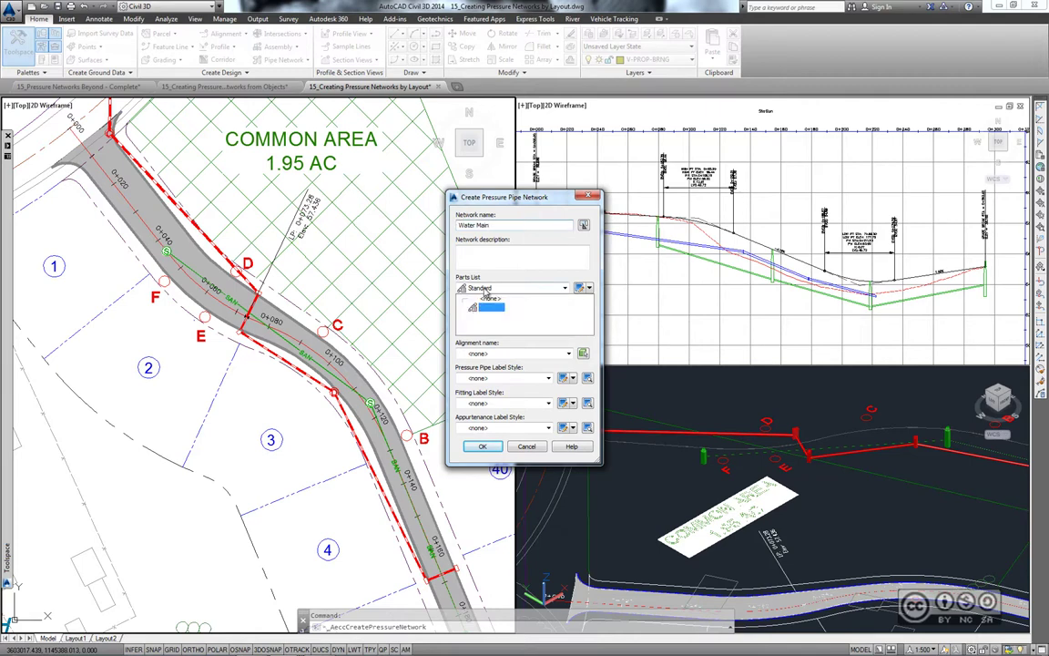
pyautogui.click(493, 311)
pyautogui.click(492, 328)
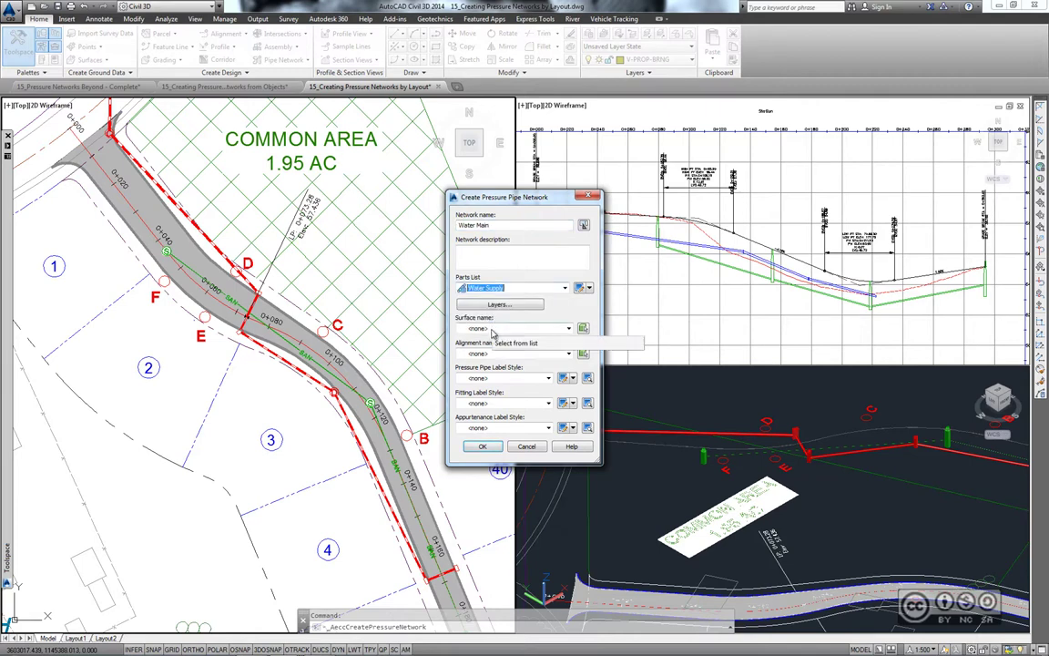
pyautogui.click(492, 337)
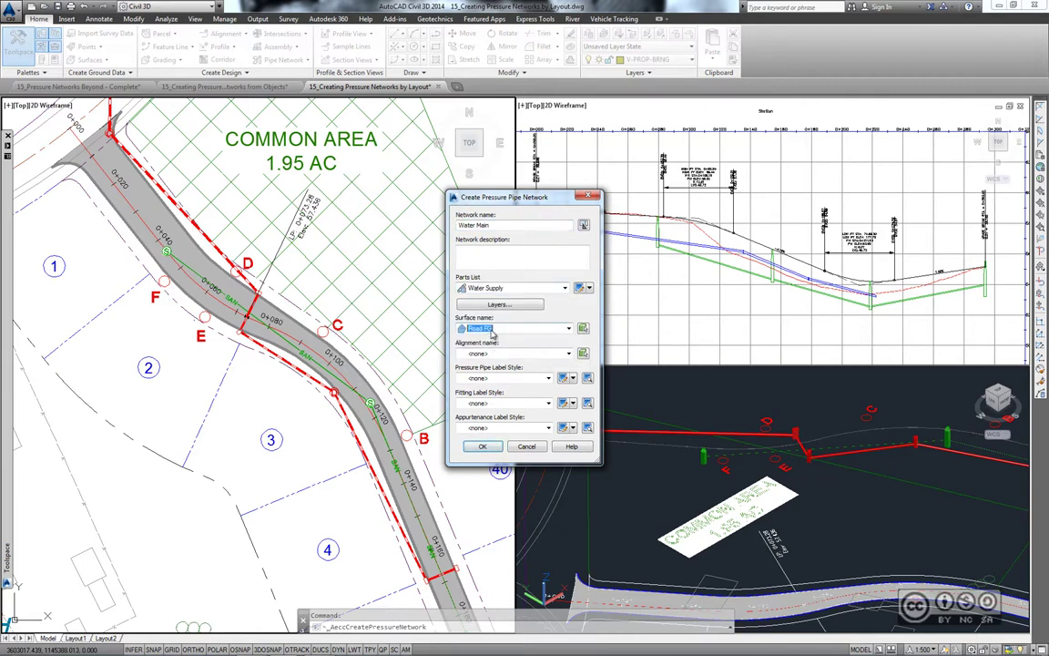
pyautogui.click(496, 353)
pyautogui.click(492, 365)
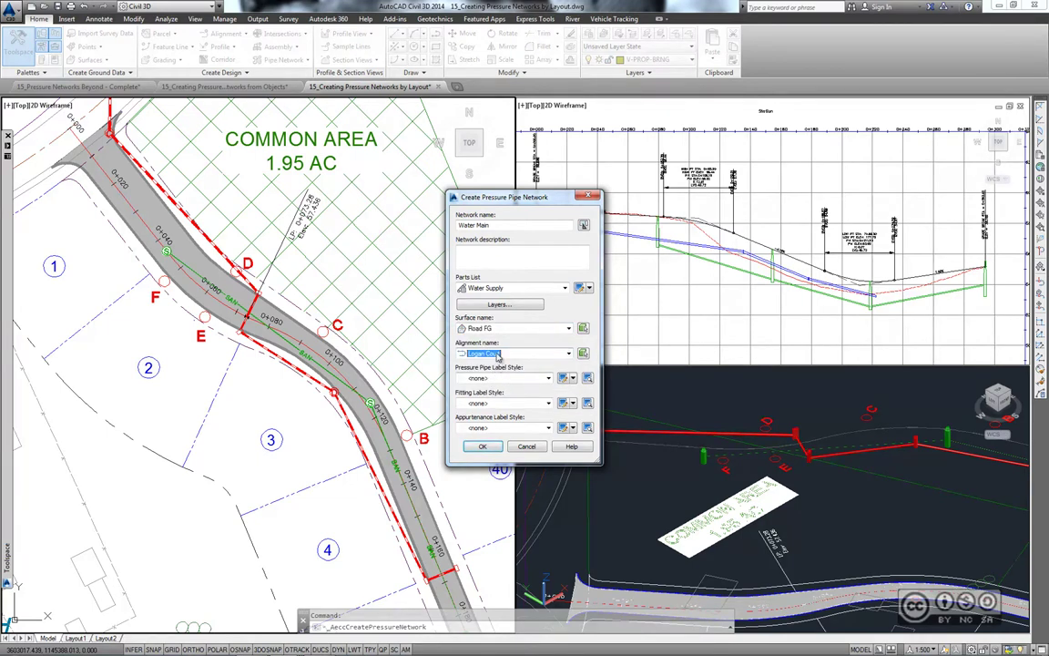
pyautogui.click(483, 446)
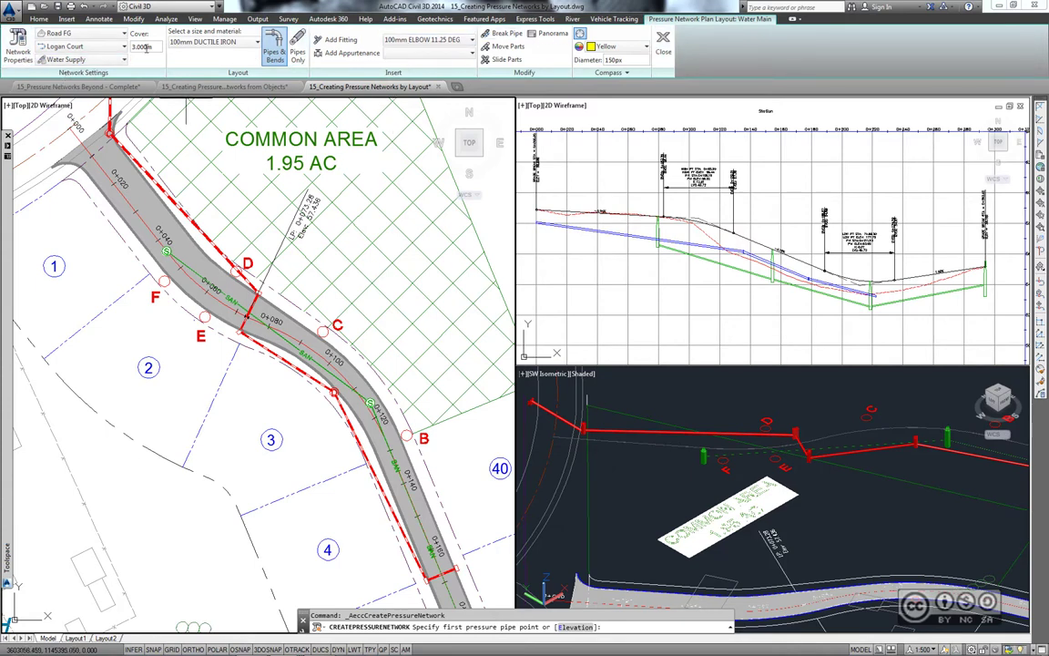
# - Set the Water Main layout to 150mm ductile iron at 1.500 m cover, pipes only
pyautogui.doubleClick(149, 47)
pyautogui.write('1.5')
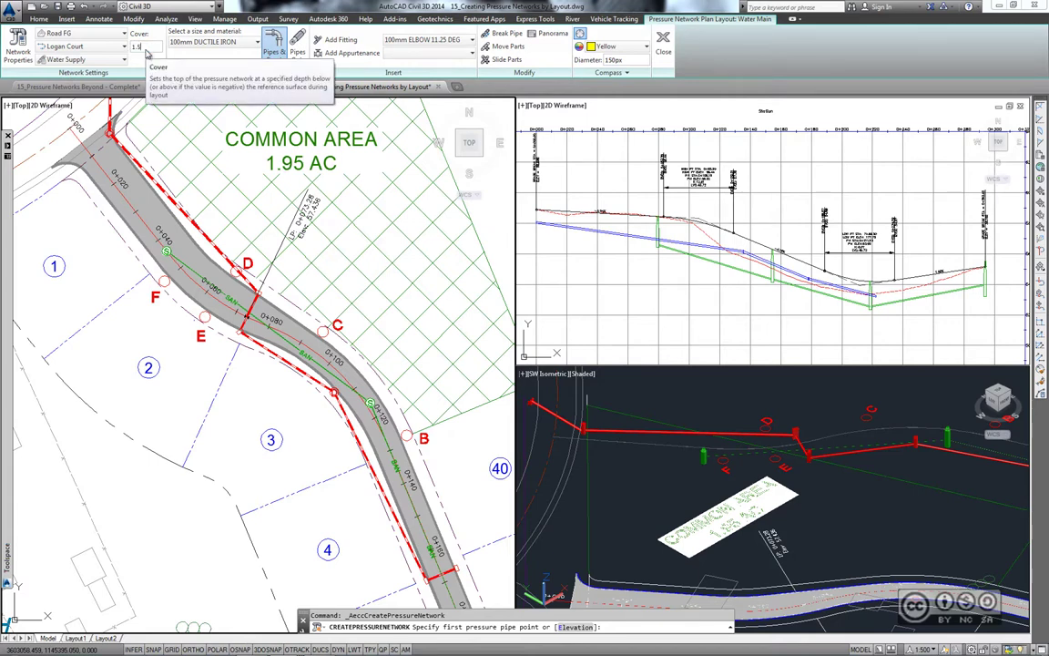
pyautogui.press('Return')
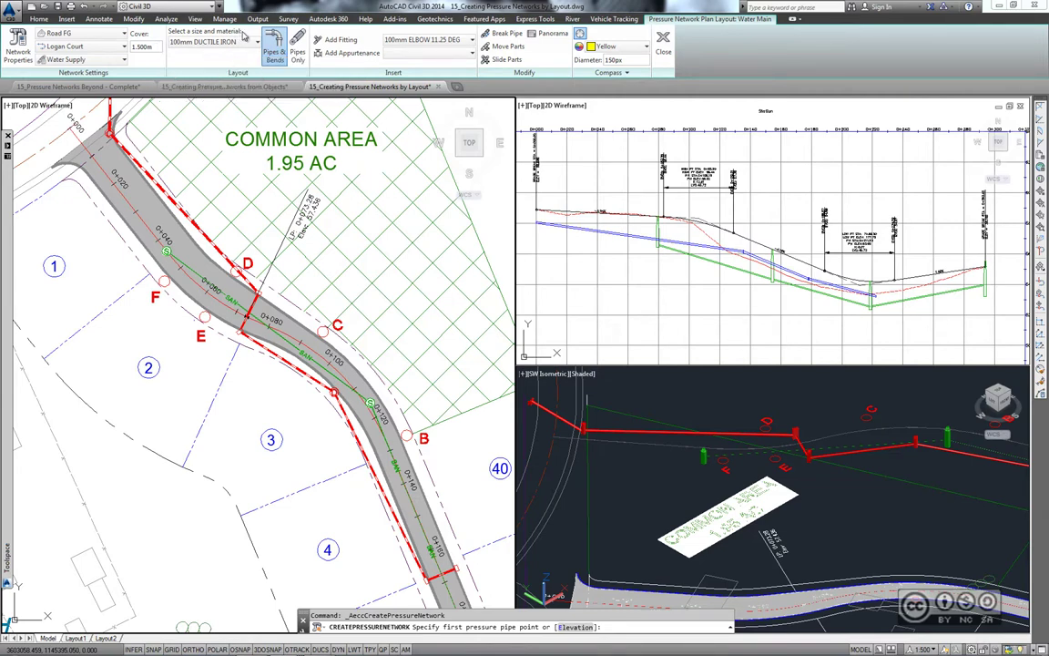
pyautogui.click(218, 42)
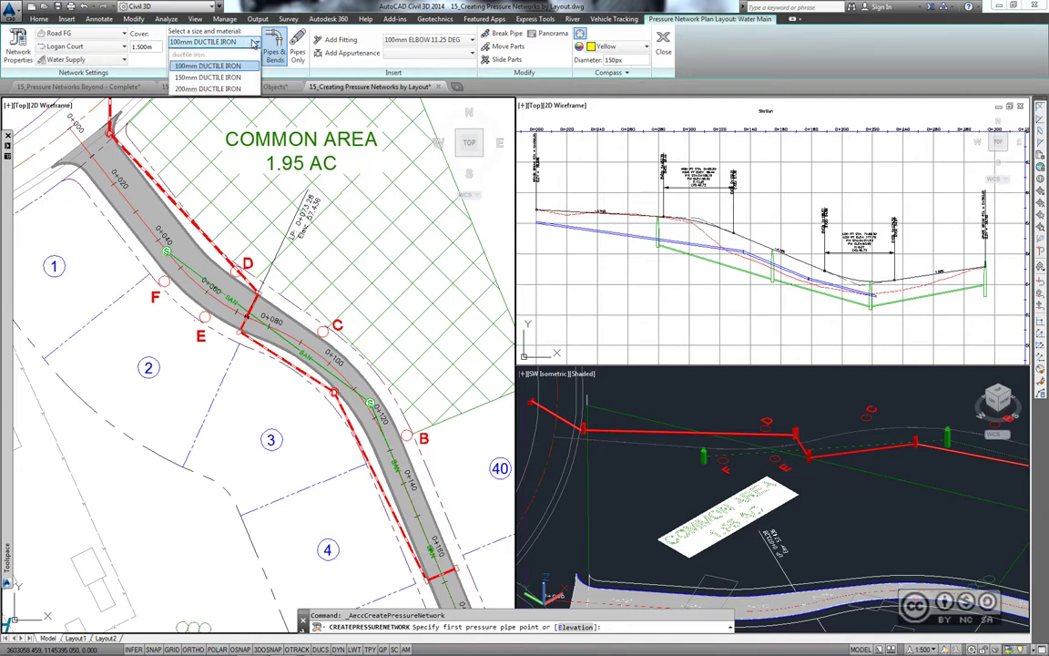
pyautogui.click(201, 78)
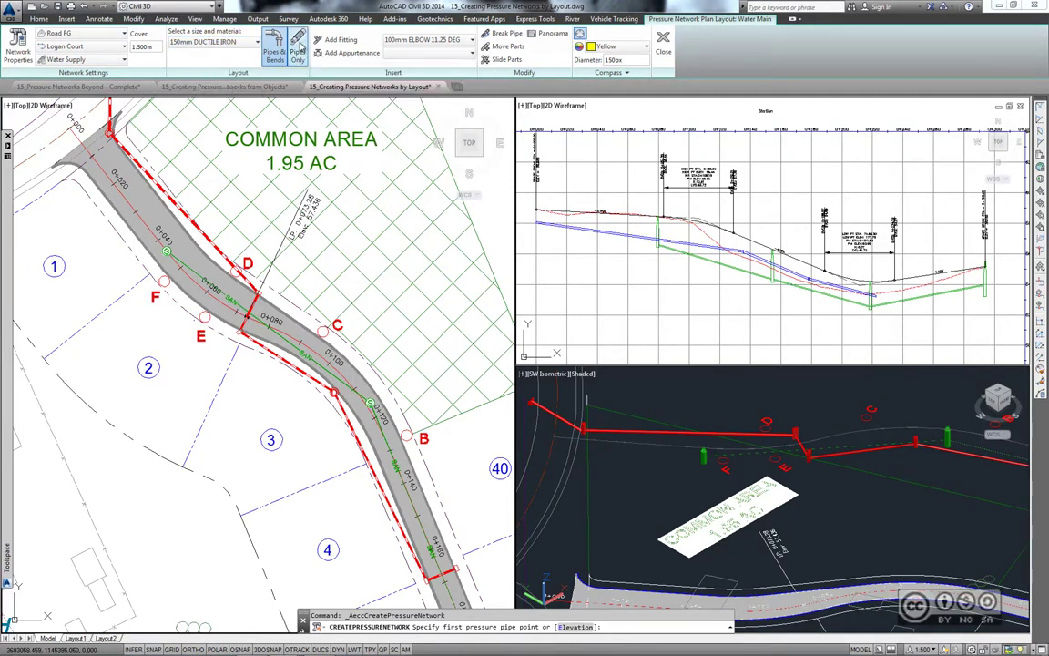
pyautogui.click(297, 49)
# - Start the water main at circle A's centre and run it to circle B's quadrant
pyautogui.moveTo(90, 238); pyautogui.dragTo(274, 301, button='middle')
pyautogui.scroll(-3, 383, 346)
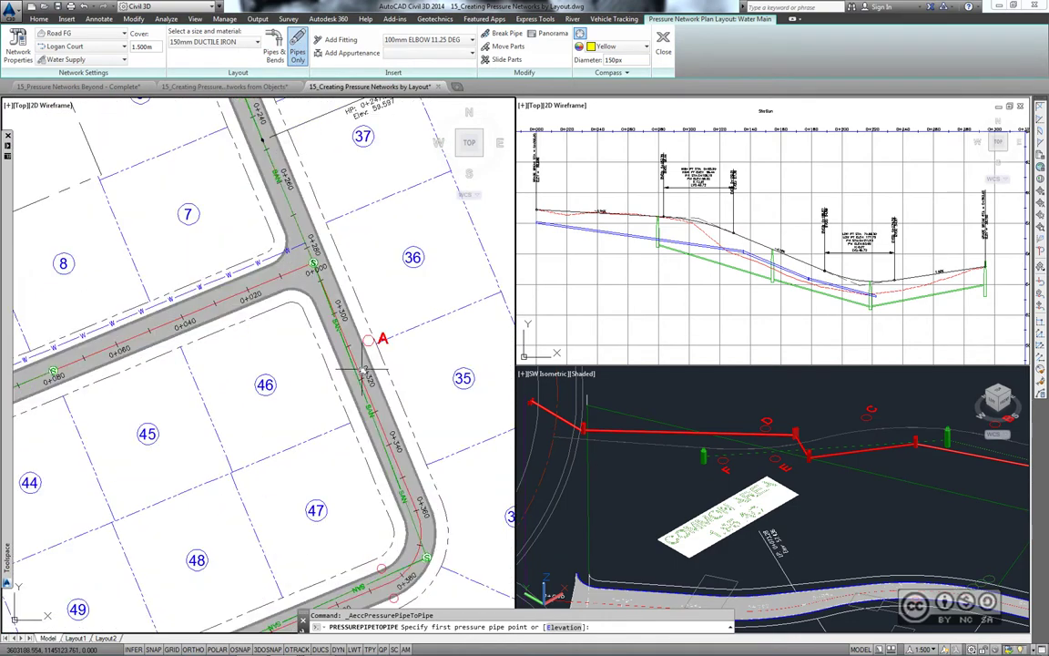
pyautogui.scroll(3, 410, 337)
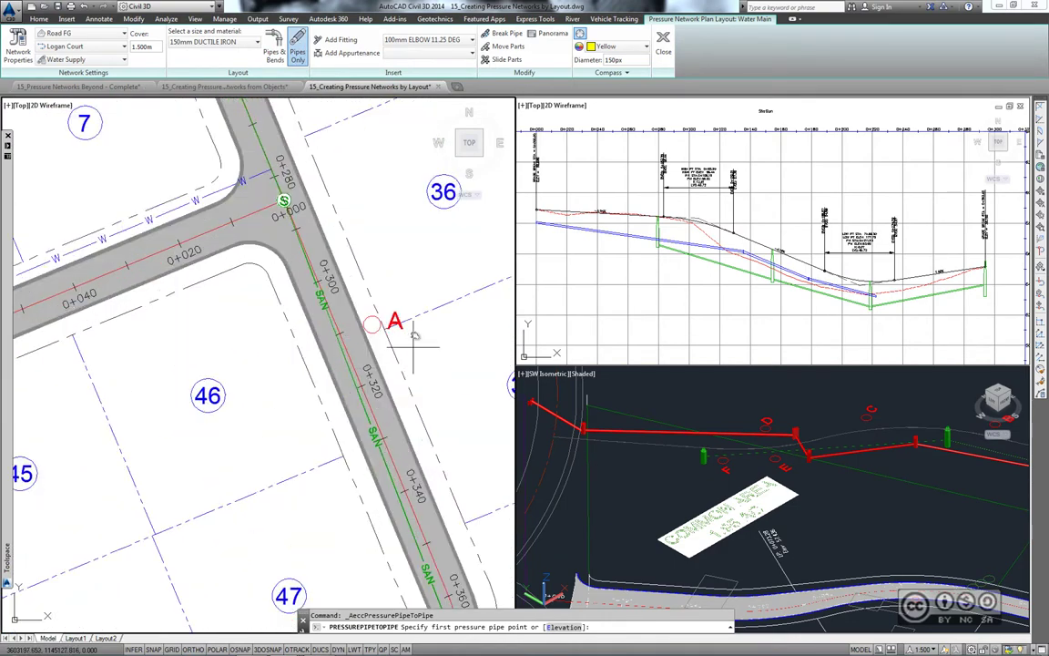
pyautogui.click(373, 322)
pyautogui.scroll(-3, 373, 322)
pyautogui.moveTo(273, 182); pyautogui.dragTo(346, 510, button='middle')
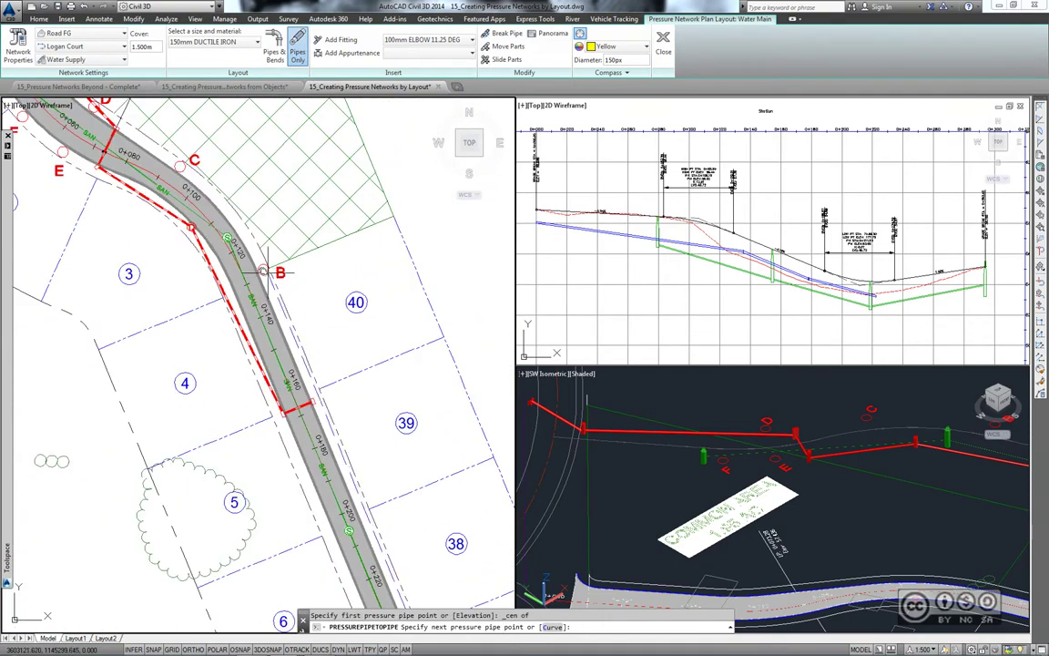
pyautogui.scroll(4, 273, 274)
pyautogui.keyDown('shift'); pyautogui.rightClick(270, 271); pyautogui.keyUp('shift')
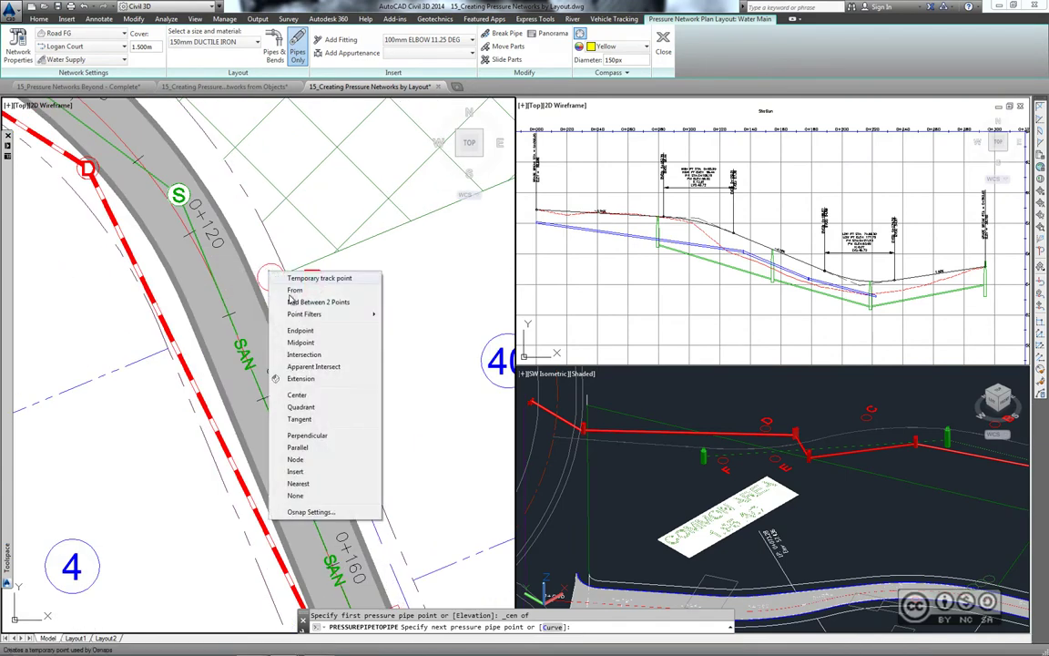
pyautogui.click(300, 407)
pyautogui.scroll(2, 274, 273)
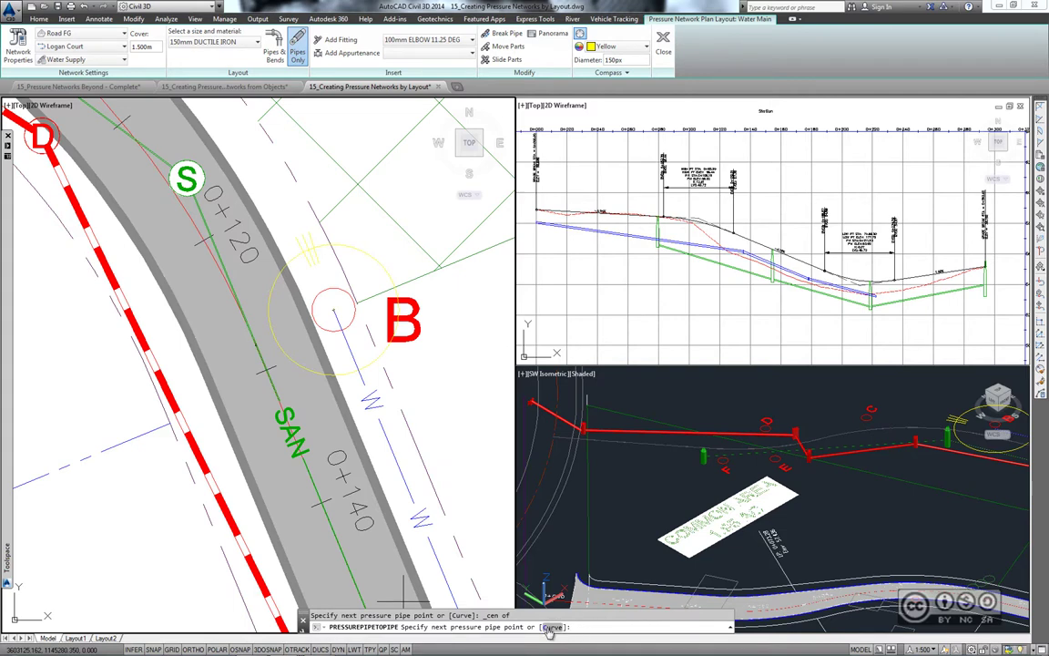
# - Curve the water main from B to end at circle C's centre
pyautogui.click(550, 632)
pyautogui.moveTo(118, 136); pyautogui.dragTo(179, 297, button='middle')
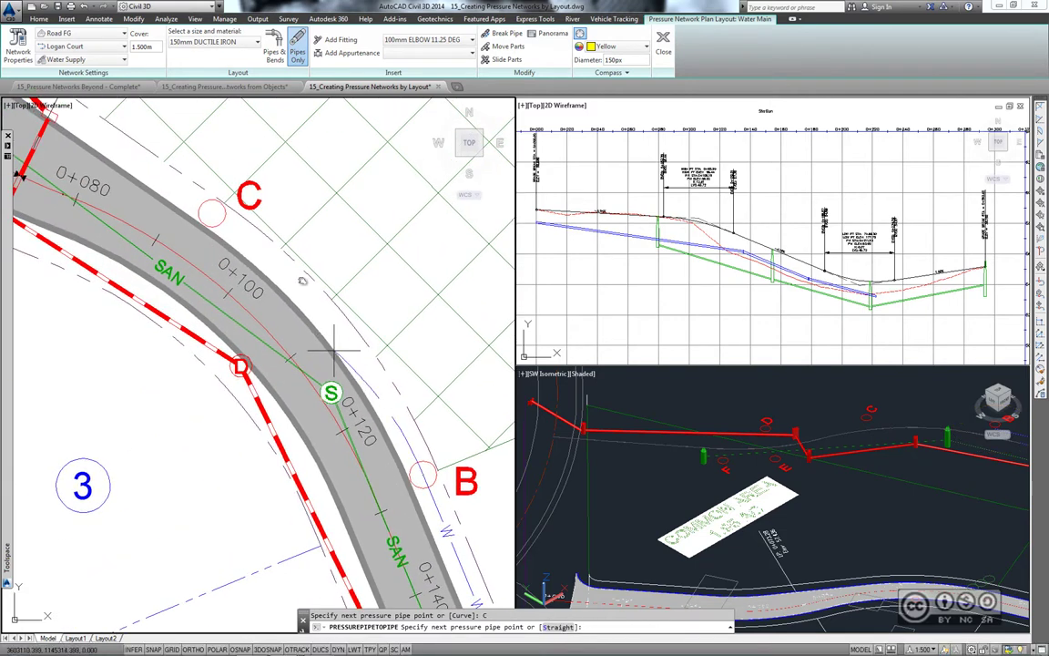
pyautogui.moveTo(164, 111); pyautogui.dragTo(216, 211, button='middle')
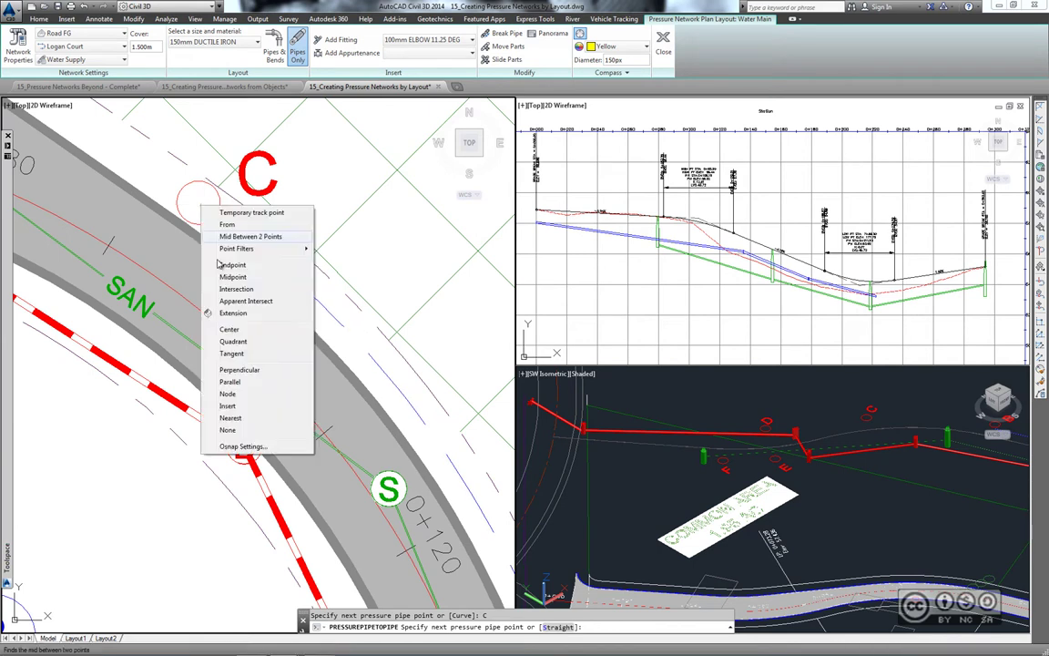
pyautogui.keyDown('shift'); pyautogui.rightClick(203, 207); pyautogui.keyUp('shift')
pyautogui.click(231, 329)
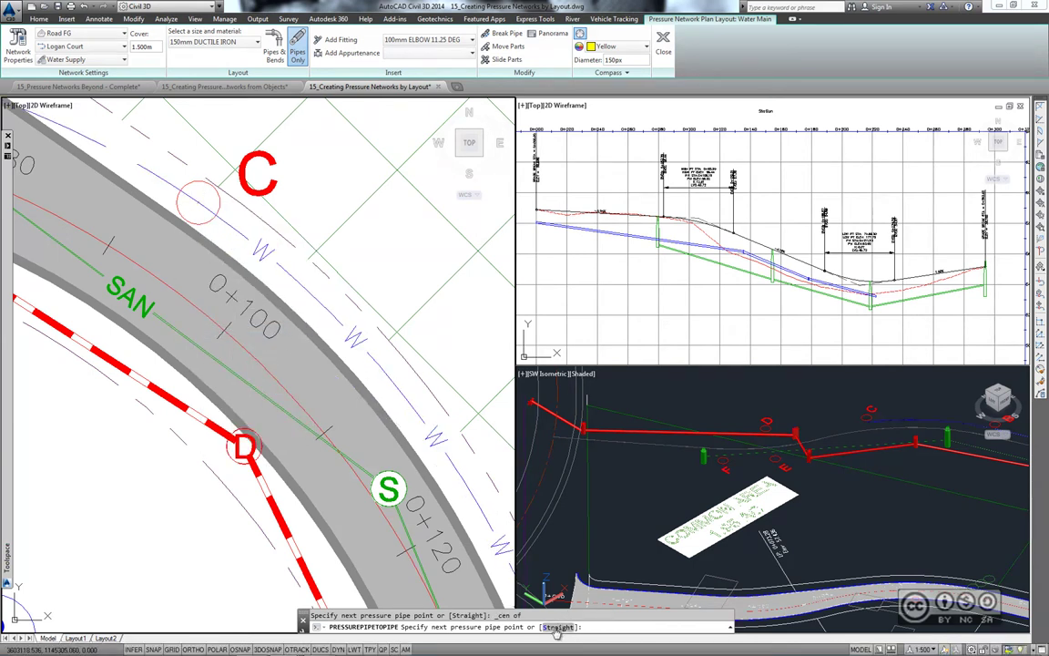
# - Continue the water main straight from C to circle D's centre
pyautogui.click(559, 626)
pyautogui.scroll(-5, 376, 352)
pyautogui.moveTo(274, 270); pyautogui.dragTo(402, 369, button='middle')
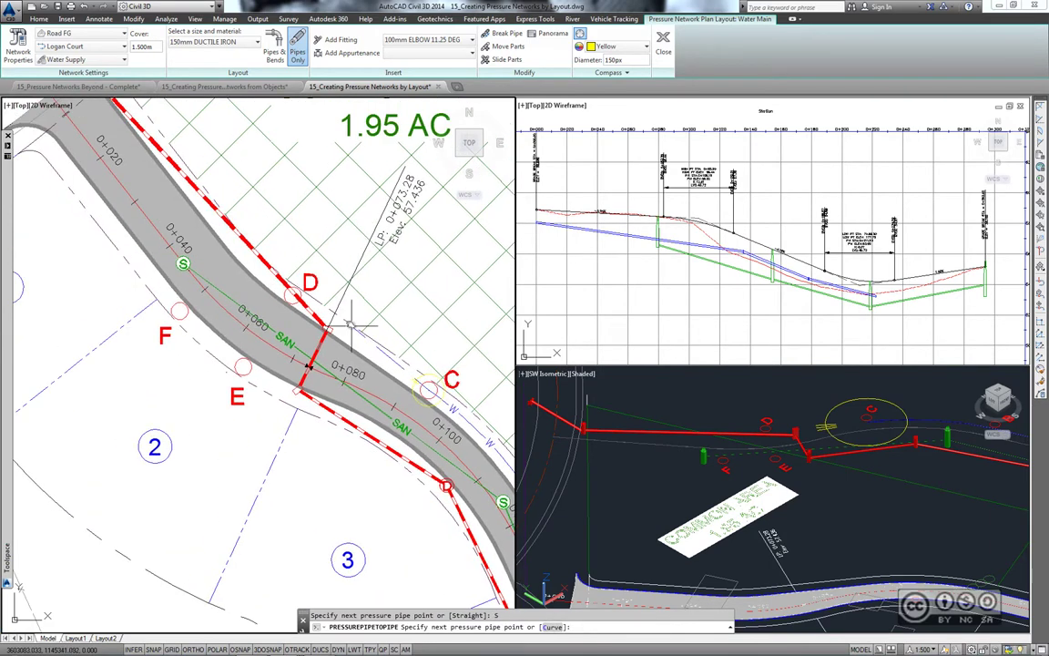
pyautogui.scroll(4, 332, 312)
pyautogui.click(233, 264)
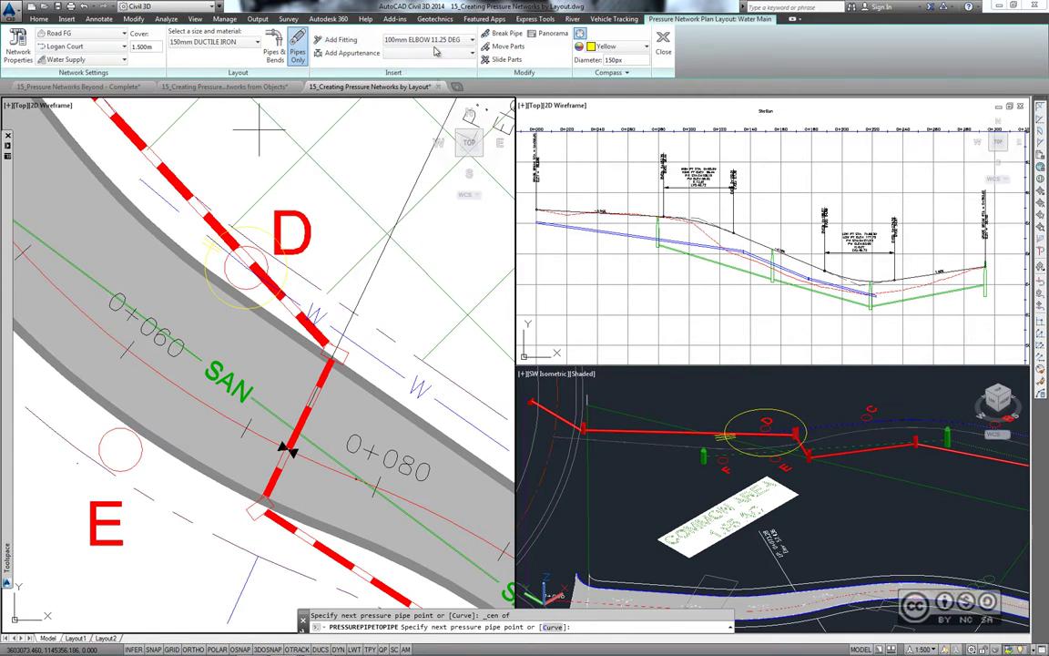
# - Place a 150mm ELBOW 90 DEG fitting on the water main's end near point D
pyautogui.click(392, 41)
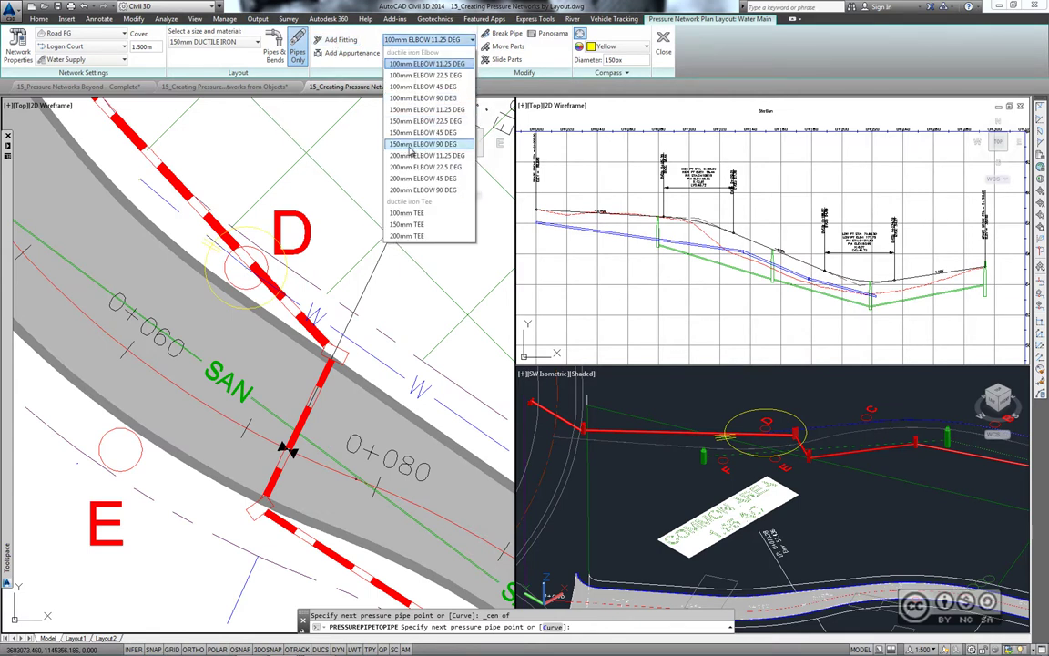
pyautogui.click(453, 146)
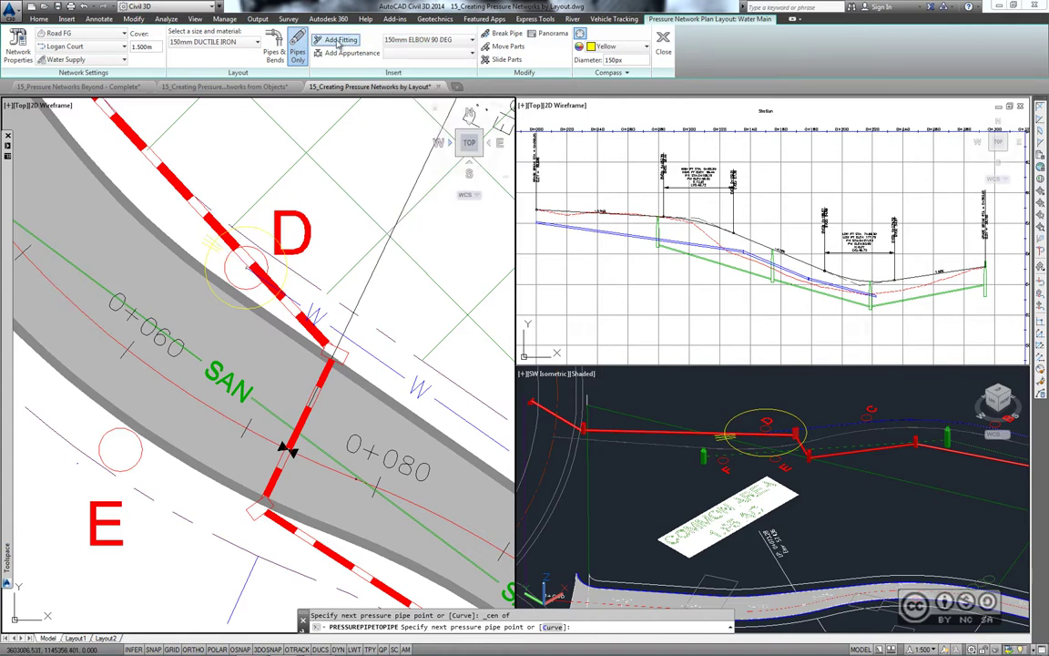
pyautogui.click(341, 39)
pyautogui.scroll(2, 251, 271)
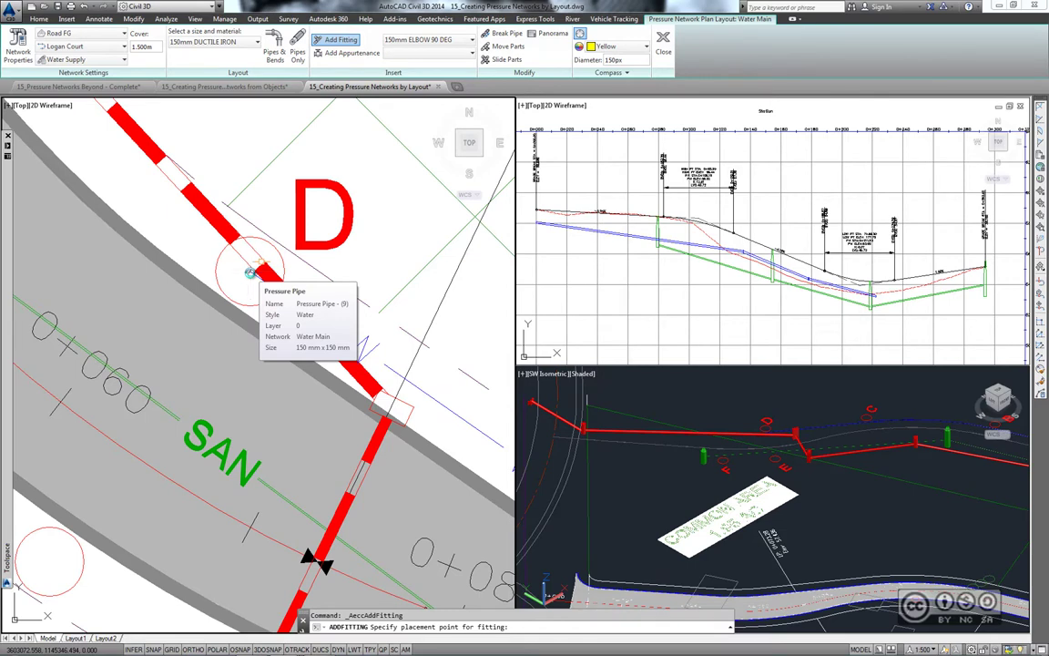
pyautogui.scroll(3, 250, 272)
pyautogui.scroll(2, 273, 292)
pyautogui.scroll(1, 219, 299)
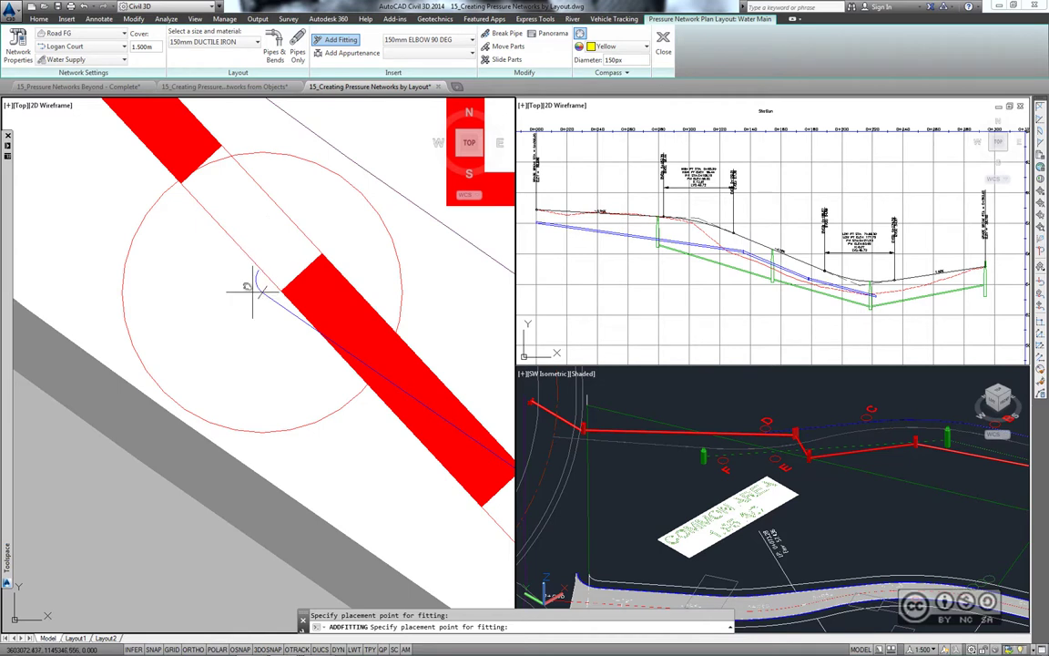
pyautogui.moveTo(211, 285)
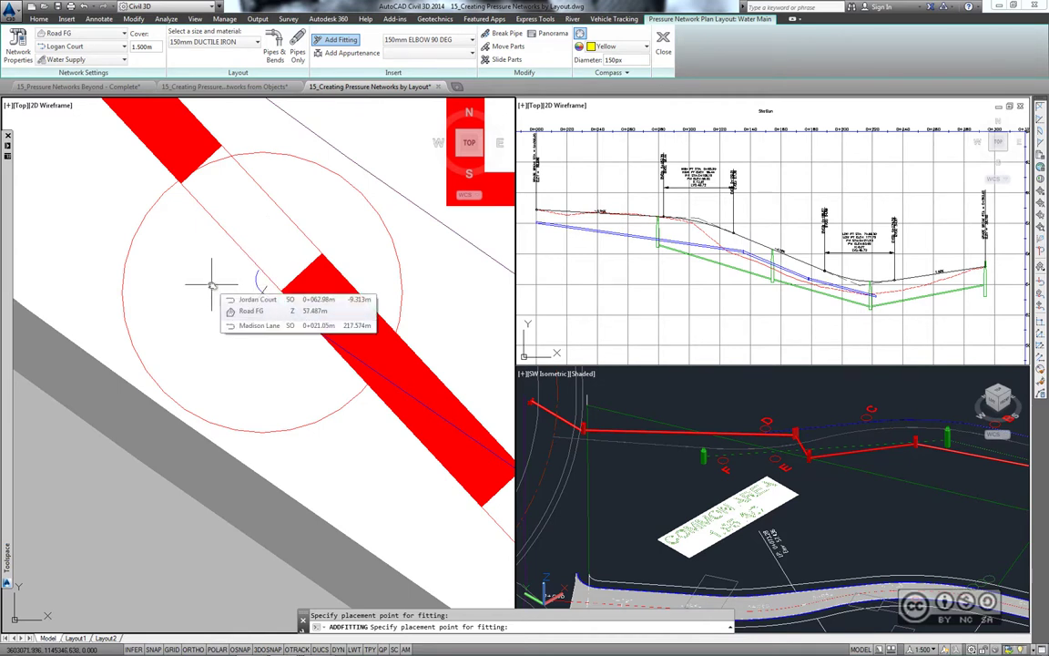
pyautogui.press('Escape')
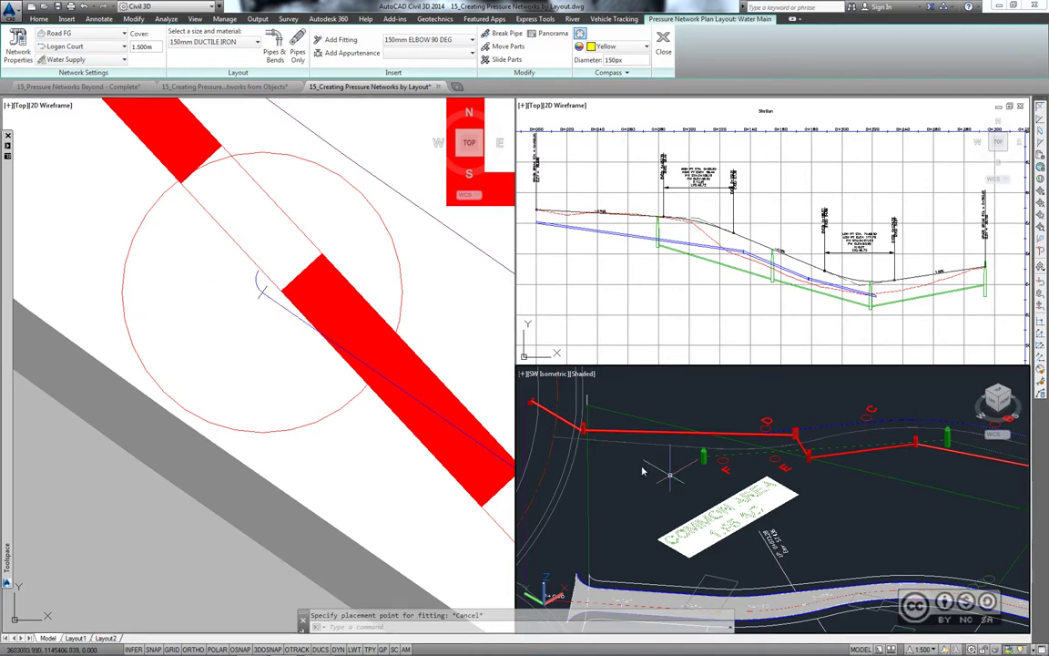
# - Orbit and zoom the 3D view to inspect the water main's end near D
pyautogui.keyDown('shift'); pyautogui.moveTo(754, 419); pyautogui.dragTo(724, 464, button='middle'); pyautogui.keyUp('shift')
pyautogui.scroll(3, 693, 462)
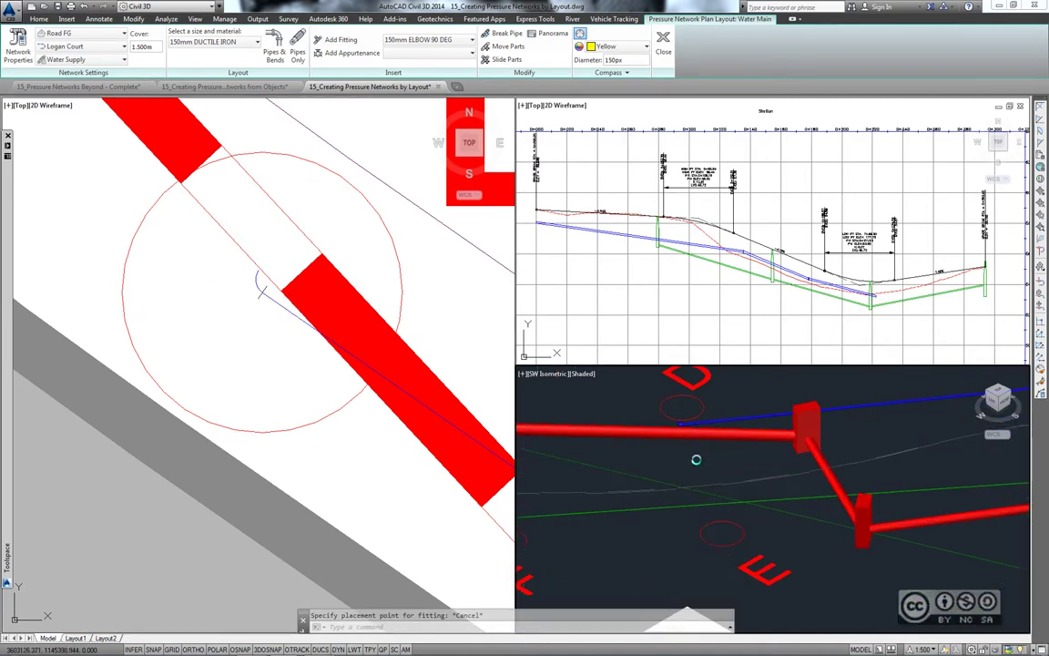
pyautogui.scroll(2, 689, 450)
pyautogui.scroll(2, 686, 455)
pyautogui.scroll(2, 702, 480)
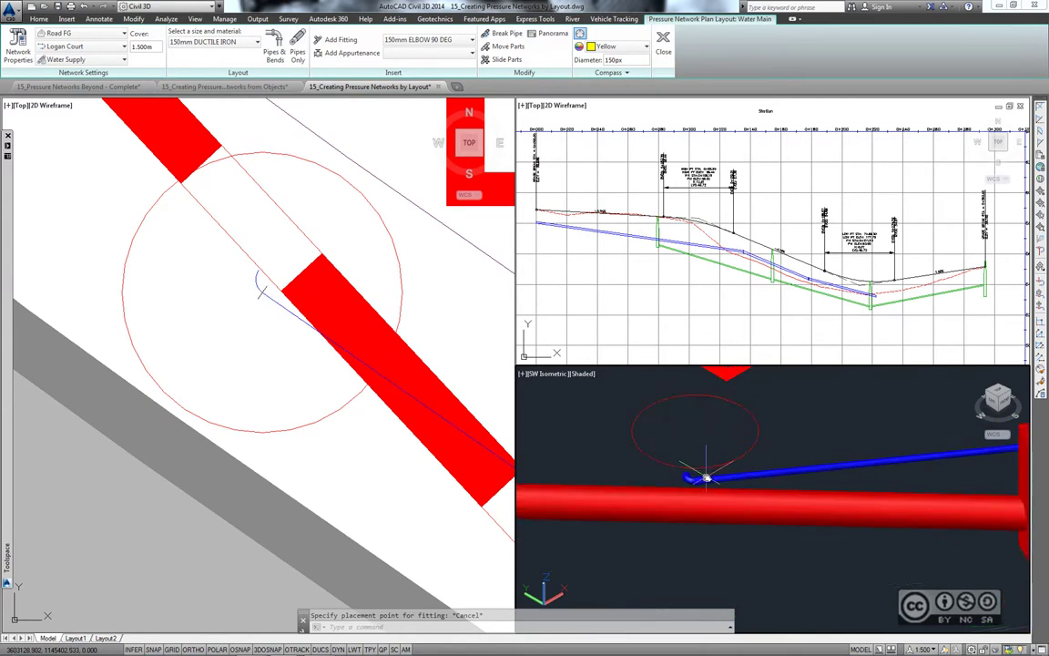
pyautogui.scroll(2, 696, 480)
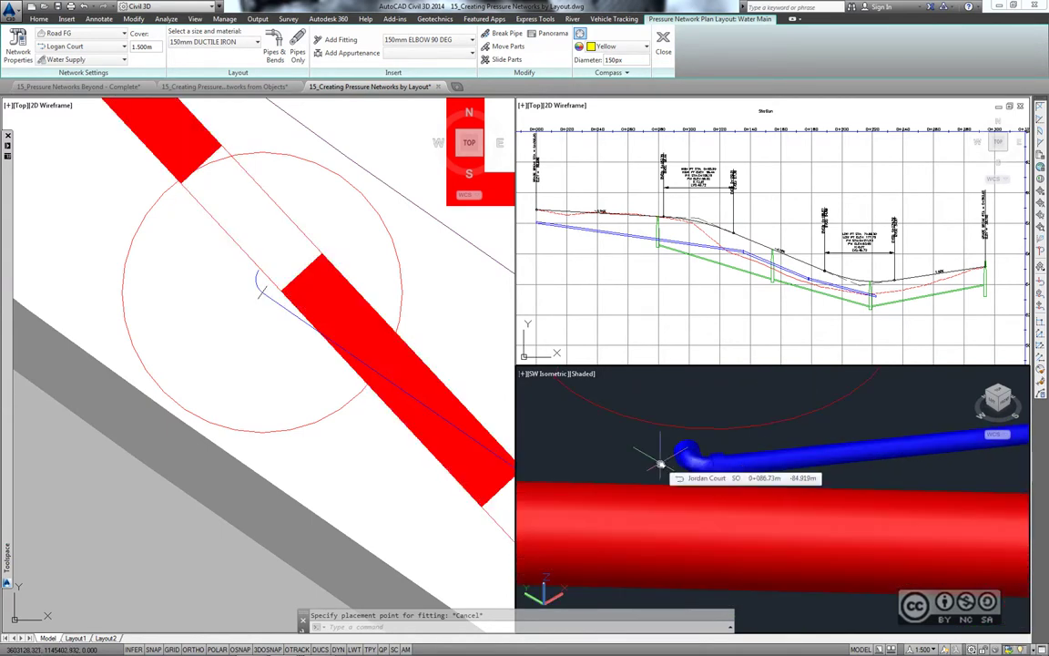
# - Flip the elbow at D so it turns down toward the red pipe
pyautogui.click(289, 361)
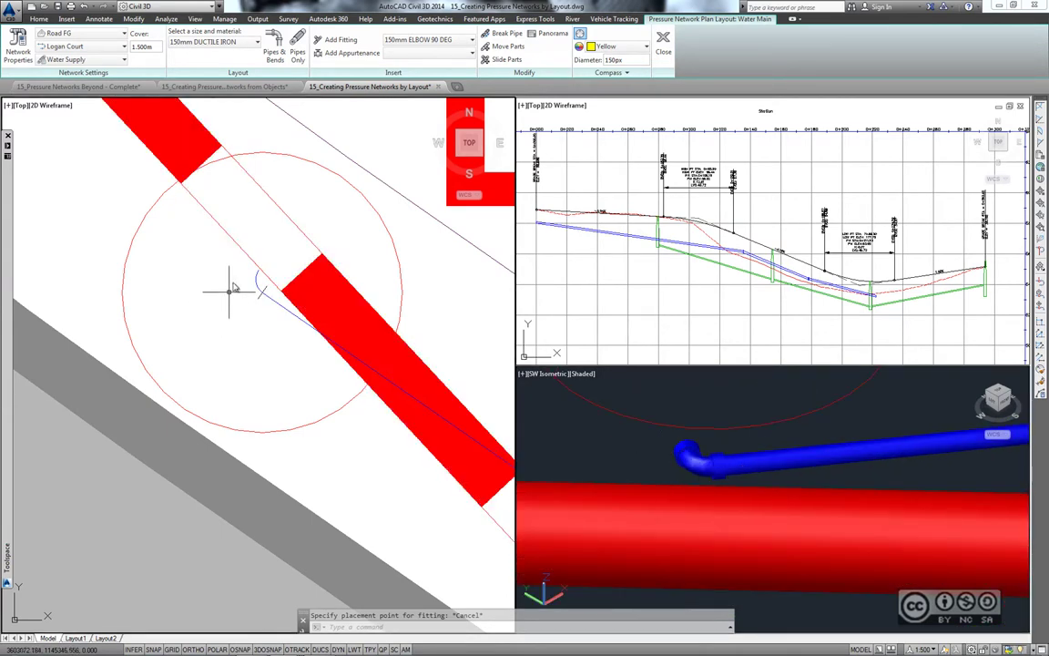
pyautogui.click(257, 283)
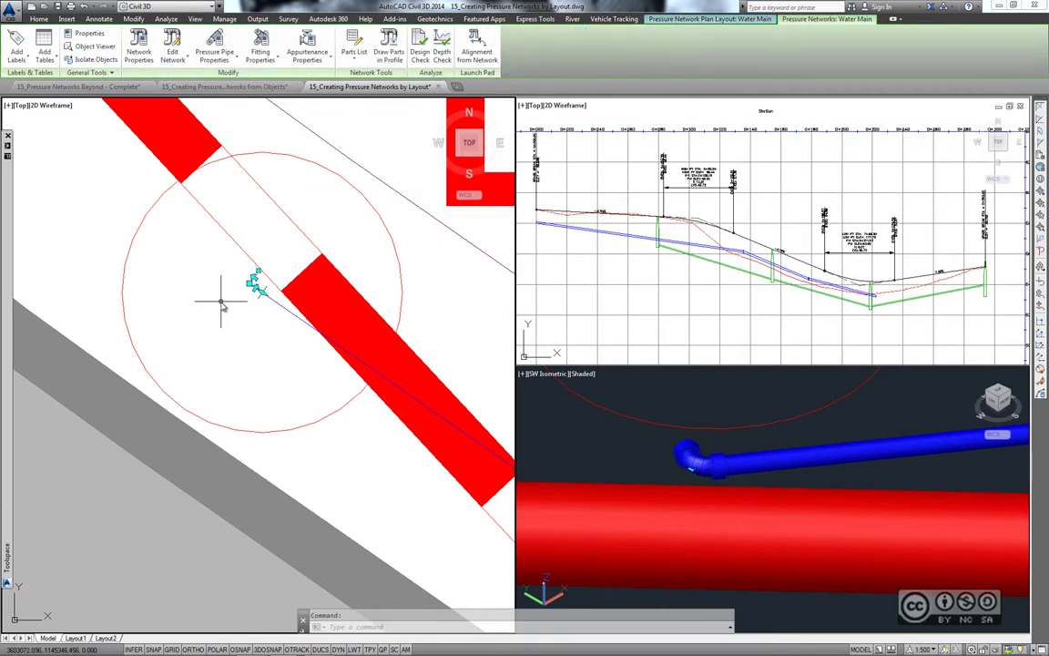
pyautogui.scroll(2, 222, 299)
pyautogui.scroll(1, 250, 335)
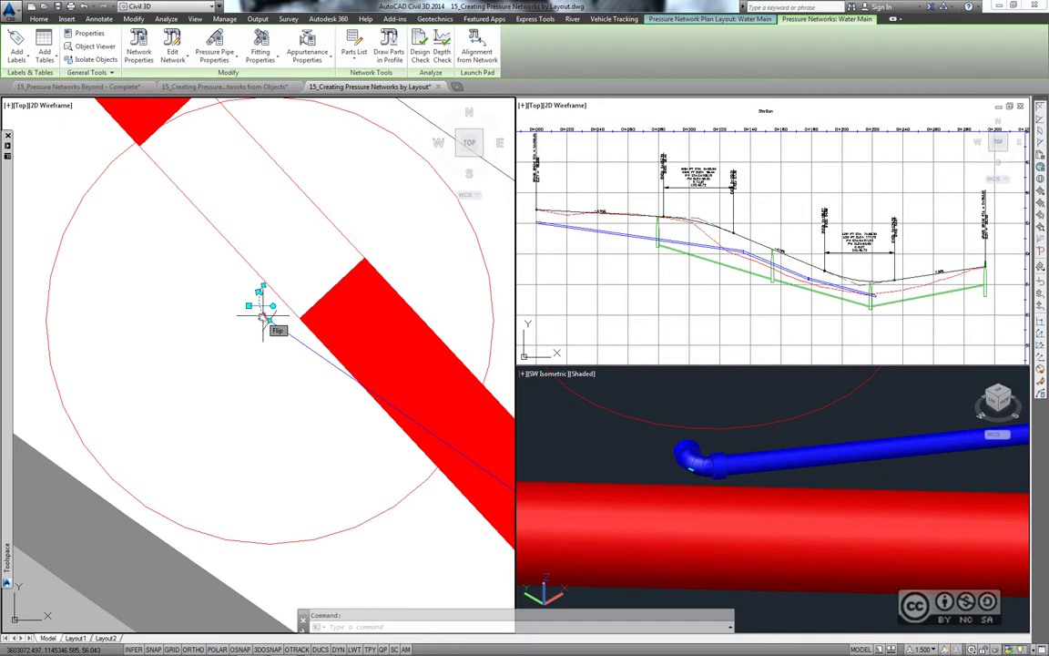
pyautogui.click(270, 314)
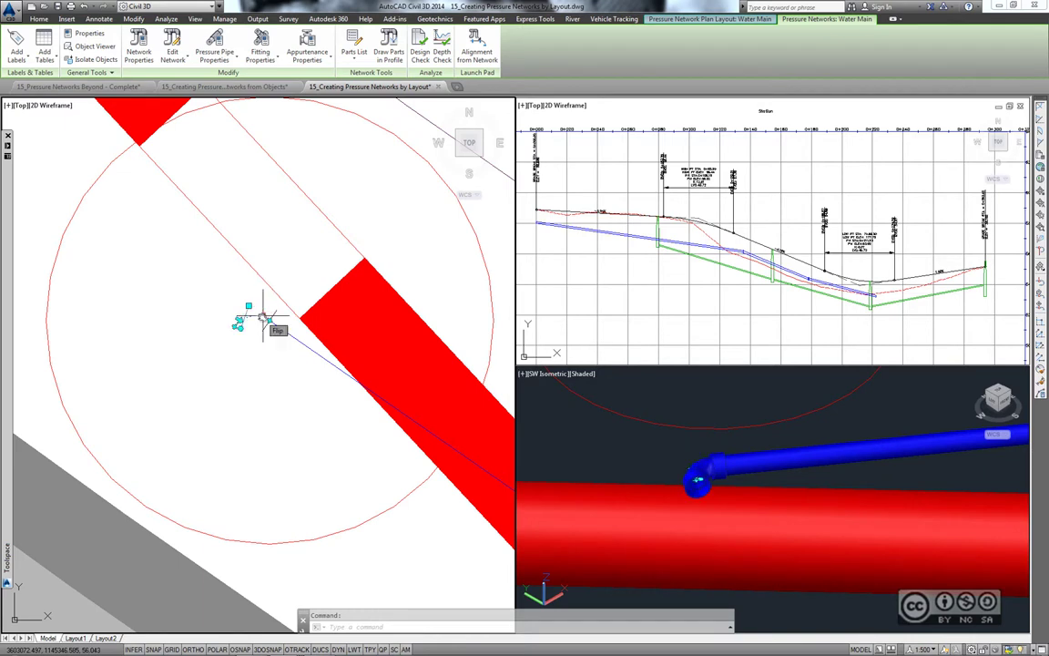
pyautogui.moveTo(271, 344); pyautogui.dragTo(291, 330, button='middle')
pyautogui.press('Escape')
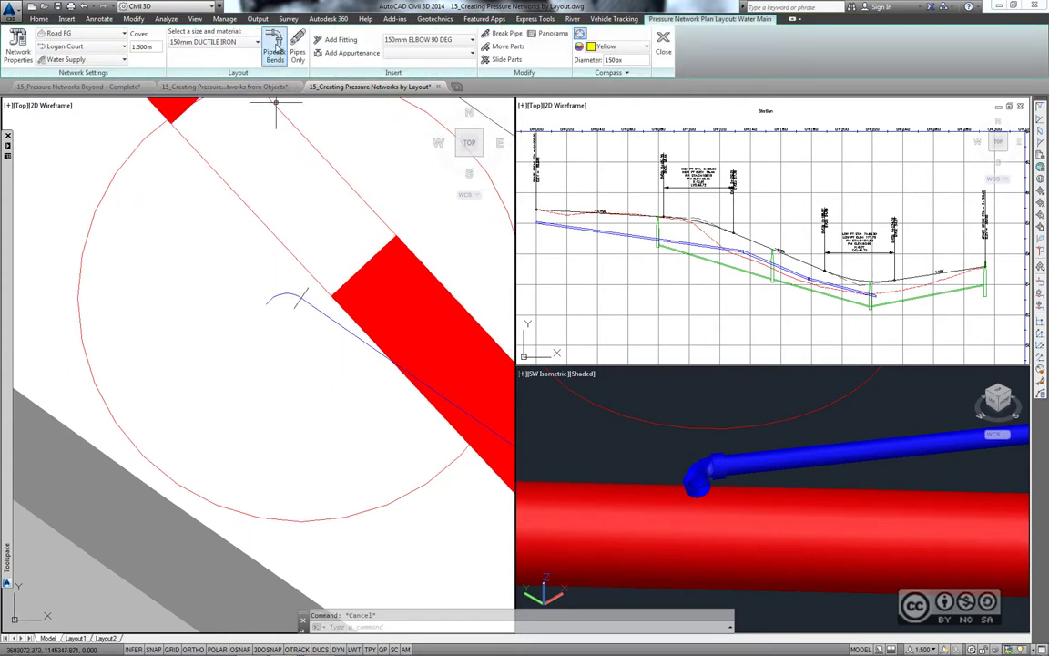
# - Lay a Pipes & Bends run from the elbow to the circle centre near E
pyautogui.click(276, 41)
pyautogui.scroll(-2, 358, 351)
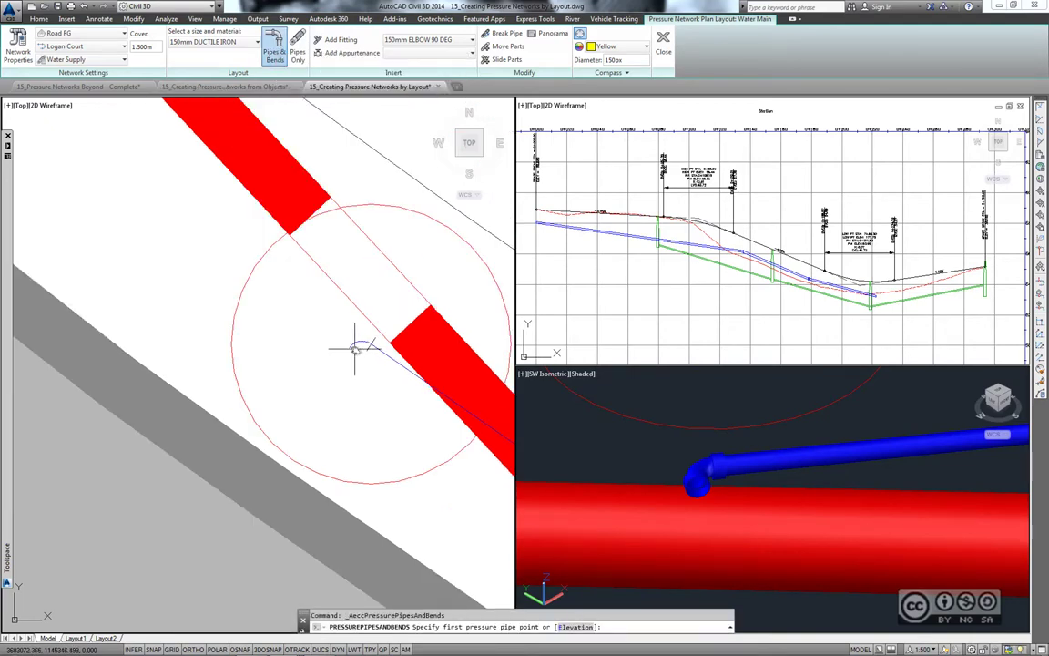
pyautogui.click(358, 349)
pyautogui.click(392, 378)
pyautogui.scroll(-3, 260, 355)
pyautogui.scroll(2, 261, 358)
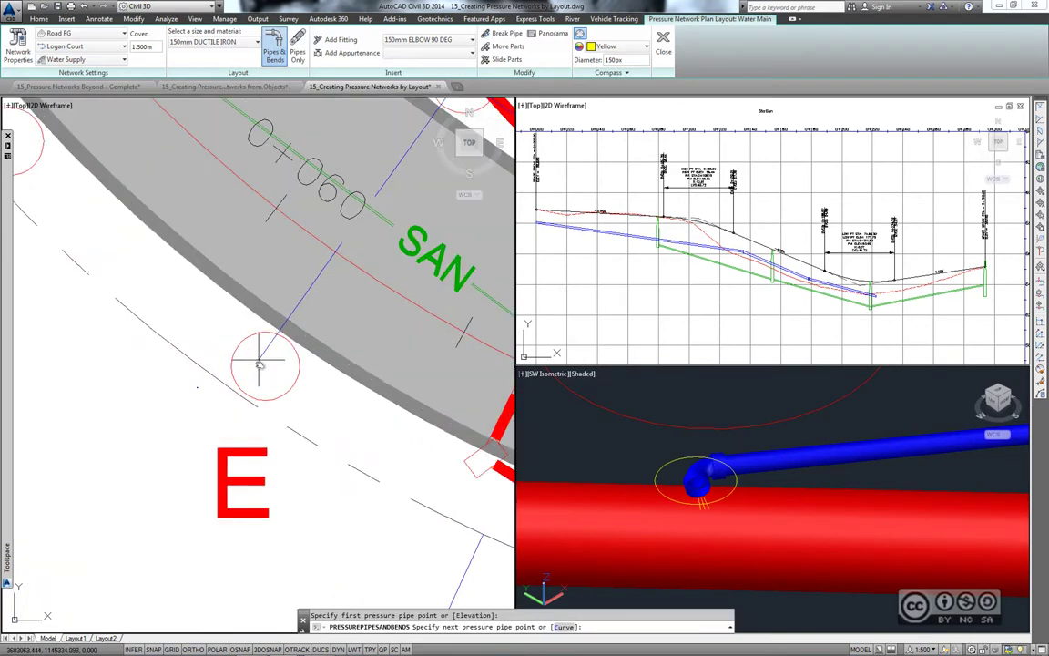
pyautogui.keyDown('shift'); pyautogui.rightClick(252, 366); pyautogui.keyUp('shift')
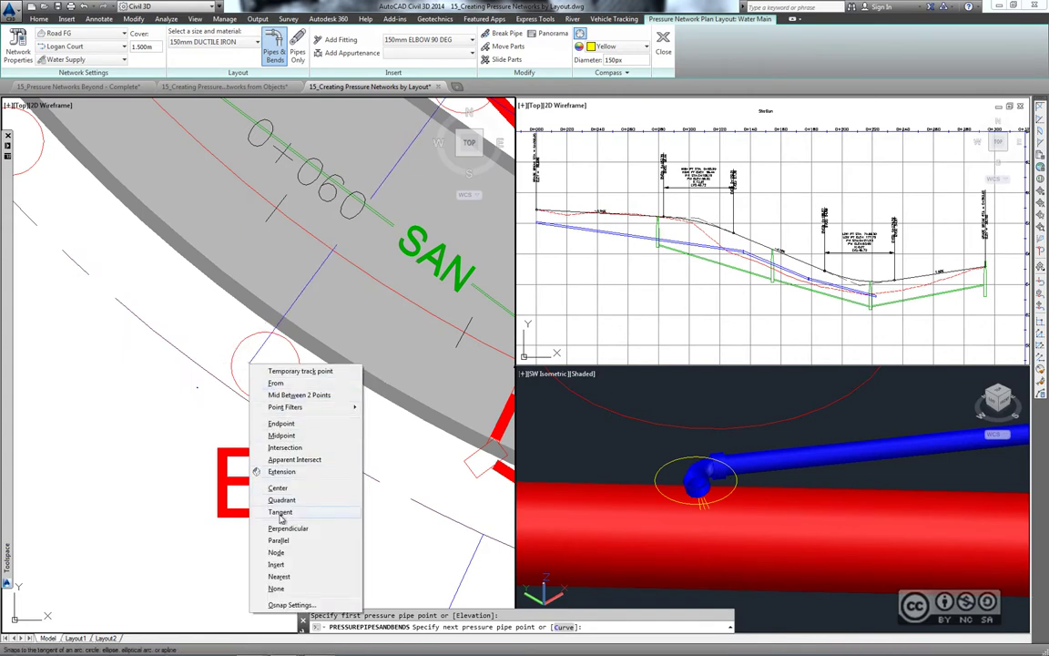
pyautogui.click(278, 488)
pyautogui.click(262, 363)
pyautogui.scroll(1, 180, 446)
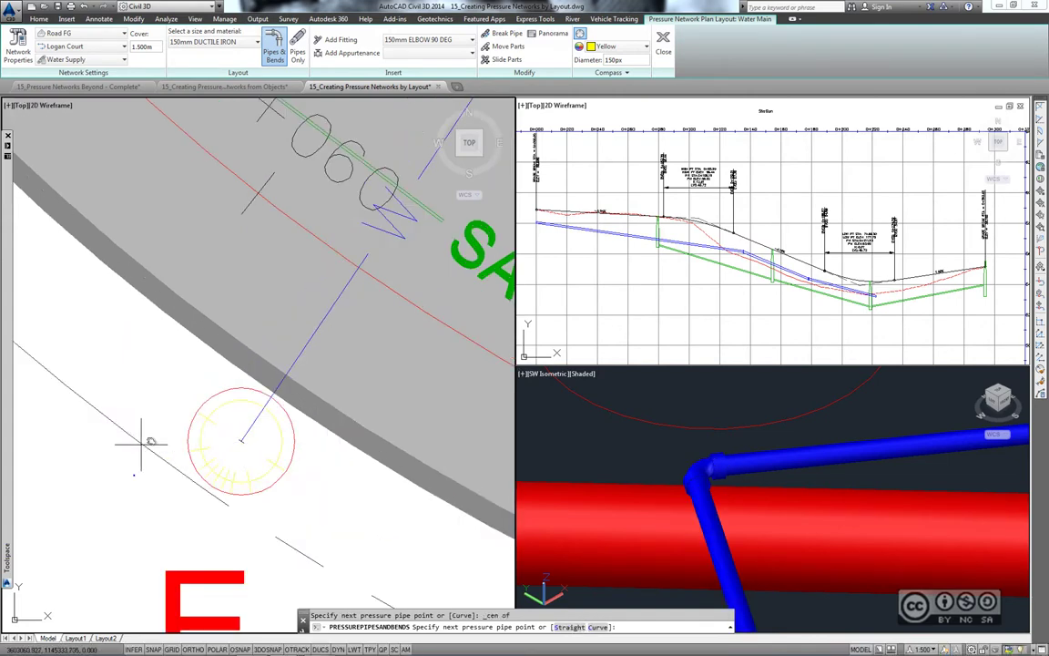
pyautogui.moveTo(180, 447); pyautogui.dragTo(264, 350, button='middle')
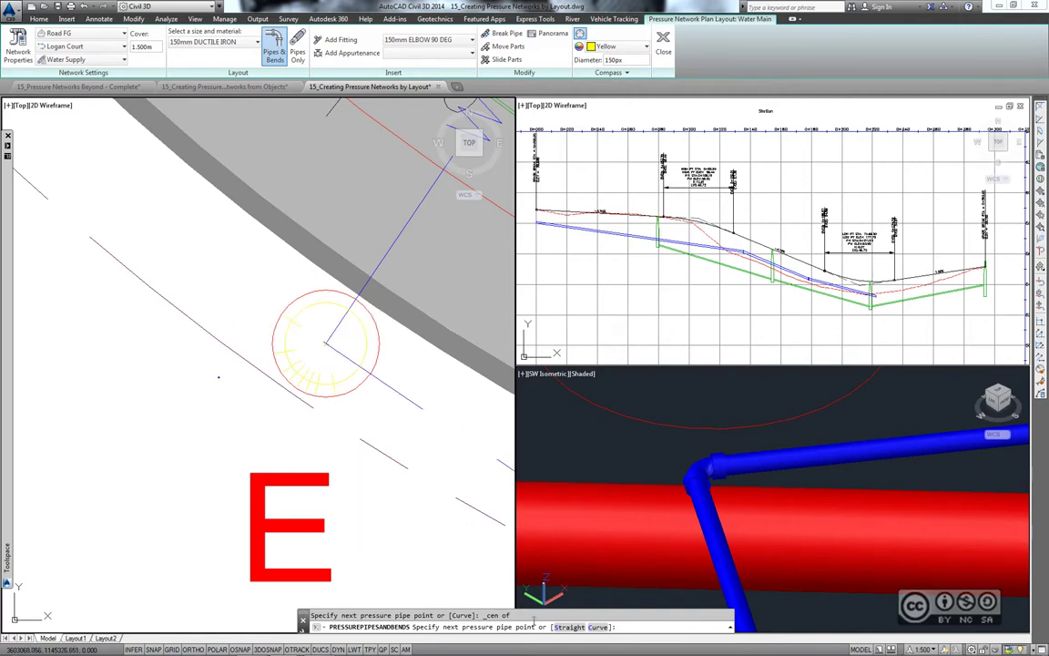
# - Curve the run to end exactly at the circle centre near F
pyautogui.click(597, 627)
pyautogui.scroll(-5, 273, 301)
pyautogui.scroll(2, 274, 300)
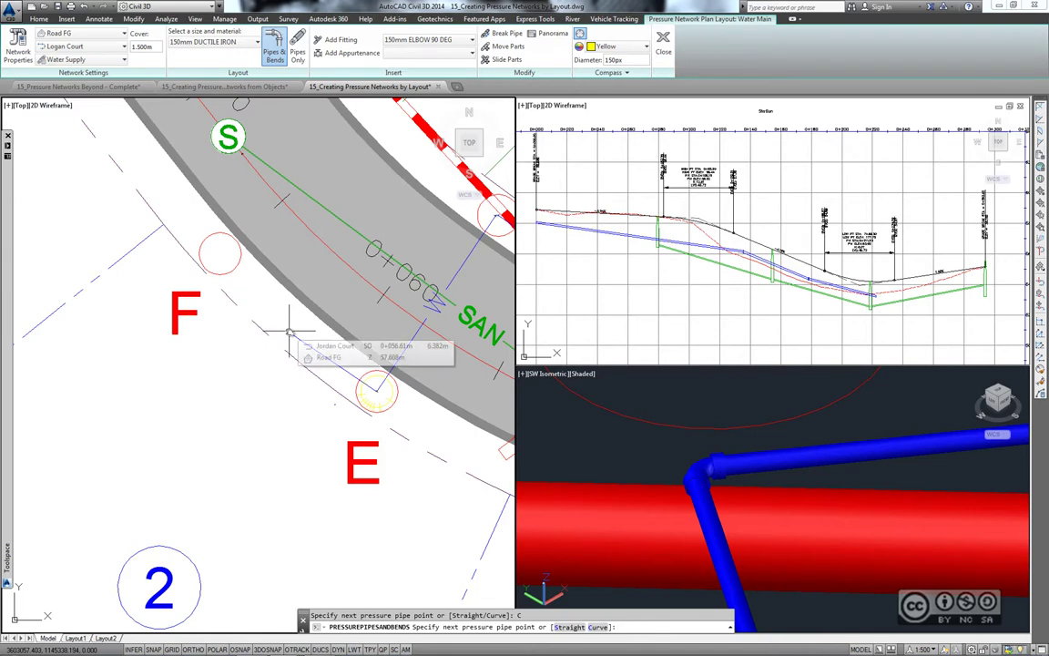
pyautogui.scroll(2, 207, 245)
pyautogui.keyDown('shift'); pyautogui.rightClick(212, 237); pyautogui.keyUp('shift')
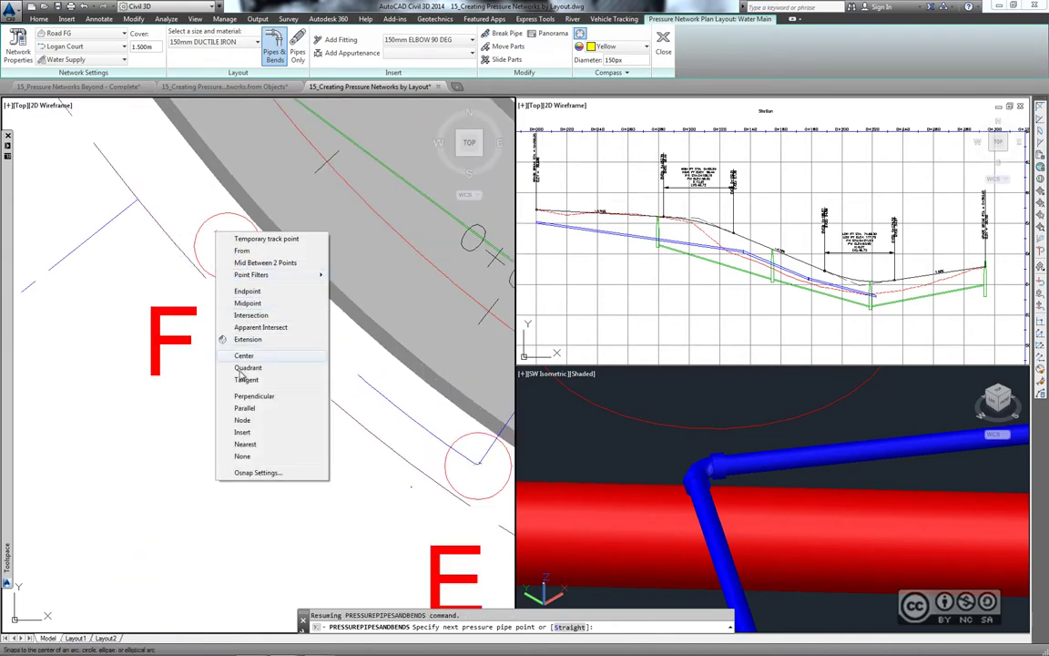
pyautogui.click(228, 339)
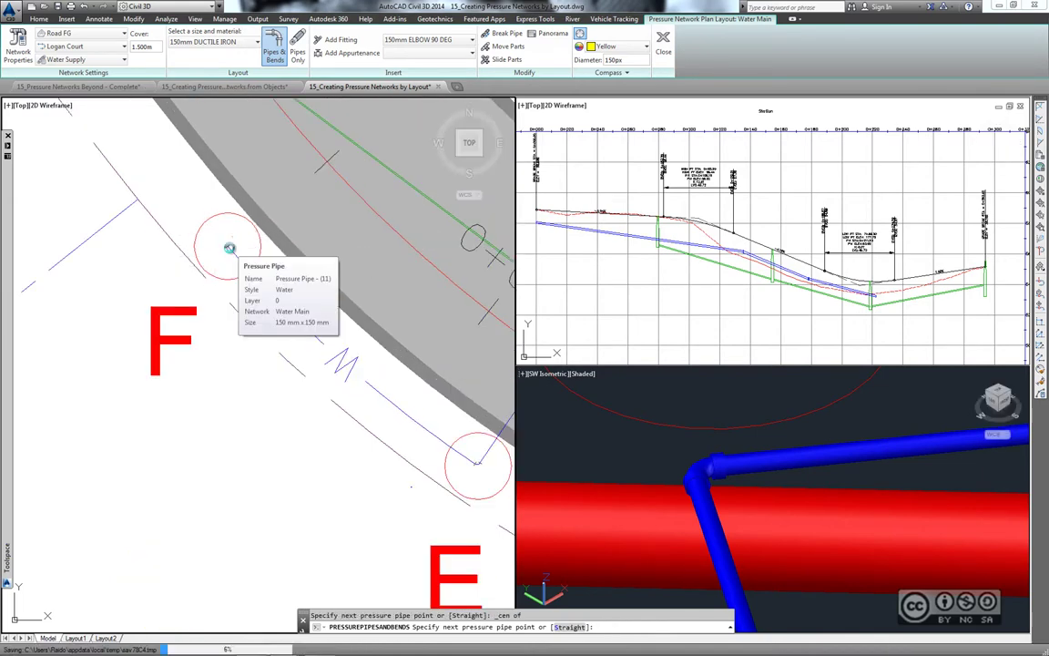
pyautogui.click(229, 248)
pyautogui.press('Return')
pyautogui.scroll(3, 303, 326)
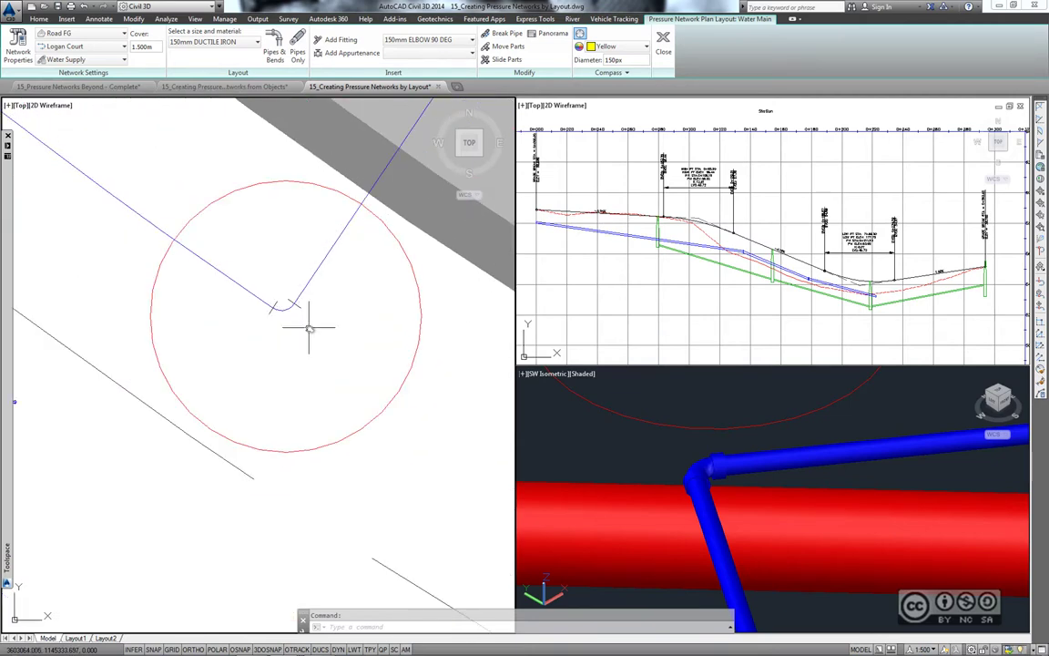
# - Zoom to the bend in the circle near F and select its elbow fitting
pyautogui.scroll(-4, 308, 328)
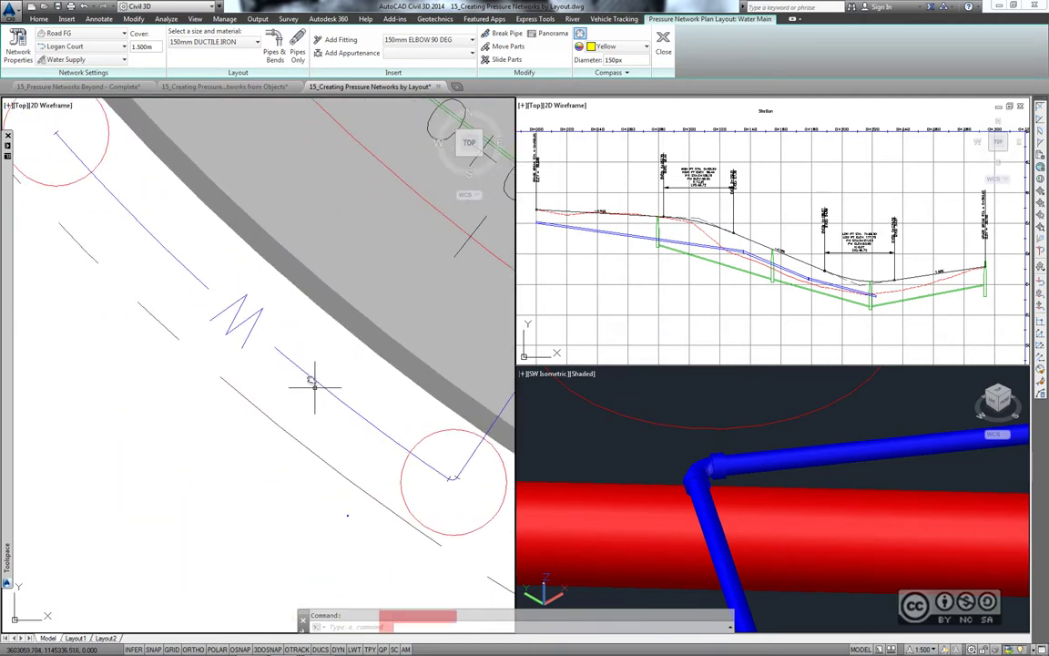
pyautogui.moveTo(162, 262); pyautogui.dragTo(176, 258, button='middle')
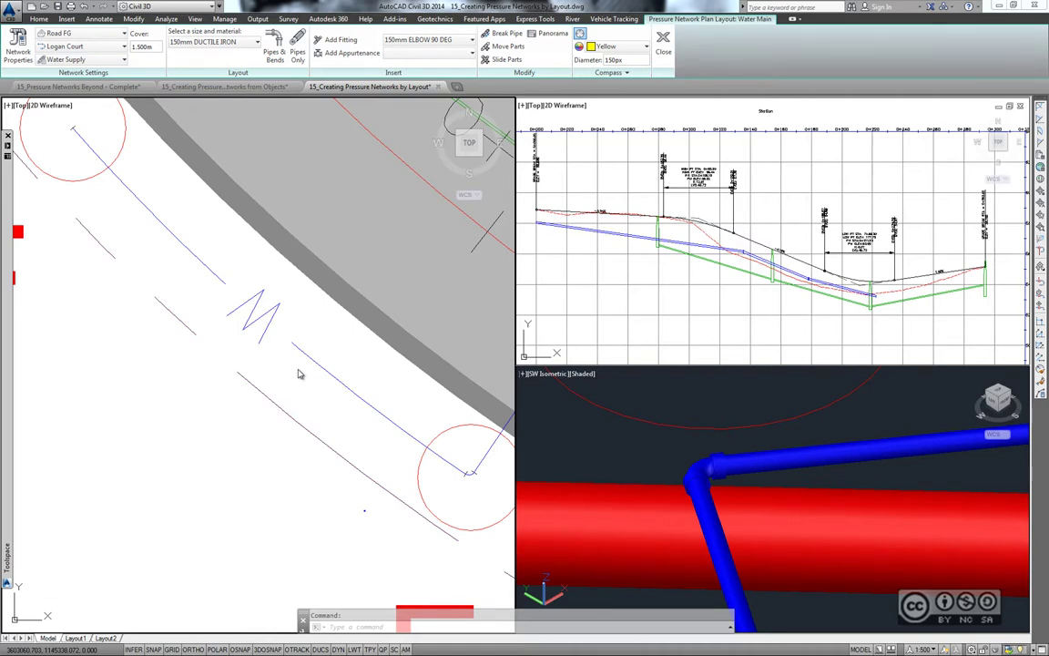
pyautogui.scroll(3, 291, 370)
pyautogui.scroll(3, 282, 368)
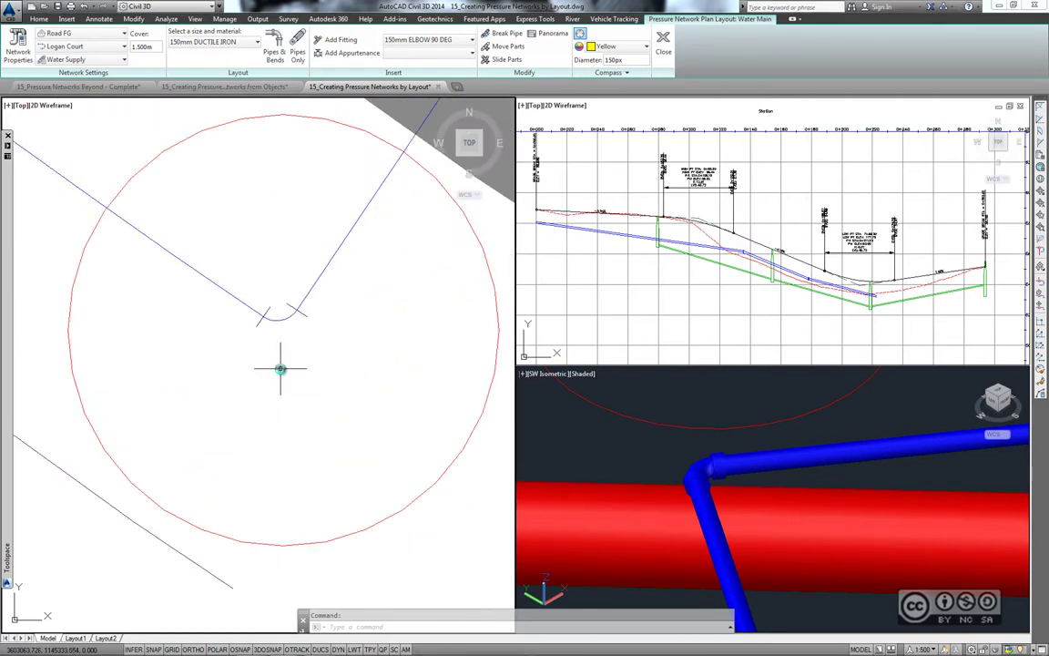
pyautogui.click(286, 320)
pyautogui.scroll(2, 289, 330)
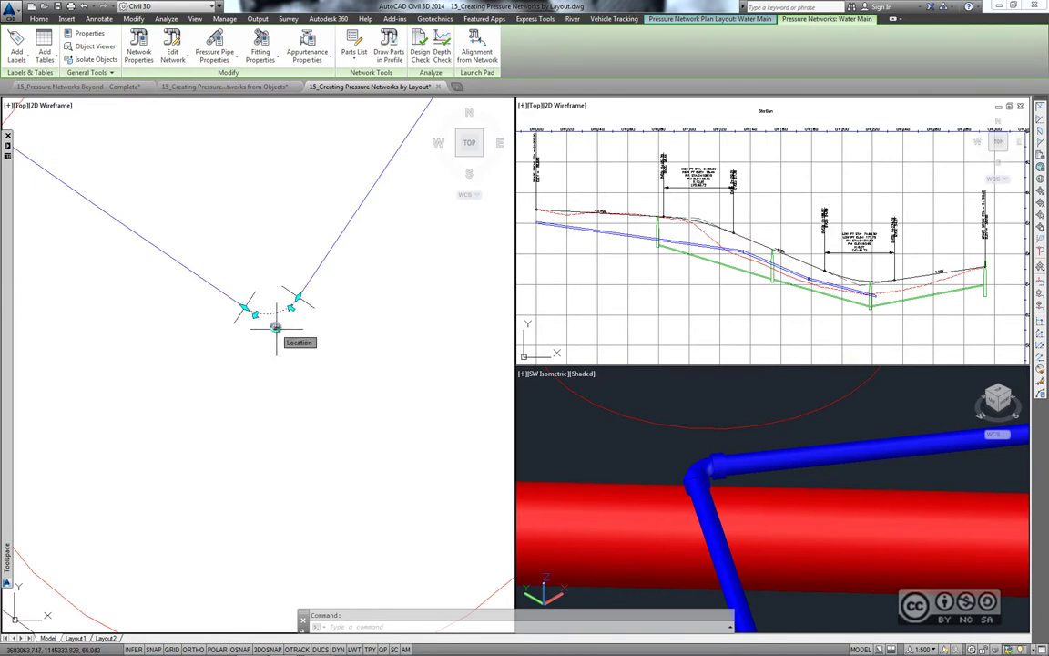
# - Flip the elbow at the bend, cancelling the Location and Slide grip edits
pyautogui.click(276, 328)
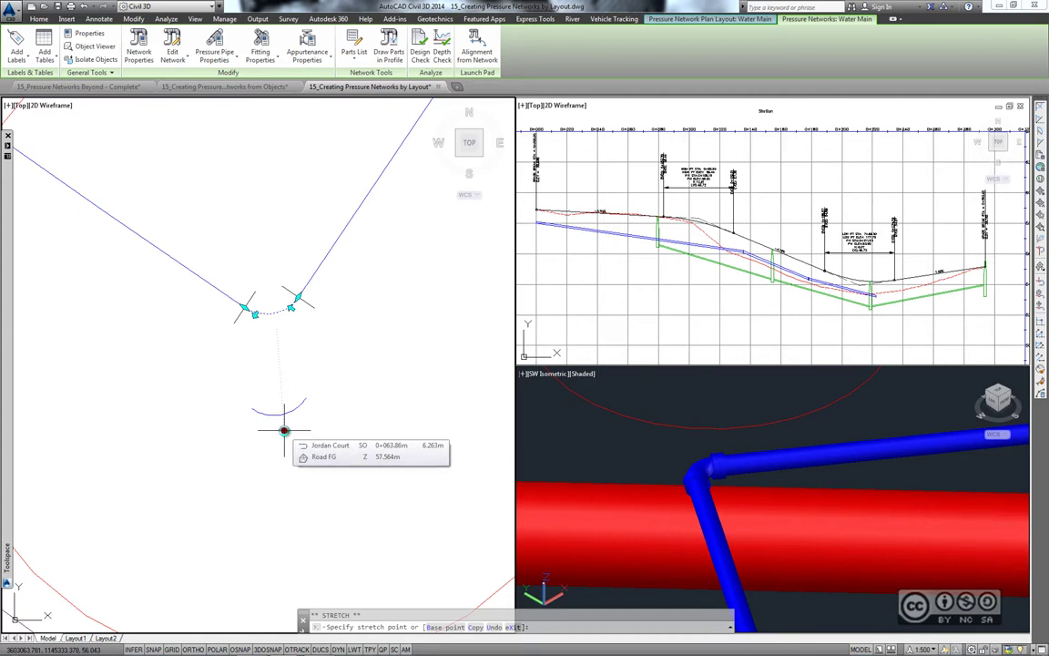
pyautogui.press('Escape')
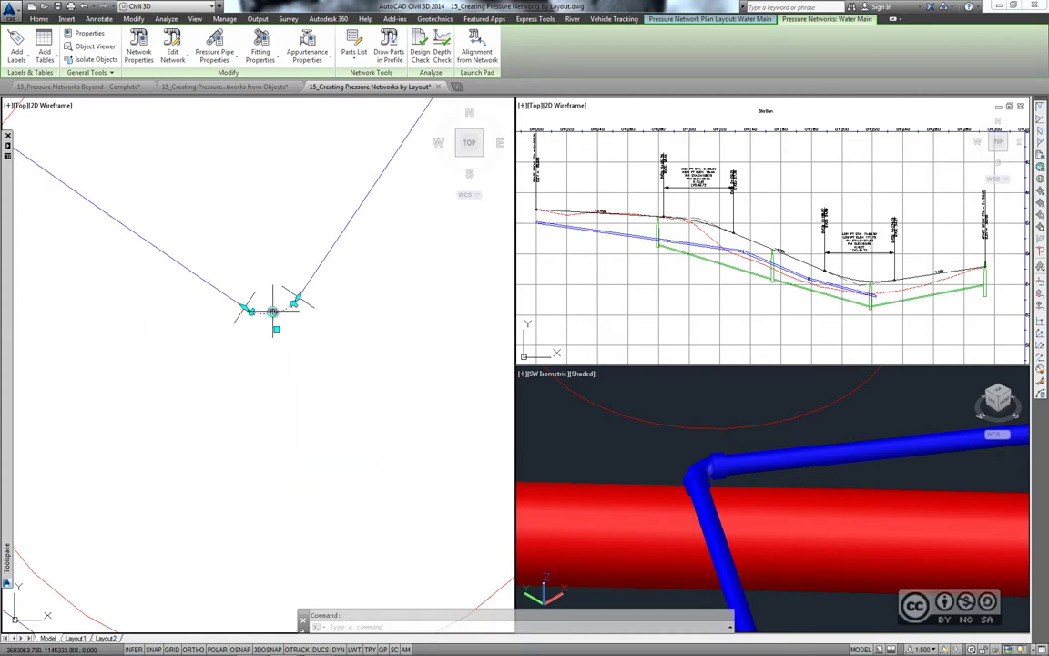
pyautogui.click(254, 313)
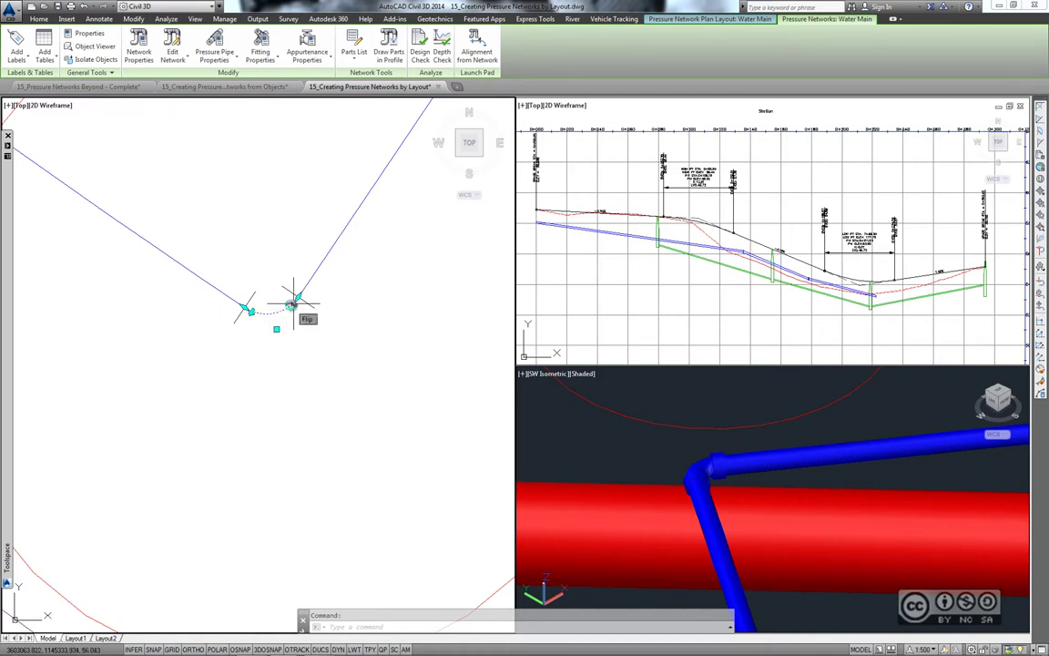
pyautogui.click(293, 303)
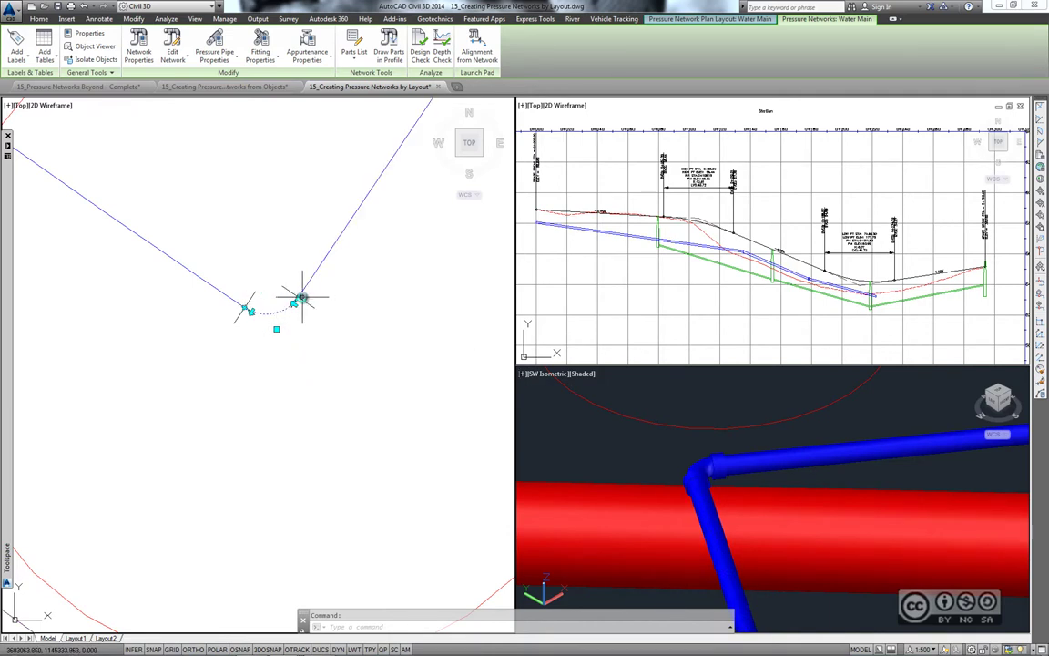
pyautogui.click(300, 297)
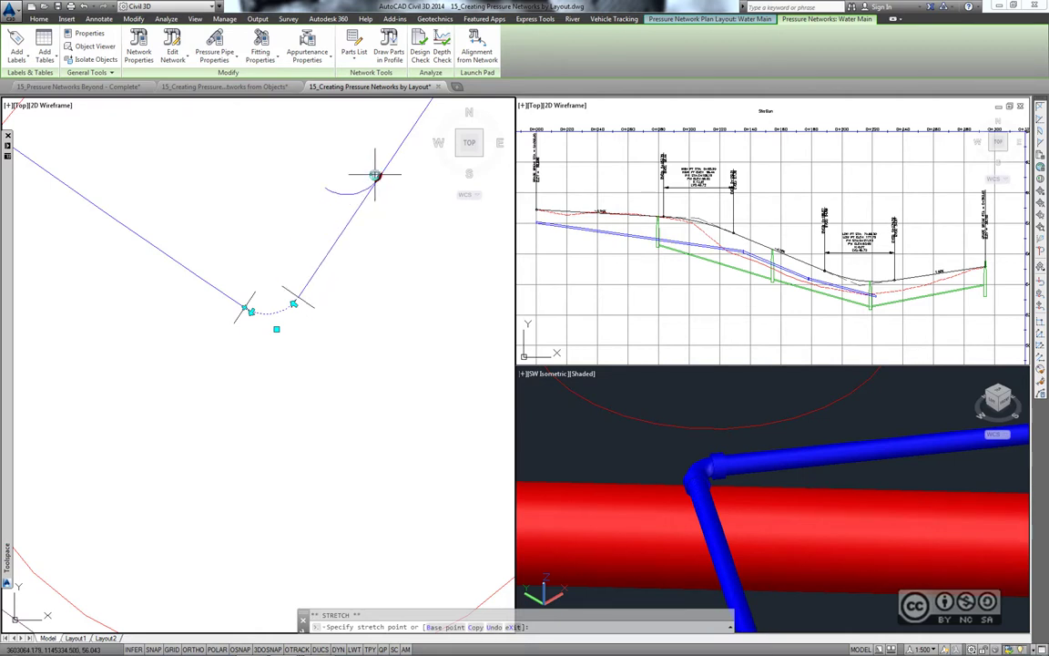
pyautogui.press('Escape')
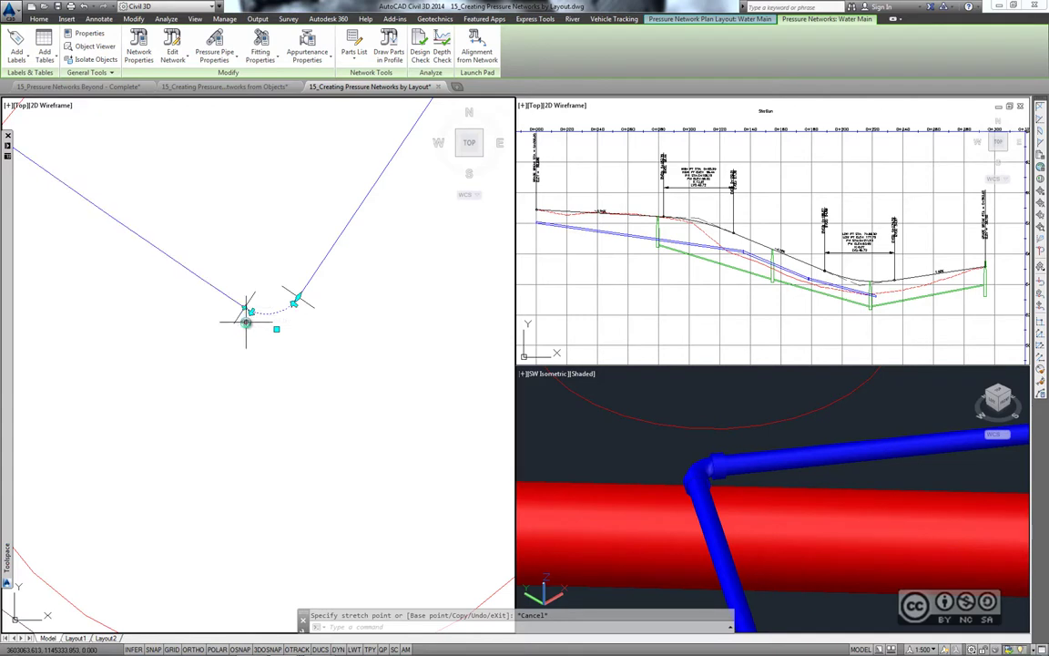
# - Zoom the Madison Lane profile view in on the elbow fitting, then clear the selection
pyautogui.moveTo(598, 260); pyautogui.dragTo(653, 273, button='middle')
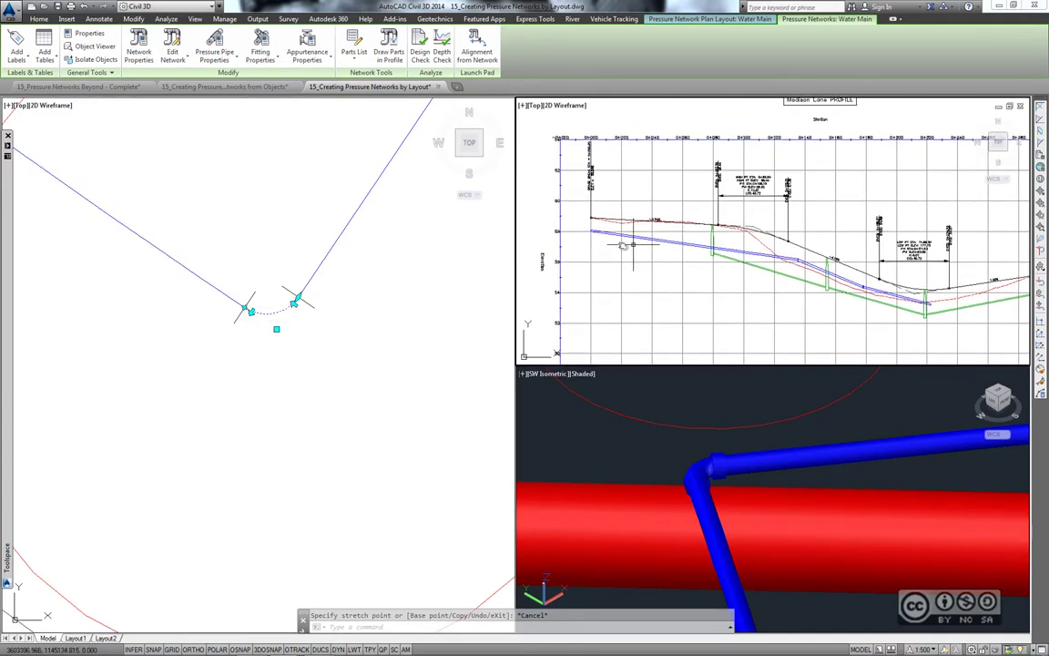
pyautogui.scroll(5, 653, 274)
pyautogui.scroll(1, 699, 222)
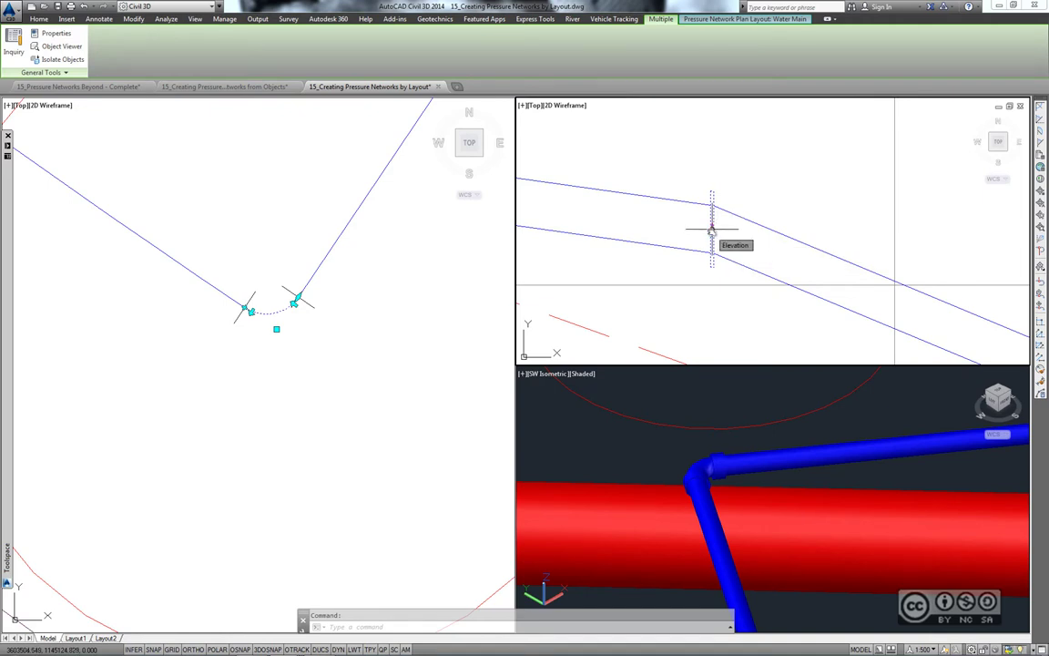
pyautogui.moveTo(734, 234); pyautogui.dragTo(710, 235, button='middle')
pyautogui.scroll(-2, 689, 190)
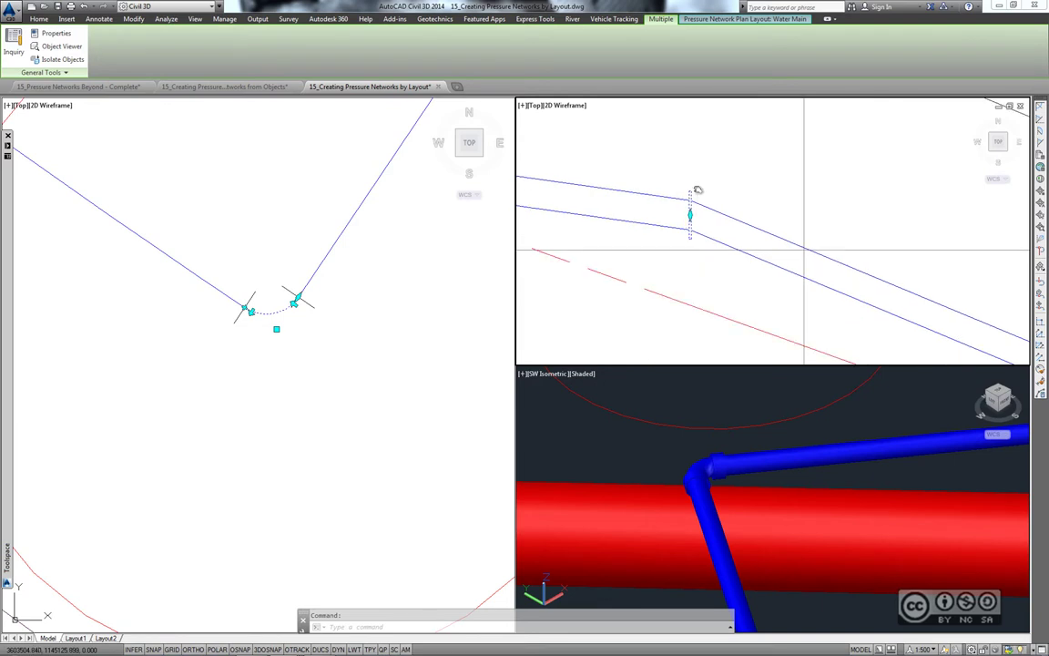
pyautogui.scroll(-1, 698, 193)
pyautogui.press('Escape')
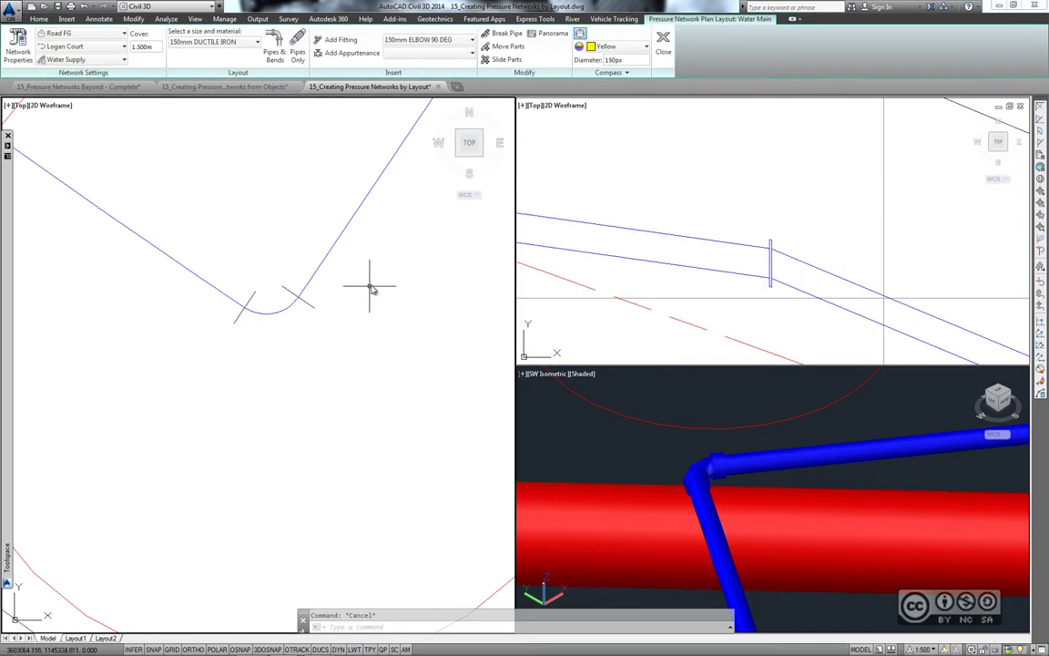
# - Move the water main's end fitting near D to a new point inside its circle
pyautogui.scroll(2, 368, 291)
pyautogui.scroll(2, 304, 381)
pyautogui.scroll(-3, 283, 392)
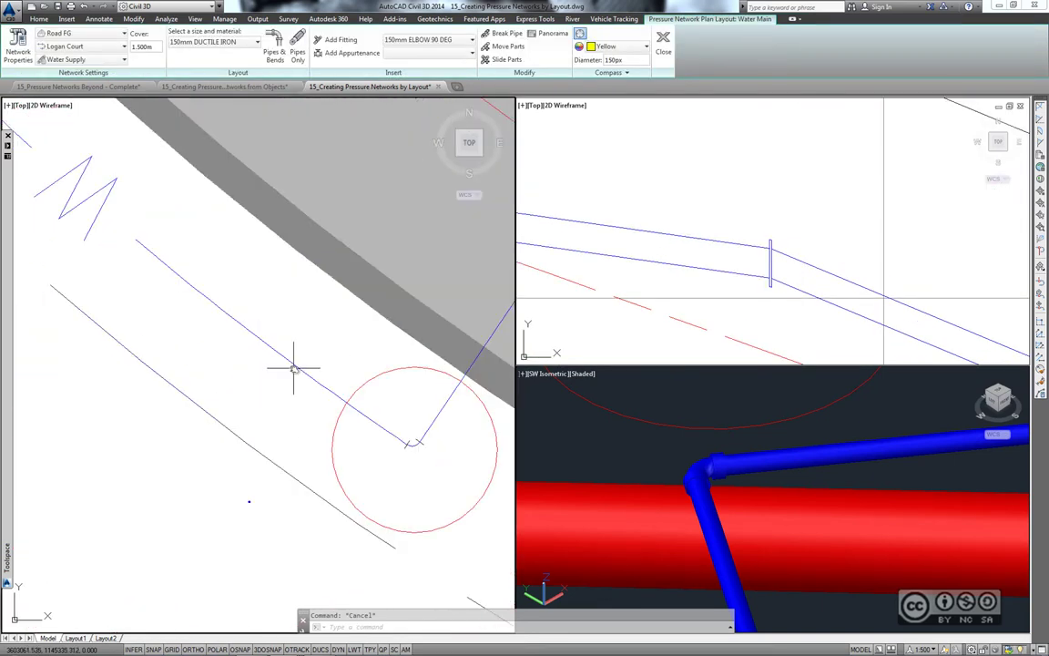
pyautogui.click(295, 364)
pyautogui.scroll(-5, 339, 428)
pyautogui.scroll(2, 347, 428)
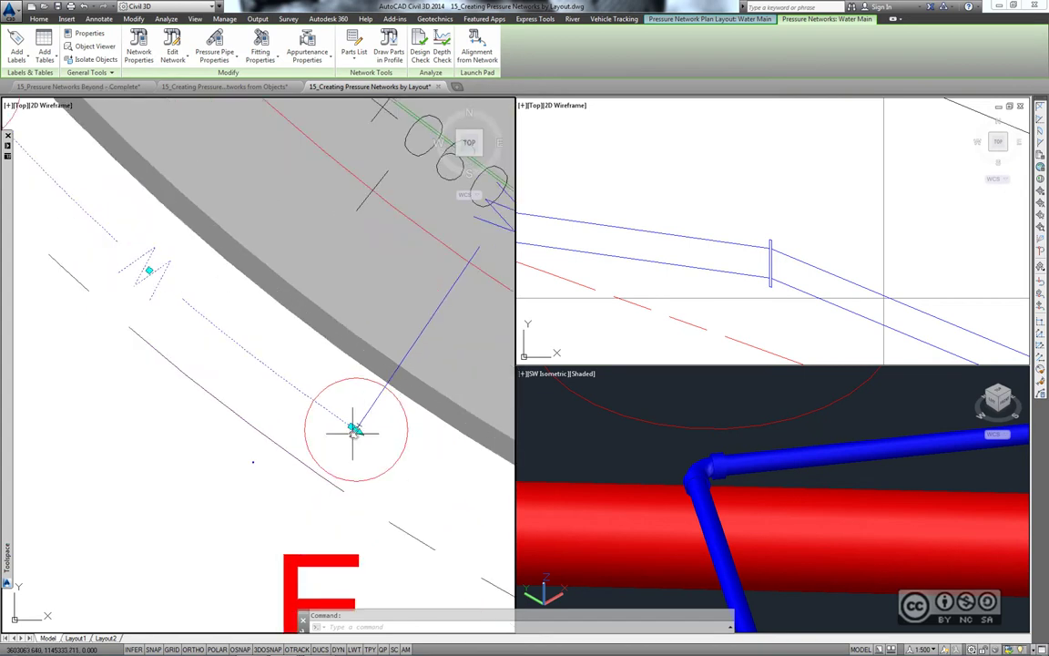
pyautogui.scroll(3, 351, 426)
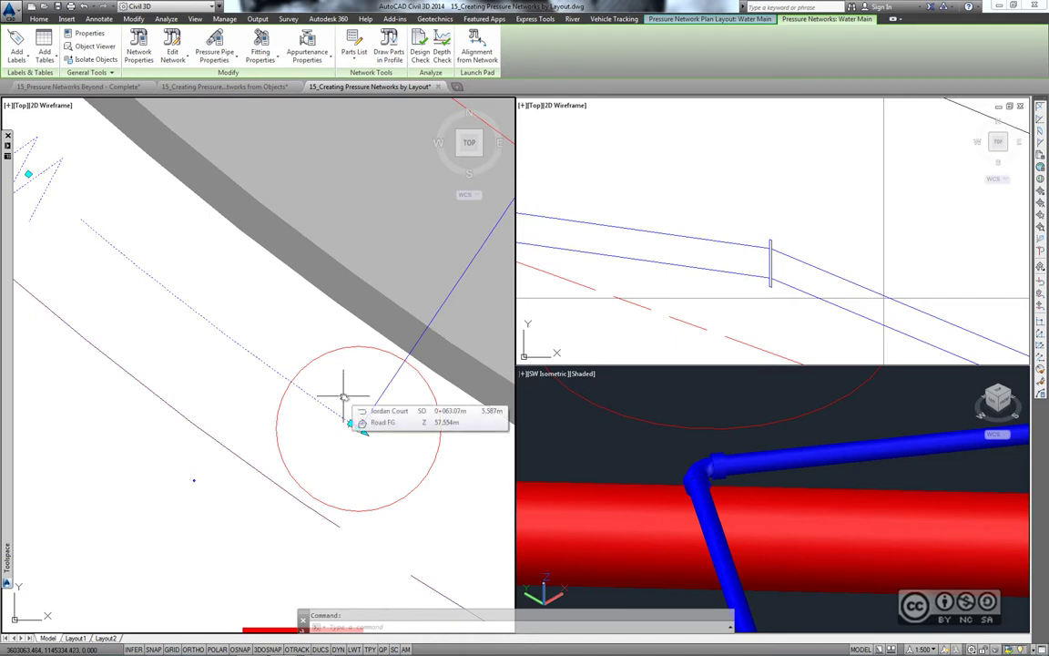
pyautogui.moveTo(344, 397)
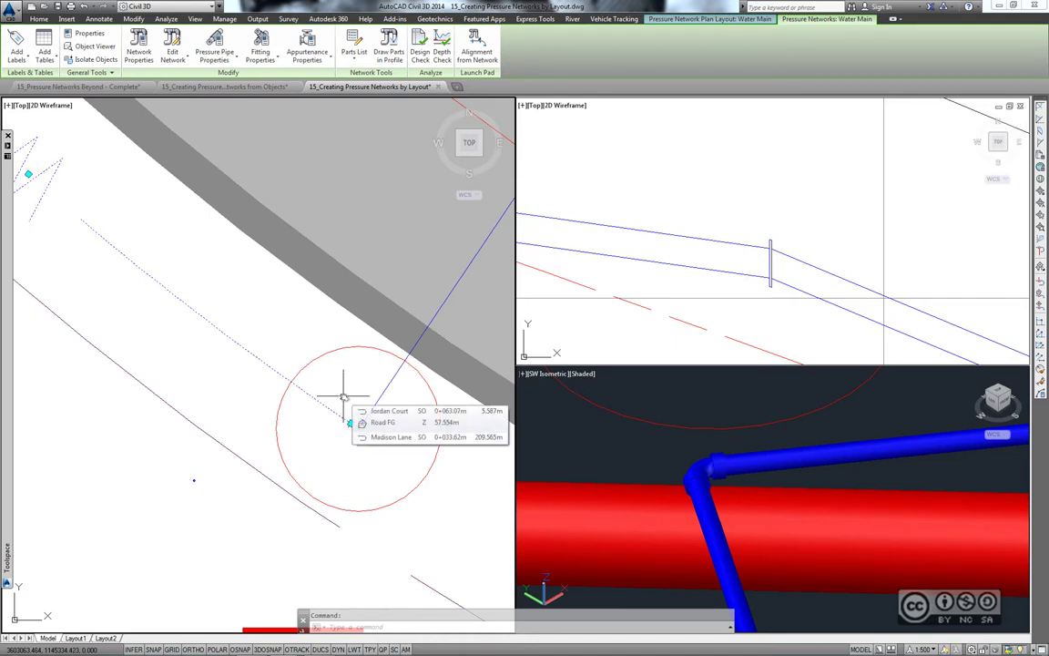
pyautogui.moveTo(344, 398)
pyautogui.mouseDown(button='middle')
pyautogui.moveTo(401, 411)
pyautogui.moveTo(404, 425)
pyautogui.mouseUp(button='middle')
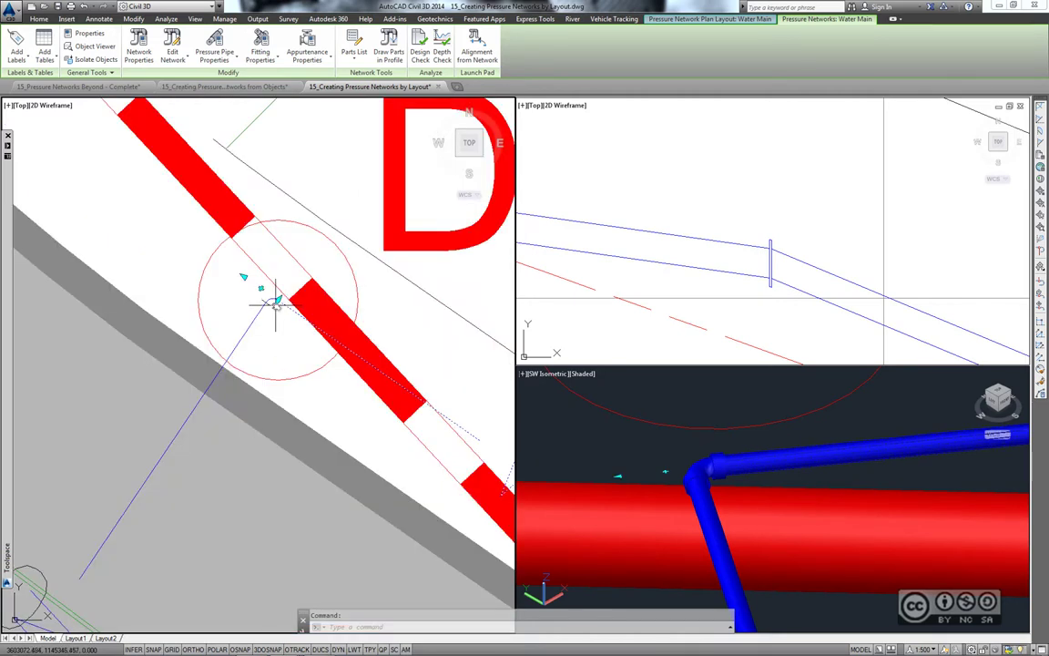
pyautogui.click(264, 330)
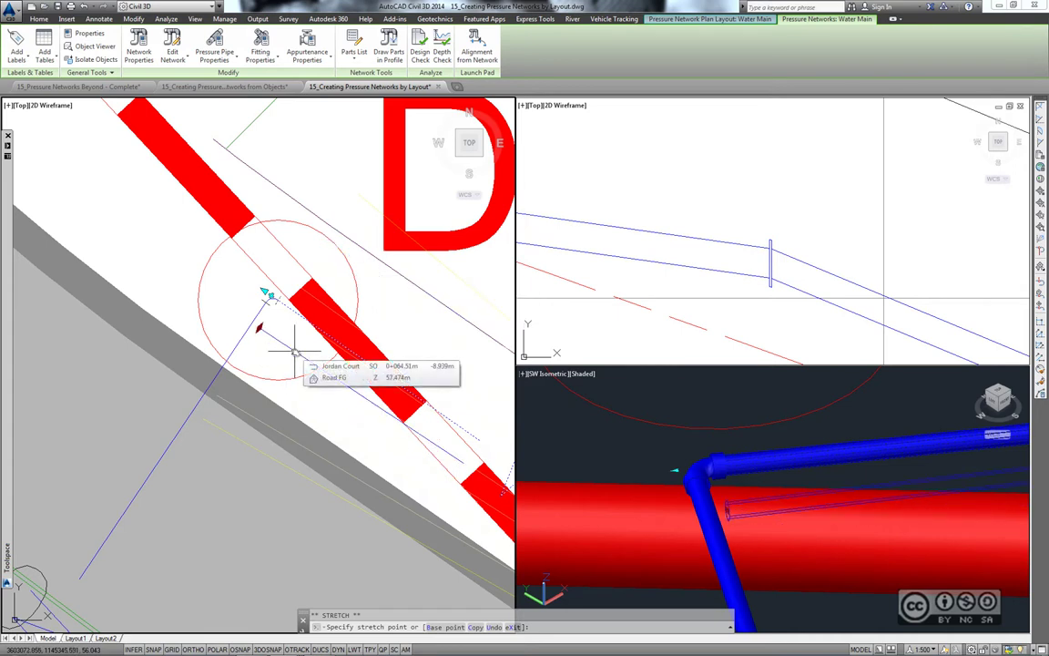
pyautogui.click(294, 351)
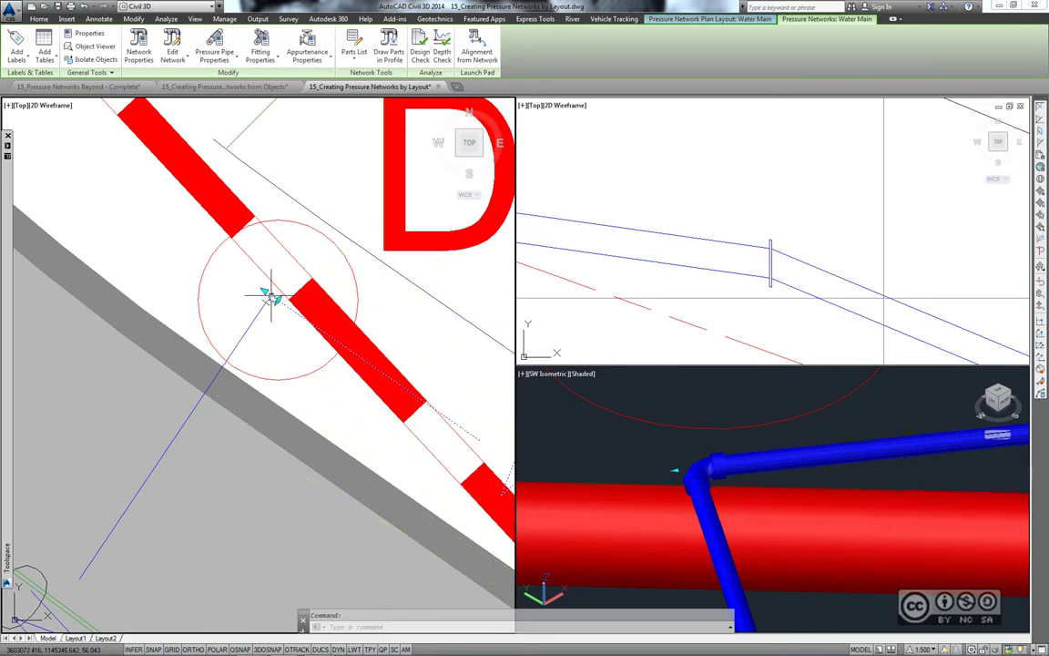
# - Try extending the pipe with the Continue layout grip, then cancel
pyautogui.scroll(2, 269, 292)
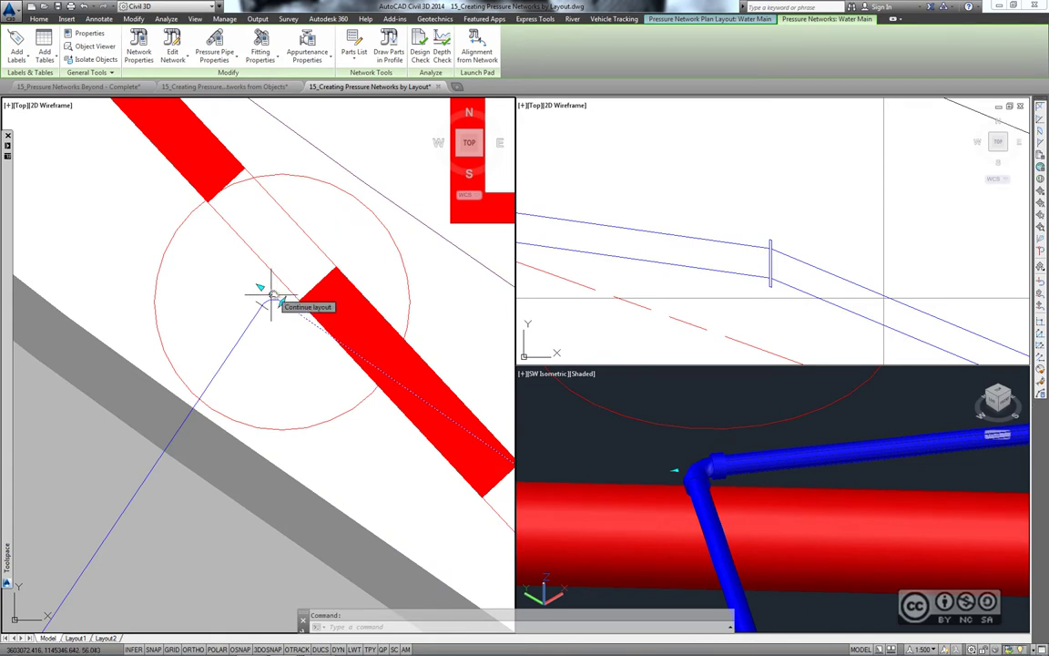
pyautogui.click(271, 300)
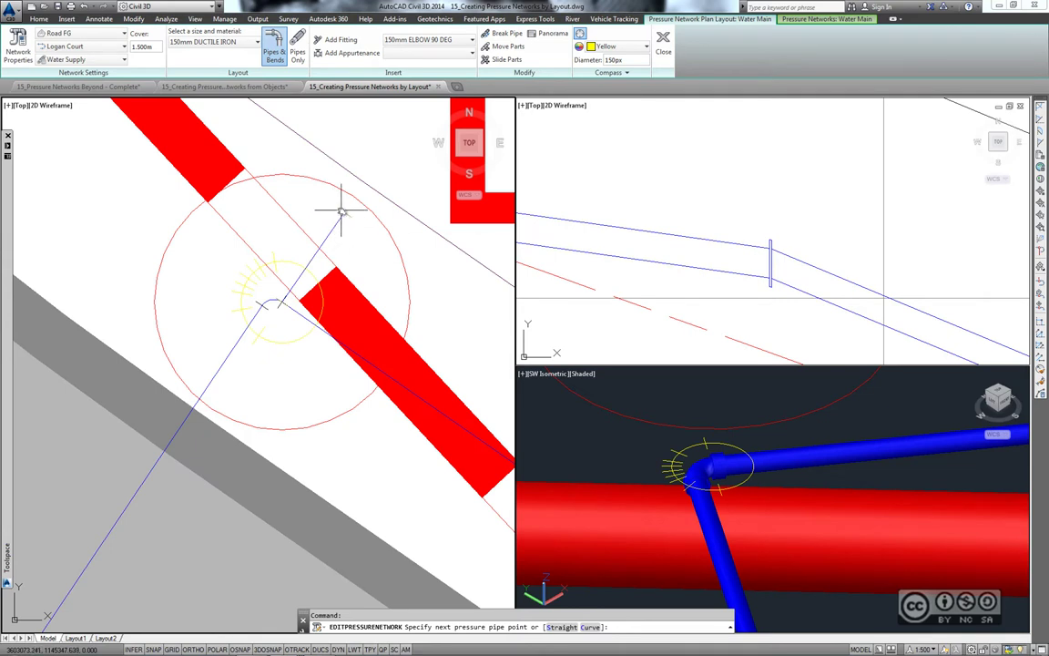
pyautogui.click(343, 215)
pyautogui.press('Escape')
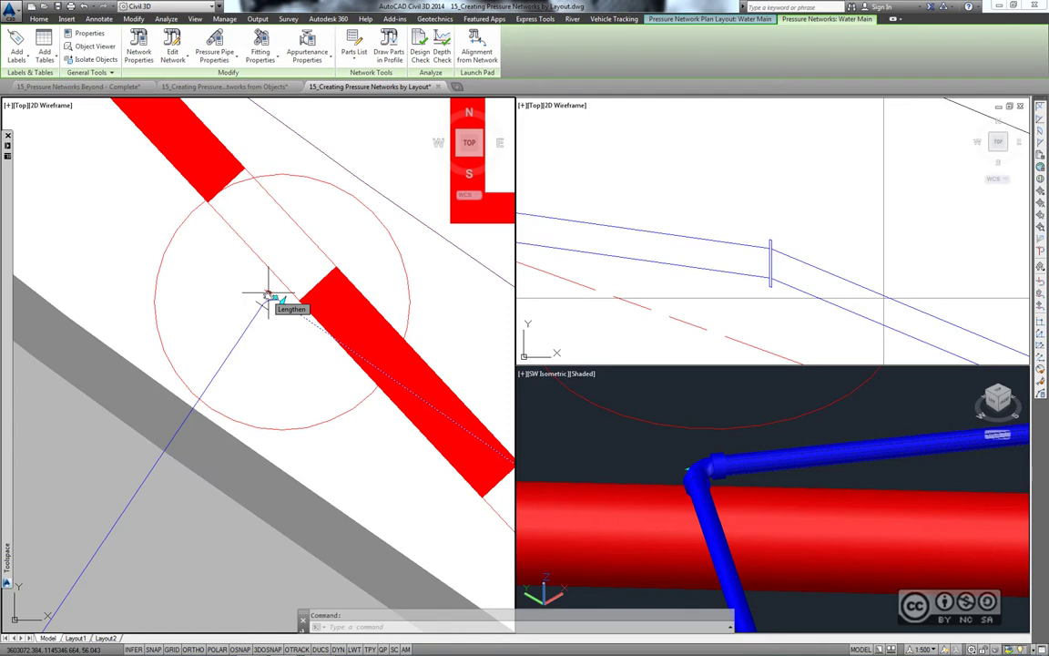
# - Pan to circle D, start a grip stretch on the water main, and cancel it
pyautogui.scroll(-3, 273, 305)
pyautogui.scroll(-2, 314, 415)
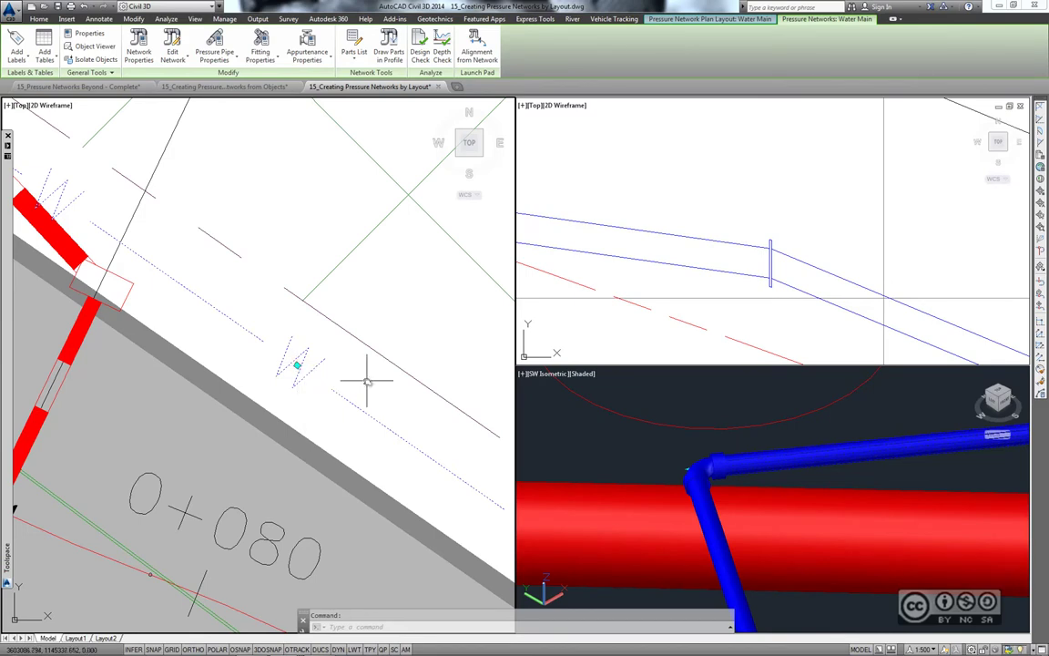
pyautogui.moveTo(363, 380)
pyautogui.mouseDown(button='middle')
pyautogui.moveTo(356, 358)
pyautogui.moveTo(337, 351)
pyautogui.mouseUp(button='middle')
pyautogui.scroll(-2, 351, 354)
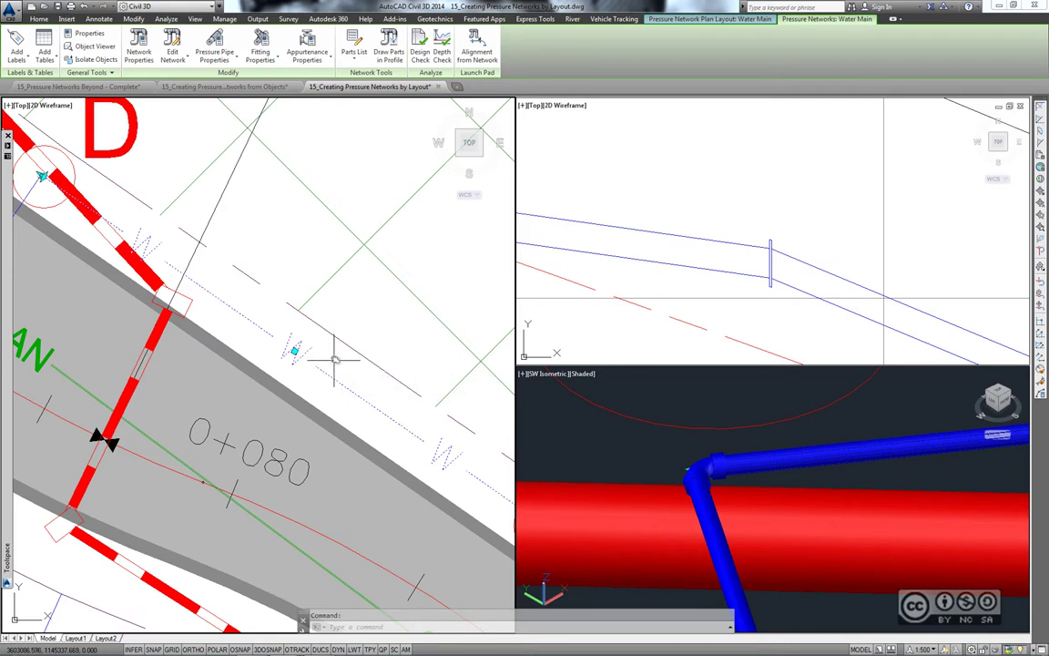
pyautogui.moveTo(338, 361)
pyautogui.mouseDown(button='middle')
pyautogui.moveTo(352, 326)
pyautogui.moveTo(343, 319)
pyautogui.mouseUp(button='middle')
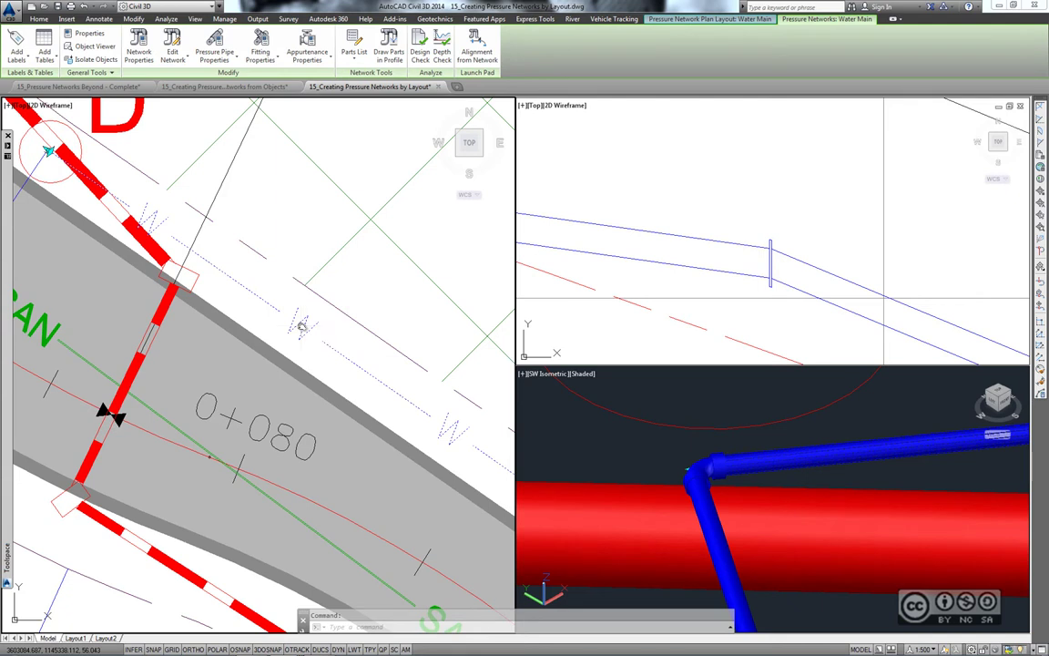
pyautogui.click(301, 326)
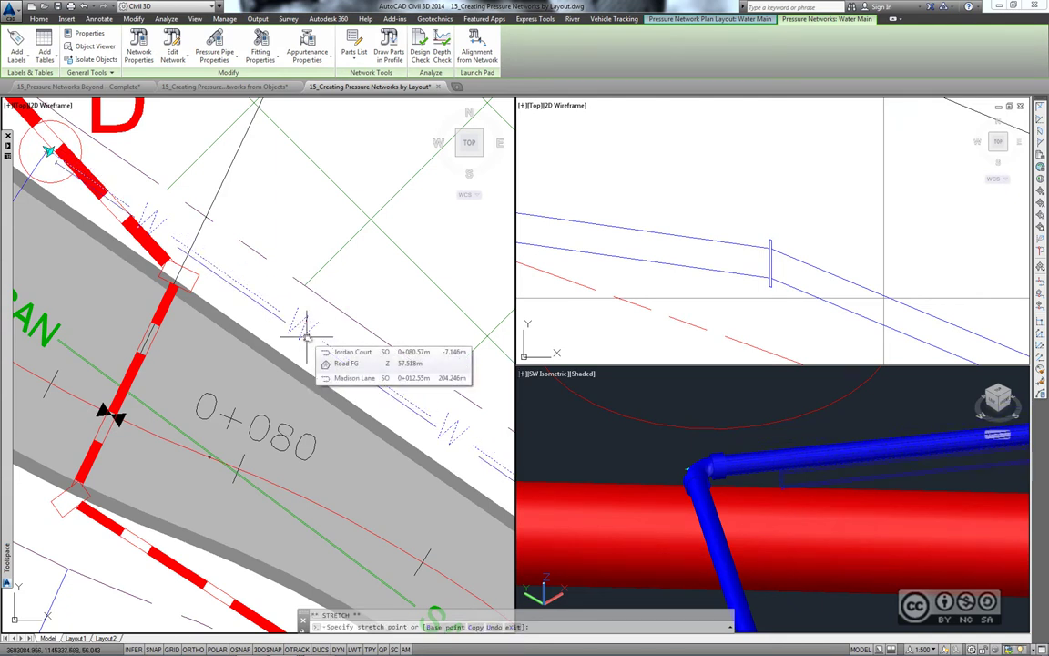
pyautogui.press('Escape')
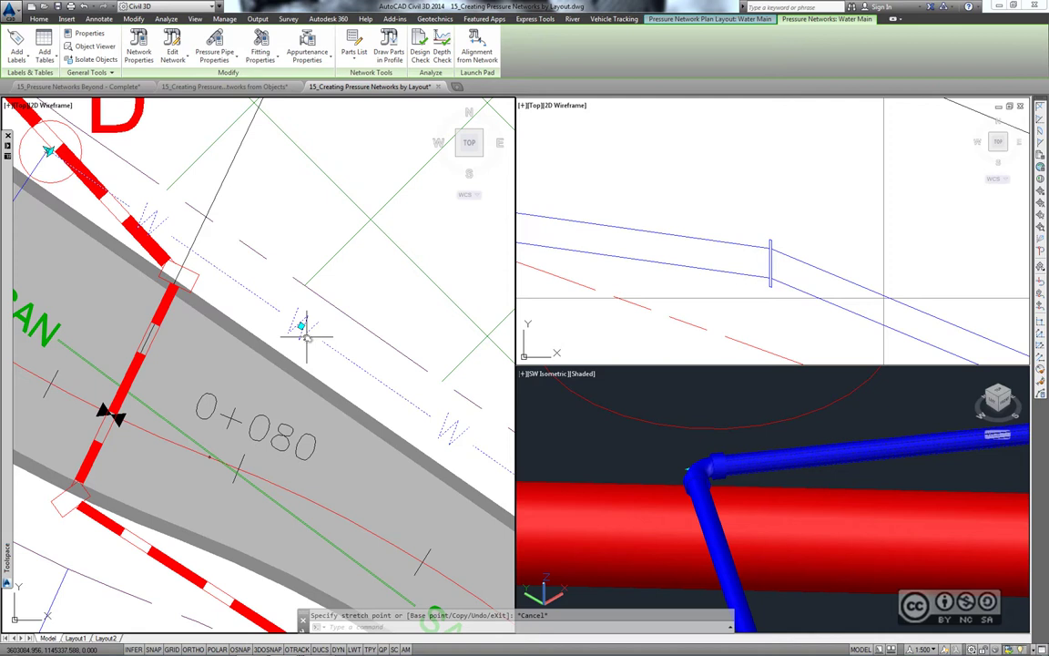
# - Clear the grips and select the Water Main pipe in the profile view
pyautogui.press('Escape')
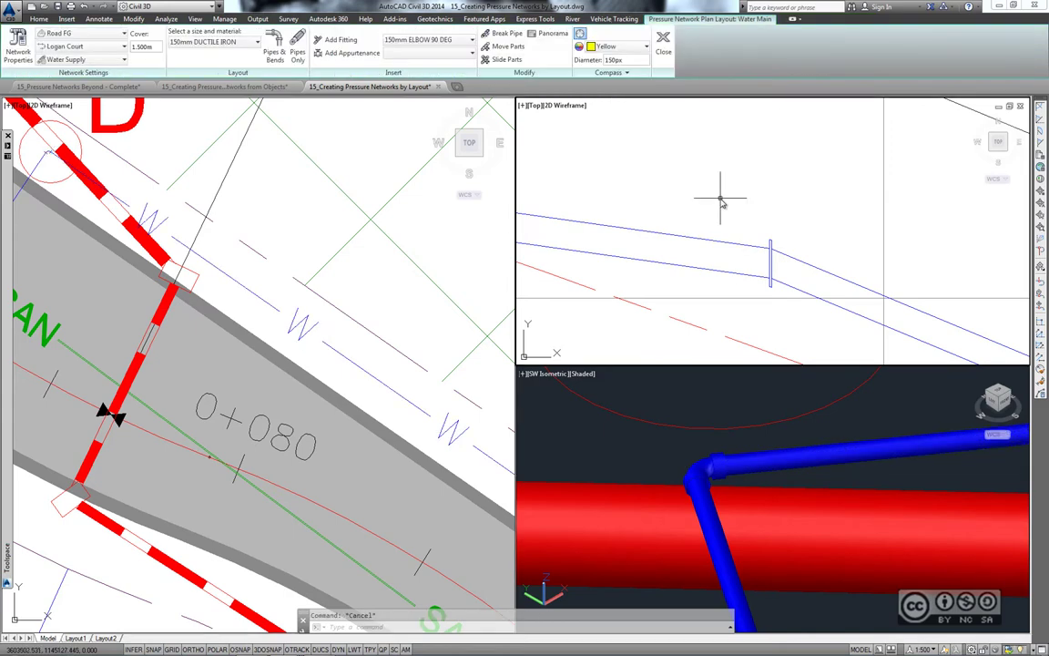
pyautogui.scroll(-2, 750, 206)
pyautogui.scroll(-2, 804, 194)
pyautogui.scroll(-2, 722, 225)
pyautogui.click(722, 225)
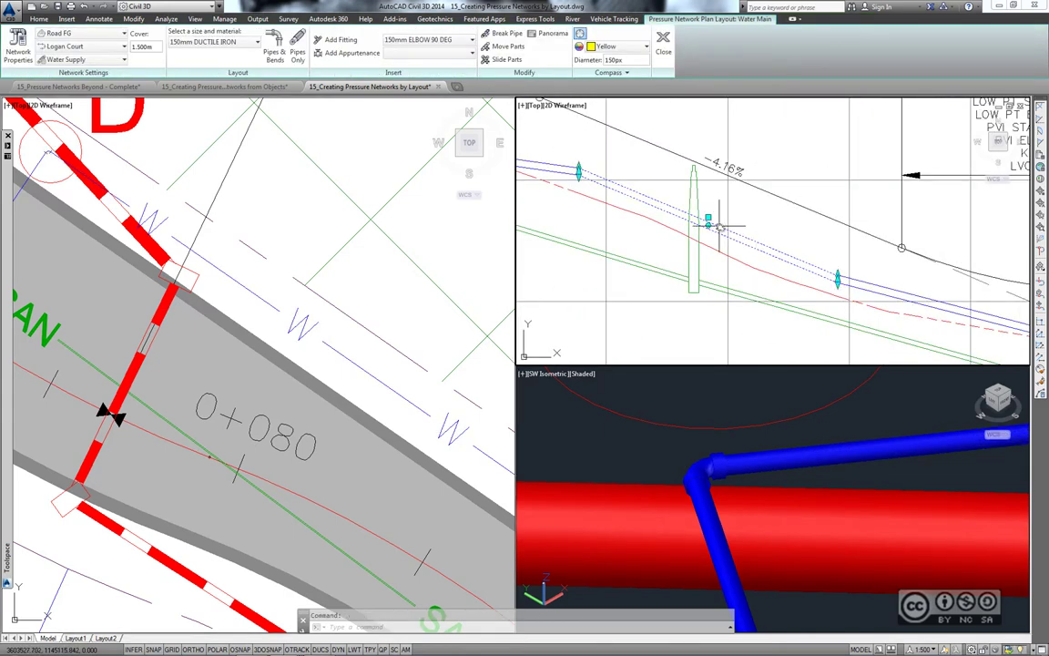
pyautogui.scroll(2, 750, 227)
pyautogui.scroll(2, 796, 237)
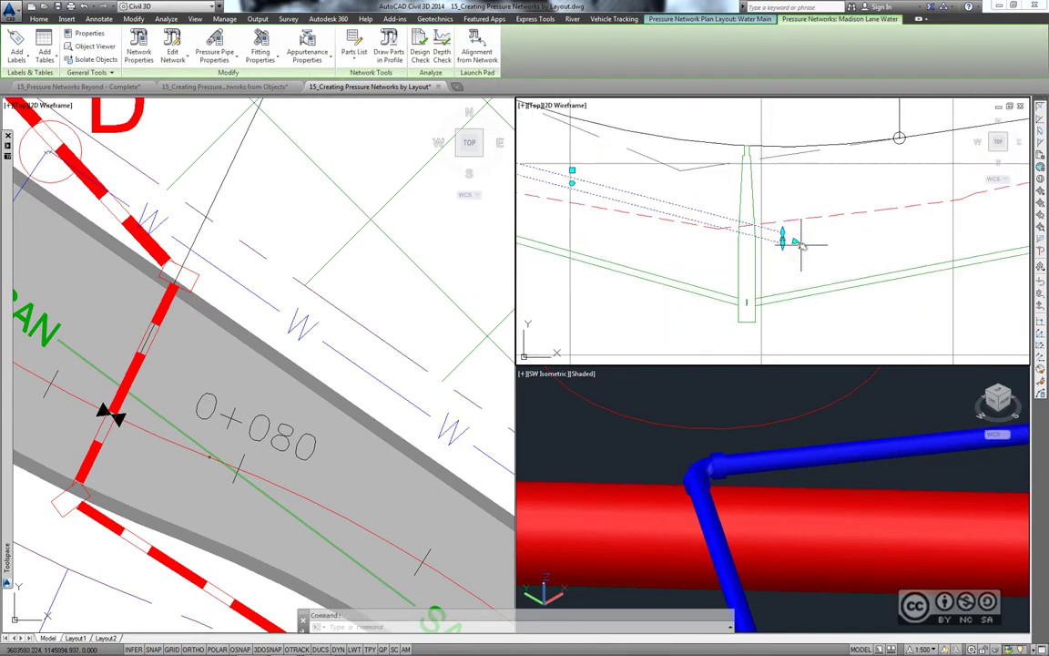
pyautogui.scroll(2, 803, 237)
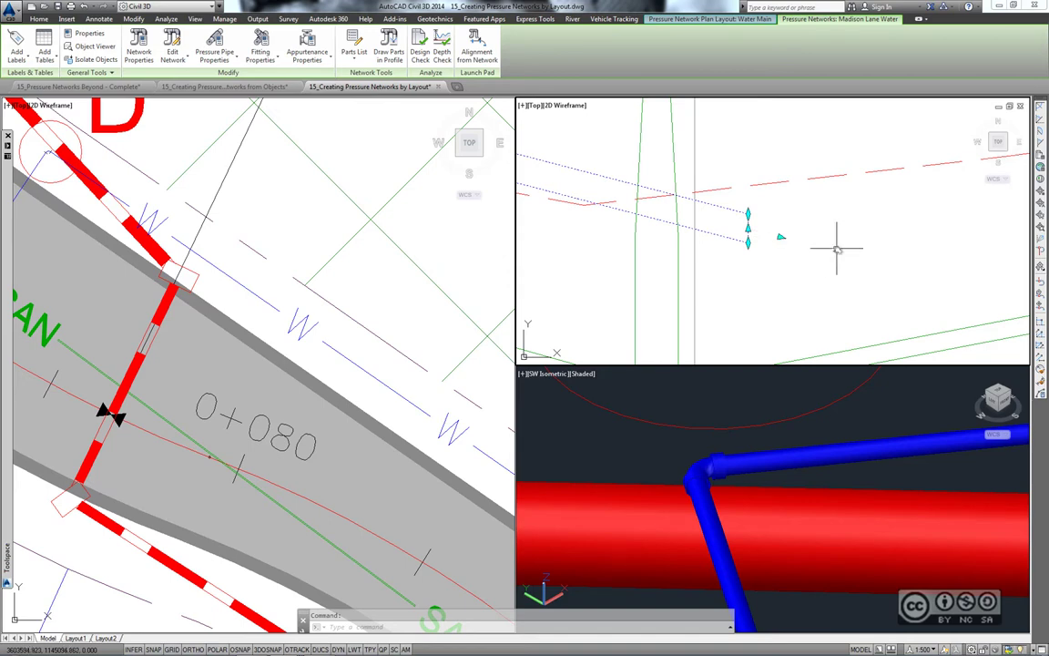
# - Move the pipe's middle grip to a new profile position, then clear the selection
pyautogui.scroll(-3, 824, 219)
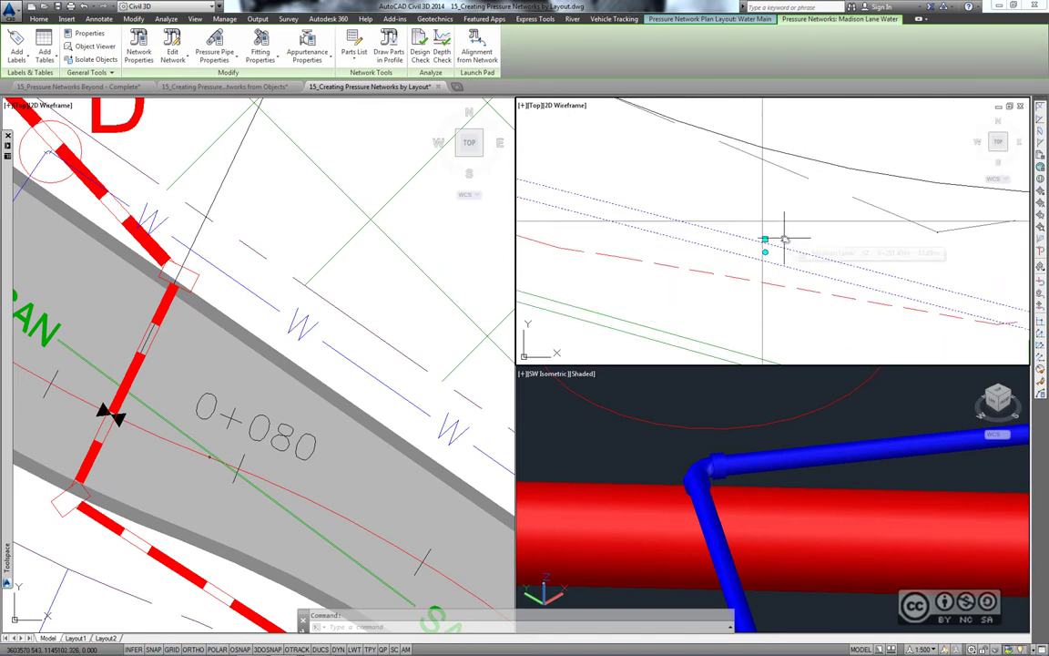
pyautogui.scroll(-1, 788, 242)
pyautogui.scroll(-1, 798, 248)
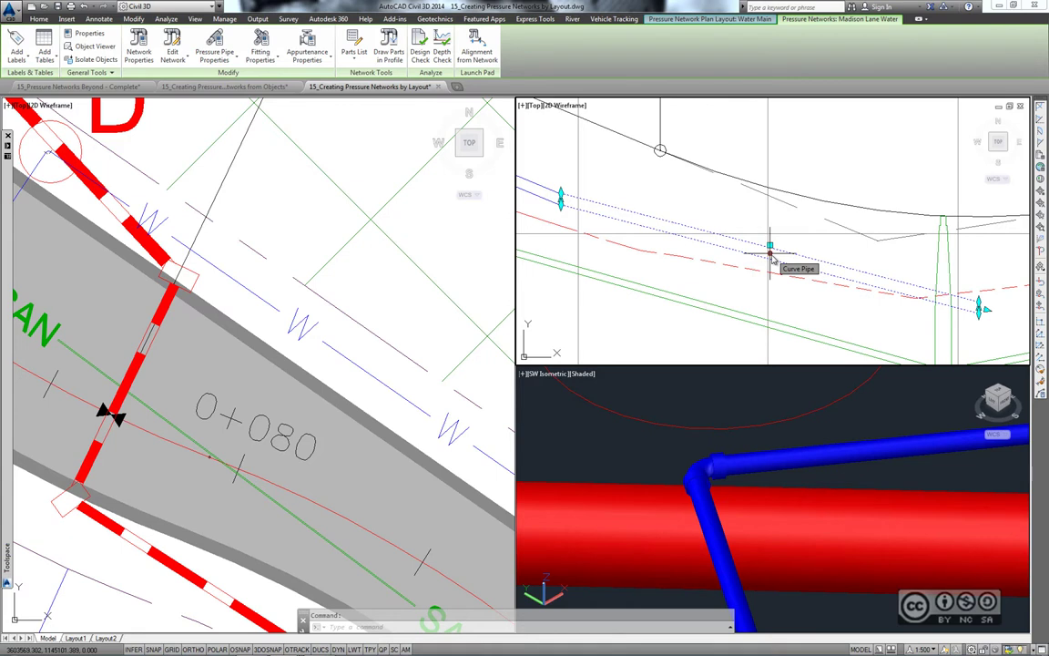
pyautogui.click(770, 247)
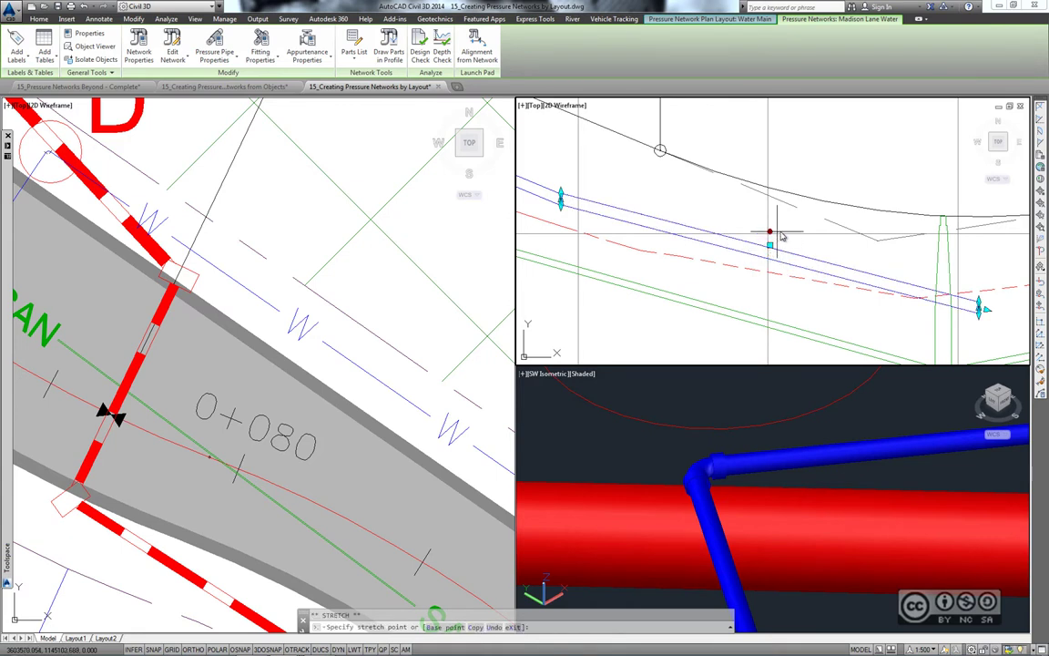
pyautogui.click(772, 269)
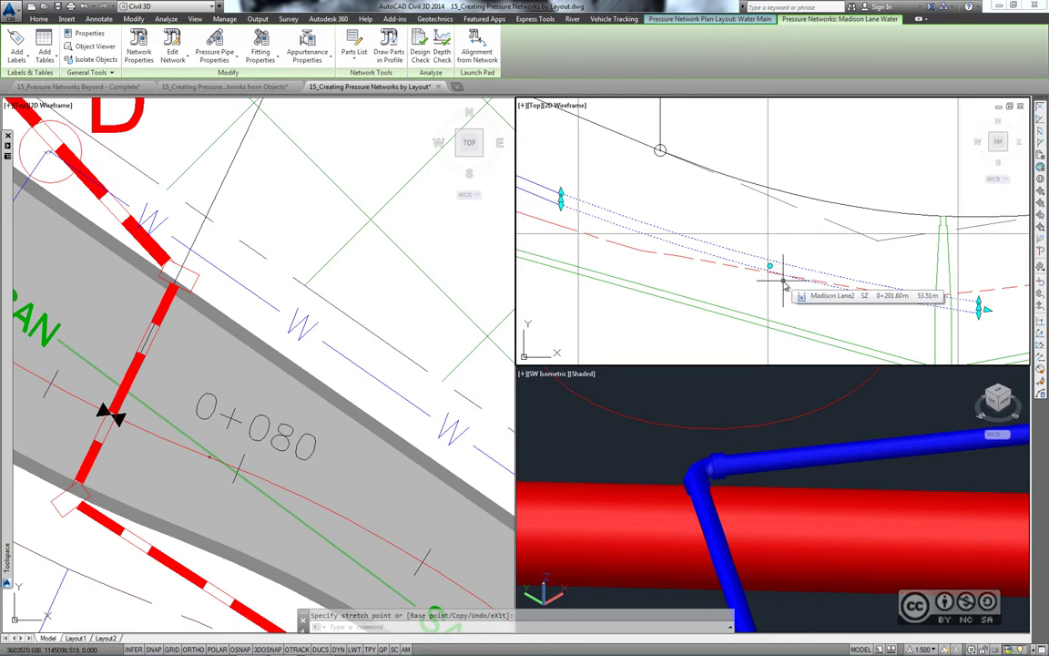
pyautogui.press('Escape')
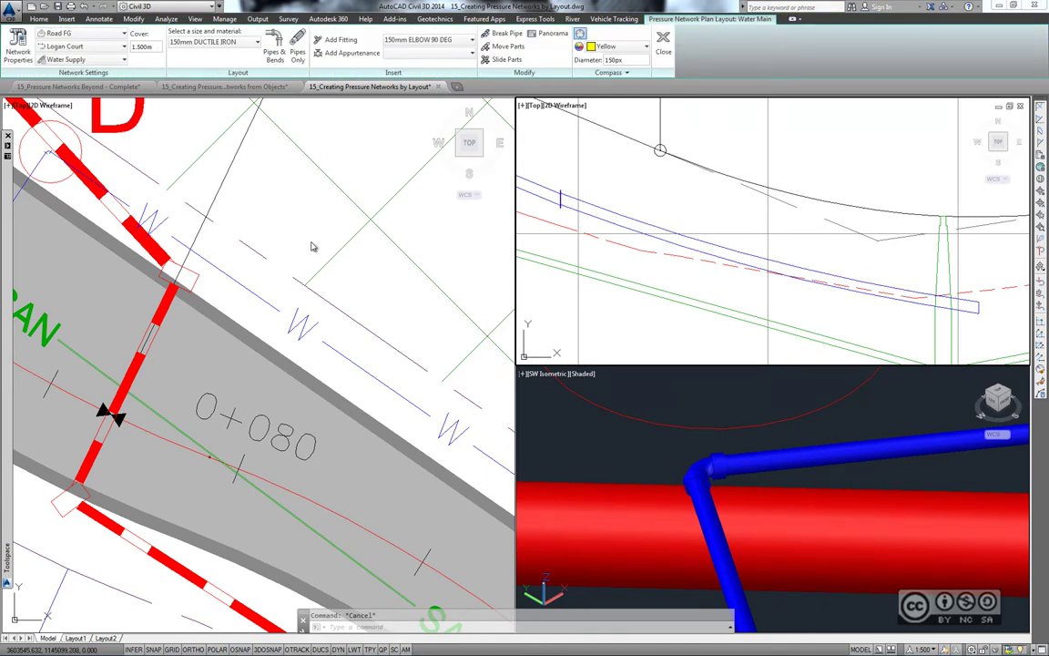
# - Open 15_Editing Pressure Networks Using Grips.dwg and zoom in on the pipe end near D1
pyautogui.click(44, 6)
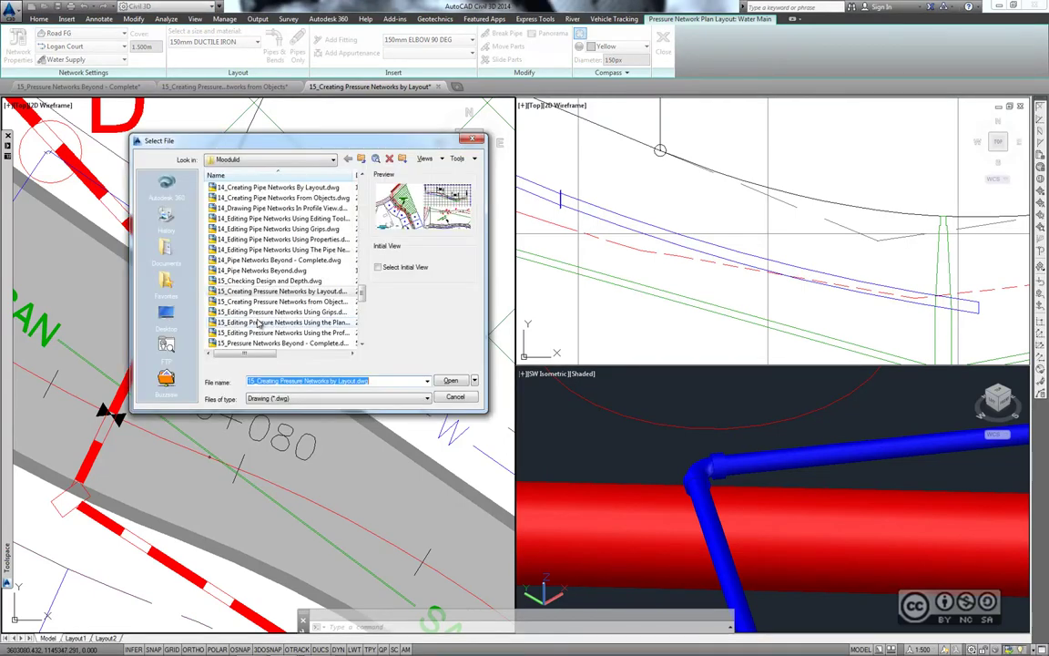
pyautogui.doubleClick(309, 314)
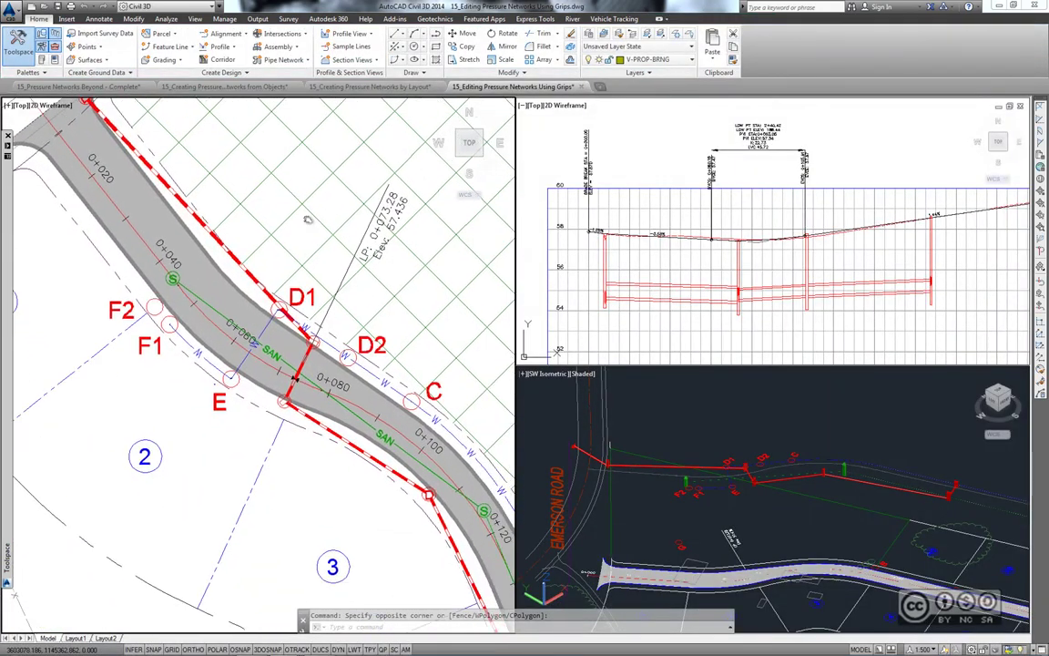
pyautogui.scroll(2, 267, 319)
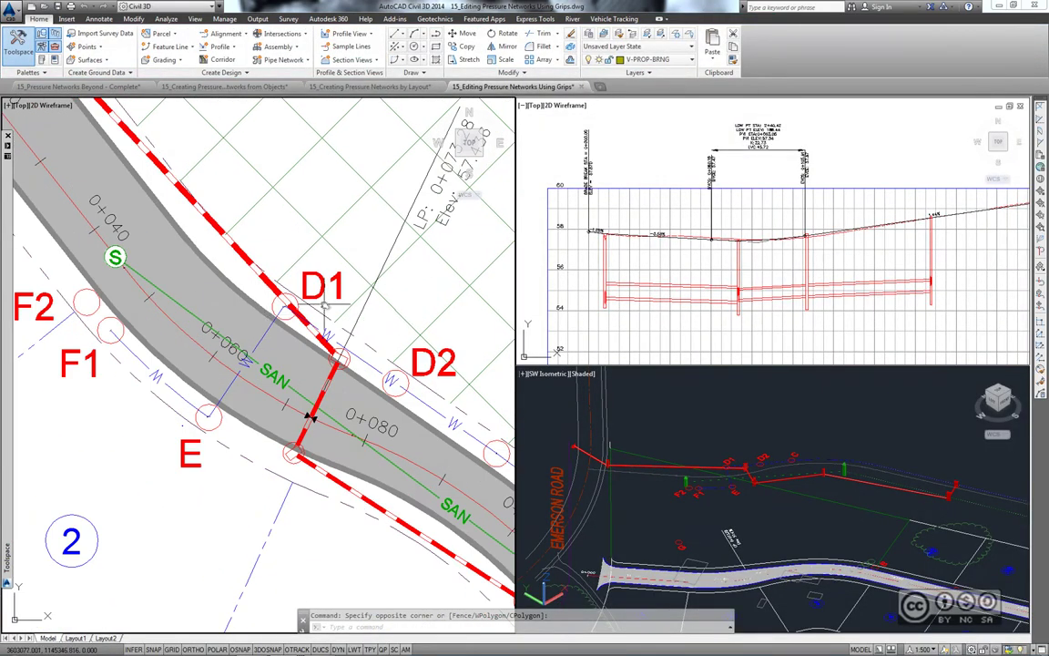
pyautogui.scroll(3, 325, 306)
pyautogui.scroll(3, 330, 334)
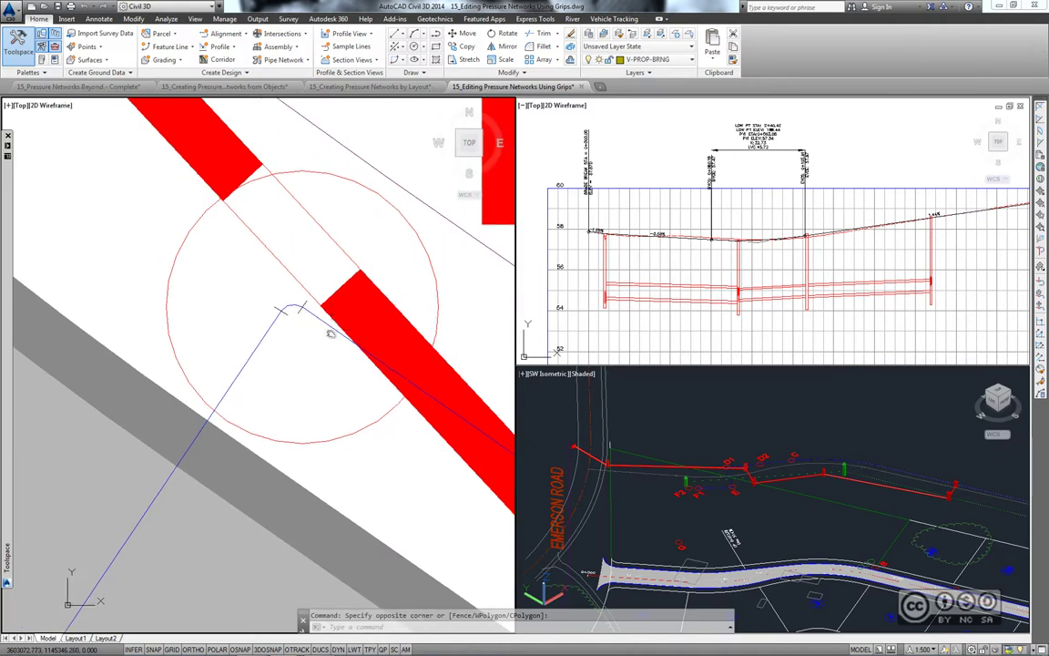
# - Grip-move the Water Main fitting at D1 onto the center of the D2 circle
pyautogui.click(305, 332)
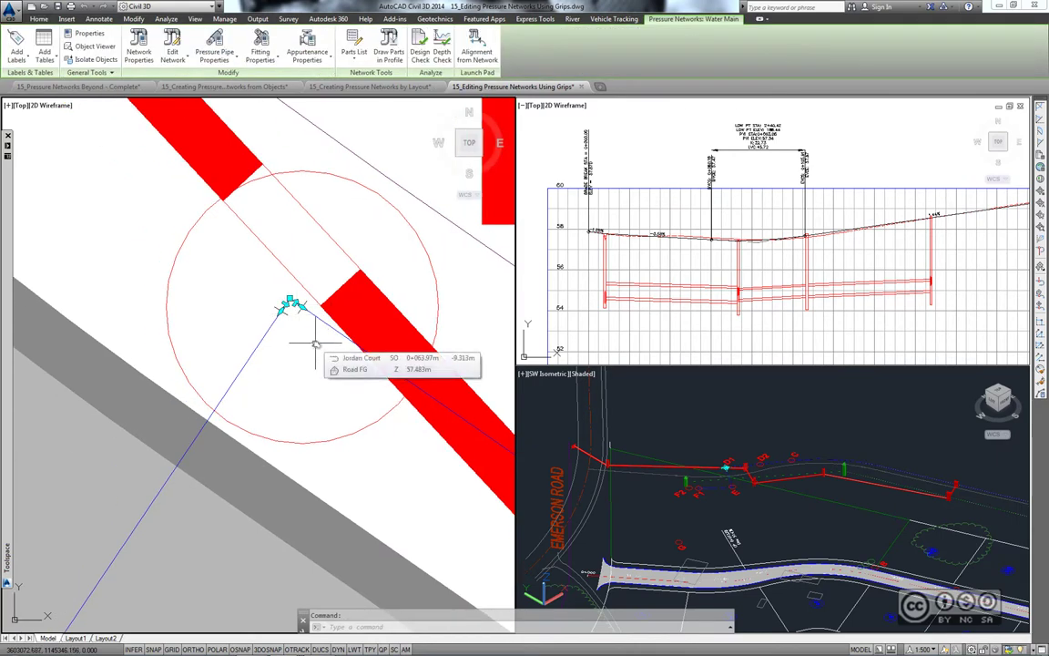
pyautogui.scroll(2, 291, 309)
pyautogui.click(284, 292)
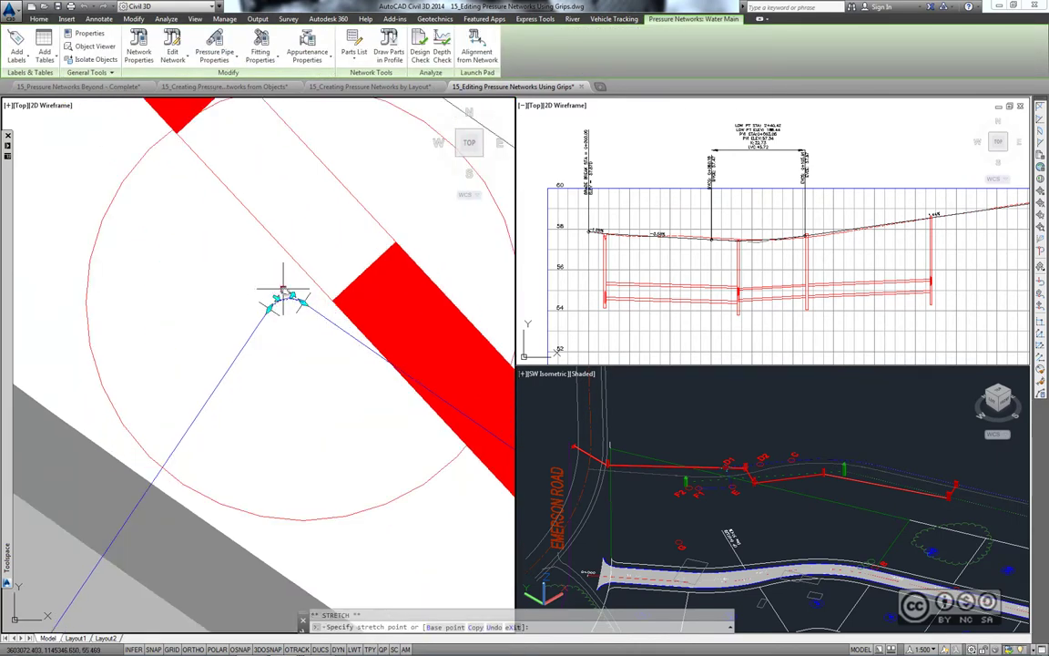
pyautogui.scroll(-3, 263, 258)
pyautogui.scroll(2, 344, 295)
pyautogui.scroll(2, 337, 346)
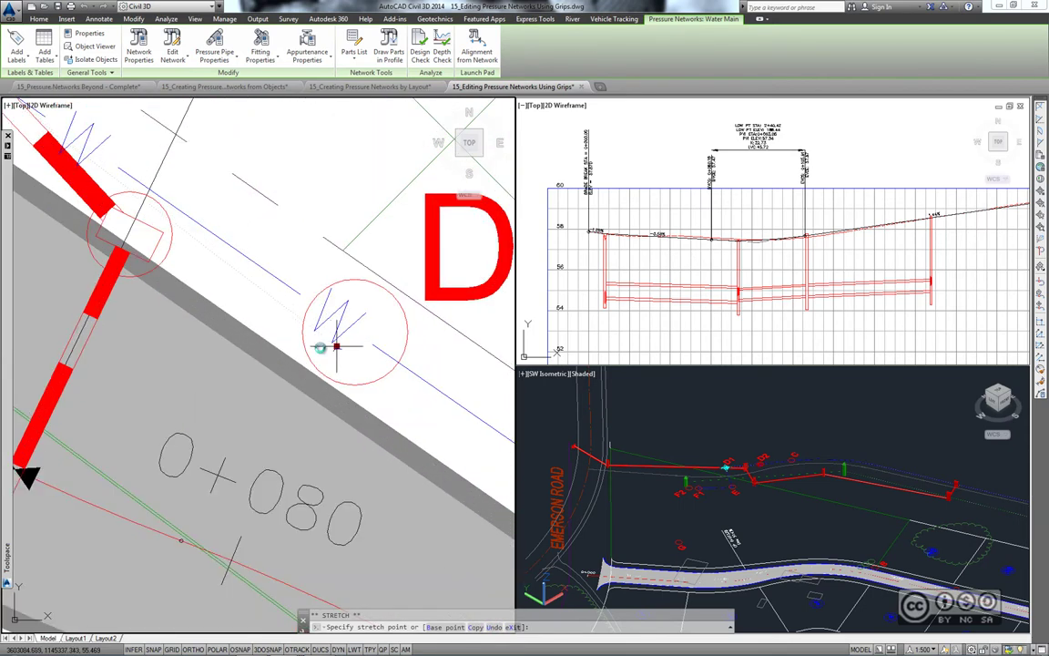
pyautogui.keyDown('shift'); pyautogui.rightClick(308, 345); pyautogui.keyUp('shift')
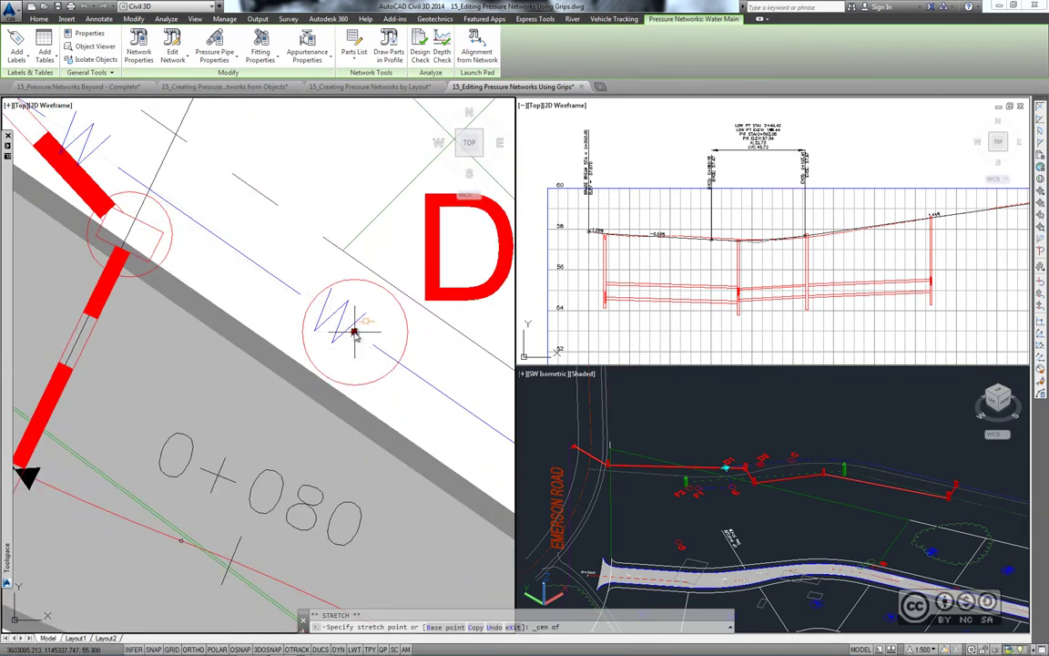
pyautogui.click(347, 337)
pyautogui.scroll(2, 342, 310)
pyautogui.scroll(2, 337, 293)
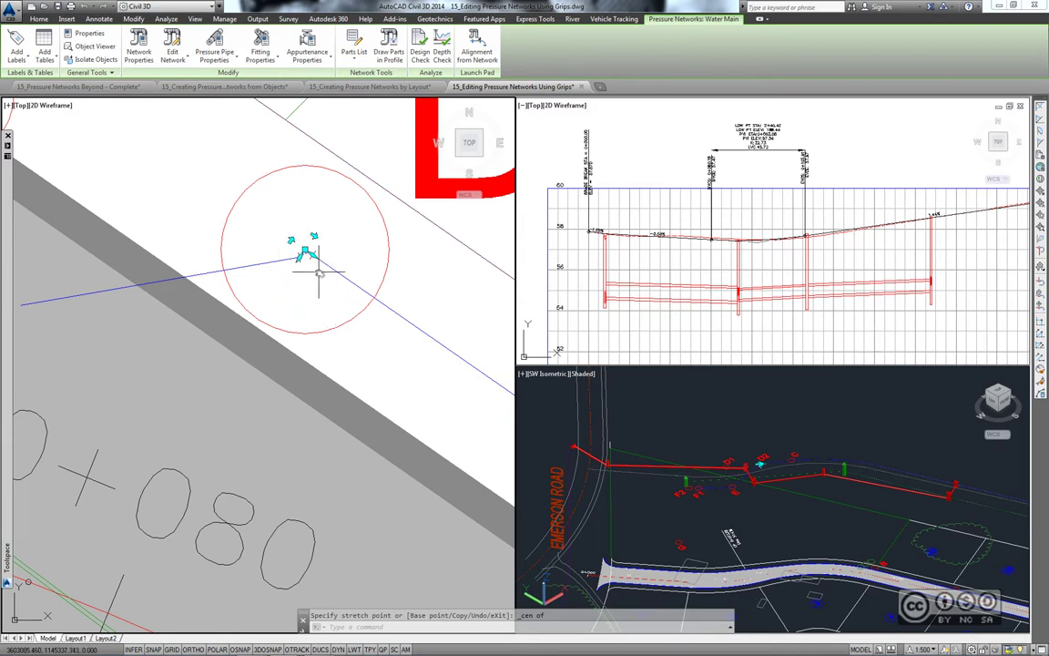
pyautogui.scroll(3, 318, 270)
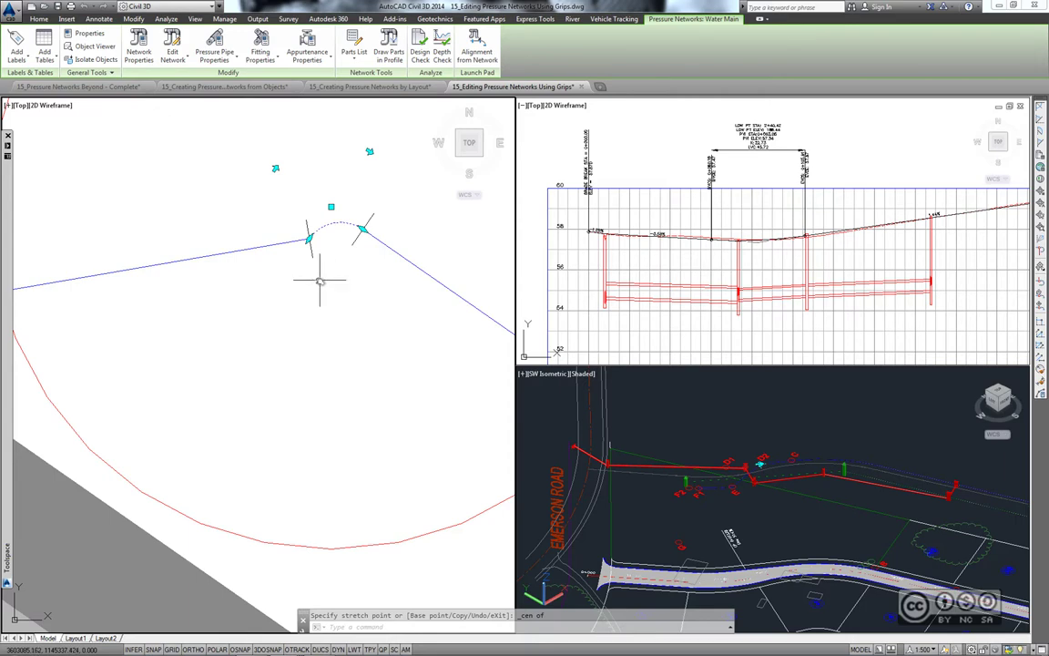
pyautogui.scroll(2, 834, 529)
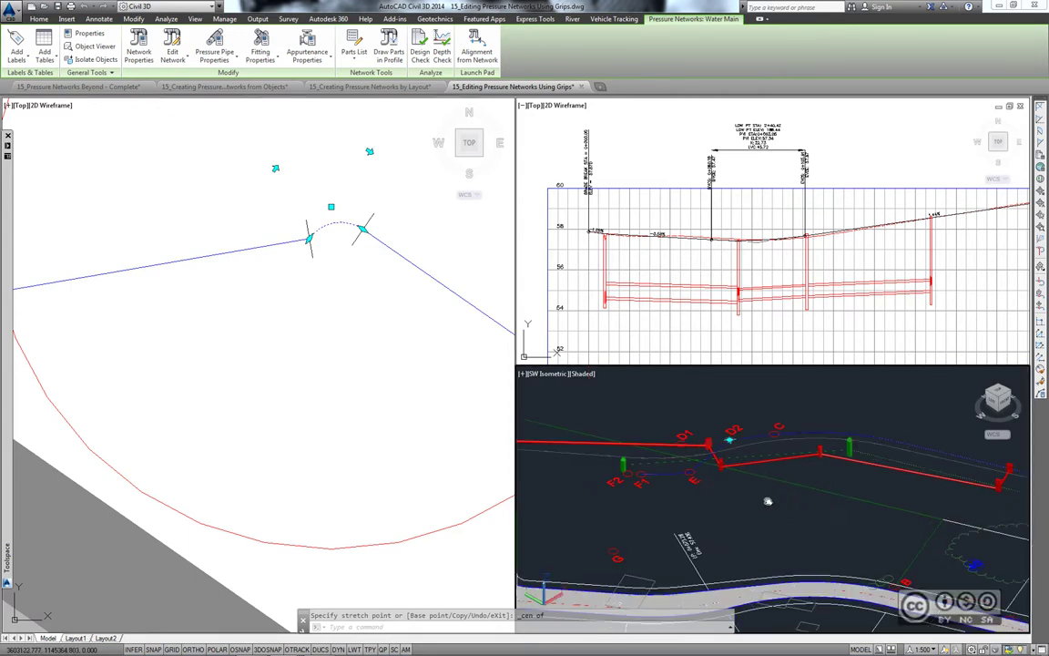
pyautogui.scroll(2, 752, 490)
pyautogui.scroll(1, 753, 489)
pyautogui.scroll(-1, 752, 489)
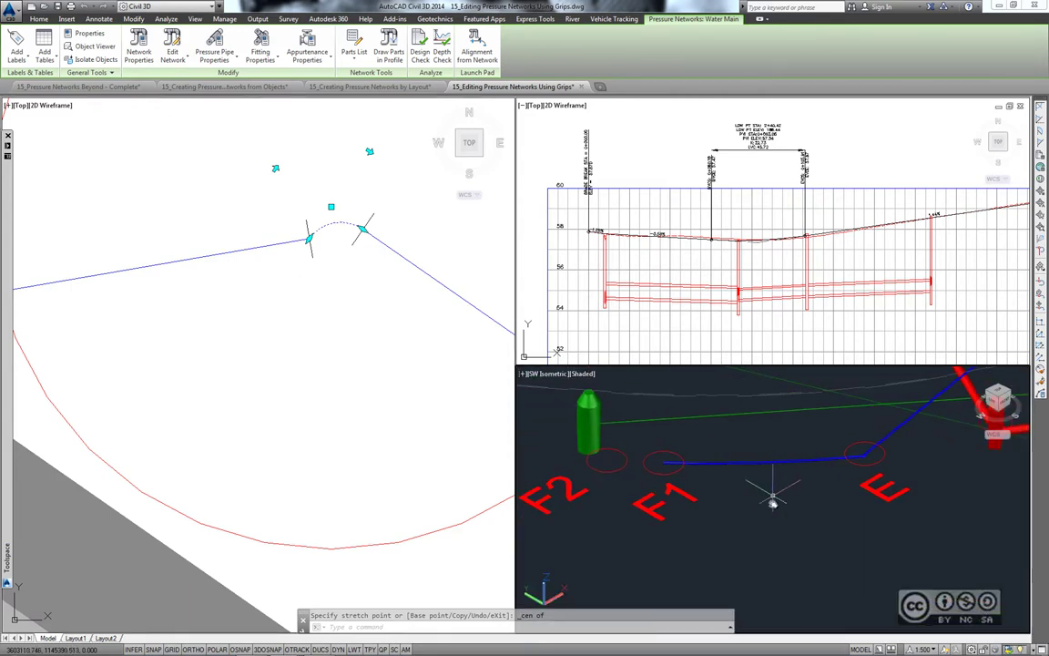
pyautogui.press('Escape')
pyautogui.scroll(3, 768, 480)
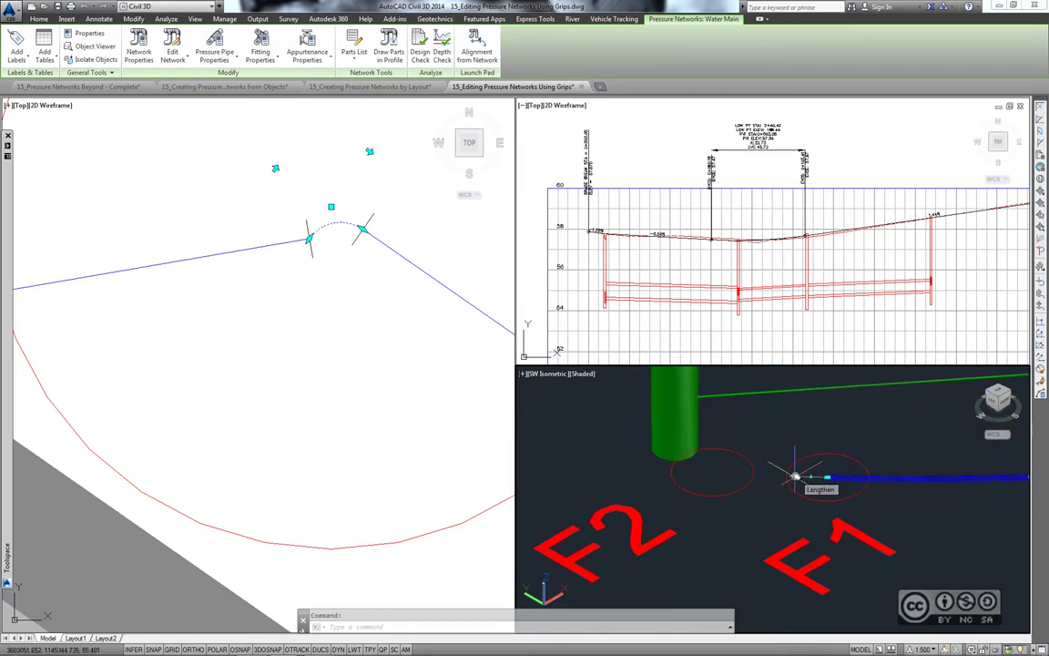
# - With Ortho on, stretch the pipe end at F1 to the F2 circle's center
pyautogui.click(795, 476)
pyautogui.press('F8')
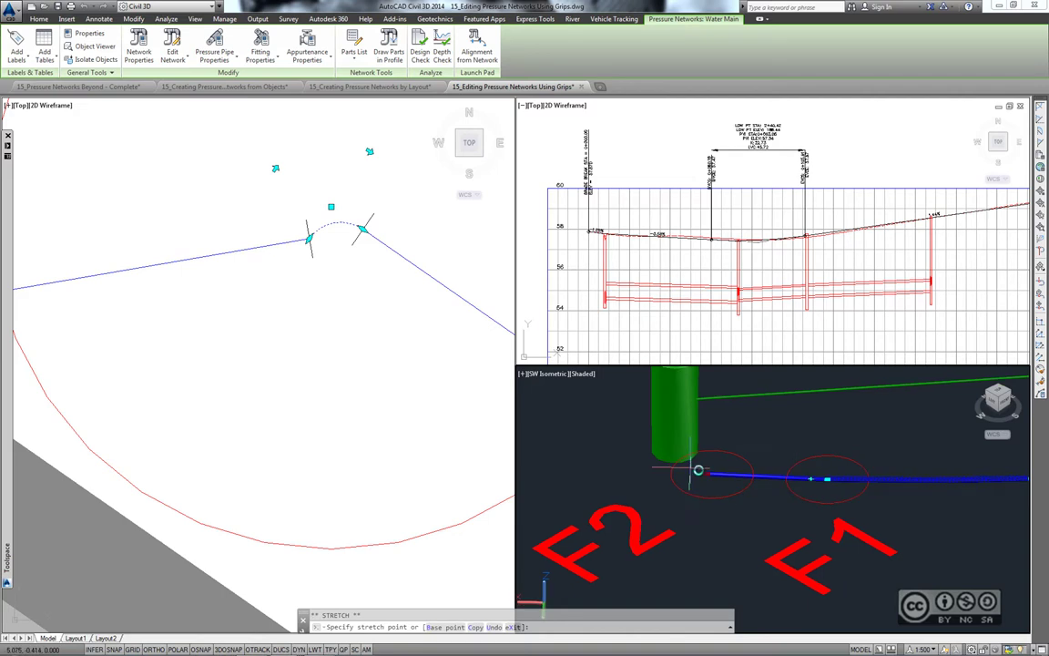
pyautogui.keyDown('shift'); pyautogui.rightClick(720, 477); pyautogui.keyUp('shift')
pyautogui.click(749, 363)
pyautogui.scroll(2, 663, 485)
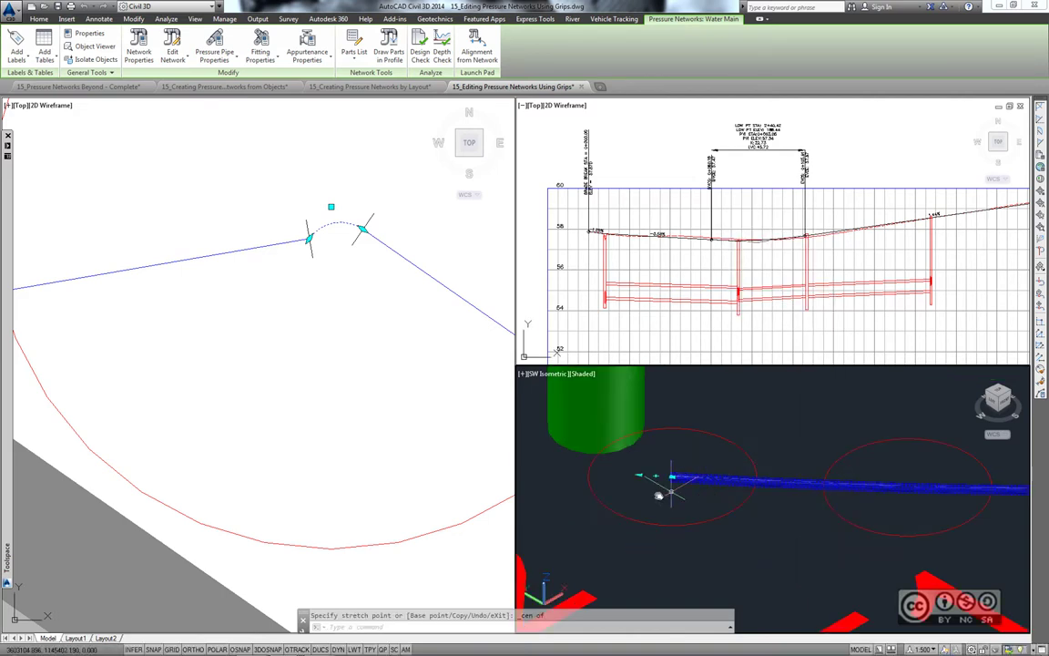
pyautogui.moveTo(663, 484); pyautogui.dragTo(761, 490, button='middle')
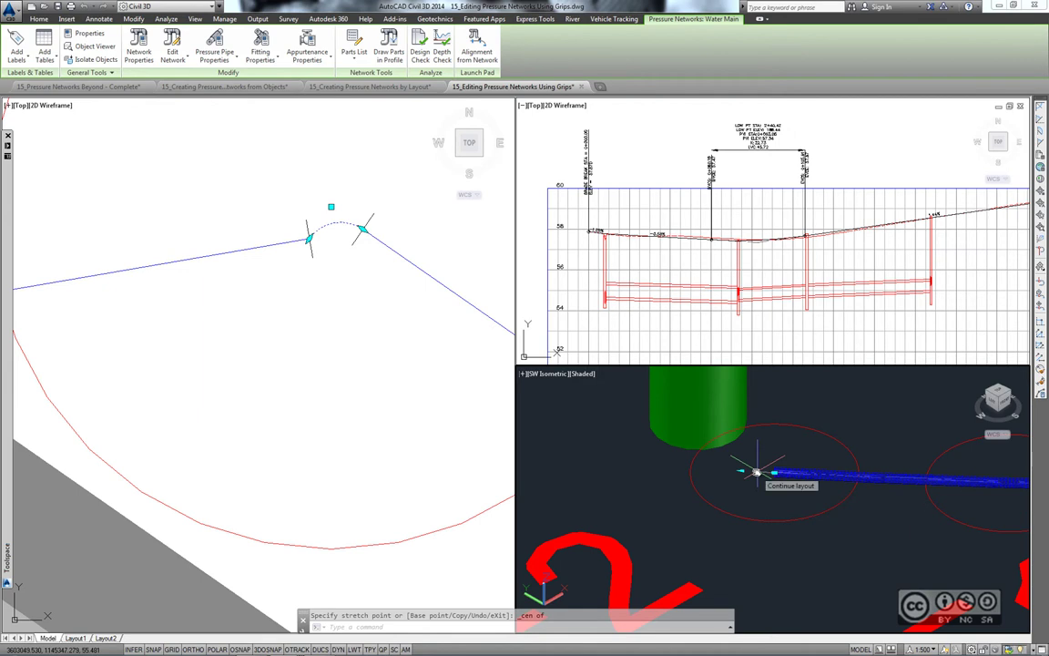
# - Continue the pipe layout from the F2 end using the EG surface and 150mm DUCTILE IRON pipe
pyautogui.click(756, 473)
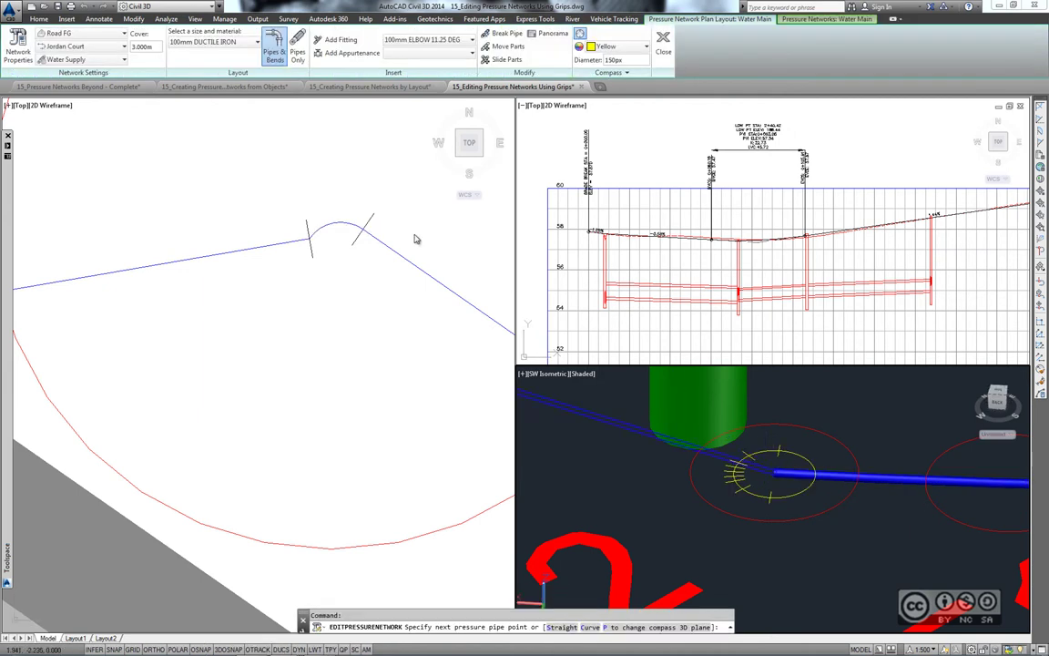
pyautogui.click(68, 34)
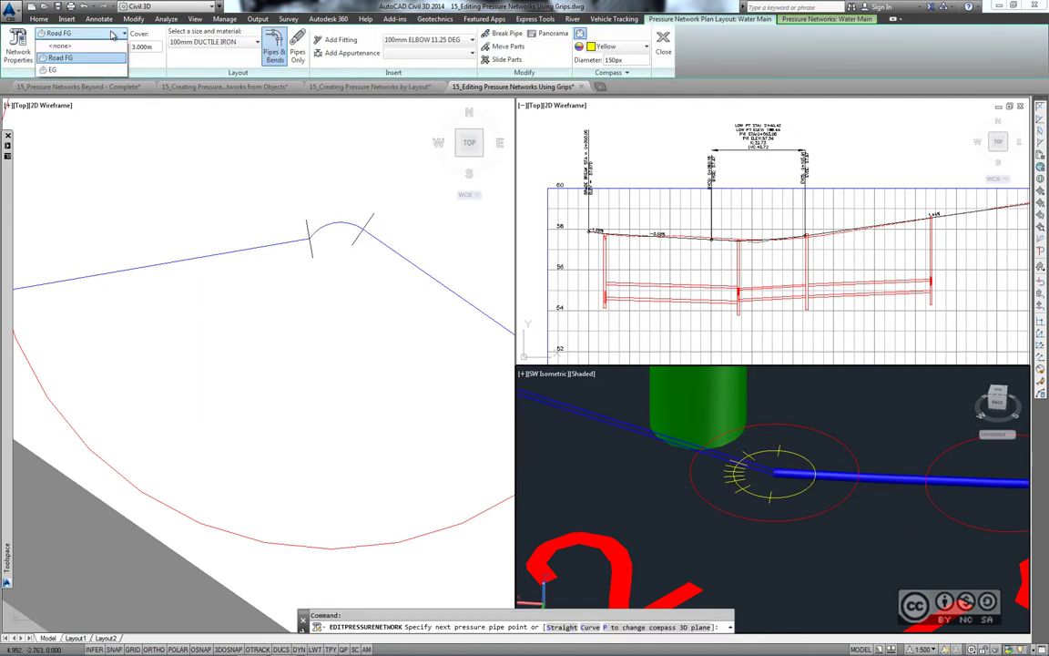
pyautogui.click(61, 71)
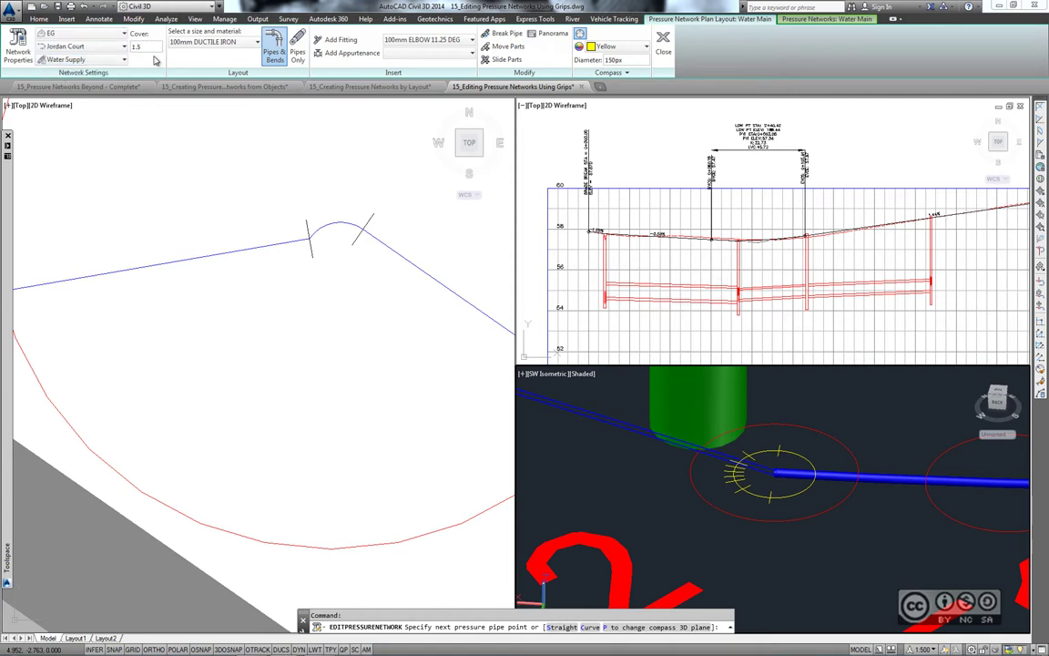
pyautogui.click(258, 42)
pyautogui.click(205, 77)
# - Cancel the pipe layout and zoom the 3D view onto F2, F1 and E
pyautogui.scroll(-3, 658, 525)
pyautogui.scroll(-2, 670, 529)
pyautogui.scroll(5, 658, 535)
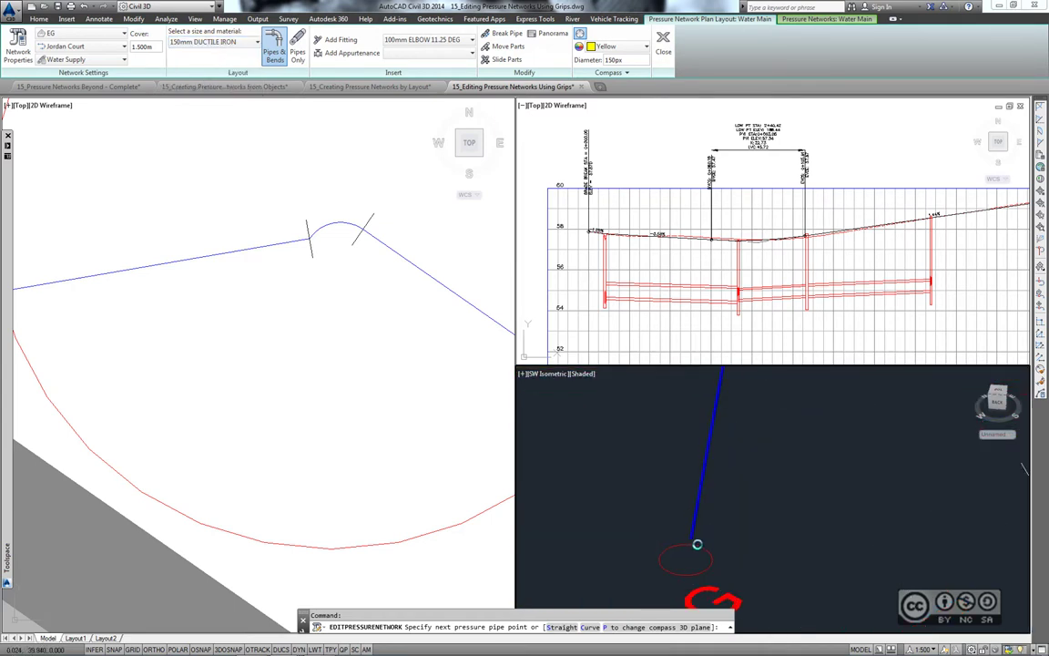
pyautogui.keyDown('shift'); pyautogui.rightClick(726, 460); pyautogui.keyUp('shift')
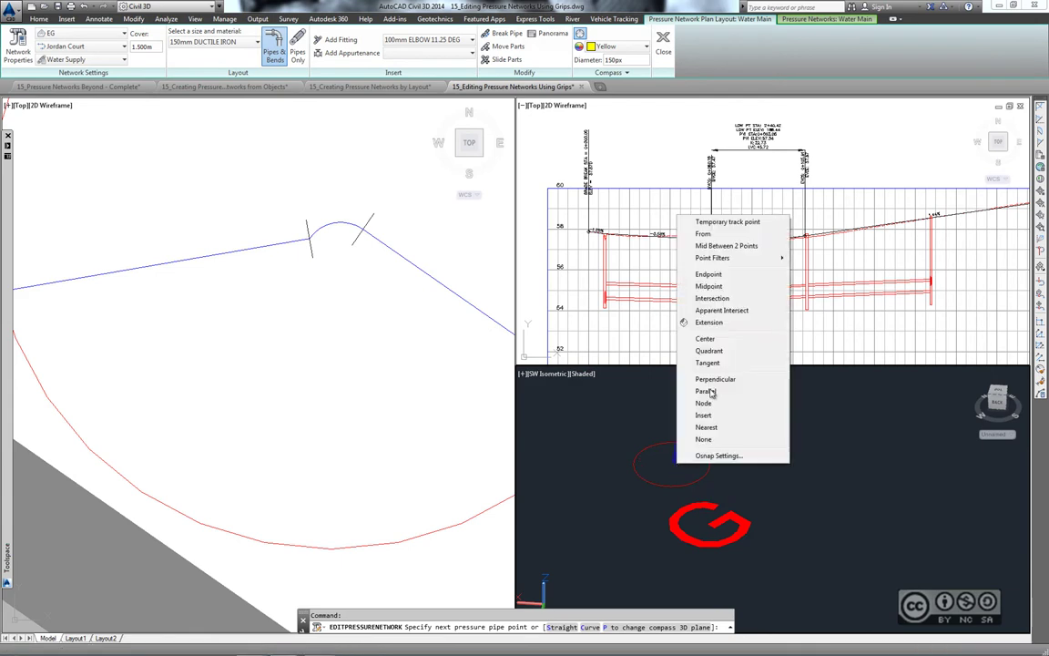
pyautogui.click(742, 351)
pyautogui.press('Escape')
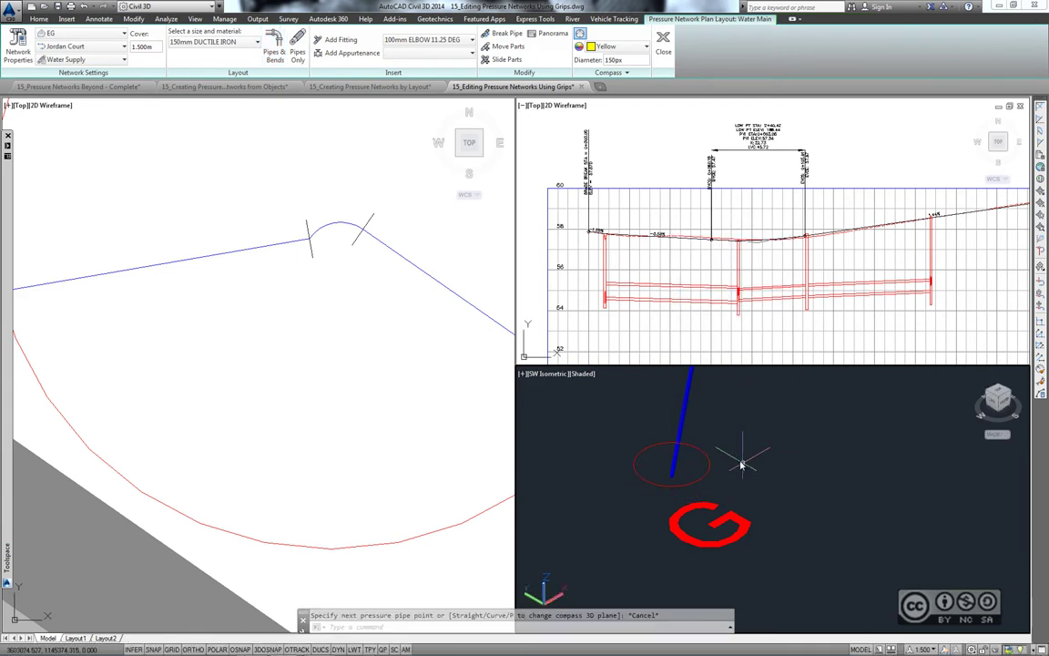
pyautogui.scroll(-5, 747, 455)
pyautogui.scroll(2, 707, 438)
pyautogui.scroll(2, 710, 478)
pyautogui.scroll(2, 711, 490)
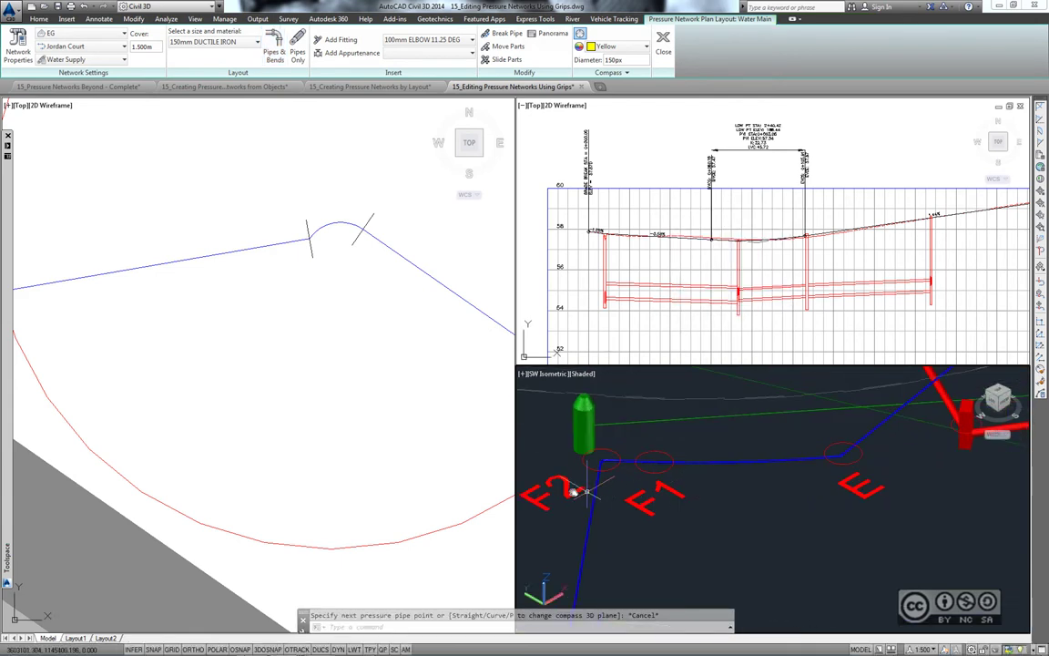
# - Draw the water main pipe between F2 and E into the road's profile view
pyautogui.click(726, 461)
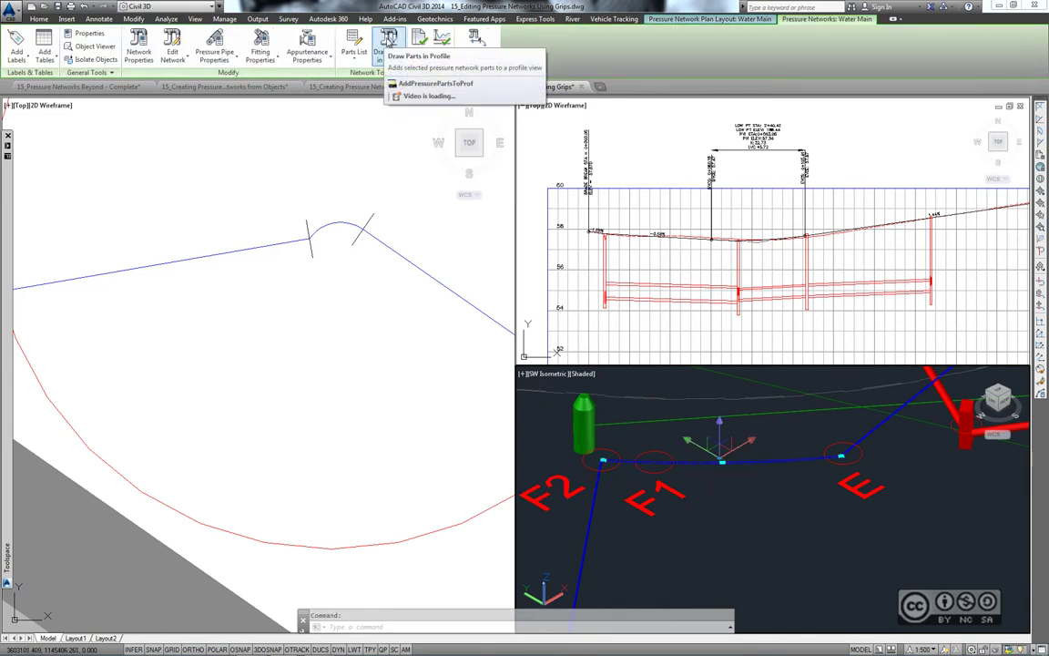
pyautogui.click(389, 38)
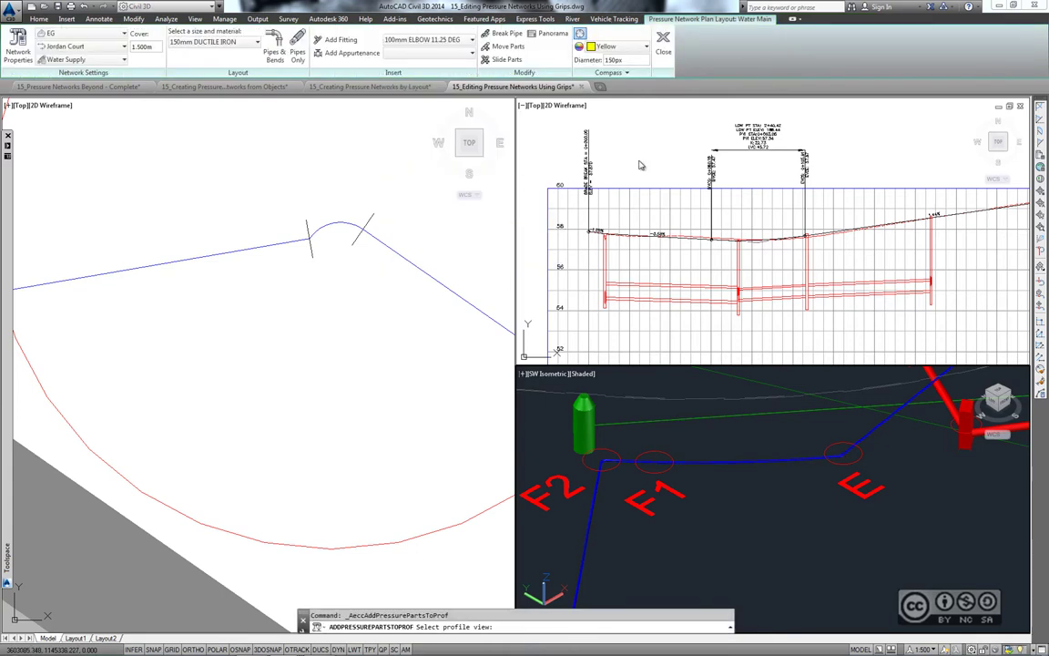
pyautogui.scroll(-2, 729, 218)
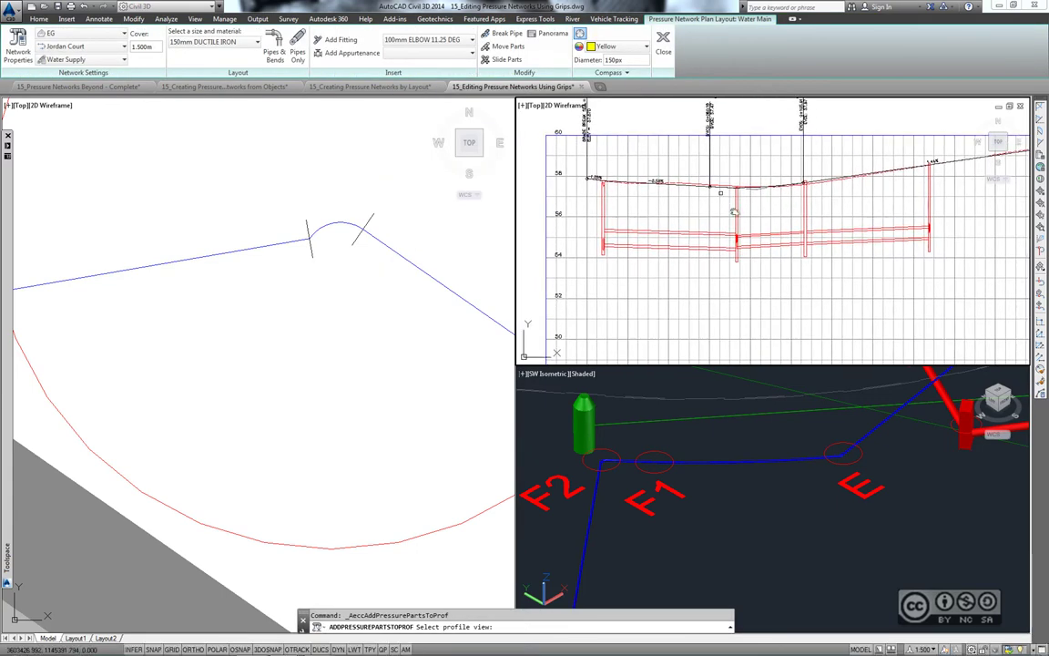
pyautogui.scroll(-2, 802, 242)
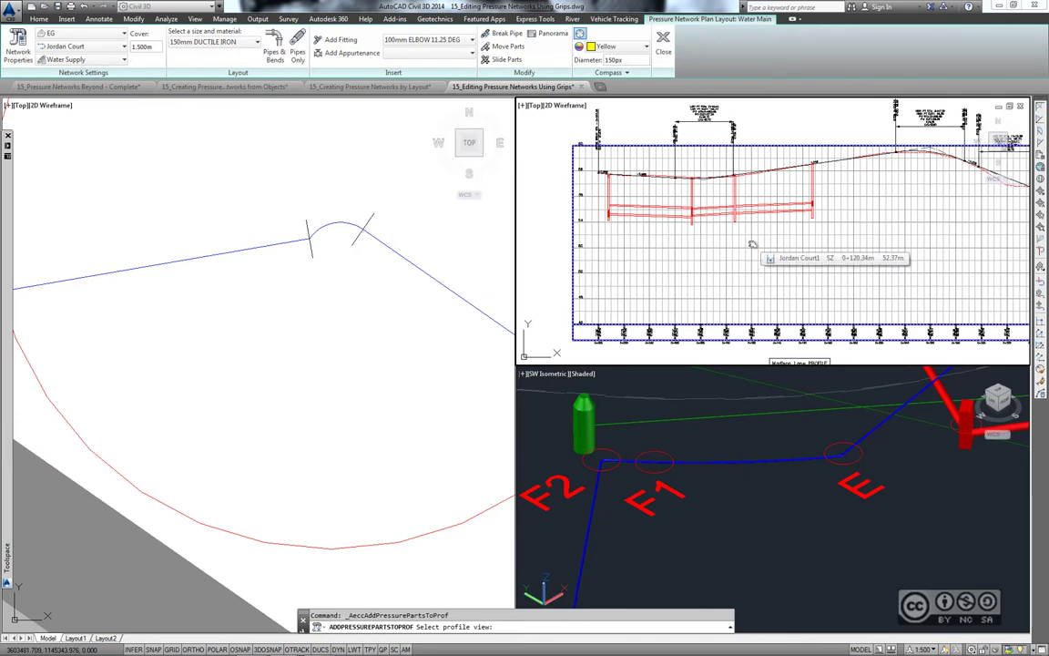
pyautogui.click(752, 244)
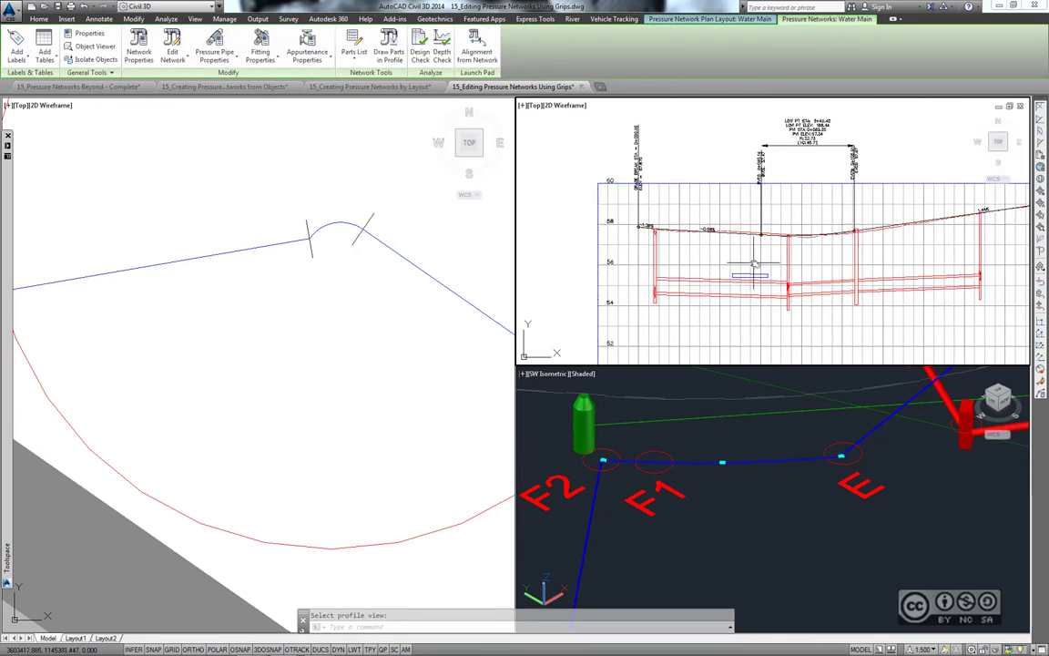
pyautogui.moveTo(753, 265); pyautogui.dragTo(750, 218, button='middle')
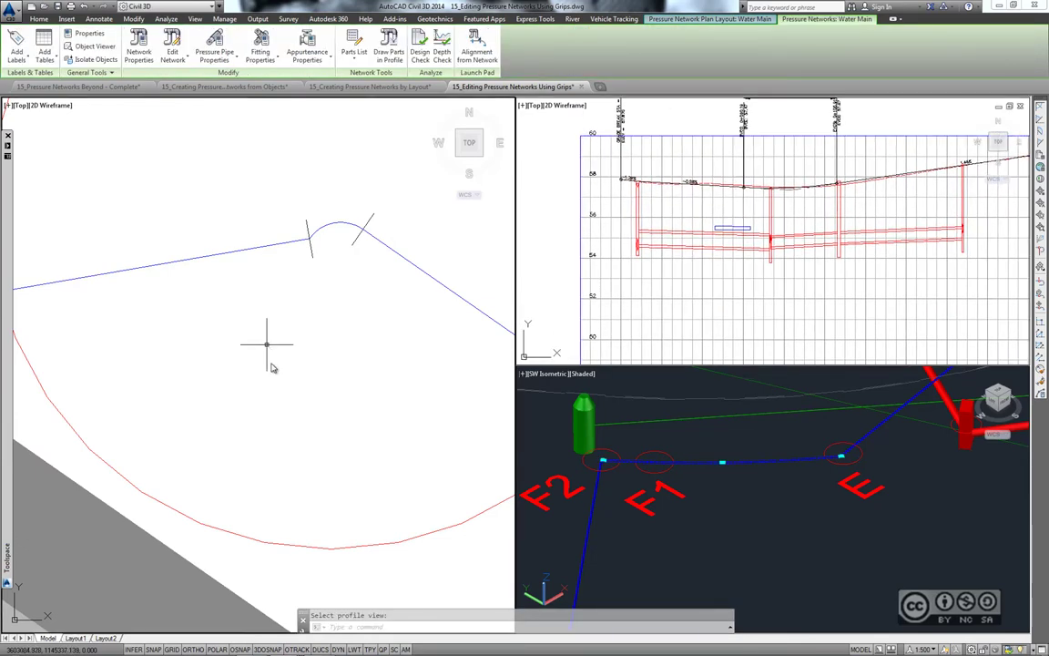
pyautogui.press('Escape')
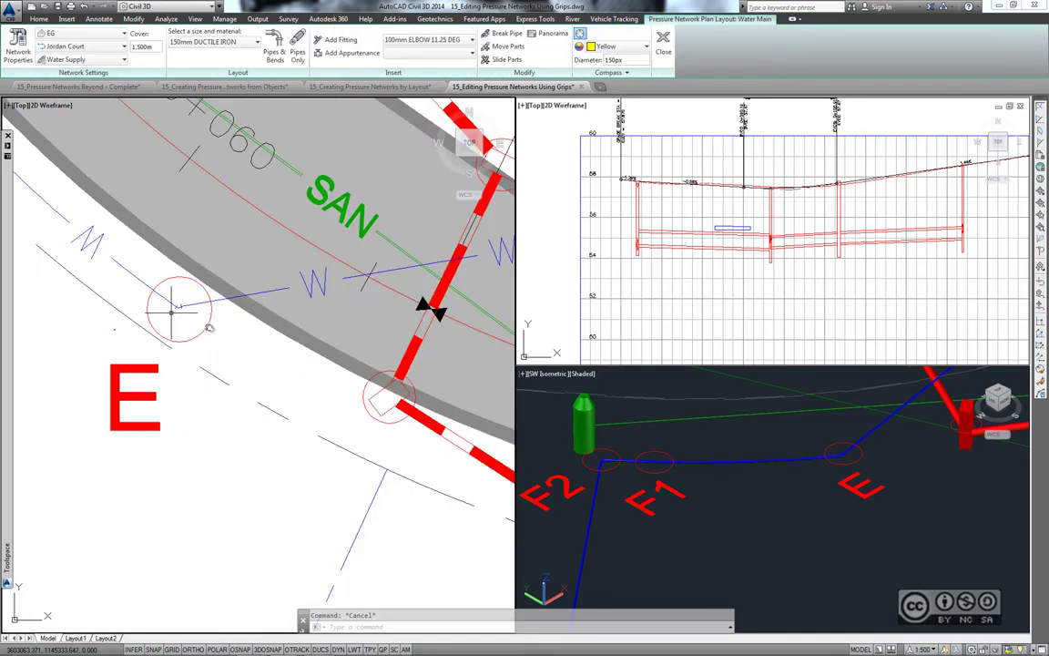
# - Select the water main parts from E toward A and draw them into the Jordan Court profile view
pyautogui.scroll(-1, 179, 311)
pyautogui.scroll(-1, 208, 320)
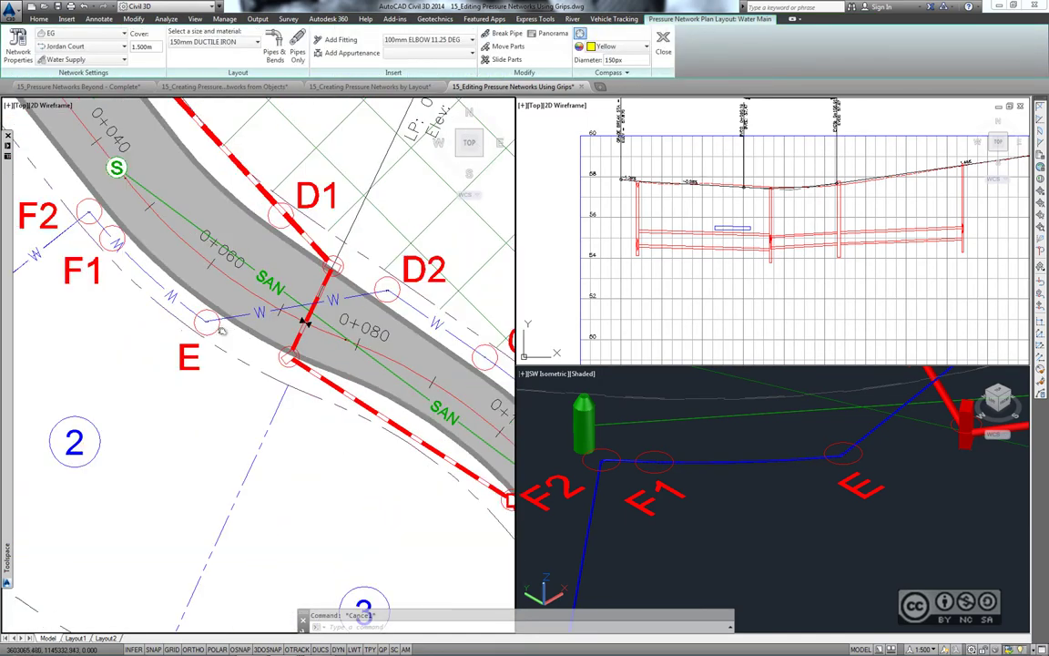
pyautogui.scroll(4, 221, 330)
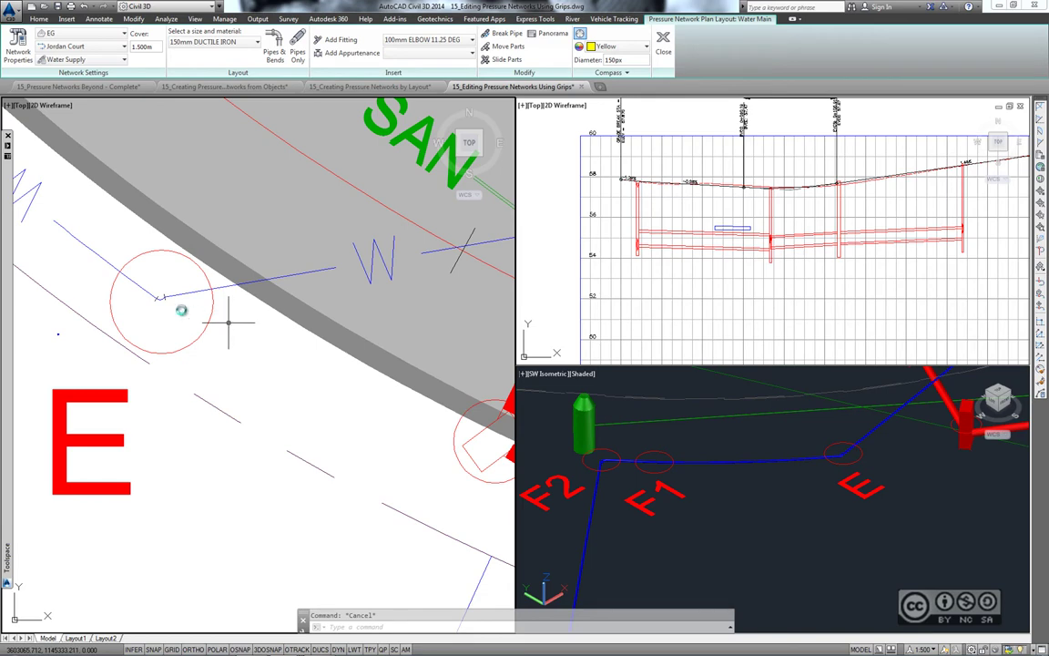
pyautogui.click(164, 296)
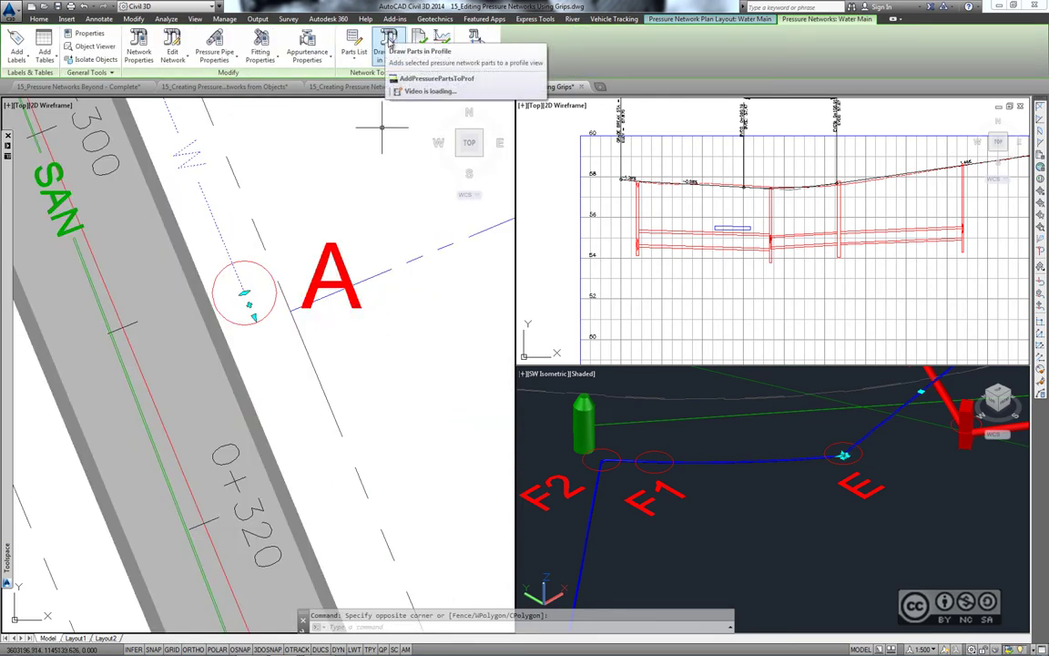
pyautogui.click(389, 40)
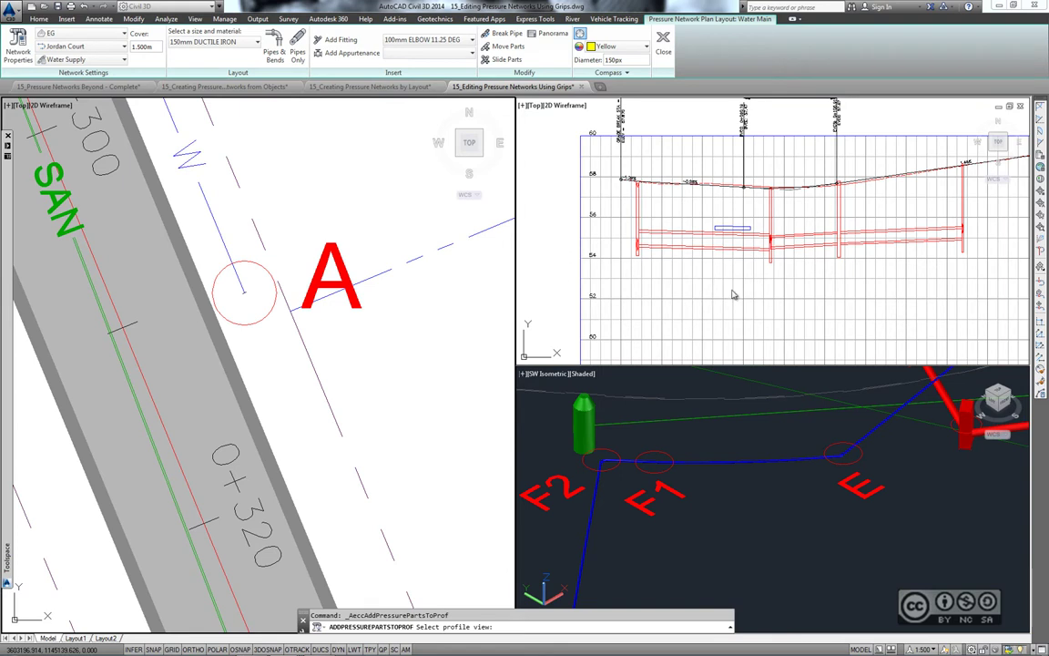
pyautogui.click(663, 269)
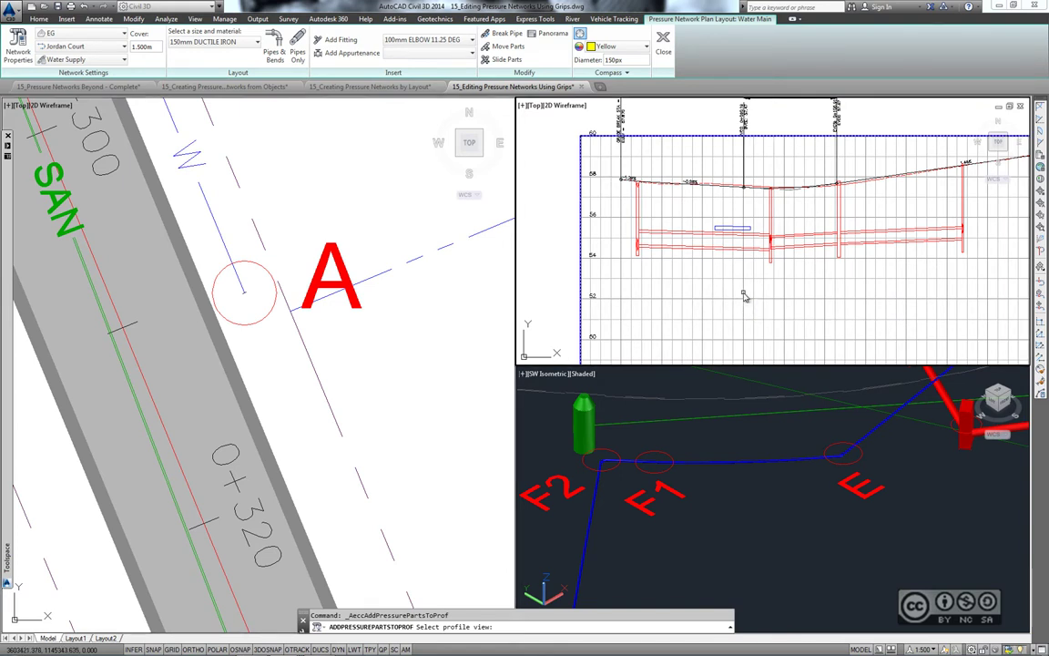
pyautogui.click(678, 273)
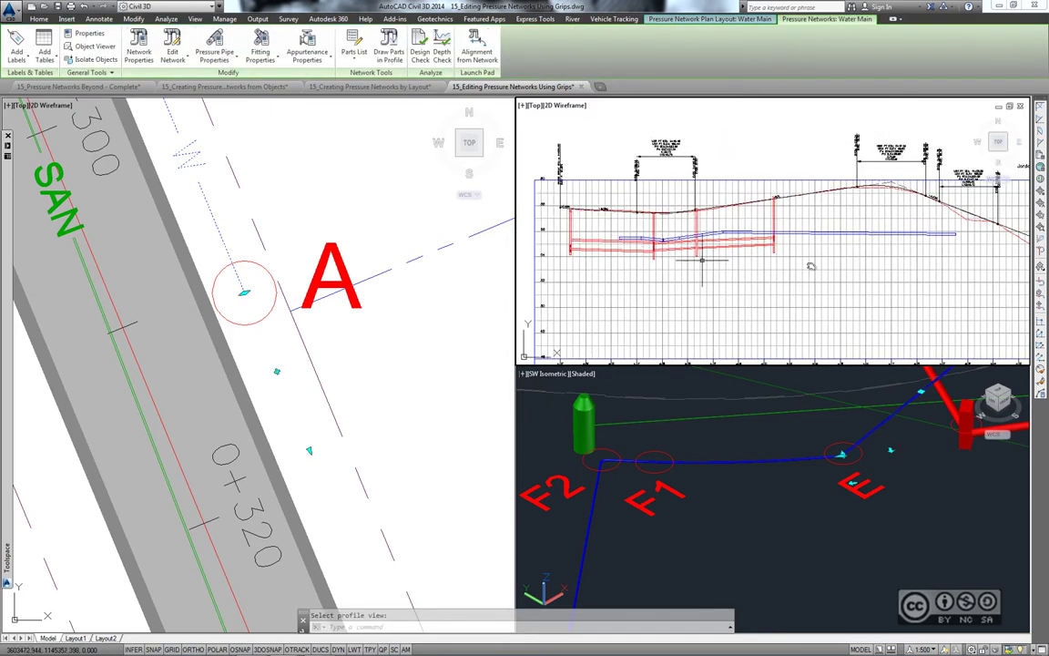
# - Select the water main in profile and stretch its elevation grip with dynamic input on
pyautogui.moveTo(754, 232); pyautogui.dragTo(765, 185, button='middle')
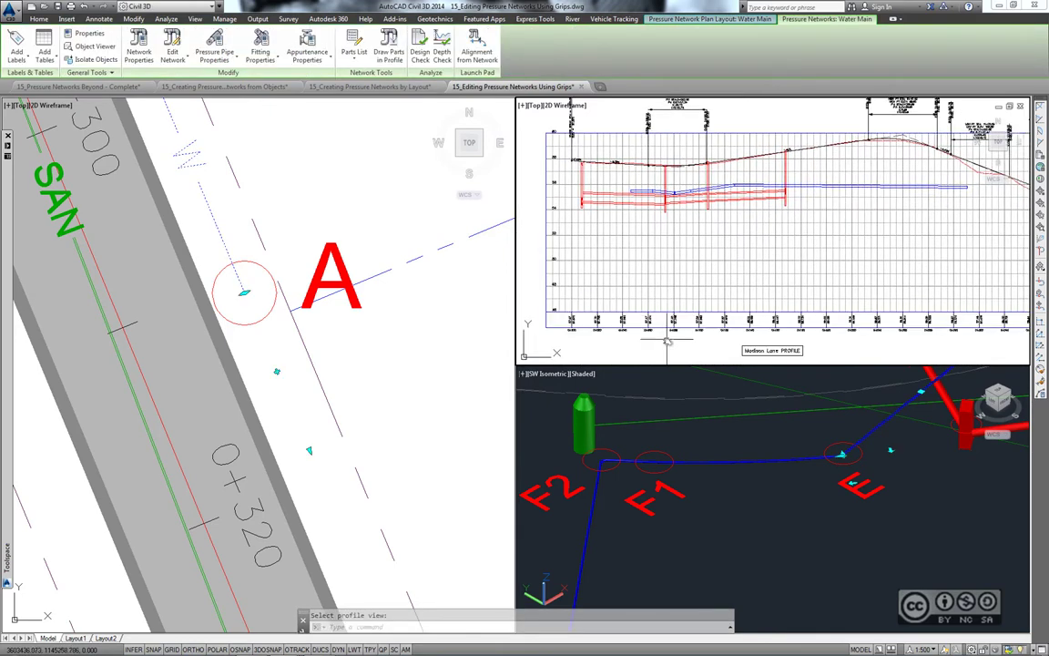
pyautogui.scroll(2, 668, 342)
pyautogui.scroll(2, 668, 341)
pyautogui.scroll(2, 665, 341)
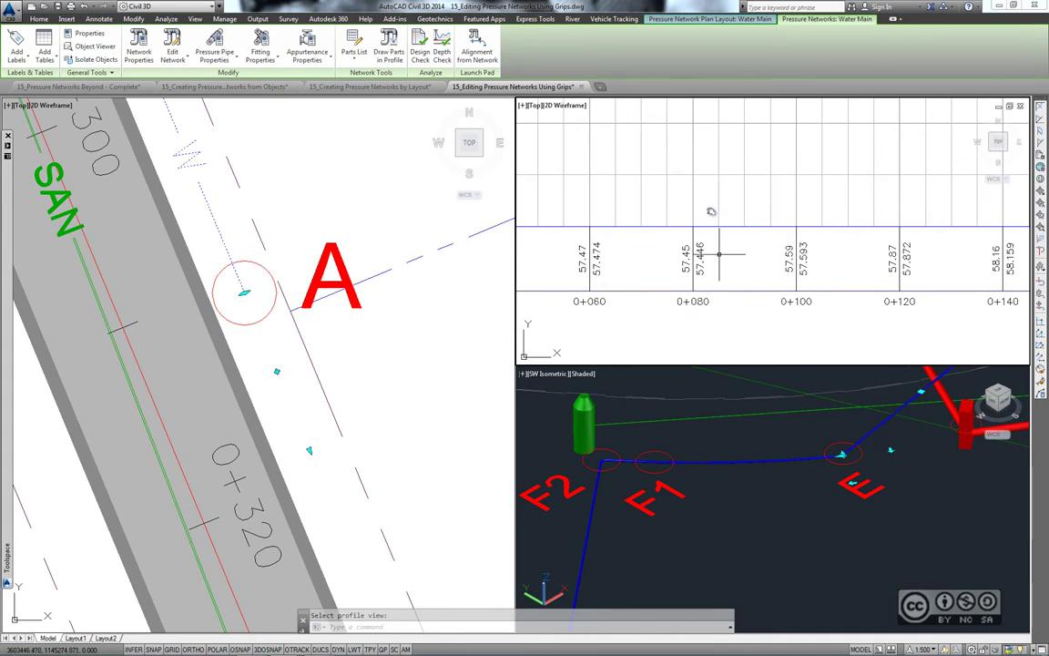
pyautogui.scroll(3, 708, 169)
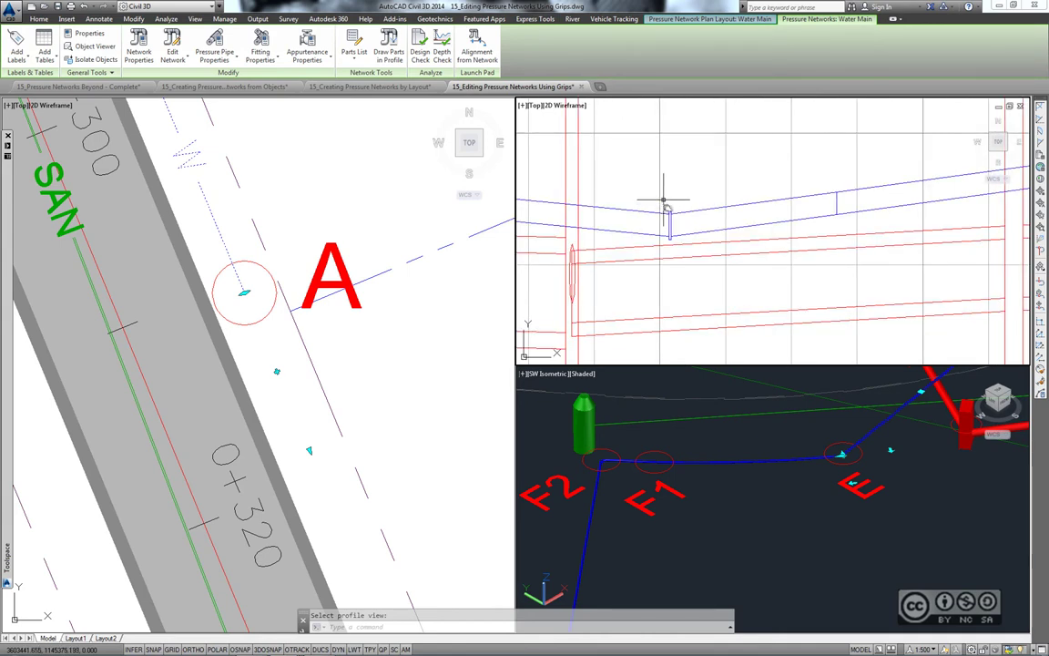
pyautogui.click(663, 200)
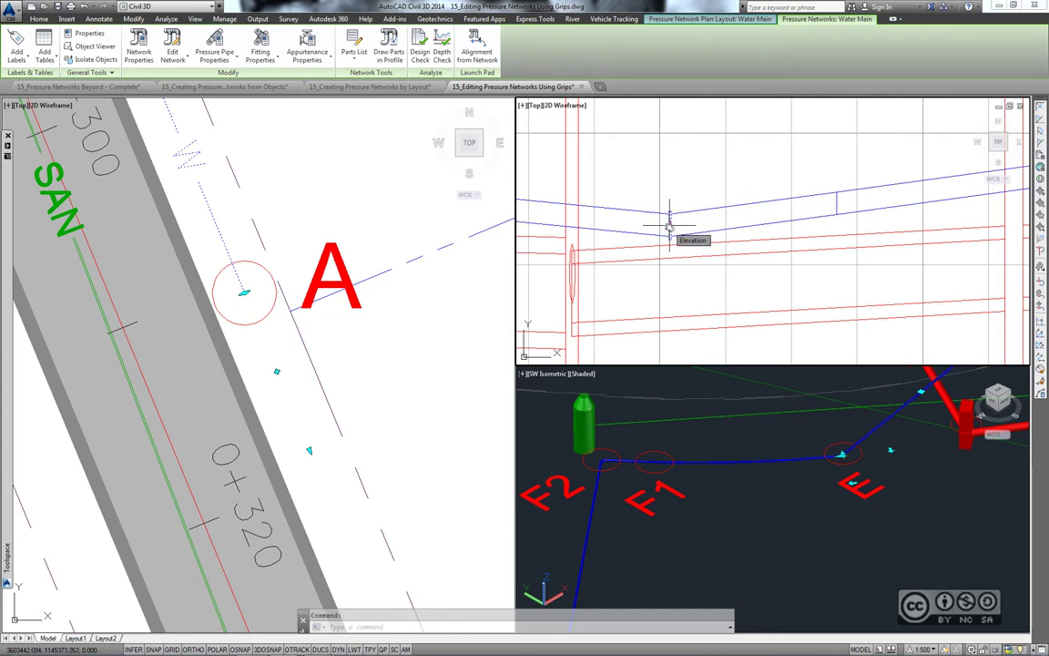
pyautogui.click(669, 223)
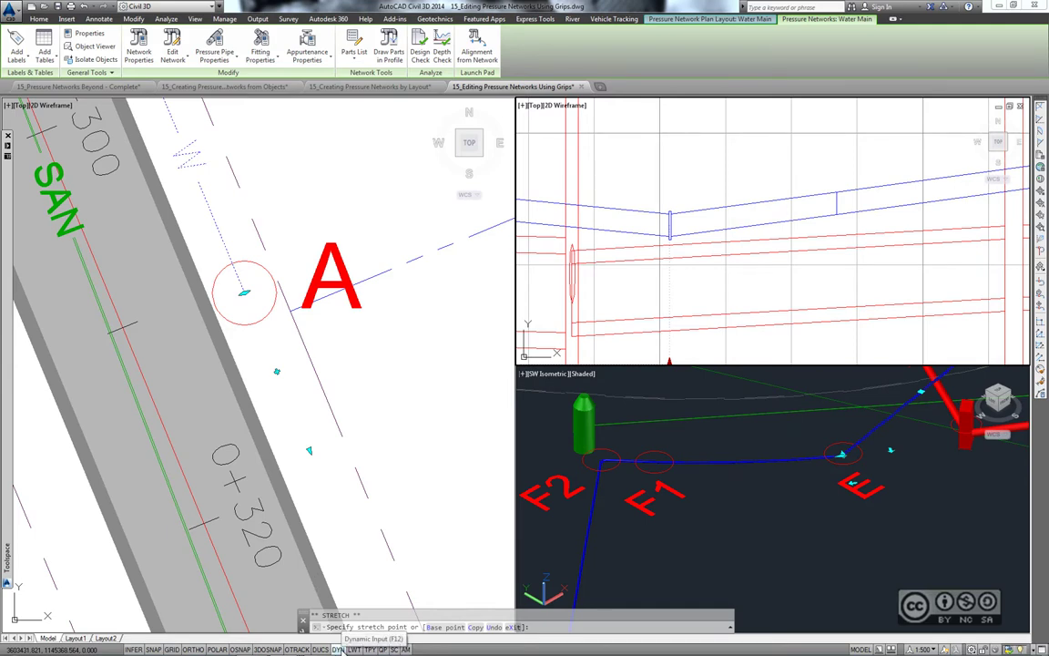
pyautogui.click(339, 649)
pyautogui.click(821, 208)
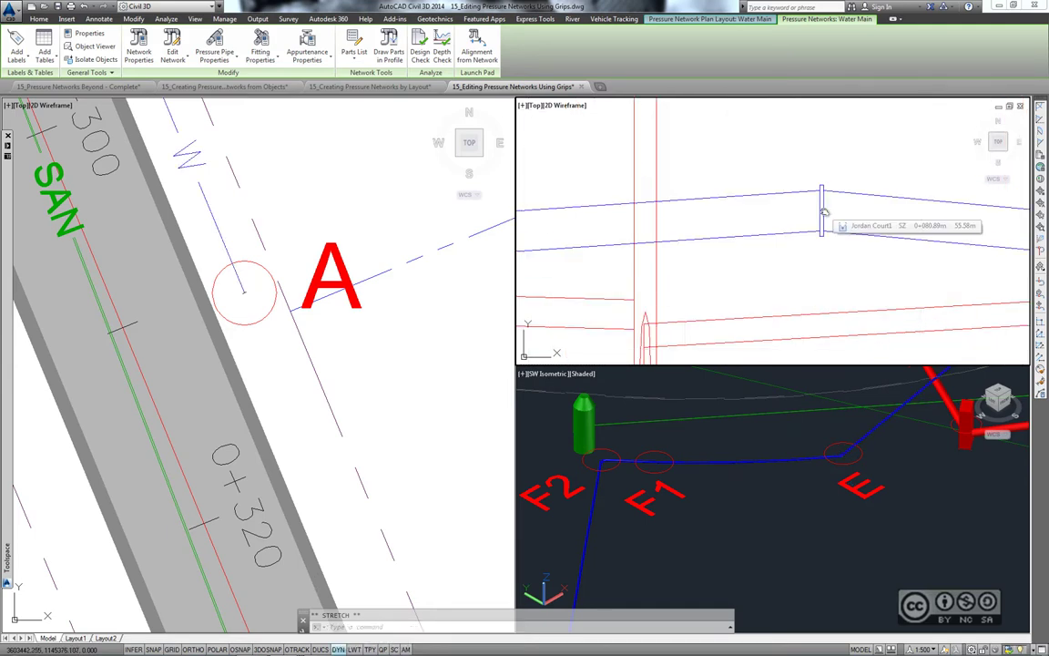
pyautogui.press('Escape')
# - Reselect the pipe in profile and drag a grip to bend it at a new point
pyautogui.scroll(5, 820, 211)
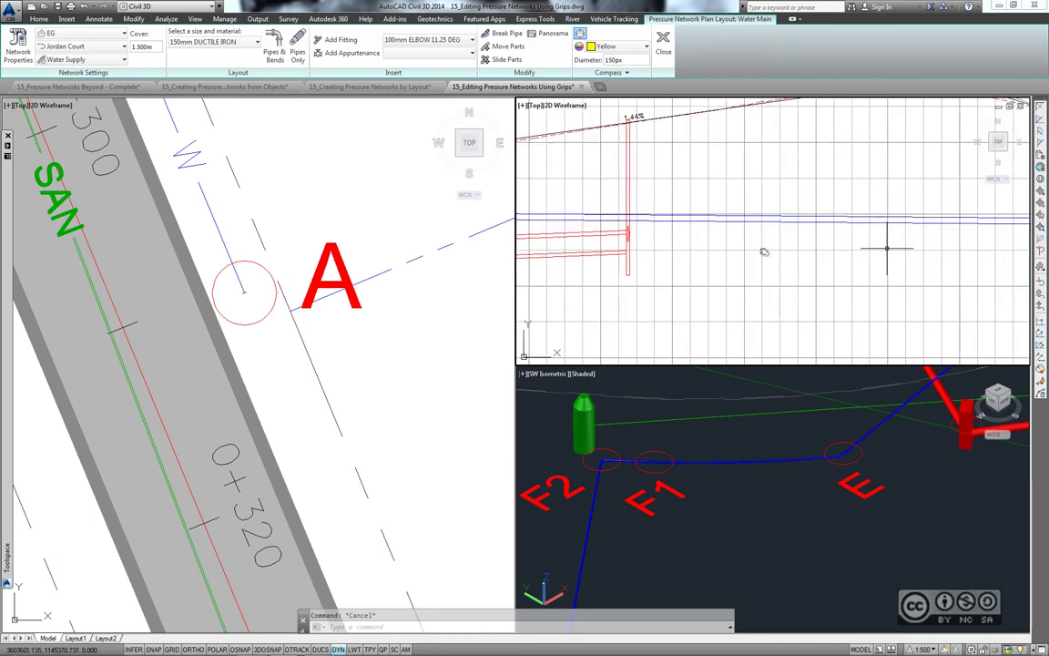
pyautogui.scroll(-3, 887, 247)
pyautogui.click(872, 234)
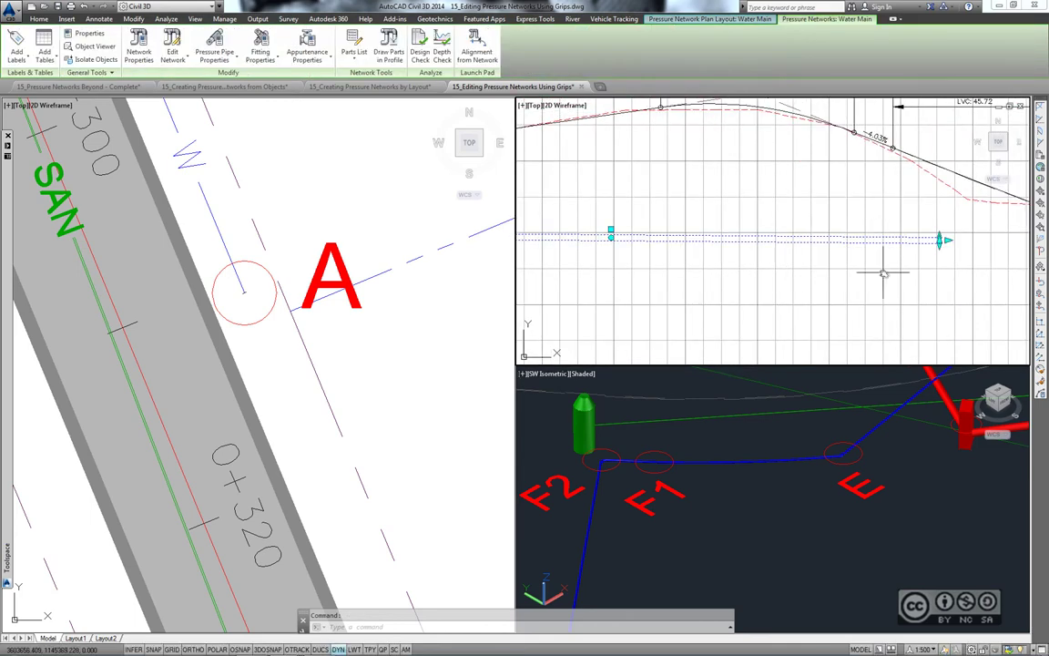
pyautogui.scroll(2, 736, 250)
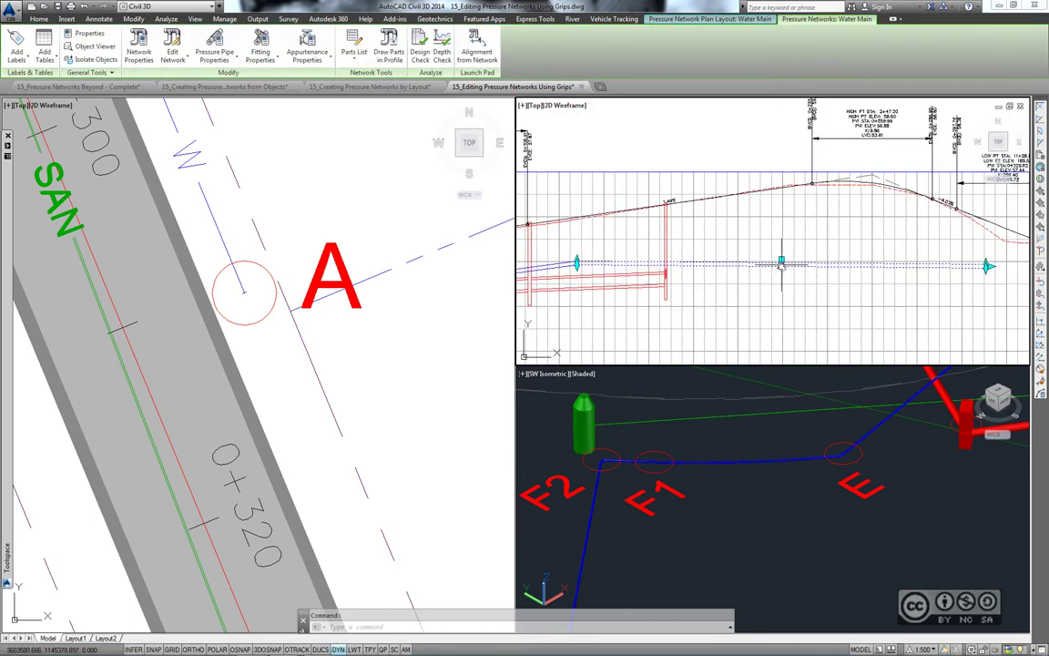
pyautogui.click(780, 261)
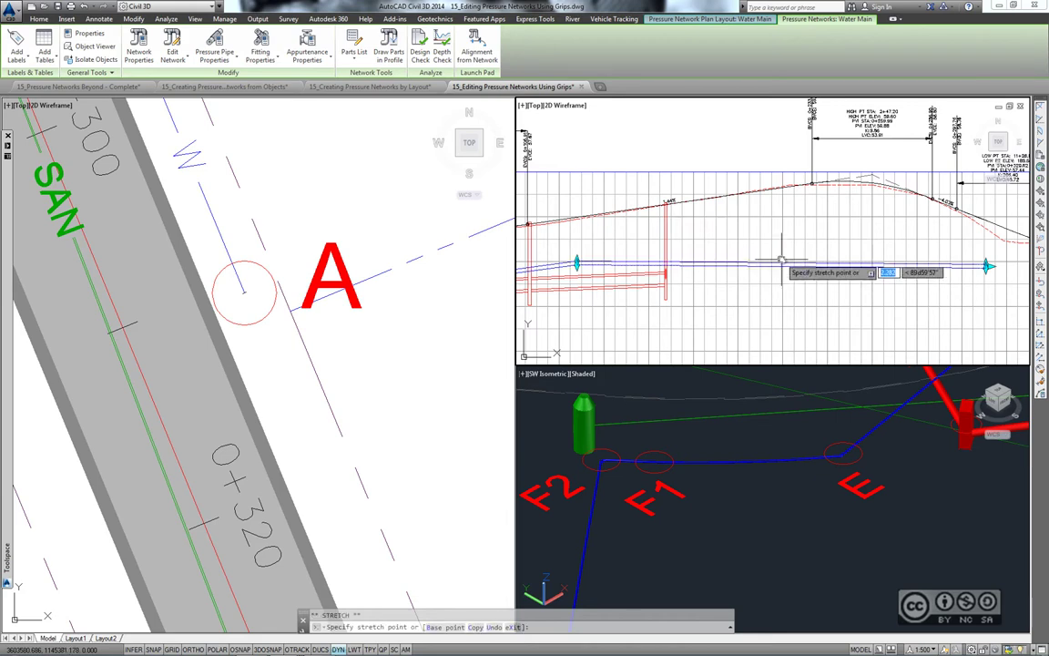
pyautogui.click(780, 259)
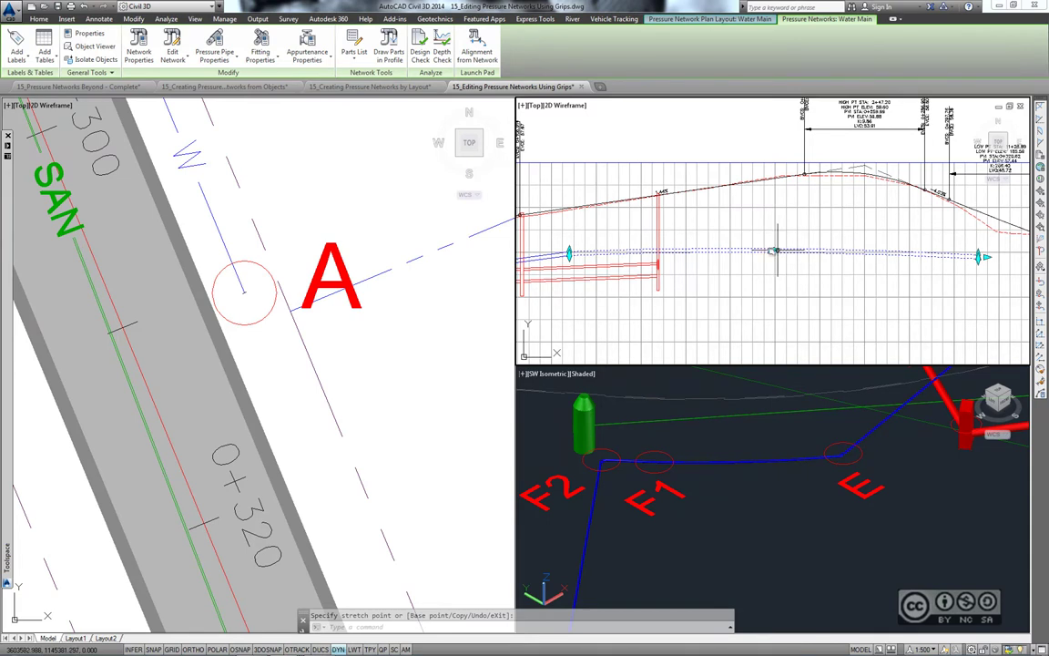
# - Press Esc to end the grip edit and clear the selection
pyautogui.press('Escape')
pyautogui.press('Escape')
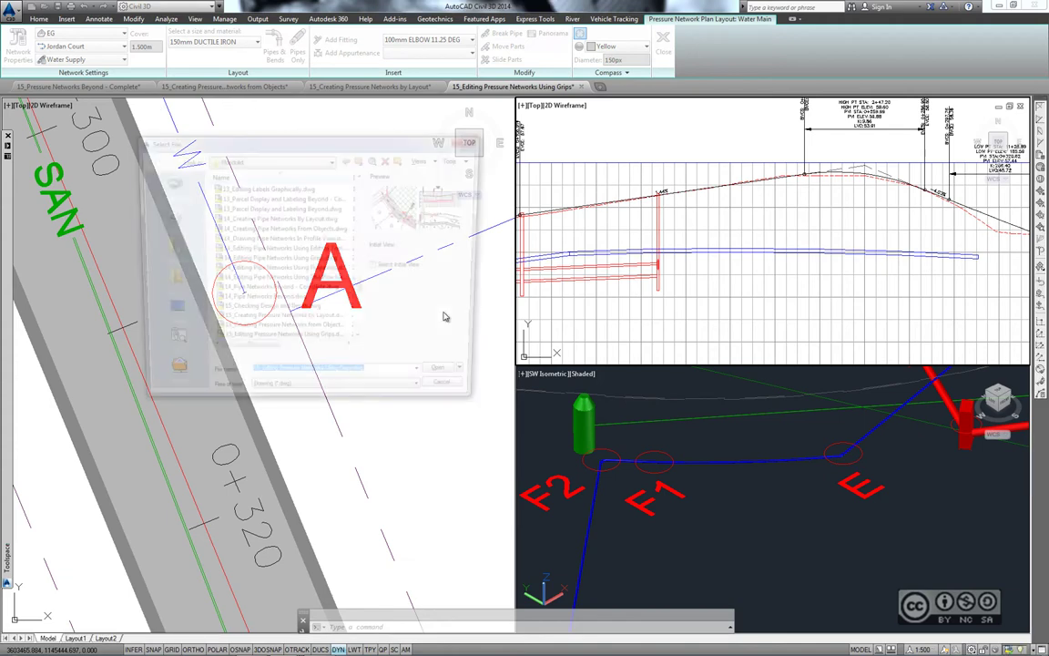
# - Open 15_Checking Design and Depth.dwg, pan to E, D1, D2 and select the water main pipe
pyautogui.click(282, 312)
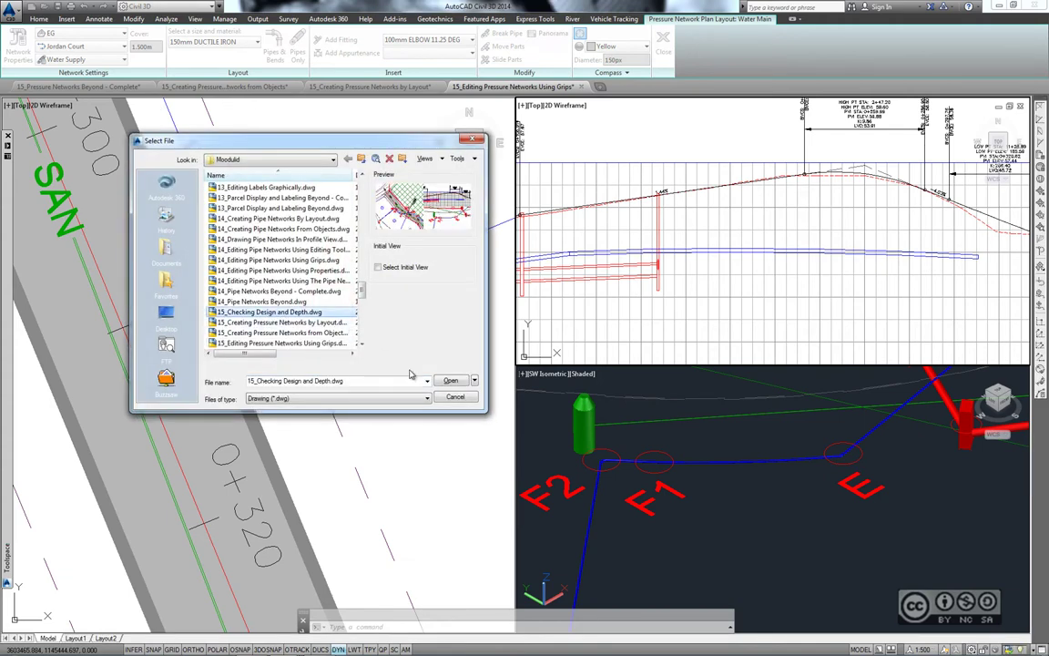
pyautogui.click(450, 380)
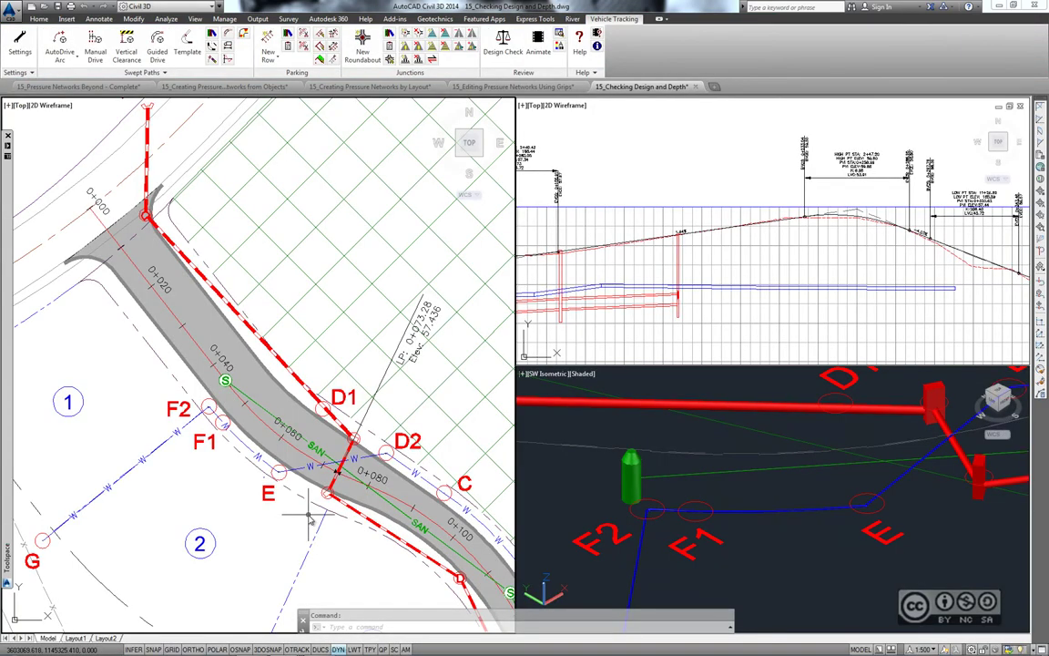
pyautogui.moveTo(308, 513)
pyautogui.mouseDown(button='middle')
pyautogui.moveTo(242, 395)
pyautogui.moveTo(188, 406)
pyautogui.mouseUp(button='middle')
pyautogui.scroll(3, 254, 364)
pyautogui.click(202, 370)
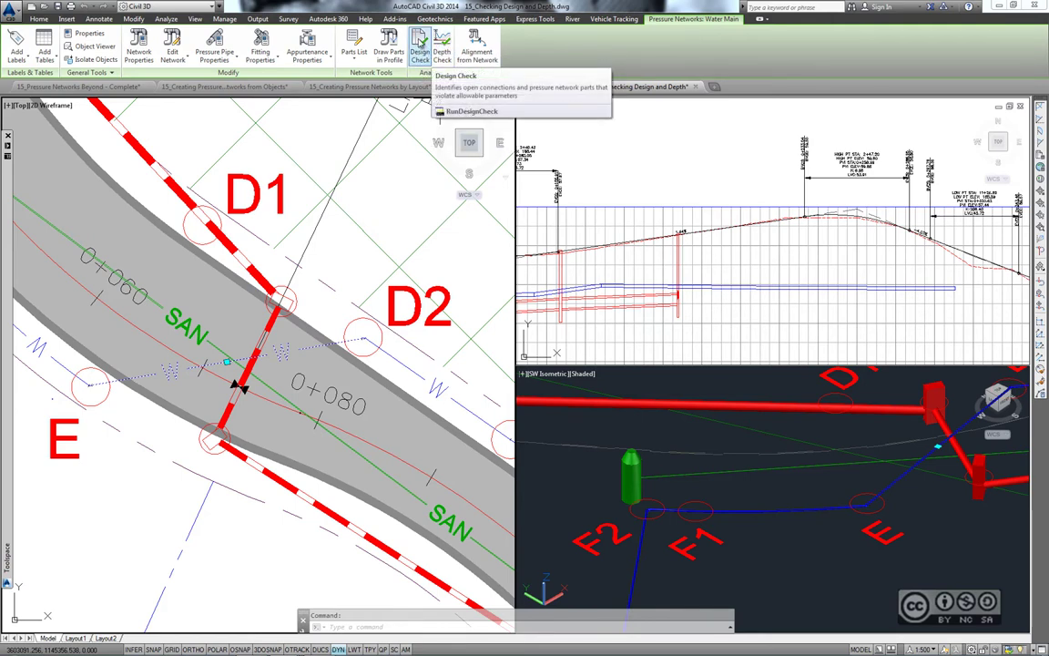
# - Run the Deflection design check on the selected water main, flagging E and D2
pyautogui.click(419, 46)
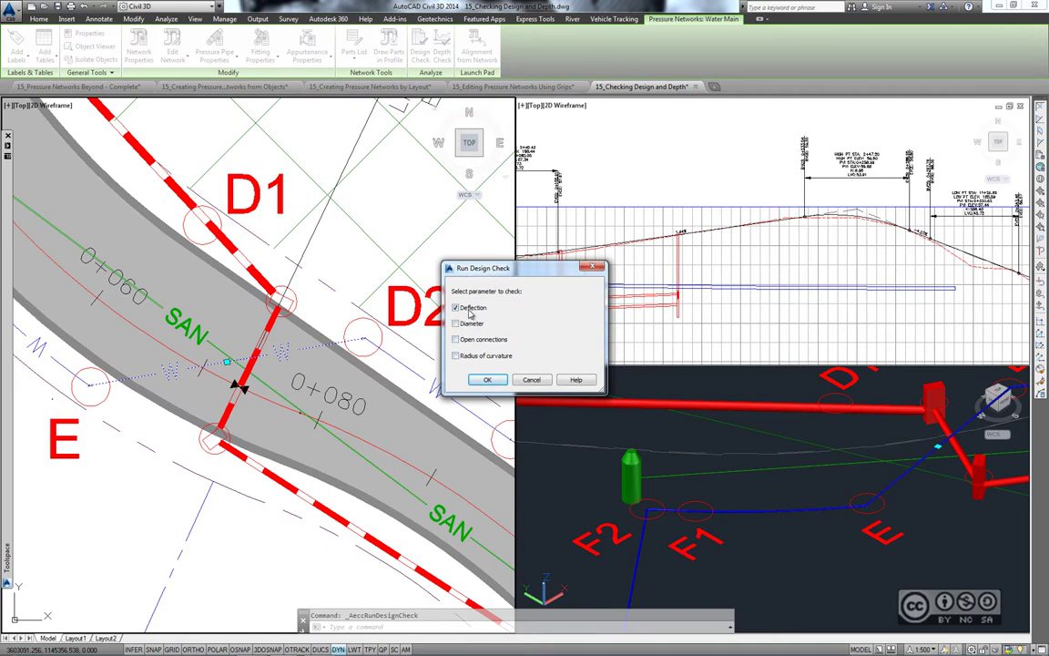
pyautogui.click(487, 380)
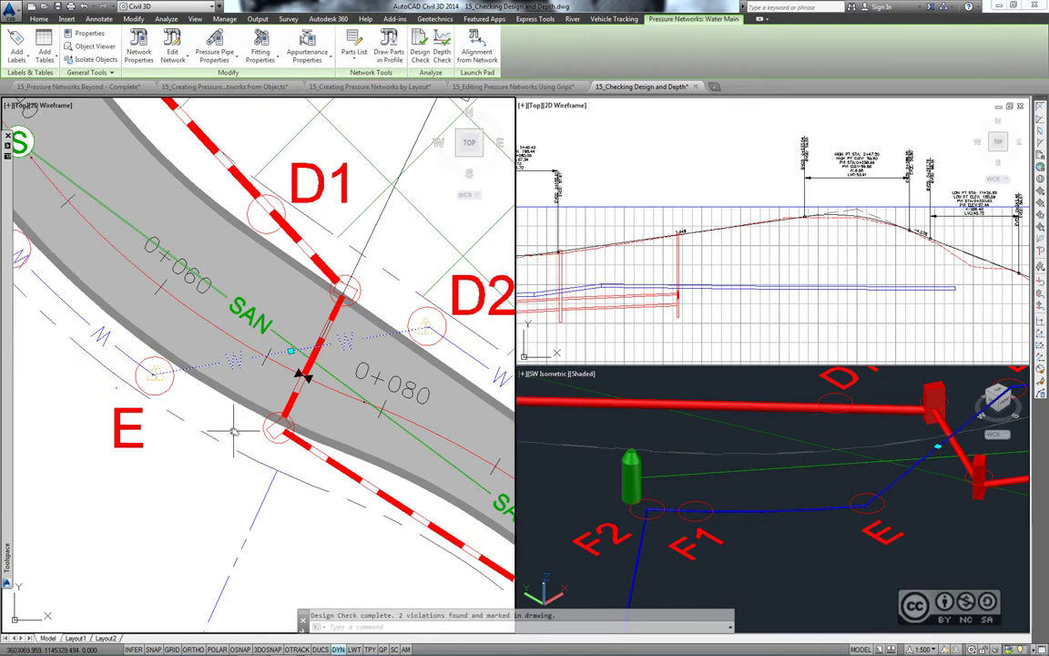
pyautogui.press('Escape')
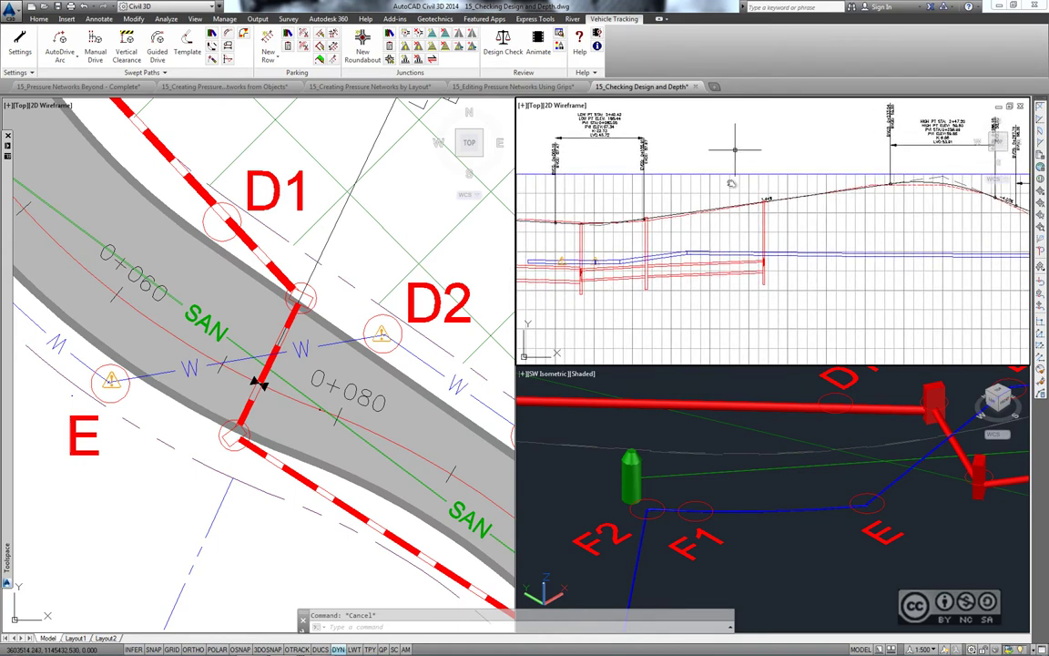
# - Bring the water main profile into view and select the pipe there
pyautogui.moveTo(809, 287); pyautogui.dragTo(724, 229, button='middle')
pyautogui.click(716, 232)
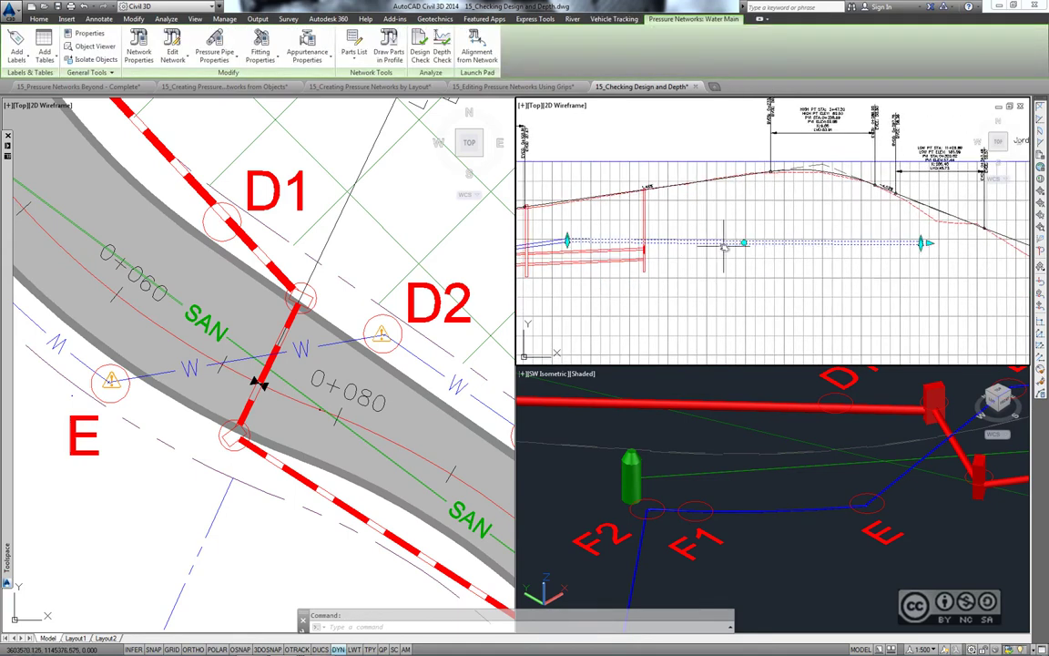
pyautogui.moveTo(599, 163); pyautogui.dragTo(693, 182, button='middle')
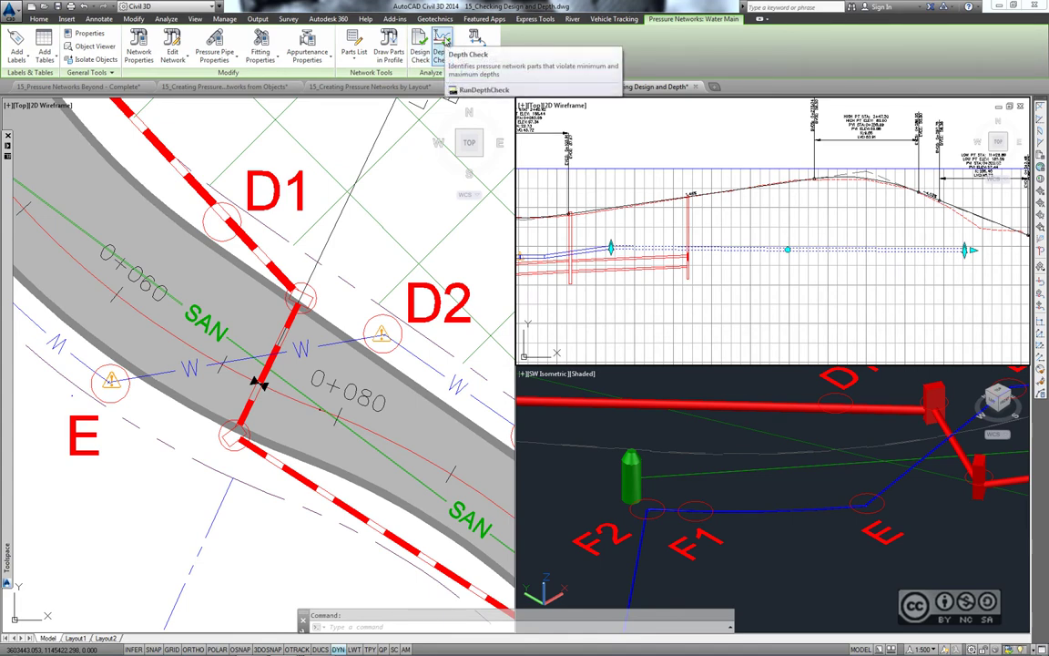
# - Depth-check the water main path in profile with 1.500m minimum and 3.000m maximum cover
pyautogui.click(444, 38)
pyautogui.click(802, 249)
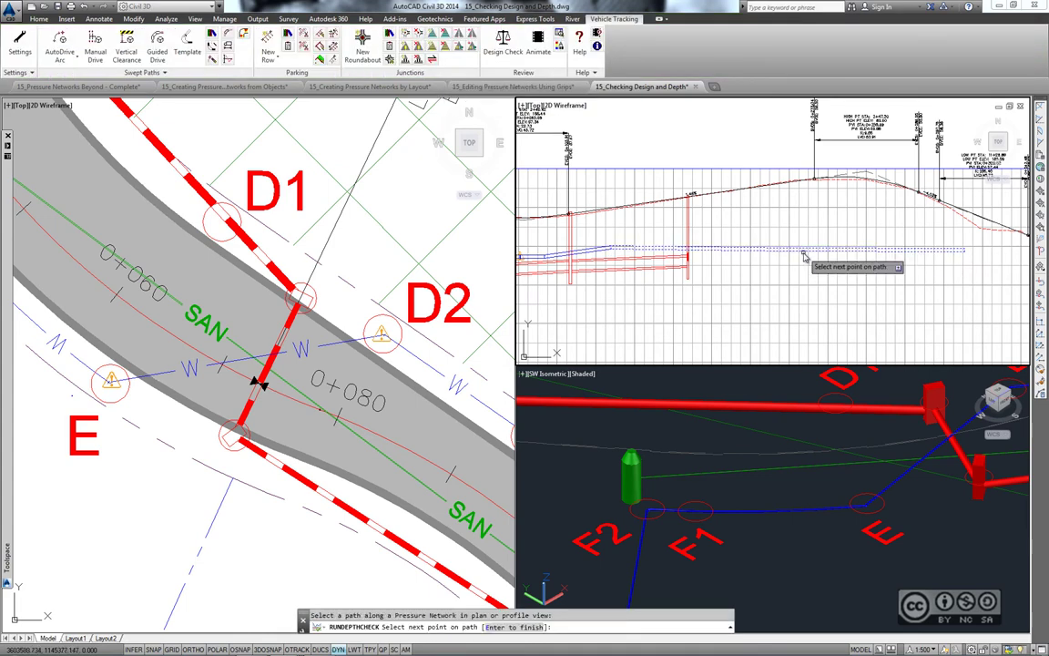
pyautogui.press('Return')
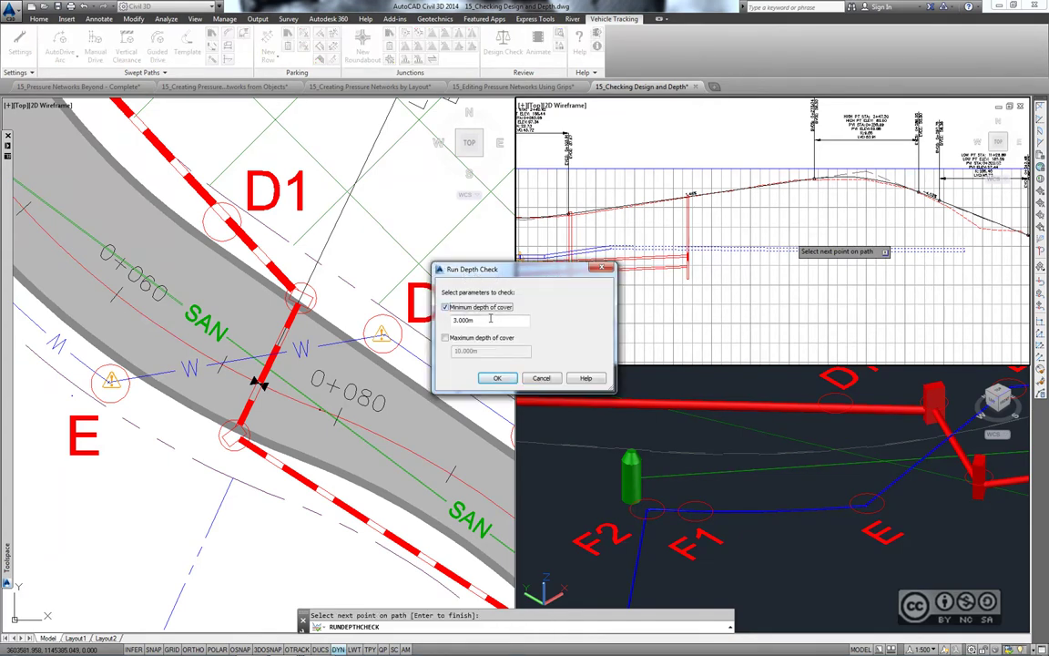
pyautogui.moveTo(490, 318); pyautogui.dragTo(439, 324)
pyautogui.click(445, 339)
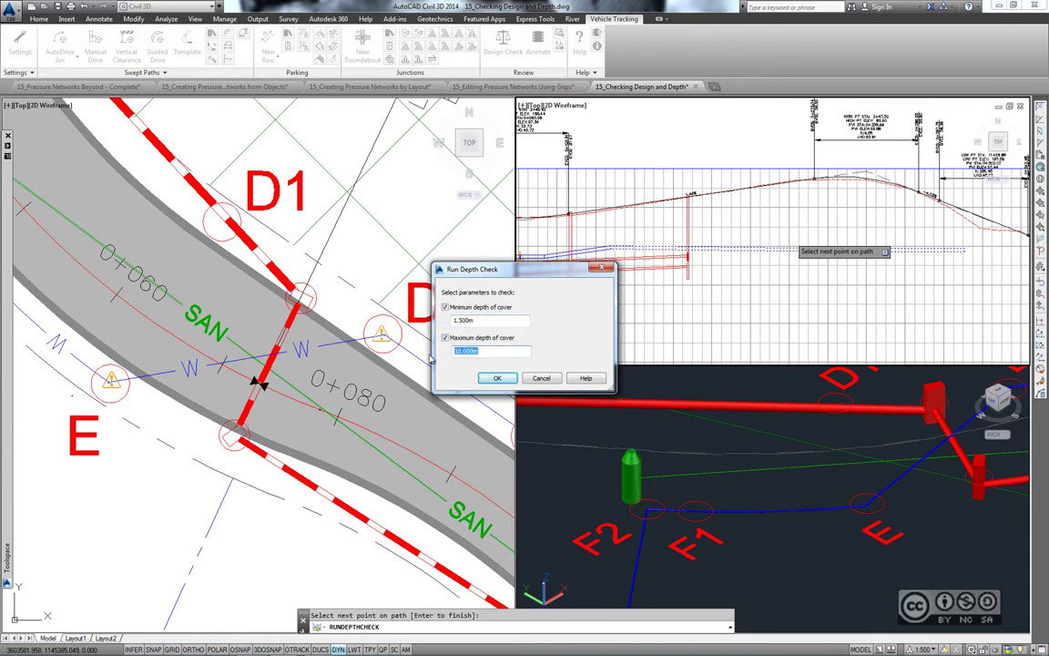
pyautogui.click(497, 378)
pyautogui.scroll(1, 851, 256)
pyautogui.scroll(3, 843, 256)
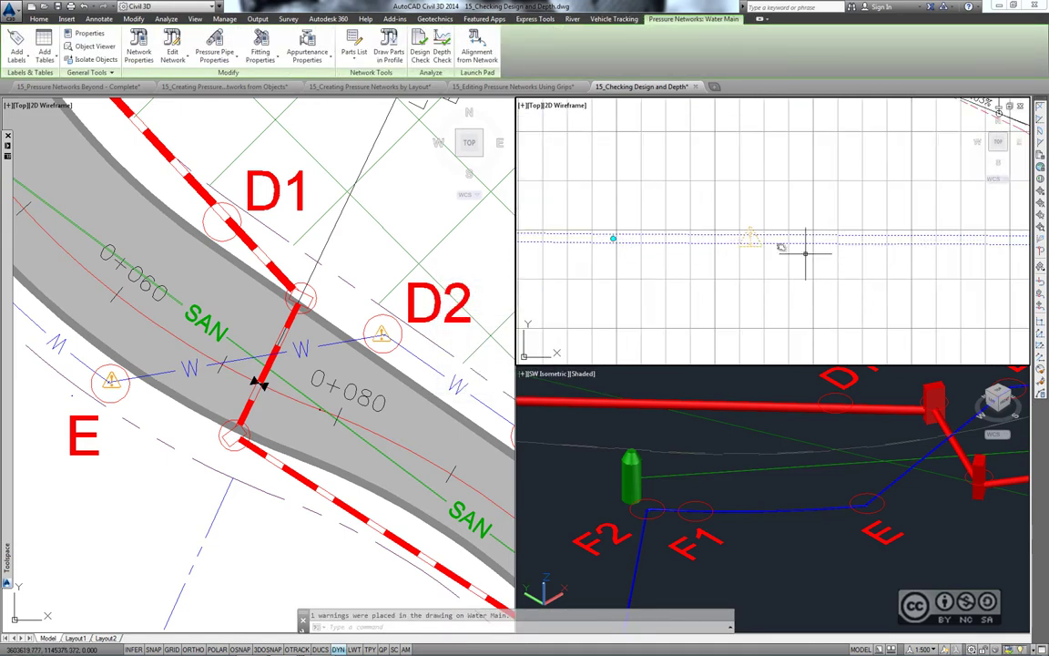
pyautogui.press('Escape')
pyautogui.scroll(2, 760, 246)
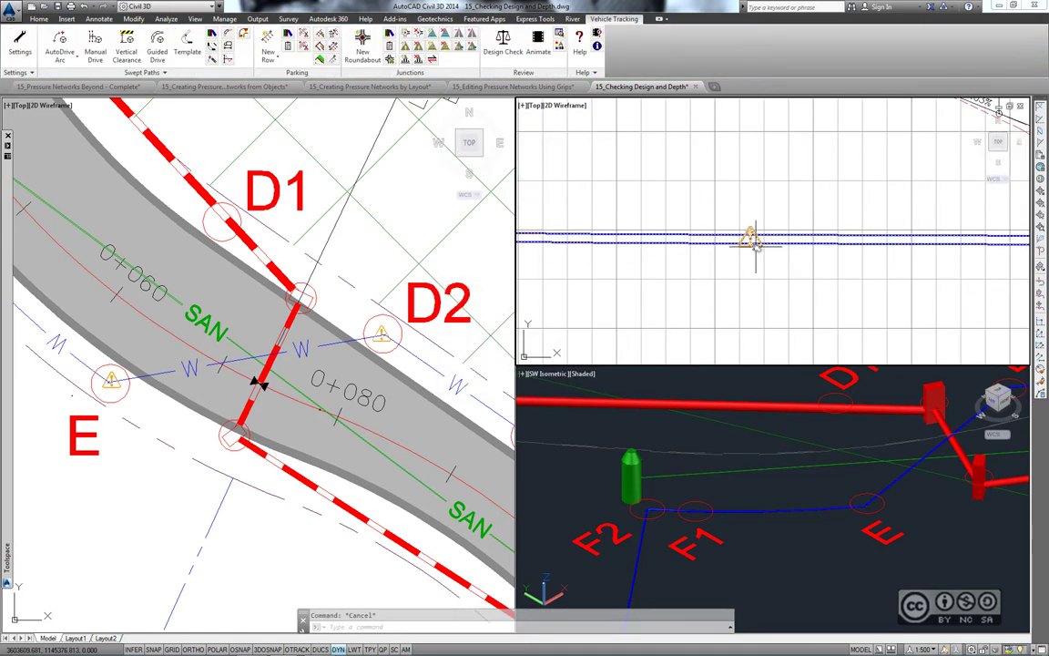
pyautogui.scroll(1, 789, 260)
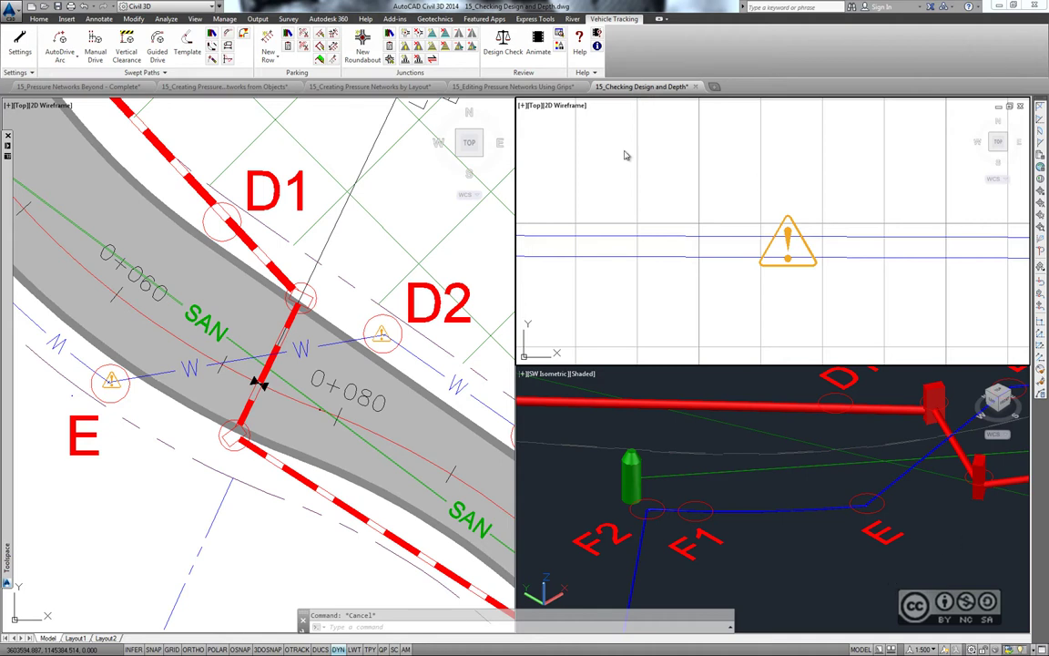
pyautogui.click(32, 6)
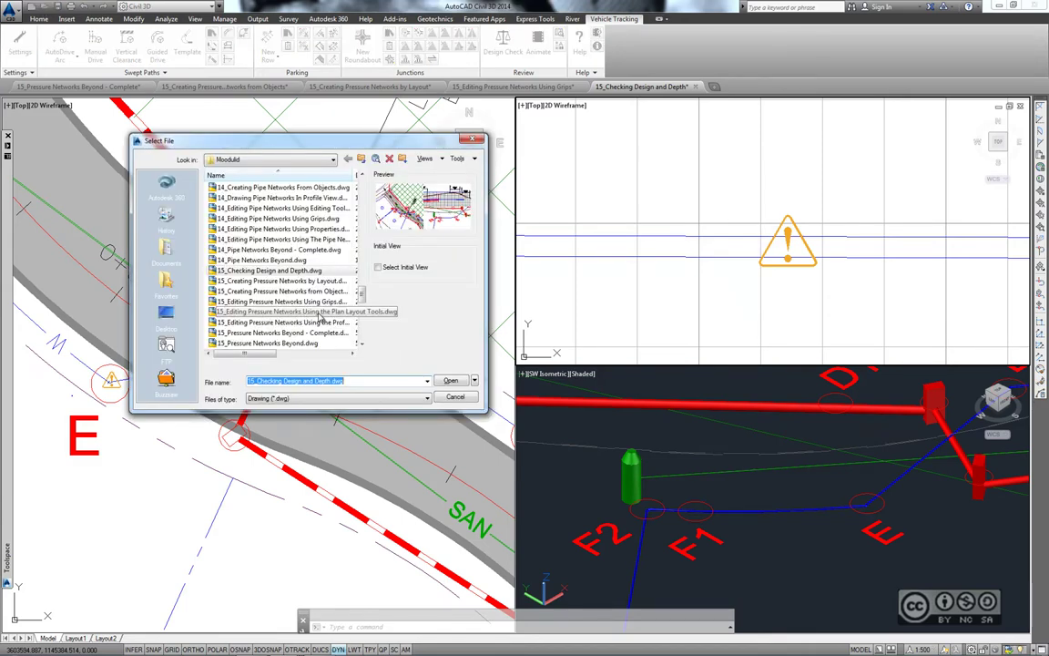
# - Open 15_Editing Pressure Networks Using the Plan Layout Tools.dwg and bring structures D1, D2 and E into view
pyautogui.doubleClick(321, 313)
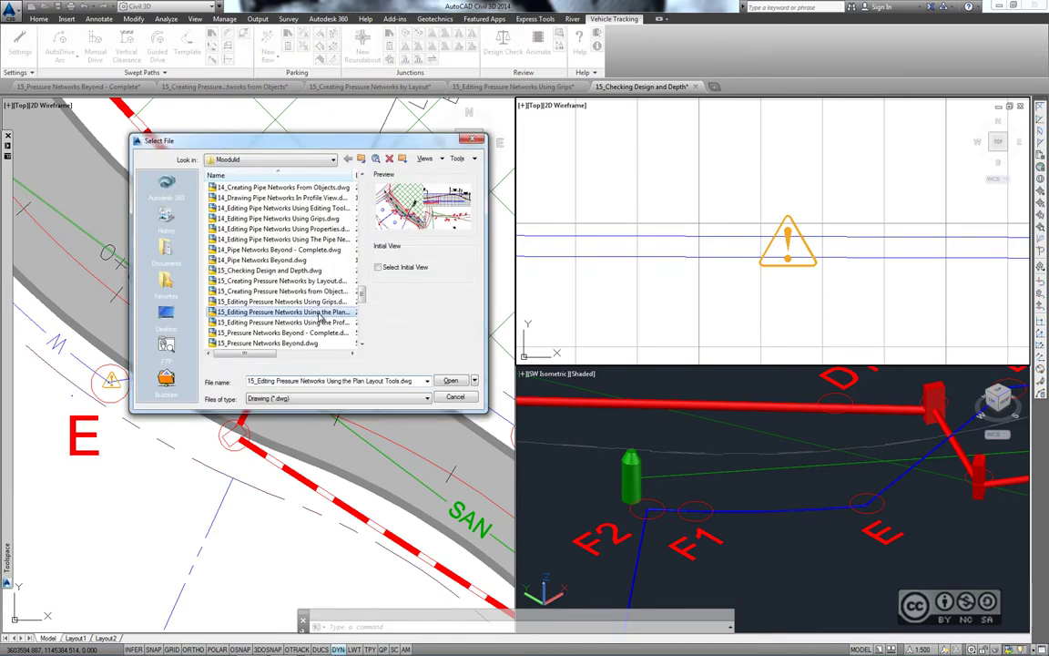
pyautogui.click(351, 362)
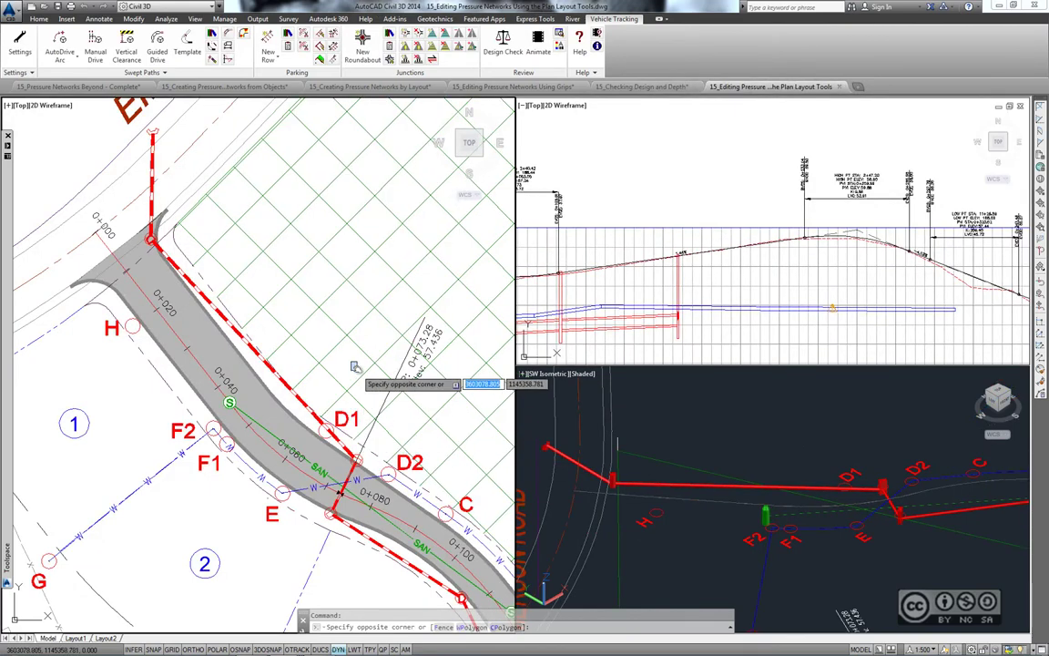
pyautogui.moveTo(363, 381); pyautogui.dragTo(304, 311, button='middle')
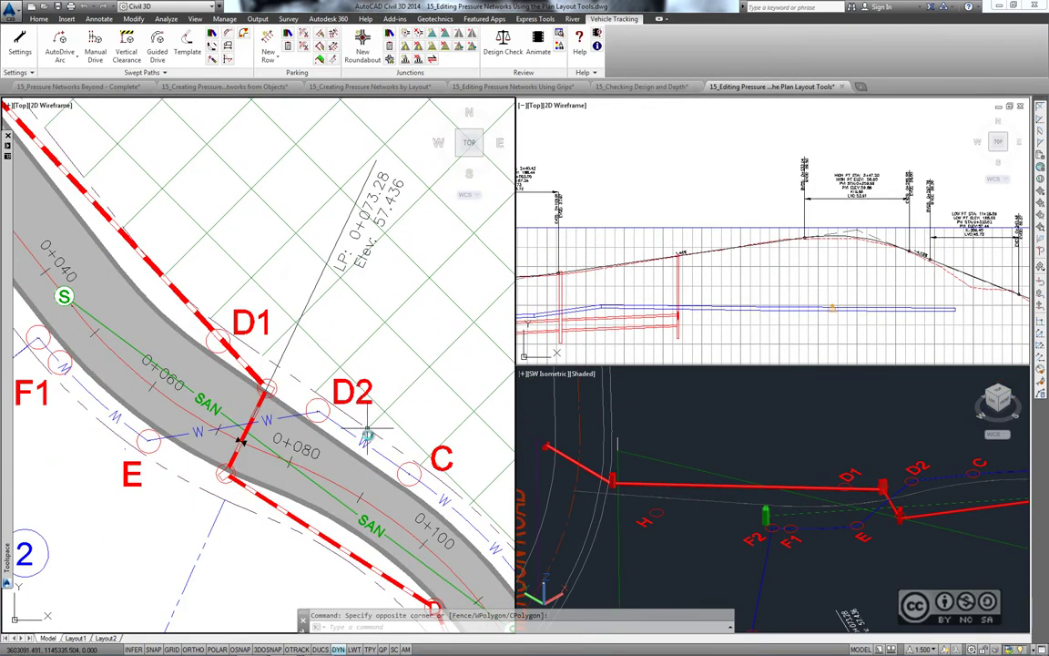
pyautogui.scroll(2, 382, 429)
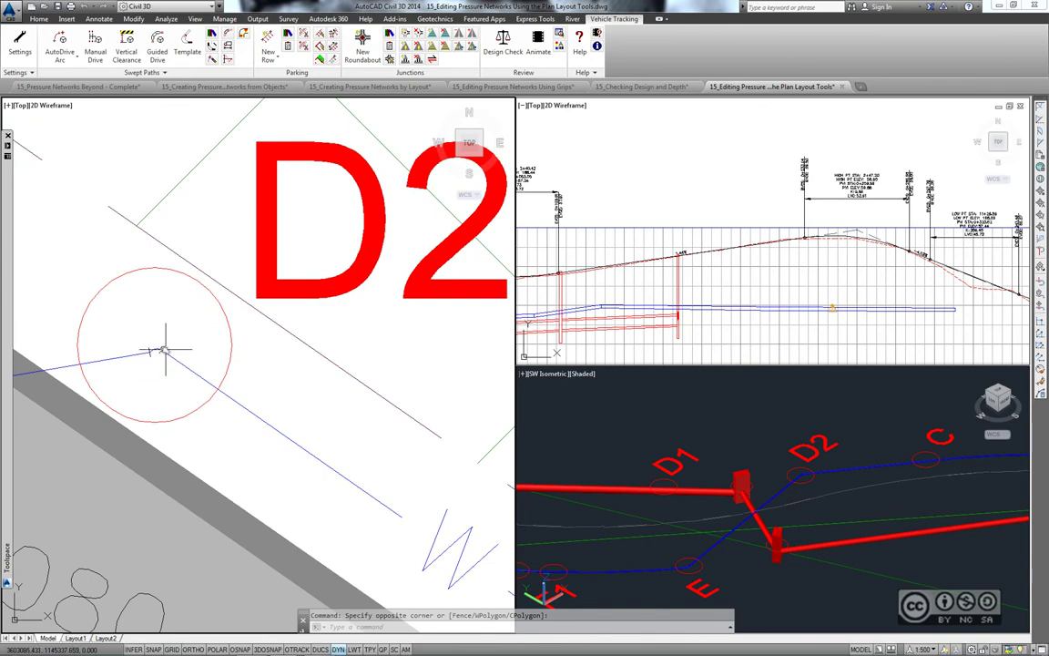
# - Zoom in on structure D2 and select the water pipe leaving it for network editing
pyautogui.click(155, 347)
pyautogui.moveTo(173, 373); pyautogui.dragTo(264, 372, button='middle')
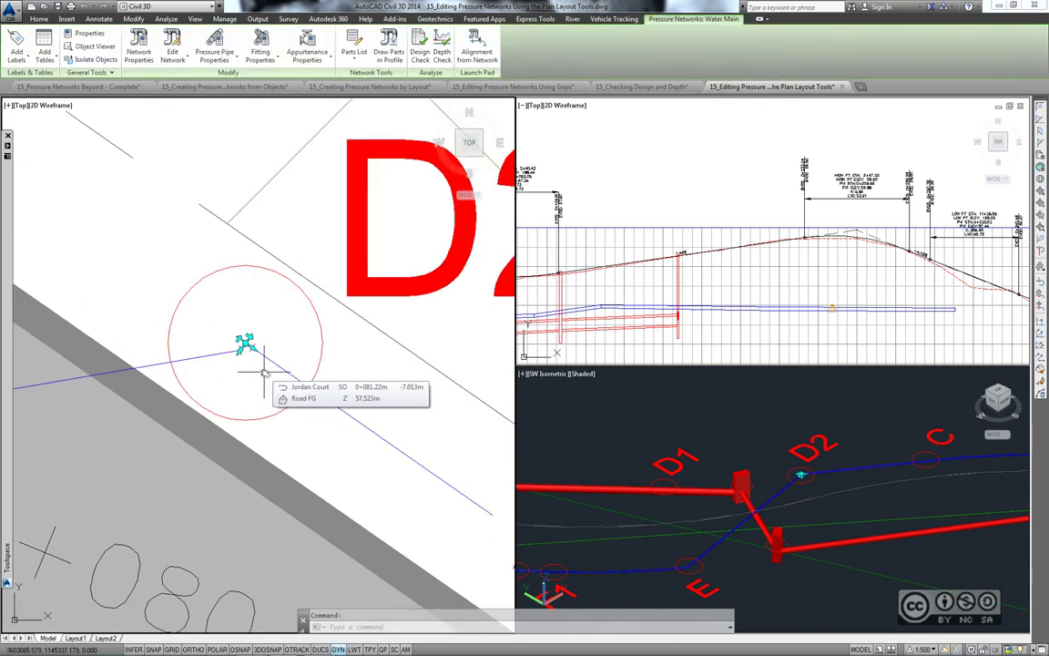
pyautogui.click(262, 370)
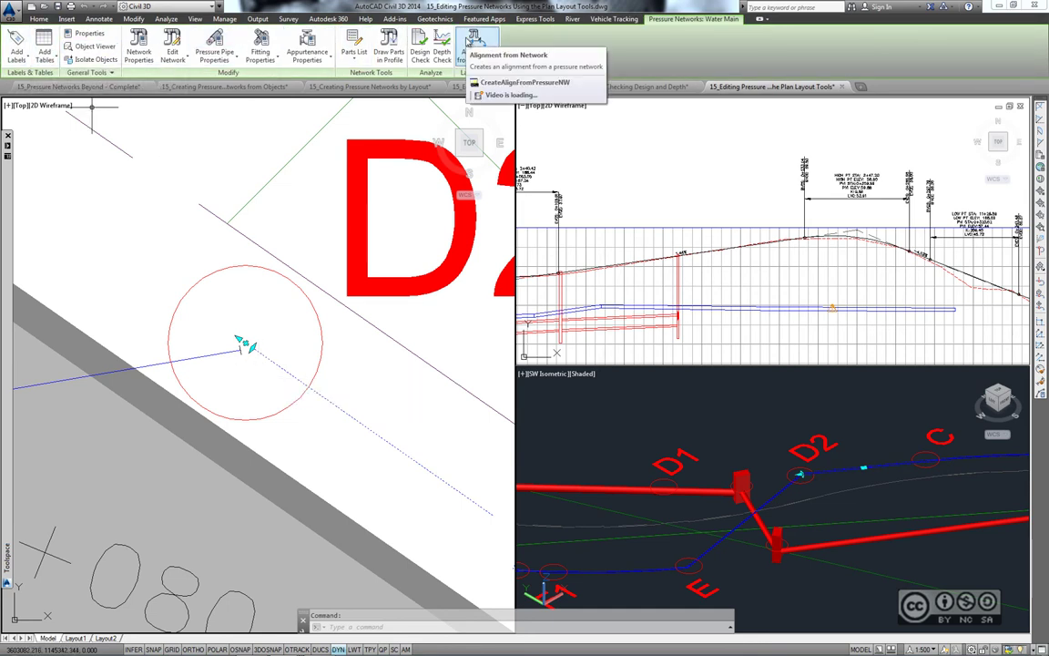
pyautogui.click(173, 59)
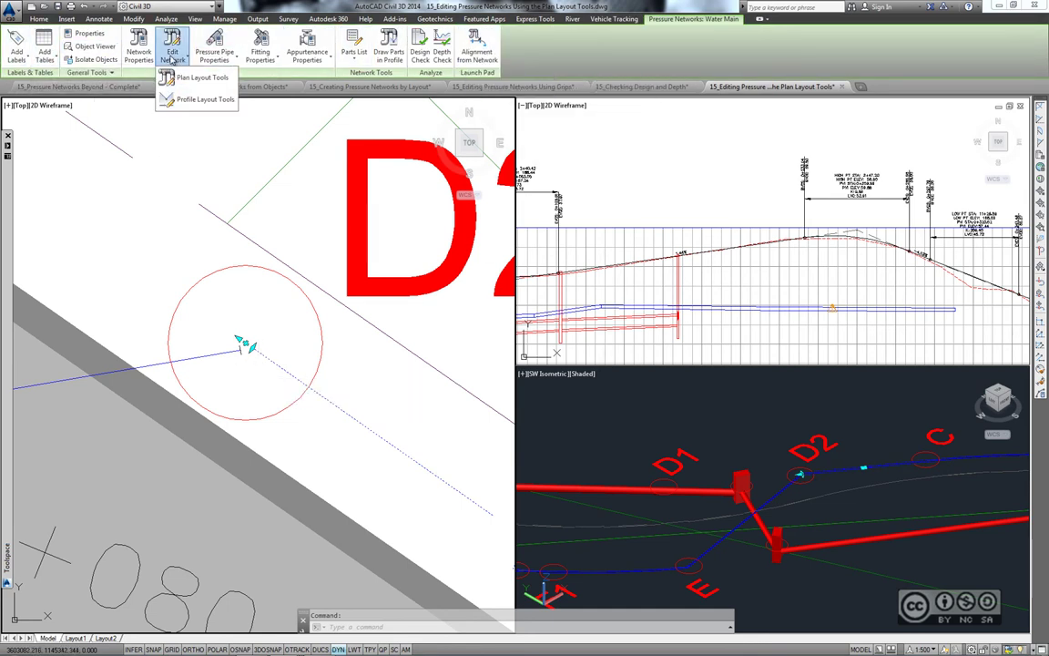
# - Set the layout reference surface to Road FG and the pipe size to 150mm DUCTILE IRON
pyautogui.click(186, 80)
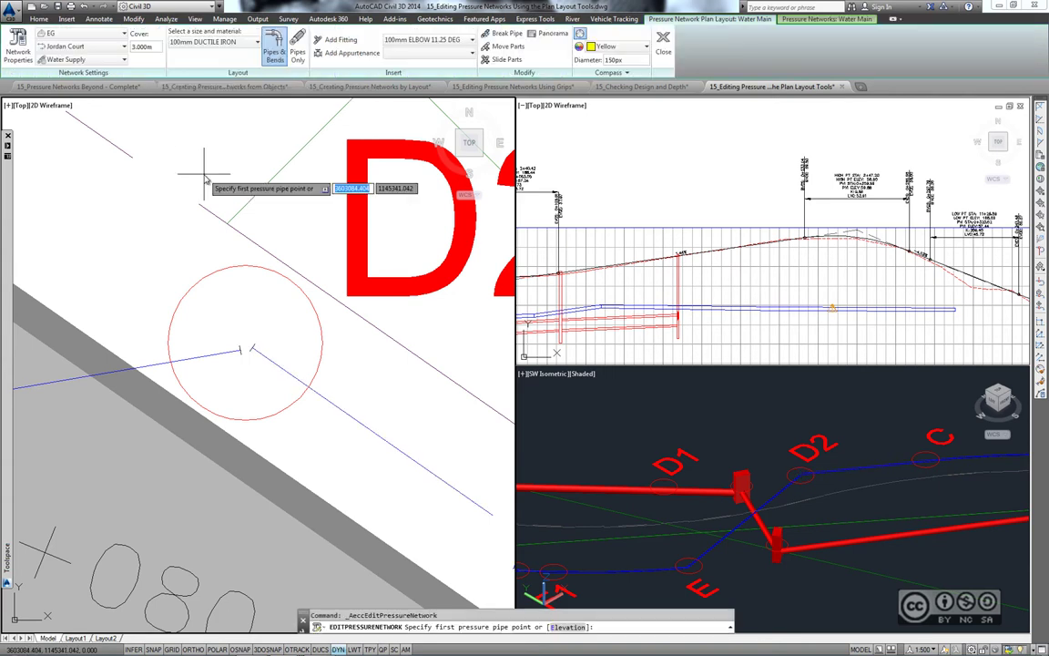
pyautogui.click(79, 35)
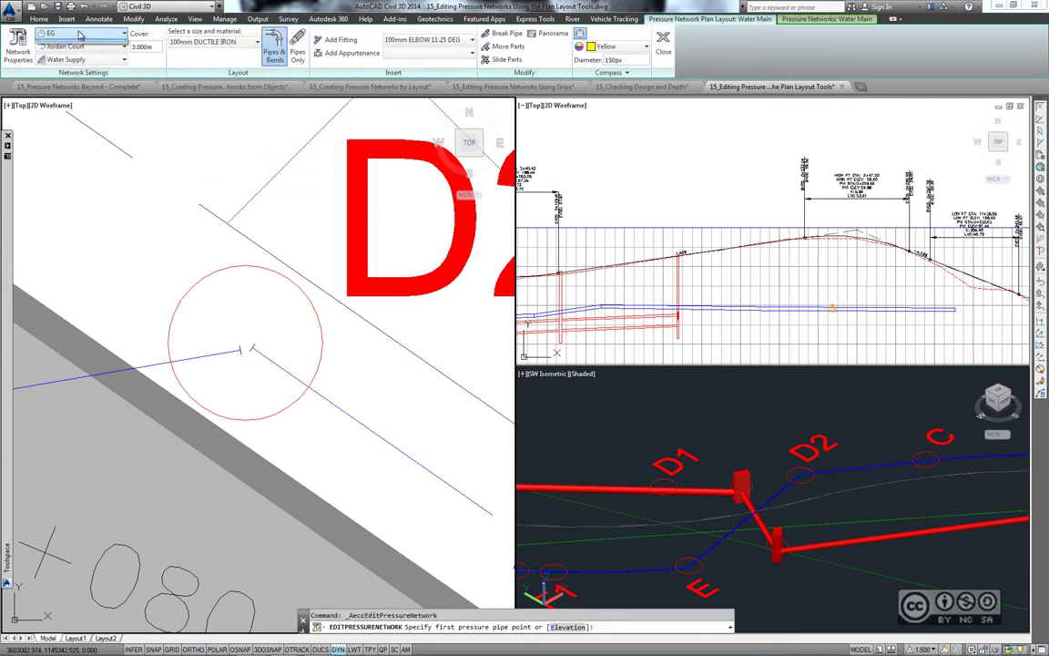
pyautogui.click(64, 55)
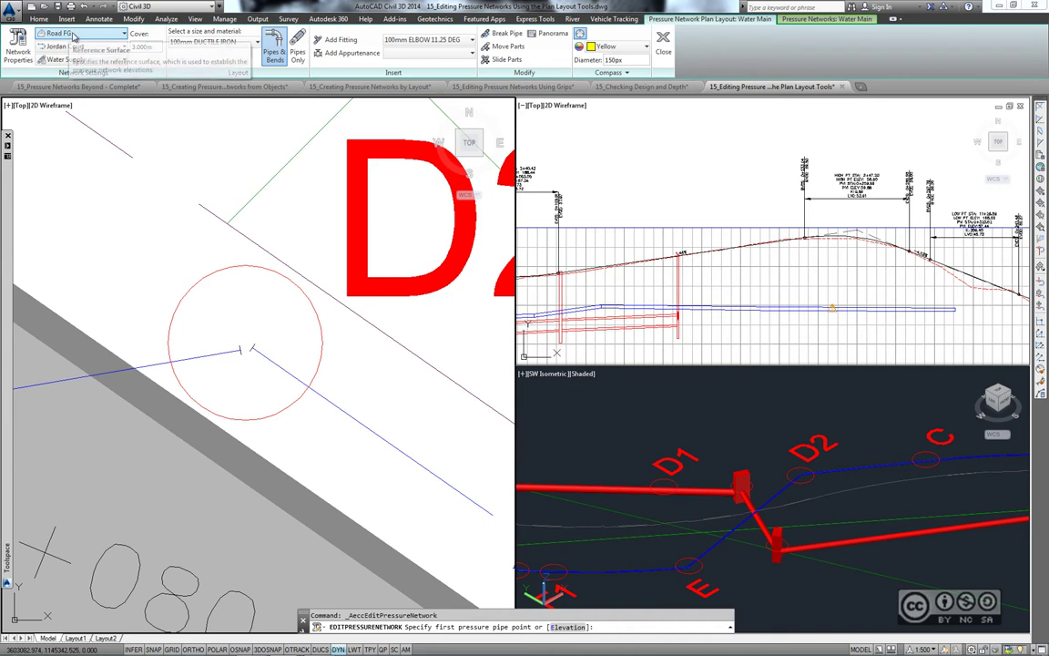
pyautogui.click(156, 47)
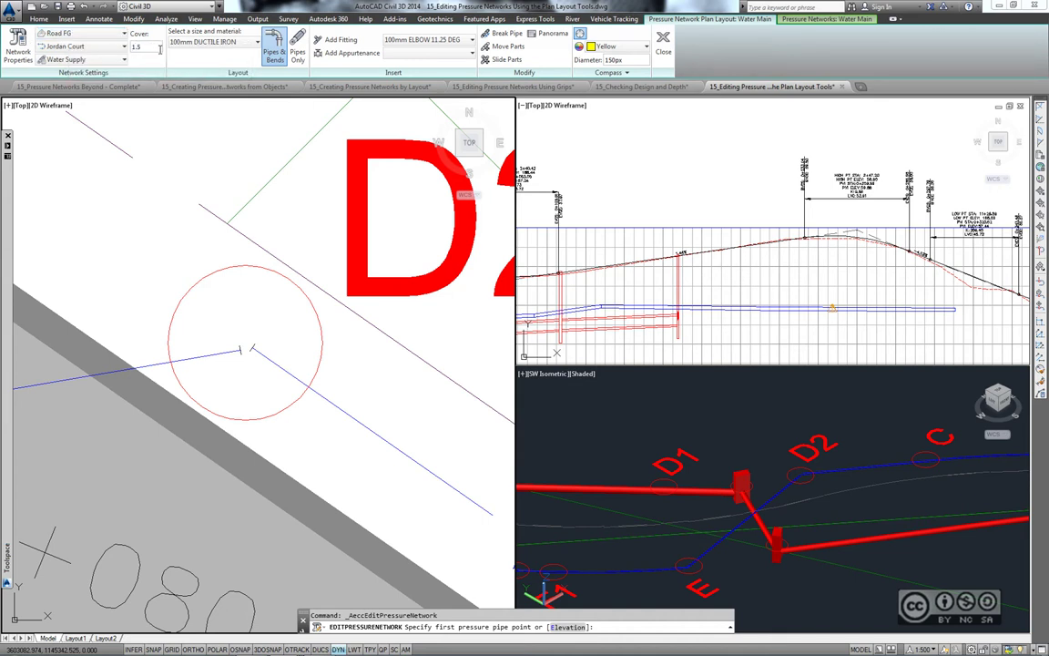
pyautogui.click(206, 42)
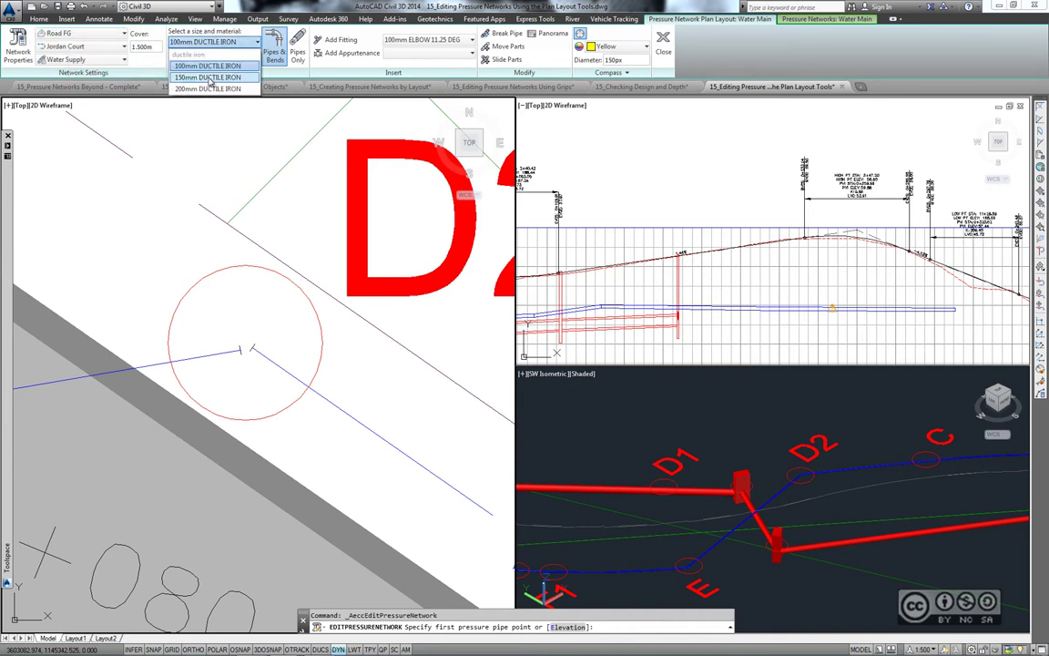
pyautogui.click(211, 78)
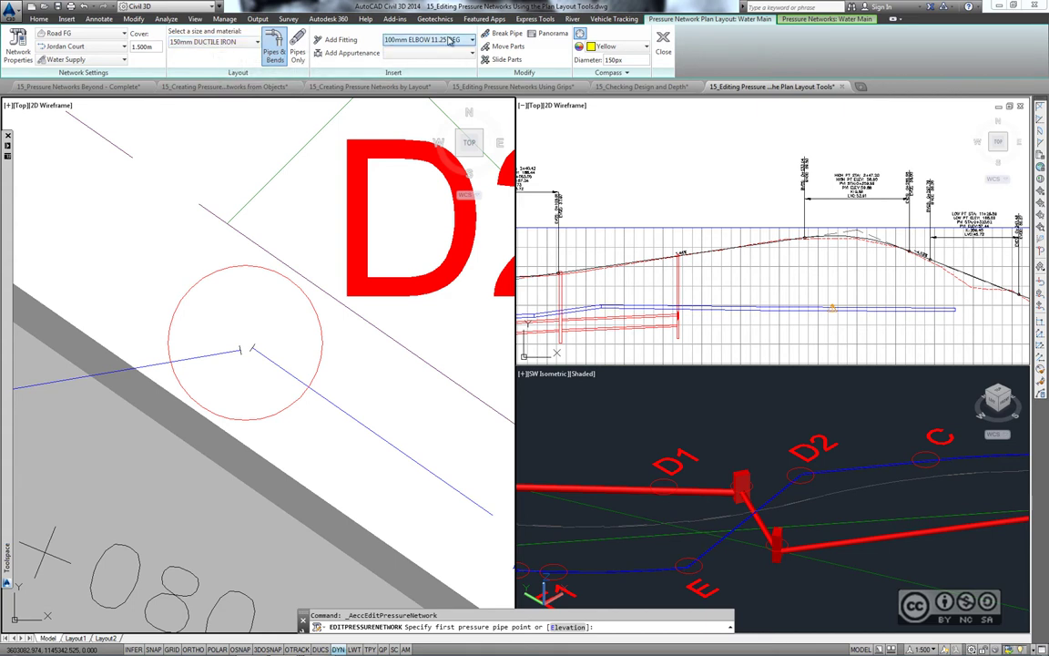
# - Place a 150mm ELBOW 45 DEG fitting at the water main bend
pyautogui.click(429, 40)
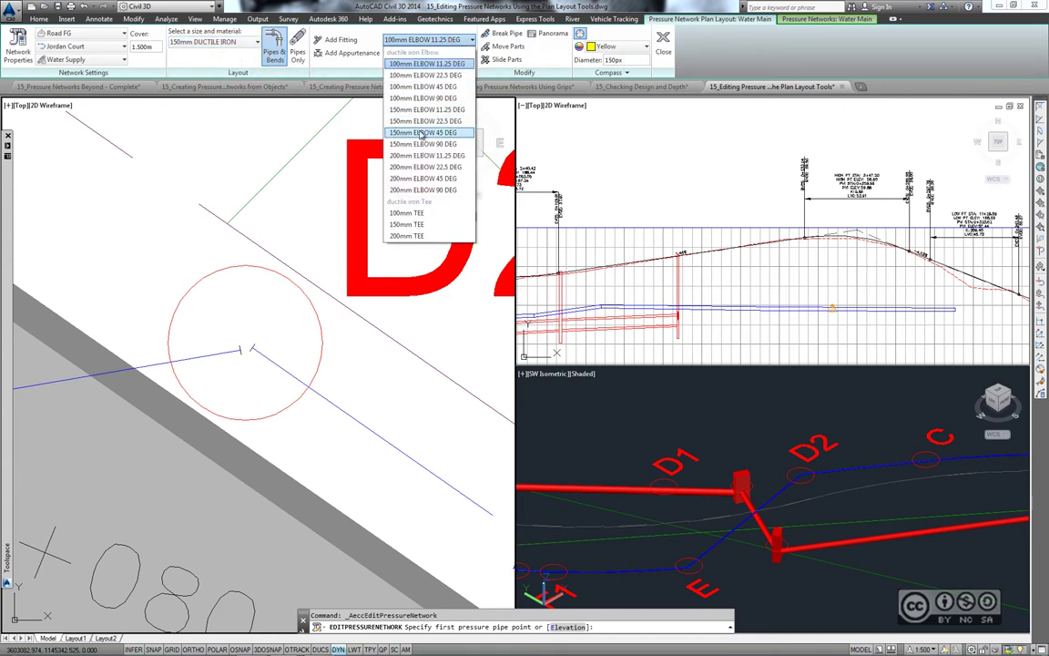
pyautogui.click(420, 133)
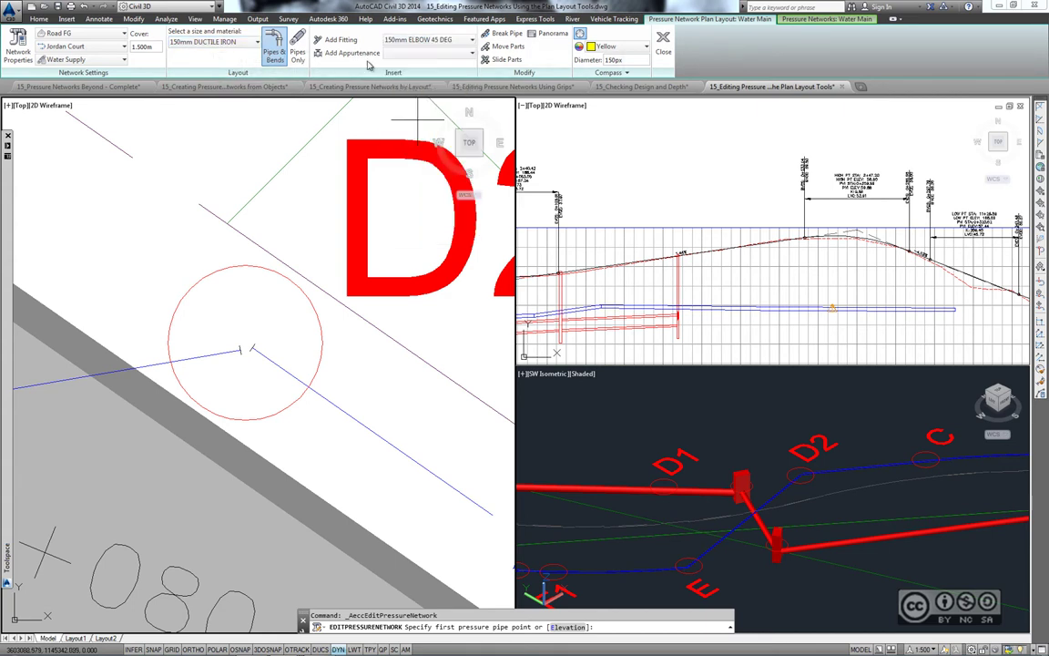
pyautogui.click(340, 39)
pyautogui.scroll(4, 234, 358)
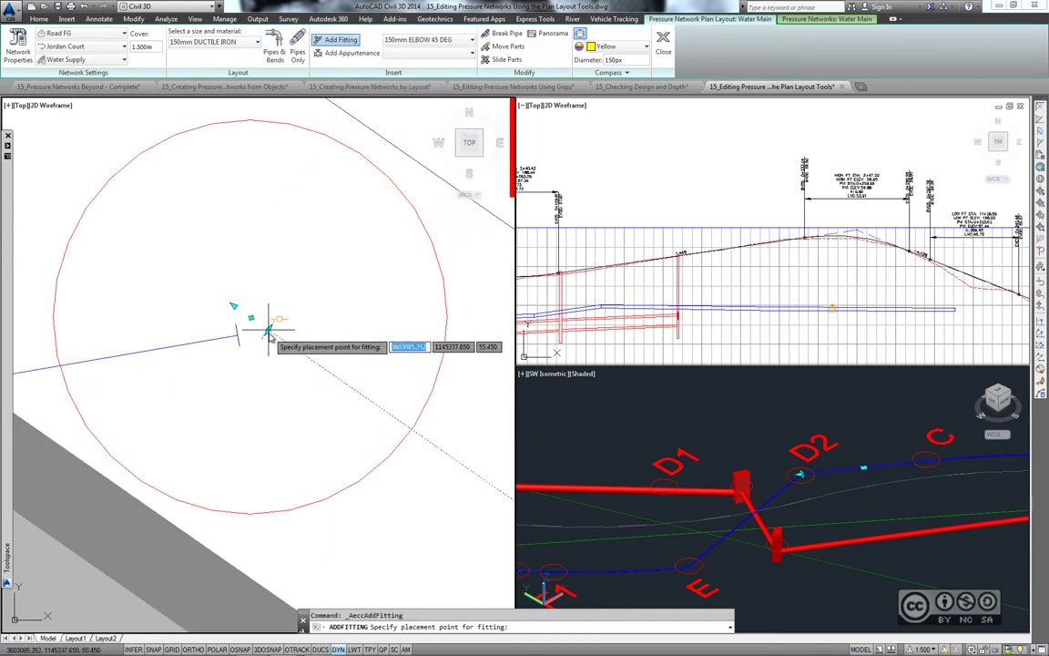
pyautogui.scroll(3, 214, 313)
pyautogui.scroll(-3, 225, 310)
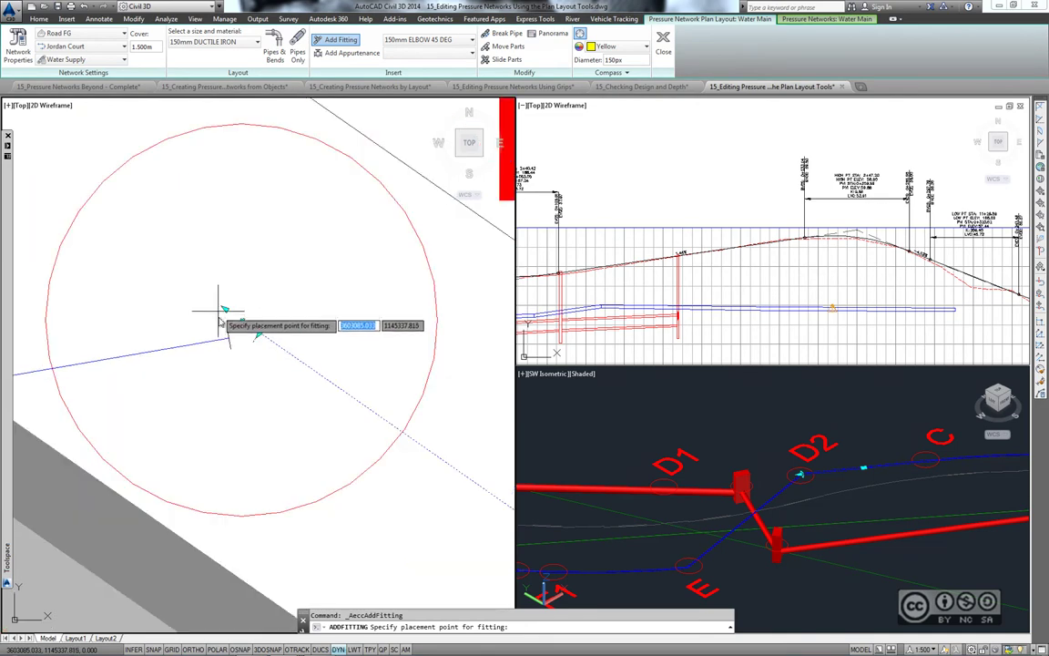
pyautogui.rightClick(258, 351)
pyautogui.press('Escape')
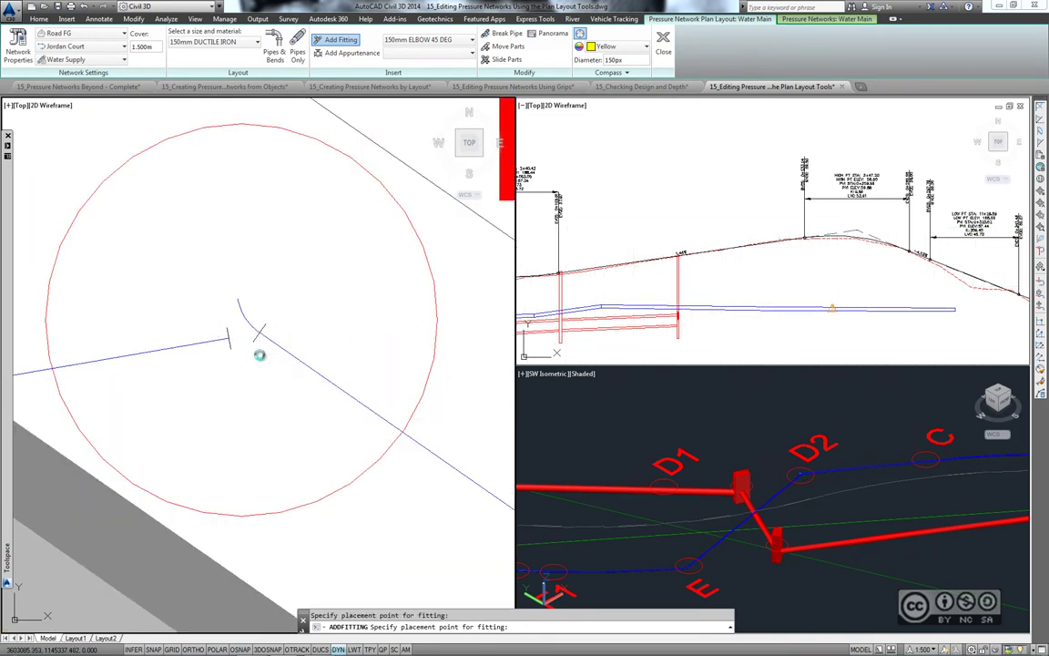
pyautogui.press('Escape')
pyautogui.press('Escape')
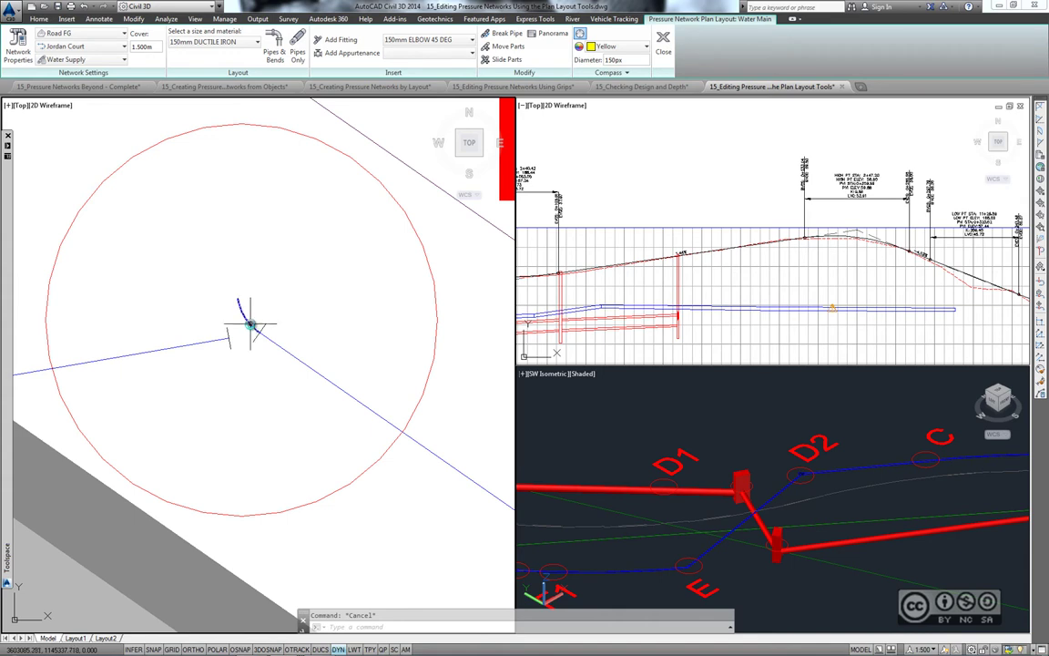
# - Select the new elbow and try repositioning it by its grip, cancelling the move
pyautogui.click(252, 330)
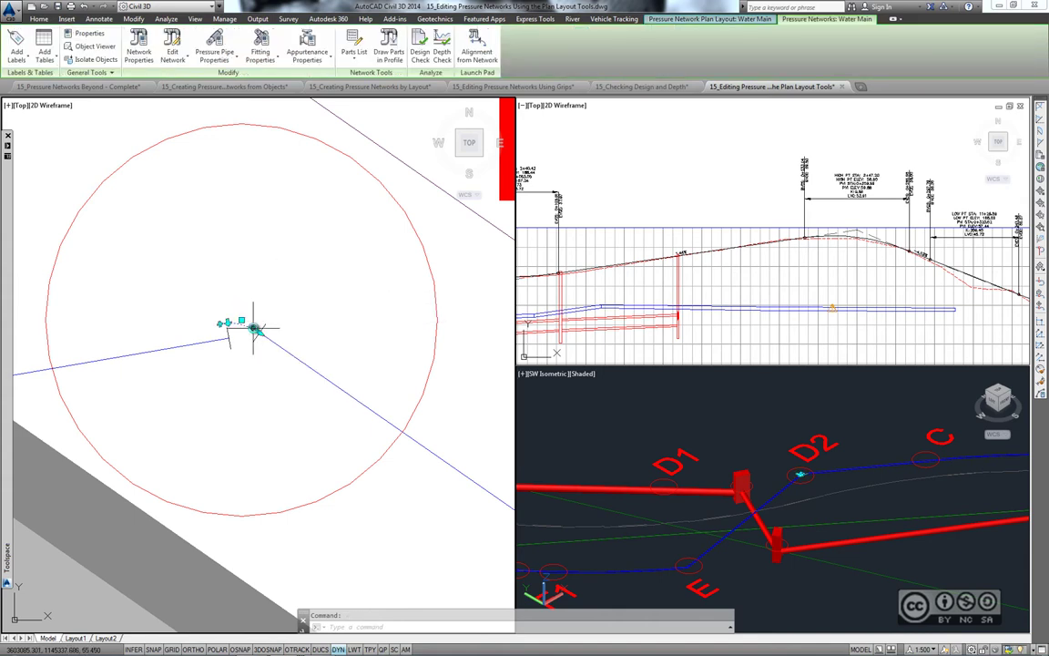
pyautogui.moveTo(272, 283); pyautogui.dragTo(356, 282, button='middle')
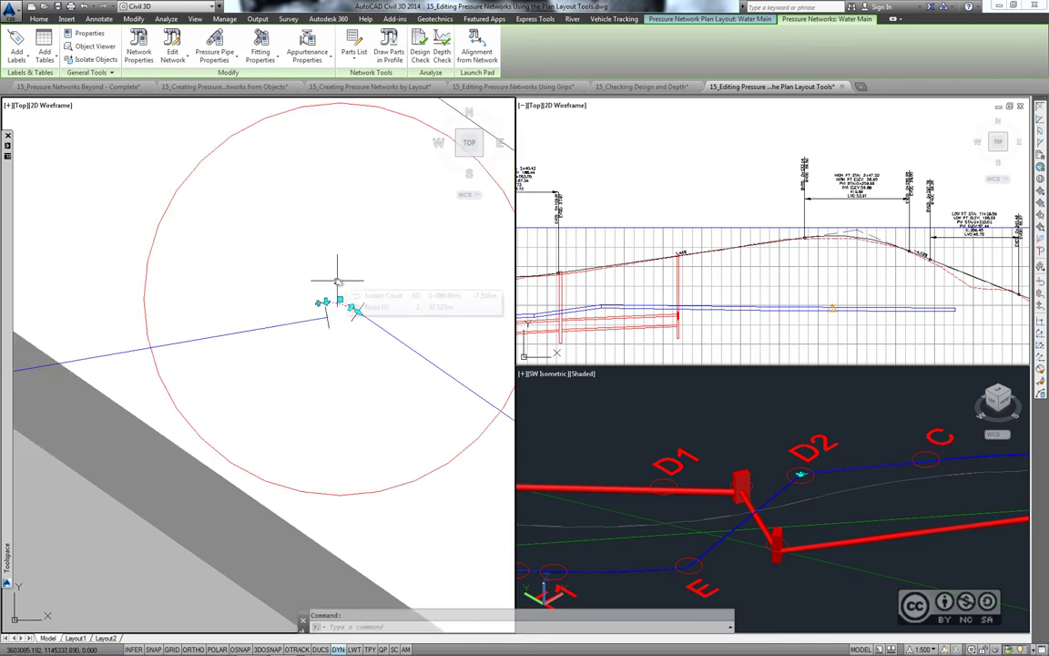
pyautogui.doubleClick(315, 319)
pyautogui.click(315, 319)
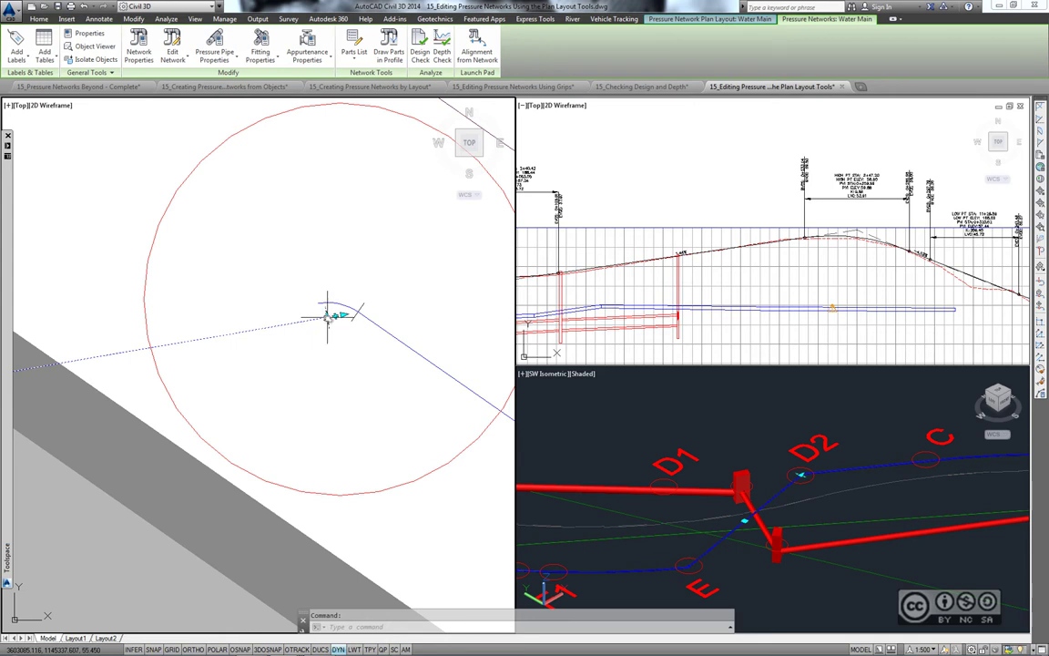
pyautogui.click(327, 317)
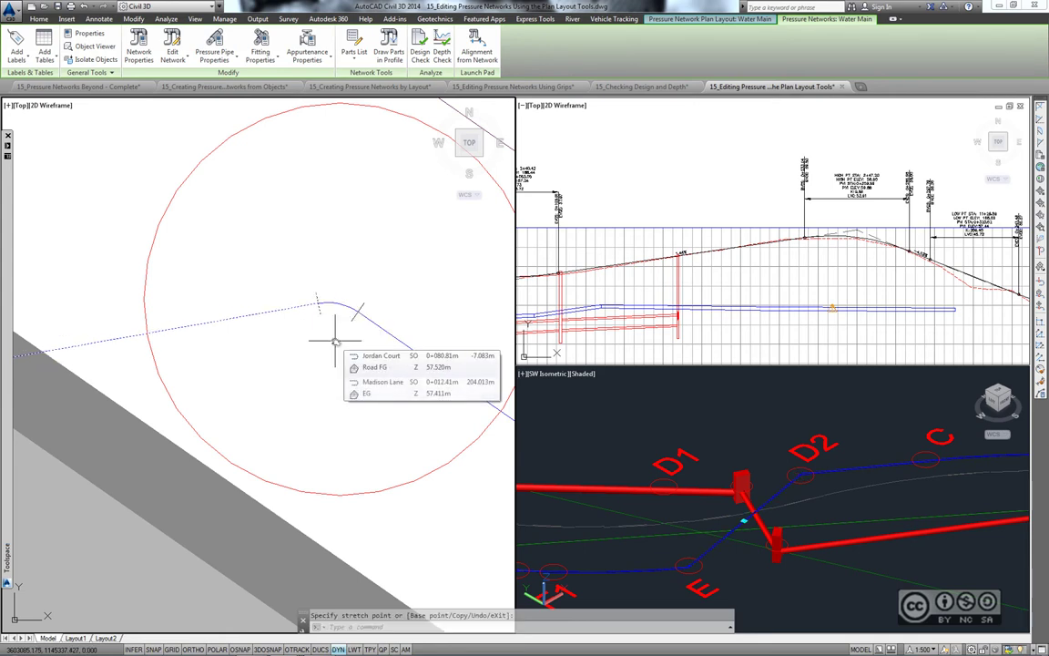
pyautogui.press('Escape')
pyautogui.press('Escape')
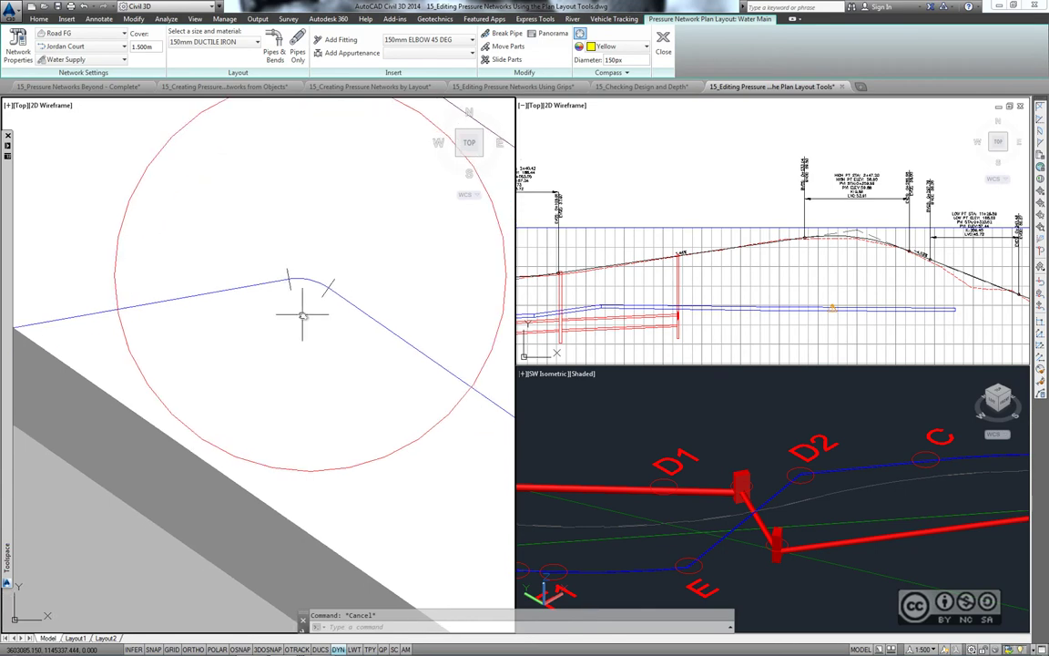
pyautogui.scroll(-5, 331, 339)
pyautogui.scroll(-1, 330, 339)
pyautogui.scroll(-1, 328, 339)
# - Add an elbow fitting at the end of the pipe bending at point E
pyautogui.scroll(2, 339, 351)
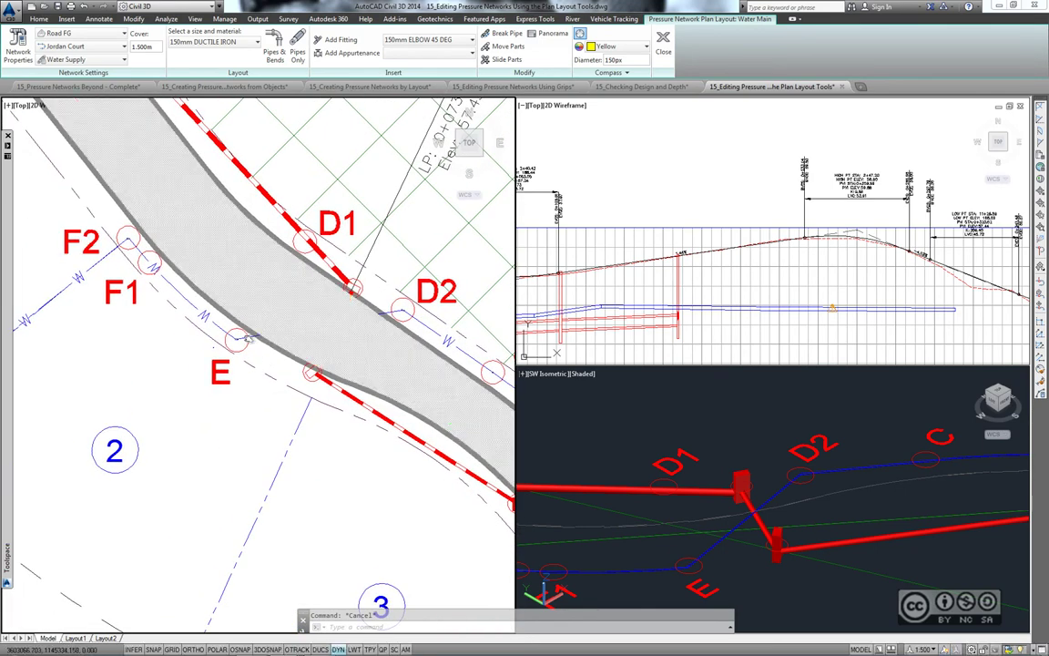
pyautogui.scroll(4, 338, 356)
pyautogui.click(337, 358)
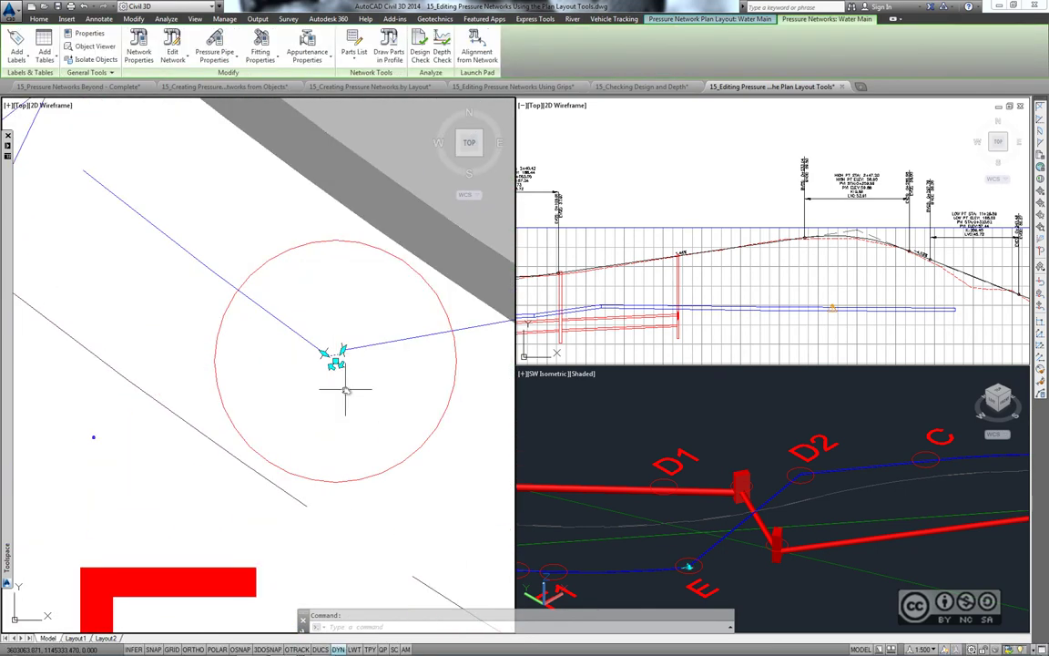
pyautogui.click(172, 46)
pyautogui.click(337, 39)
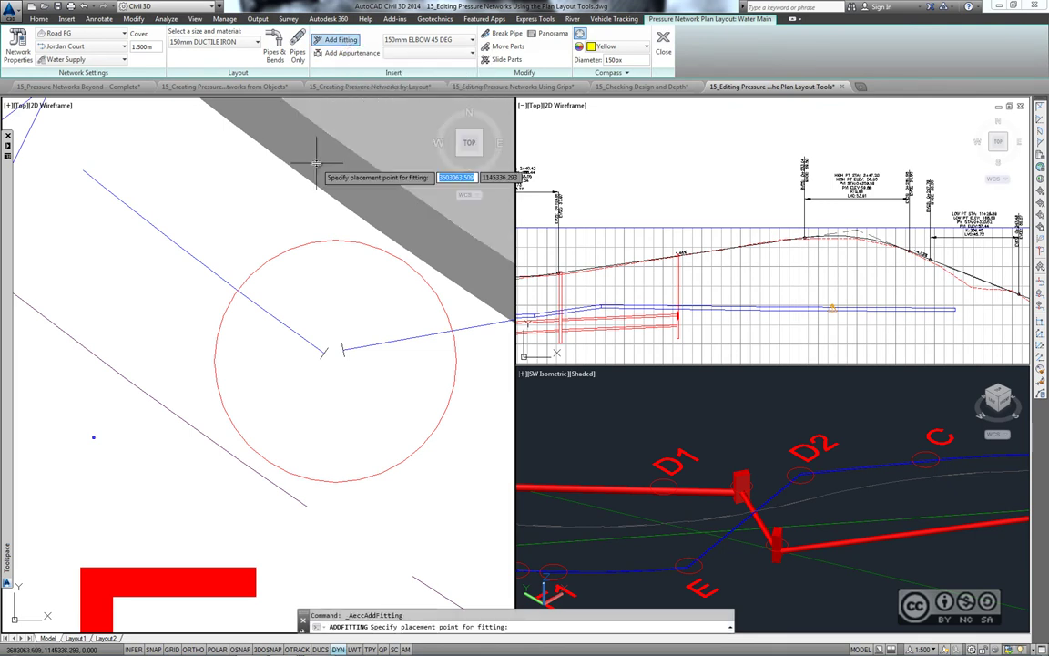
pyautogui.scroll(4, 324, 367)
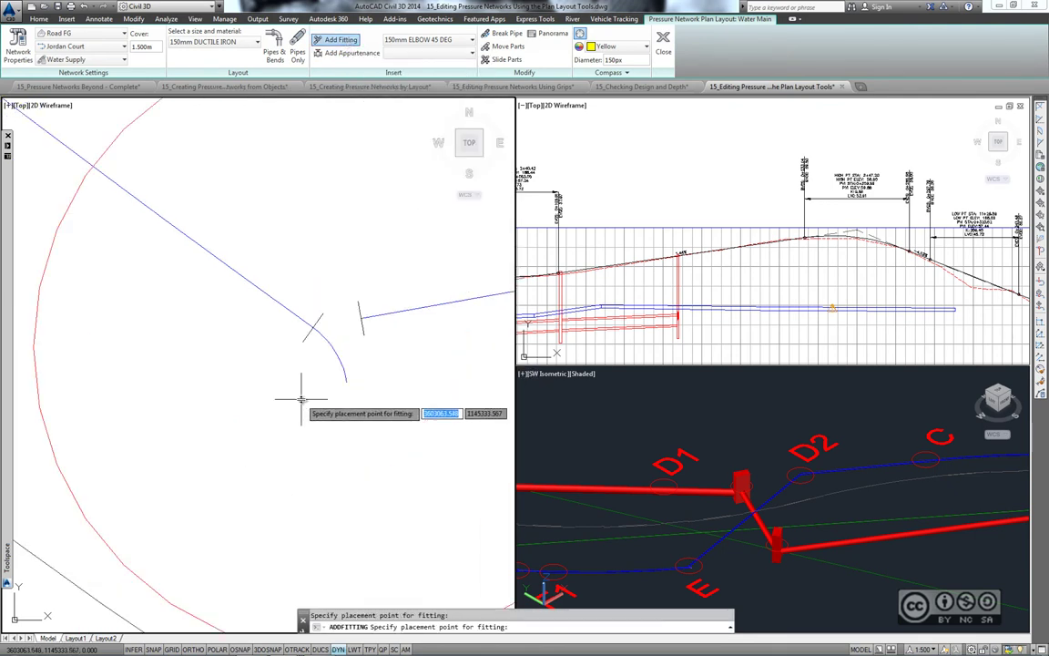
pyautogui.click(337, 373)
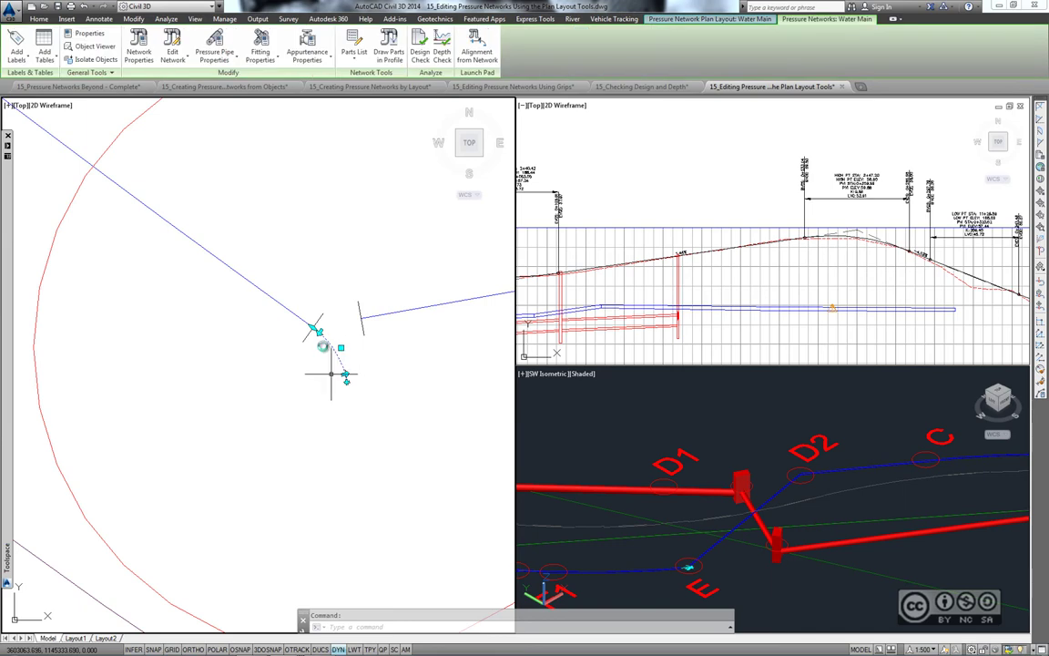
pyautogui.moveTo(374, 350); pyautogui.dragTo(261, 297, button='middle')
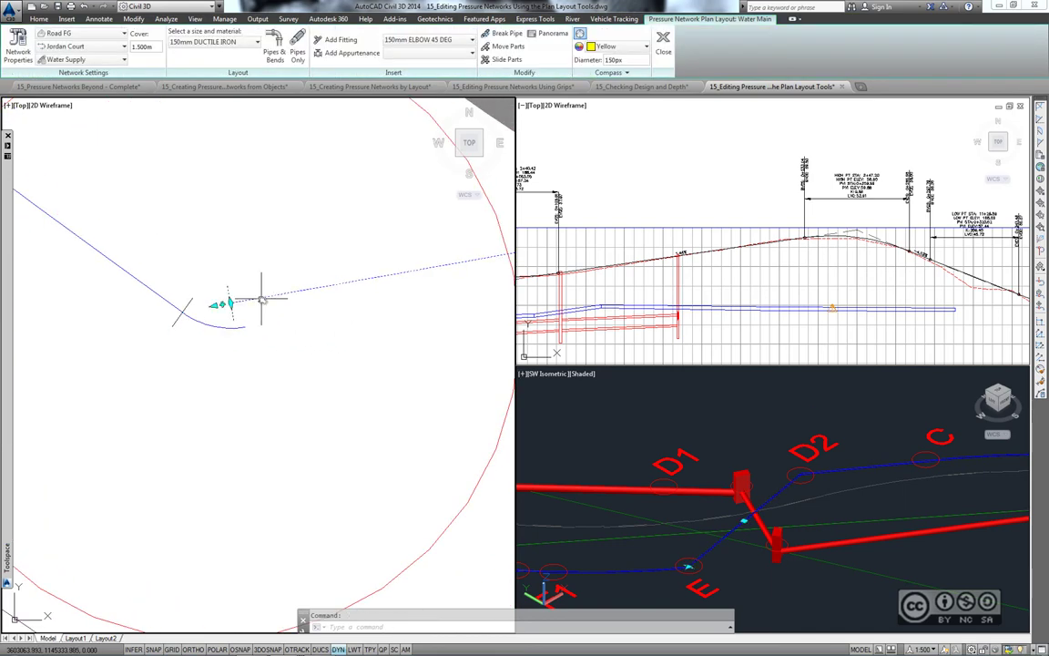
pyautogui.press('Return')
# - Stretch the elbow's end grip so the straight pipe joins the bend
pyautogui.click(231, 302)
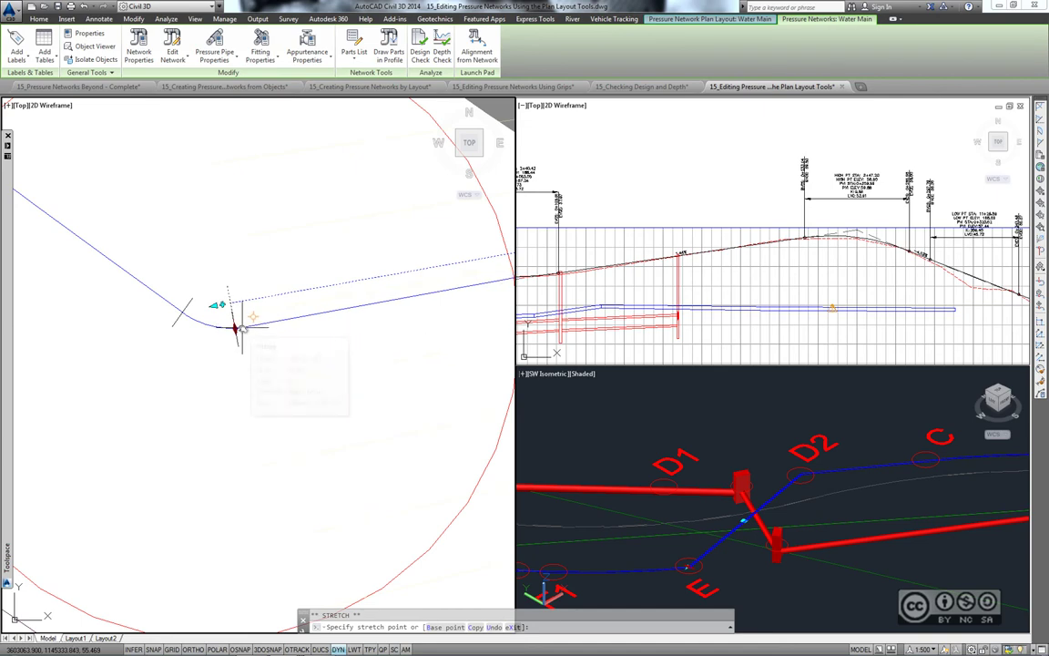
pyautogui.press('Escape')
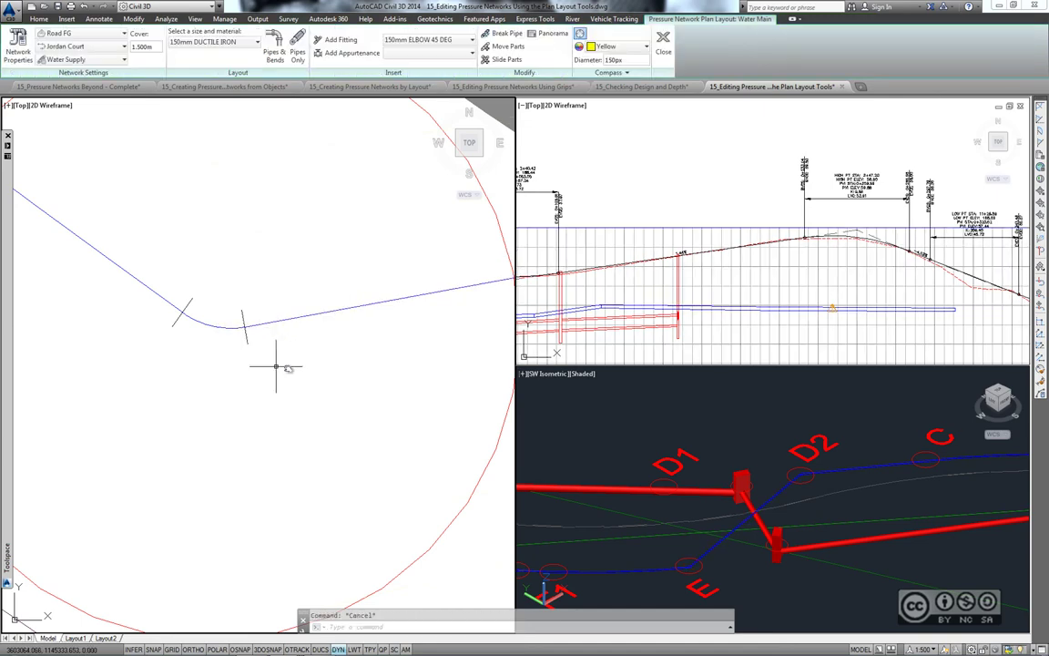
pyautogui.scroll(-2, 276, 367)
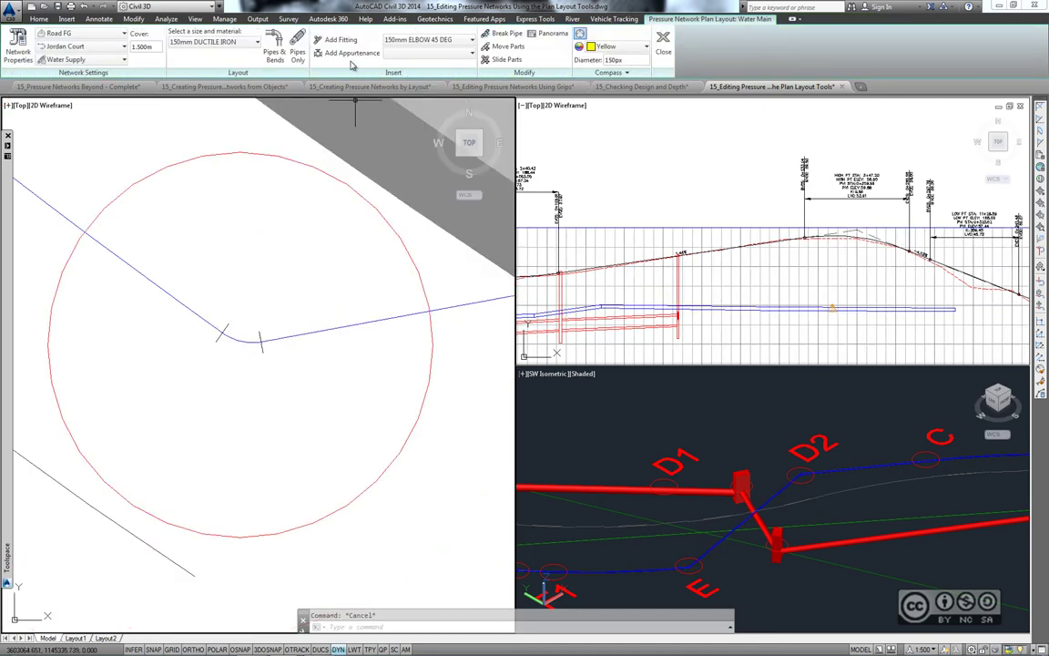
pyautogui.click(450, 41)
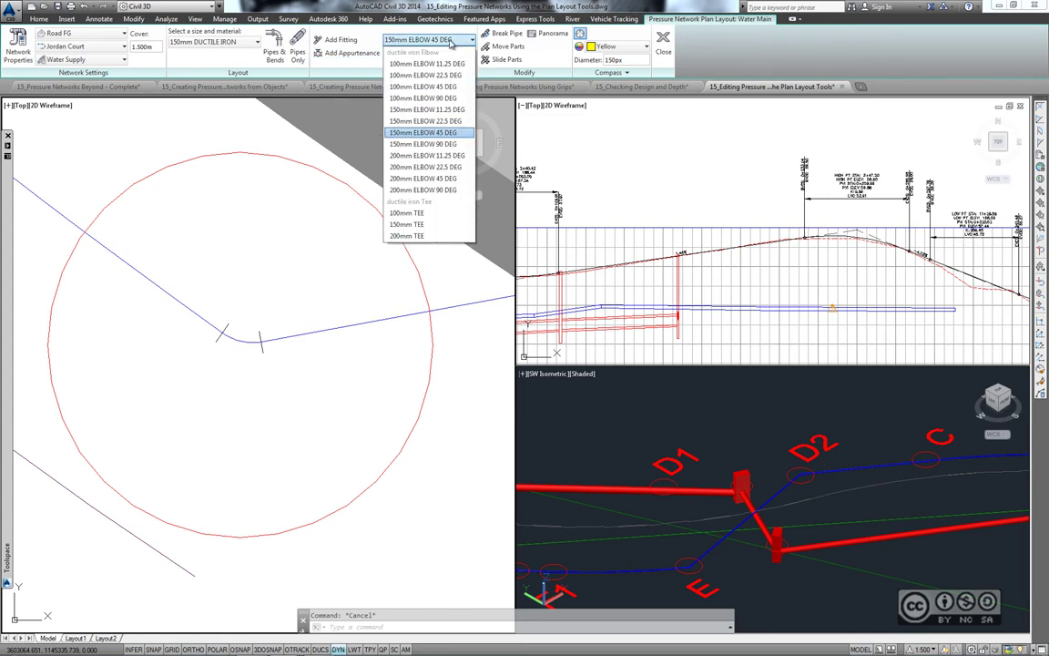
# - Choose the 150mm TEE fitting and delete the old elbow at the bend near F1
pyautogui.click(433, 231)
pyautogui.scroll(-5, 273, 341)
pyautogui.scroll(3, 282, 304)
pyautogui.scroll(3, 274, 234)
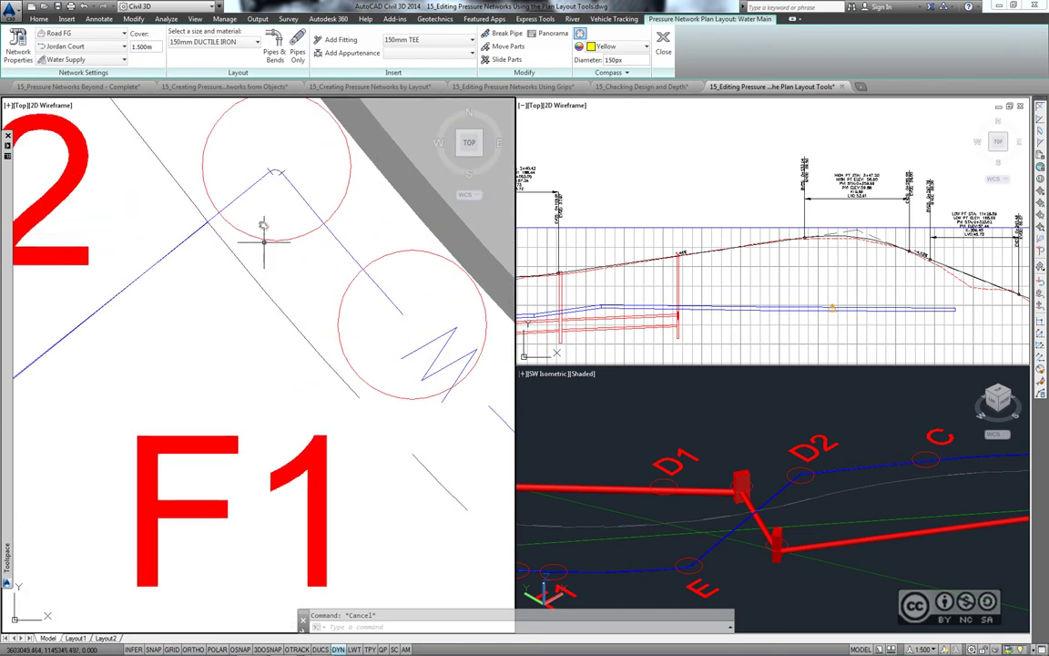
pyautogui.scroll(2, 342, 321)
pyautogui.click(341, 321)
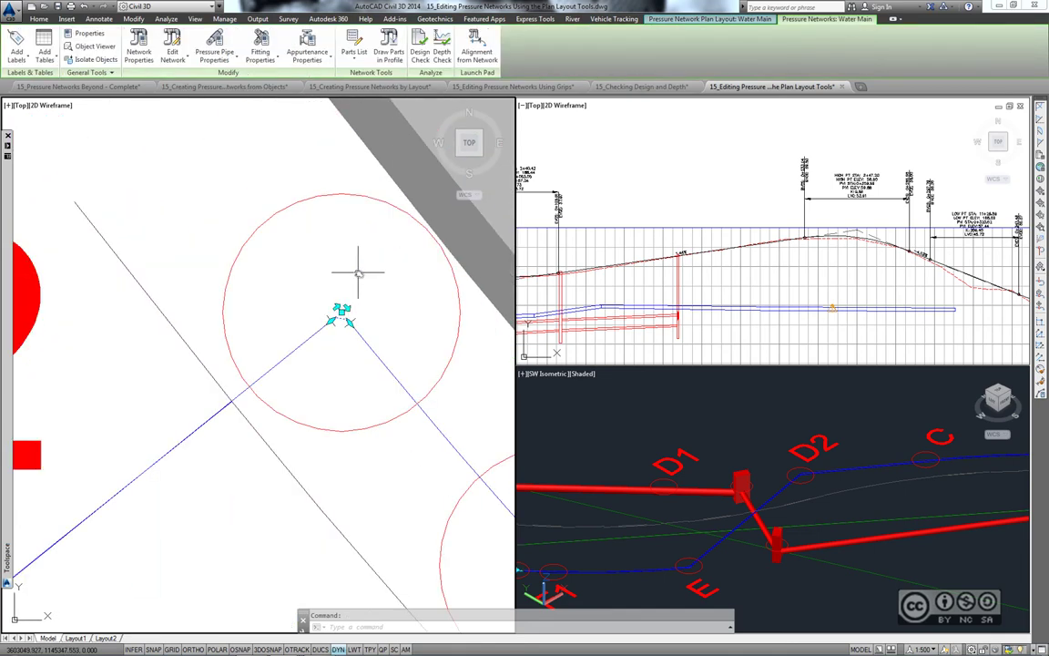
pyautogui.press('Delete')
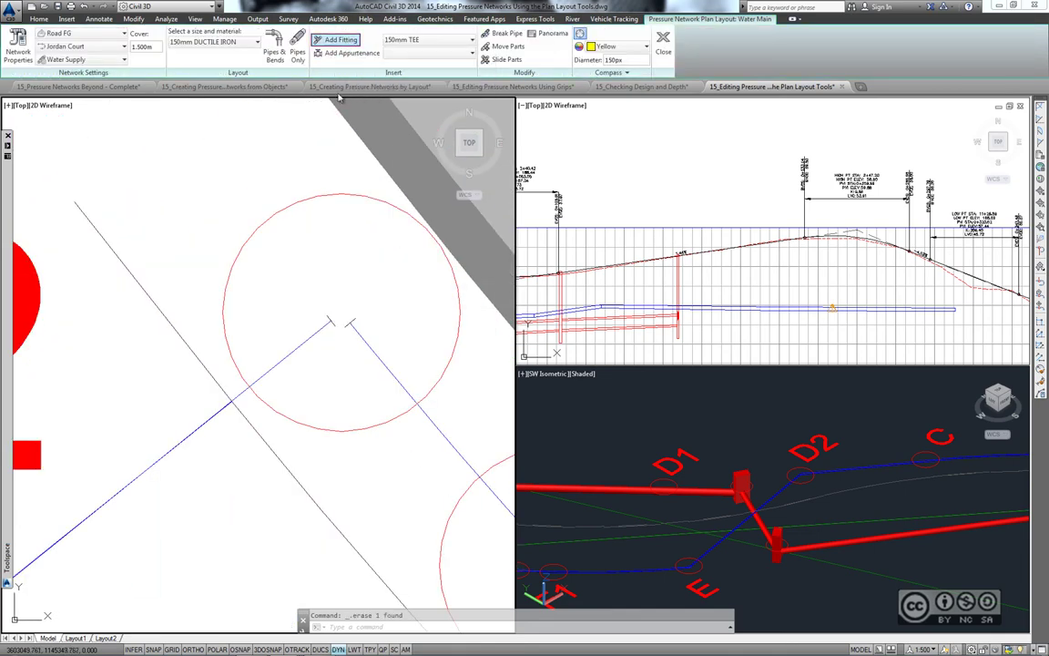
pyautogui.scroll(2, 351, 321)
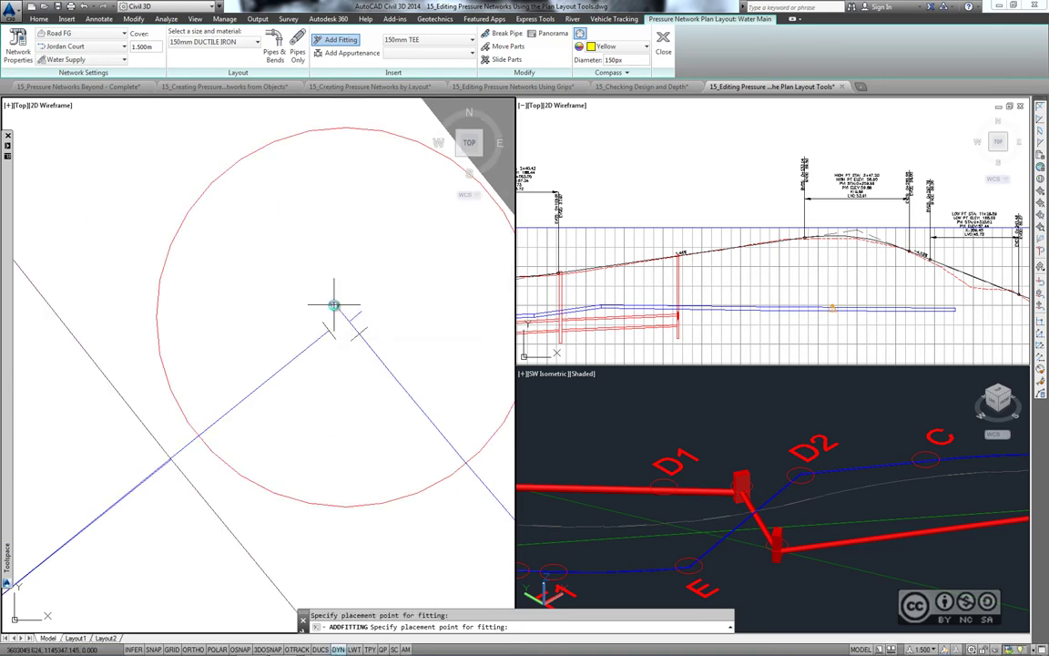
pyautogui.press('Escape')
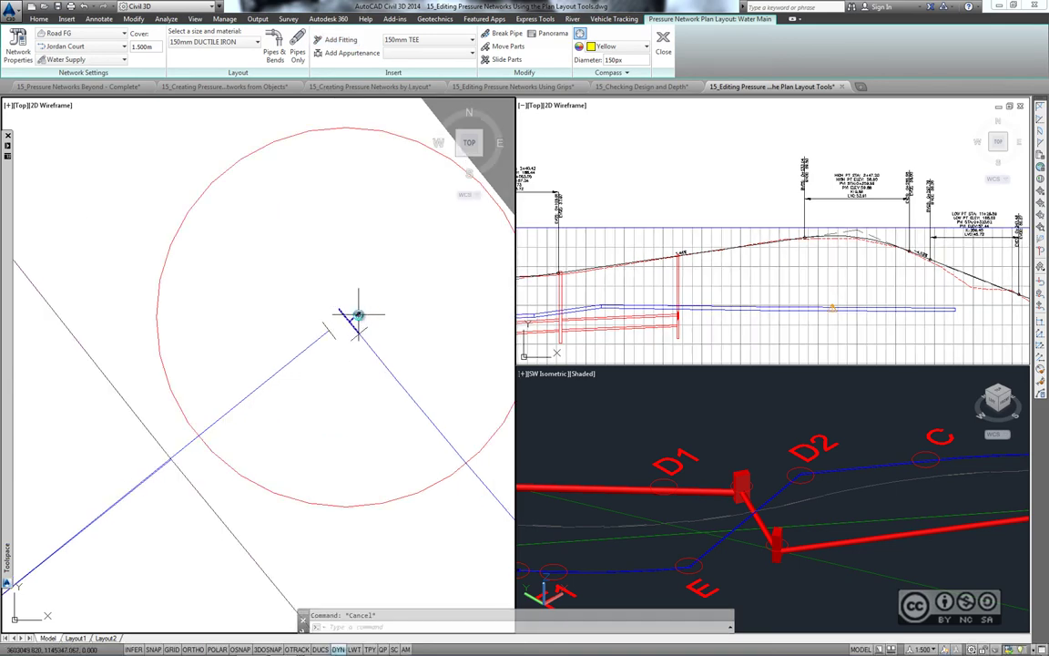
# - Move the new tee to the junction where the two pipes meet
pyautogui.click(357, 315)
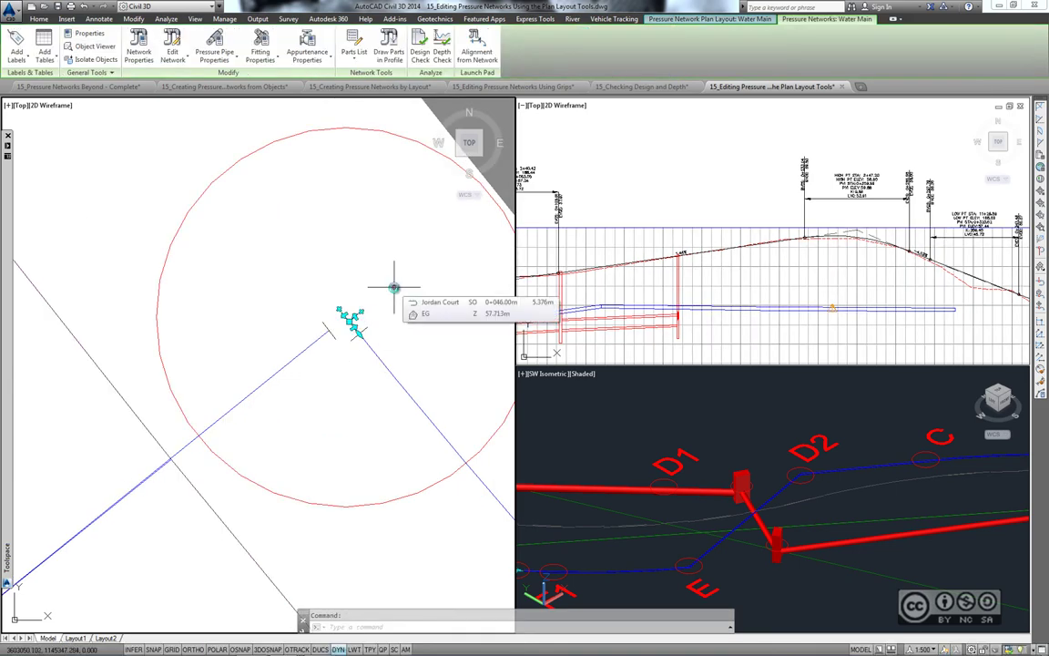
pyautogui.scroll(2, 360, 344)
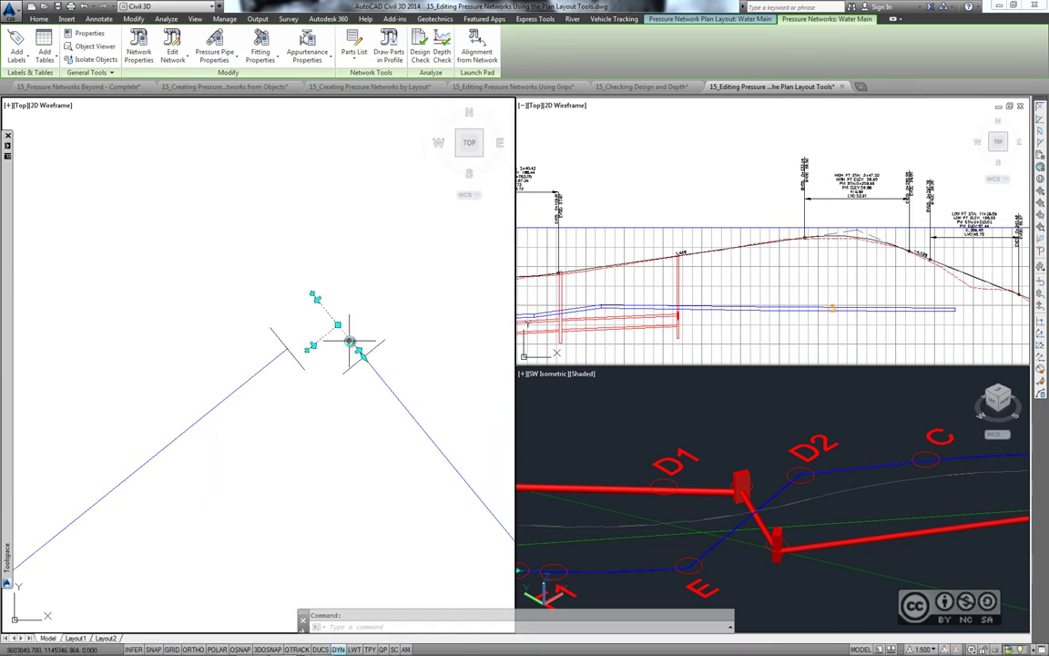
pyautogui.doubleClick(270, 304)
pyautogui.click(273, 288)
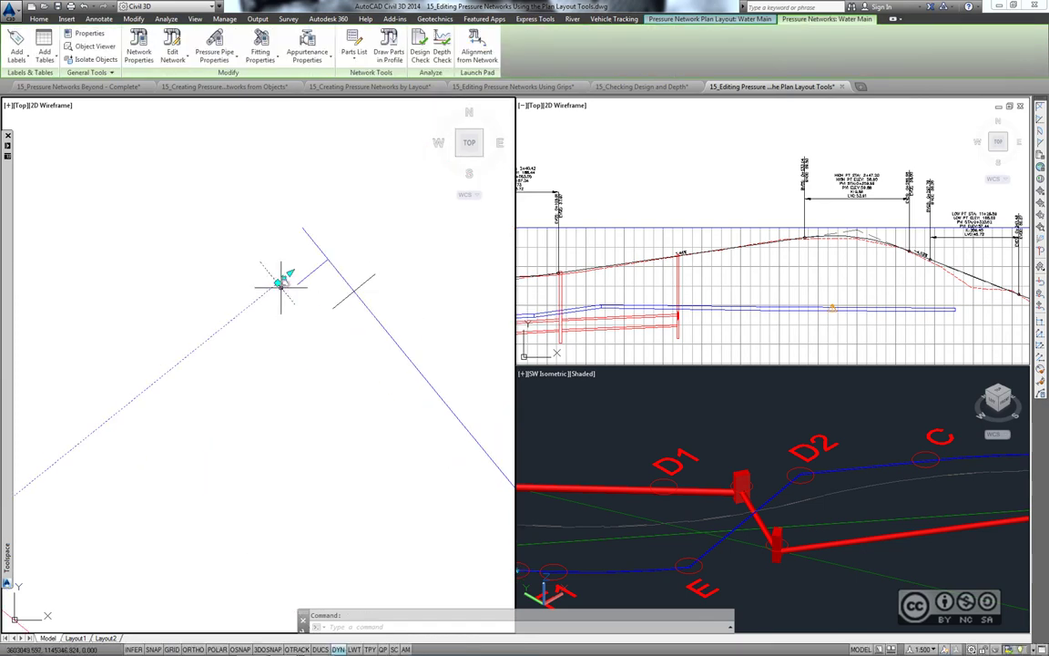
pyautogui.moveTo(281, 276); pyautogui.dragTo(325, 248)
pyautogui.scroll(-2, 325, 248)
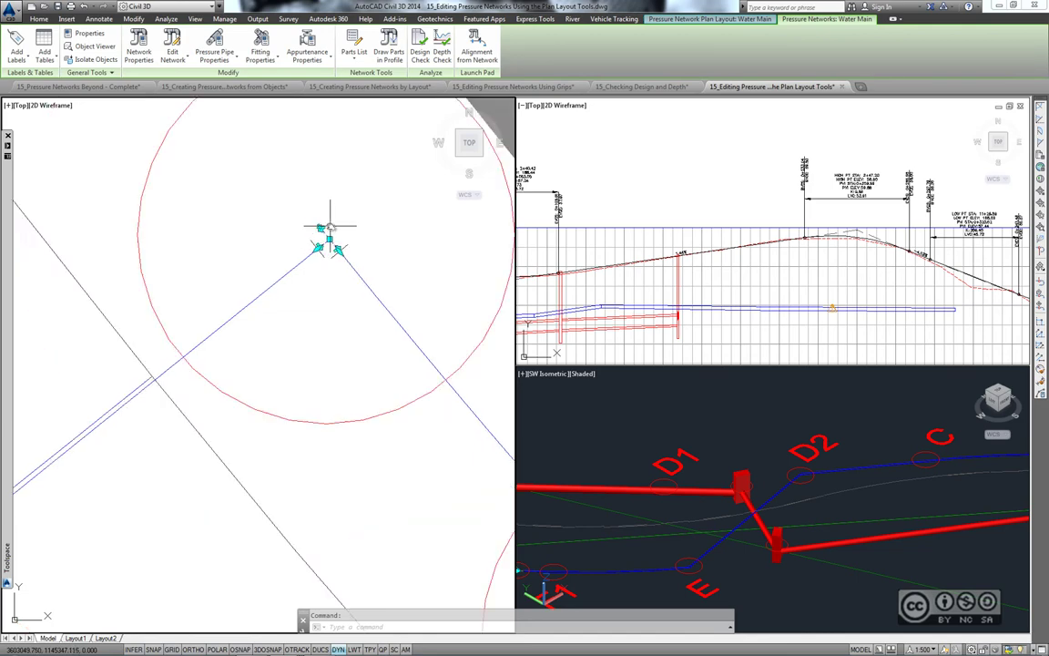
pyautogui.scroll(2, 364, 335)
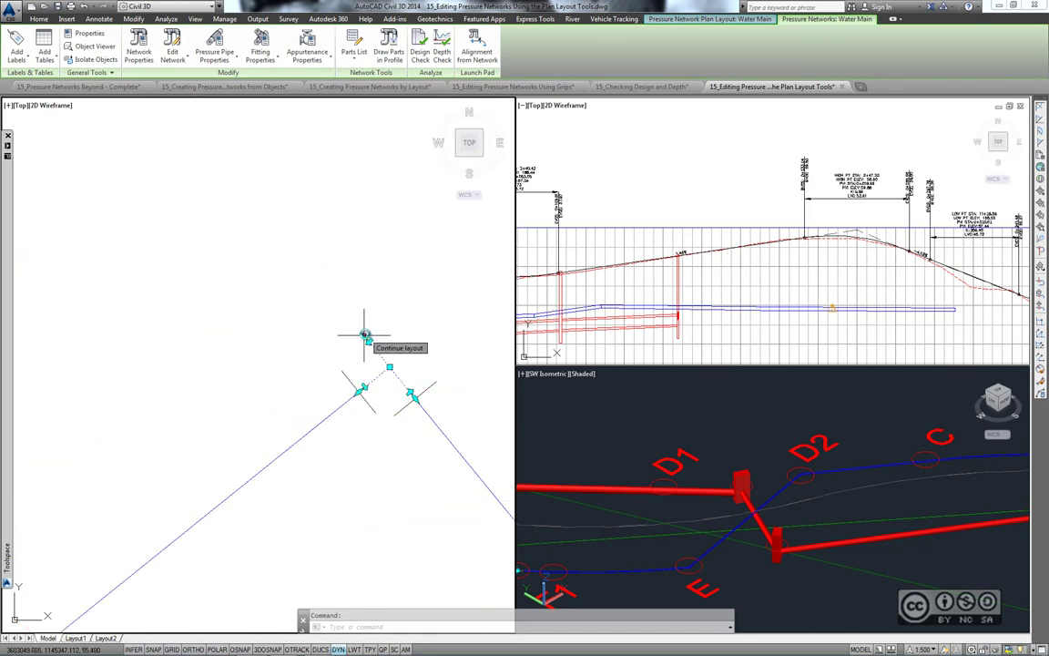
# - Start a pipe run from the tee, cancel it, and pan along the water main
pyautogui.click(366, 336)
pyautogui.scroll(3, 276, 424)
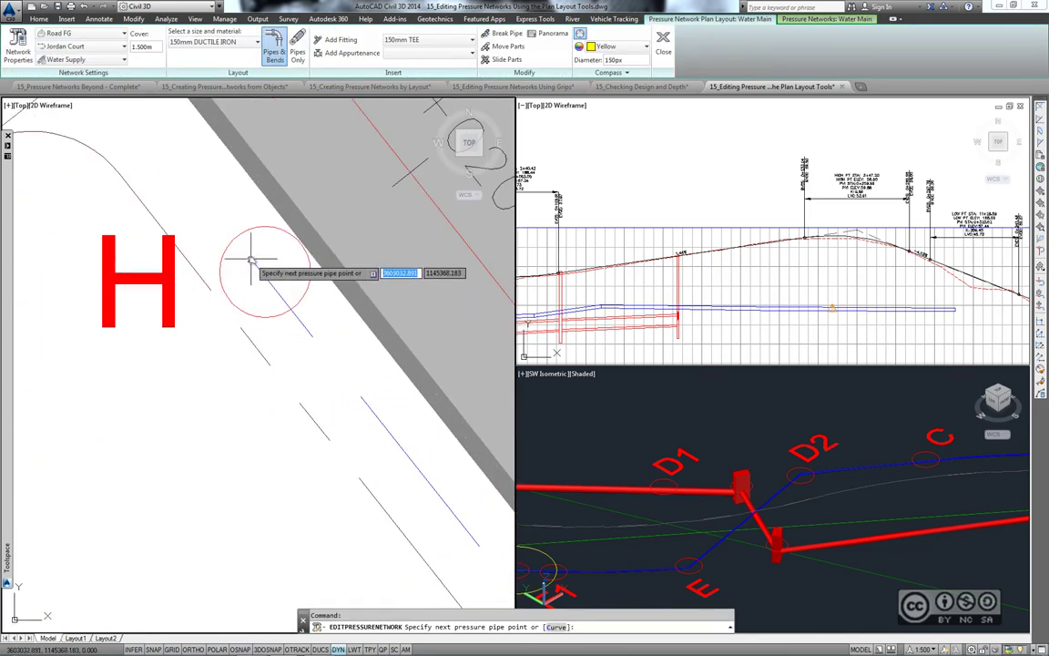
pyautogui.keyDown('shift'); pyautogui.rightClick(251, 263); pyautogui.keyUp('shift')
pyautogui.click(273, 389)
pyautogui.press('Escape')
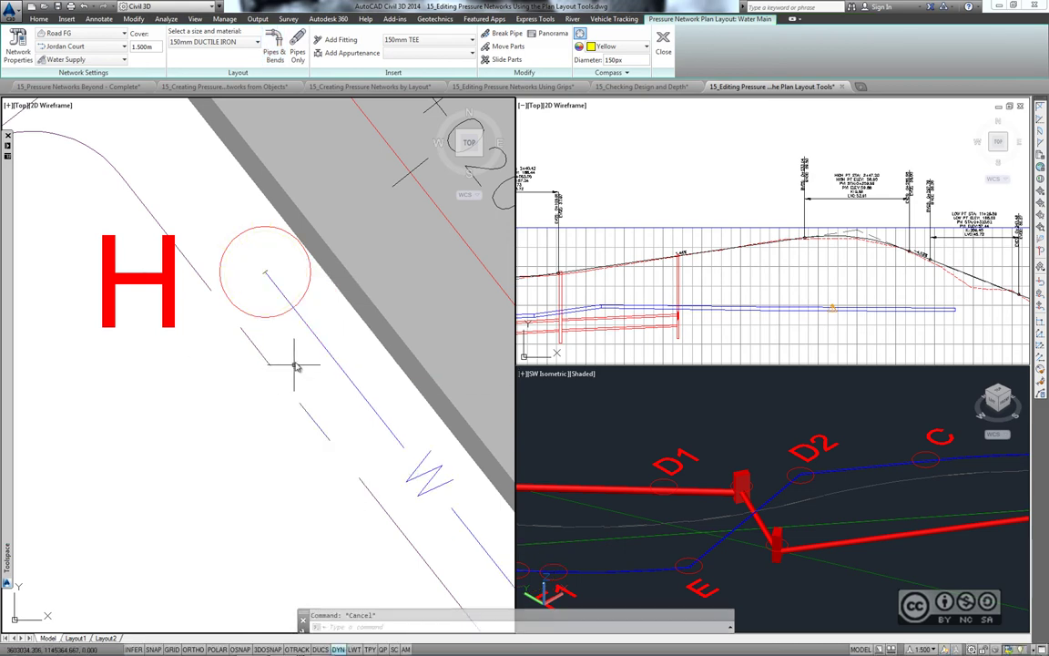
pyautogui.moveTo(293, 356); pyautogui.dragTo(211, 315, button='middle')
pyautogui.scroll(-5, 287, 430)
pyautogui.scroll(5, 292, 456)
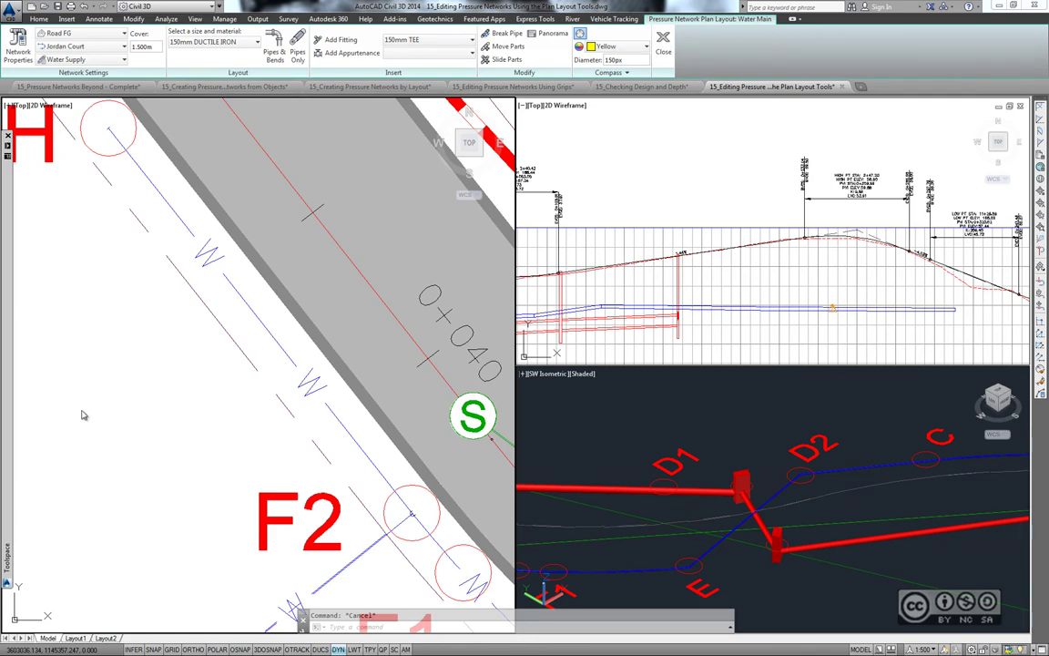
# - Open 15_Editing Pressure Networks Using the Profile Editing Tools.dwg from the Select File dialog
pyautogui.click(44, 7)
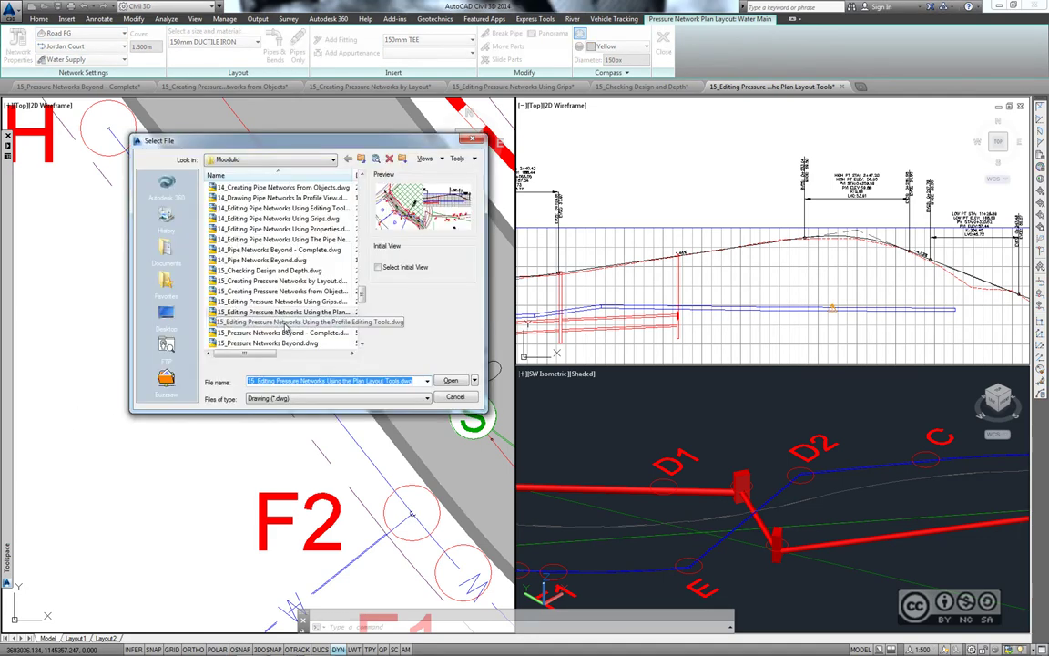
pyautogui.click(286, 324)
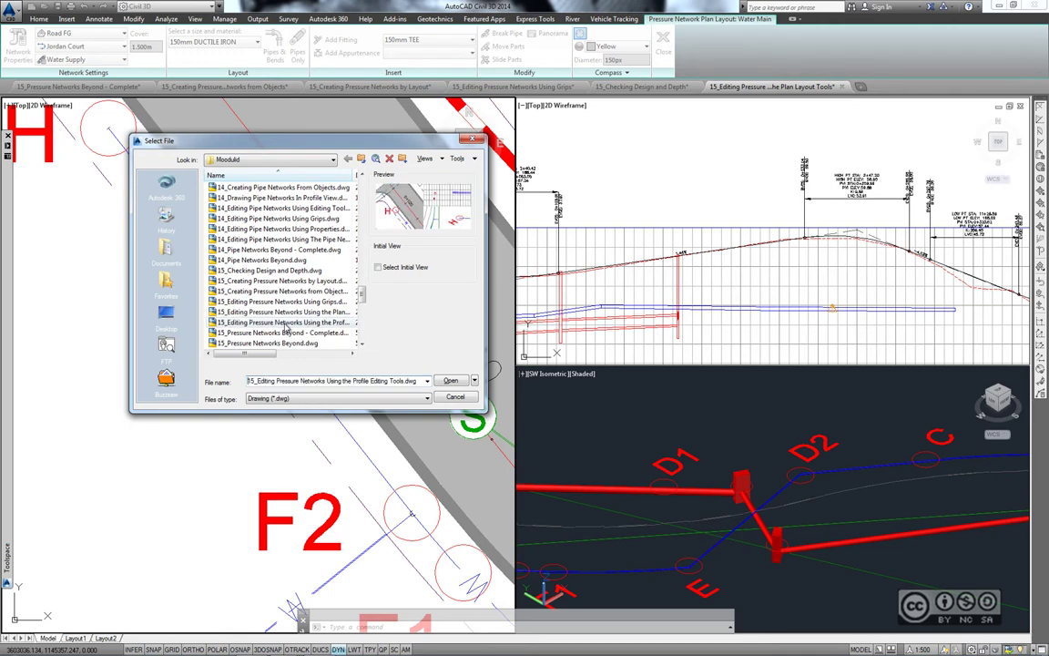
pyautogui.click(450, 382)
# - Select the water main pipe between H and F2 and the fitting at its junction
pyautogui.moveTo(245, 576); pyautogui.dragTo(243, 385, button='middle')
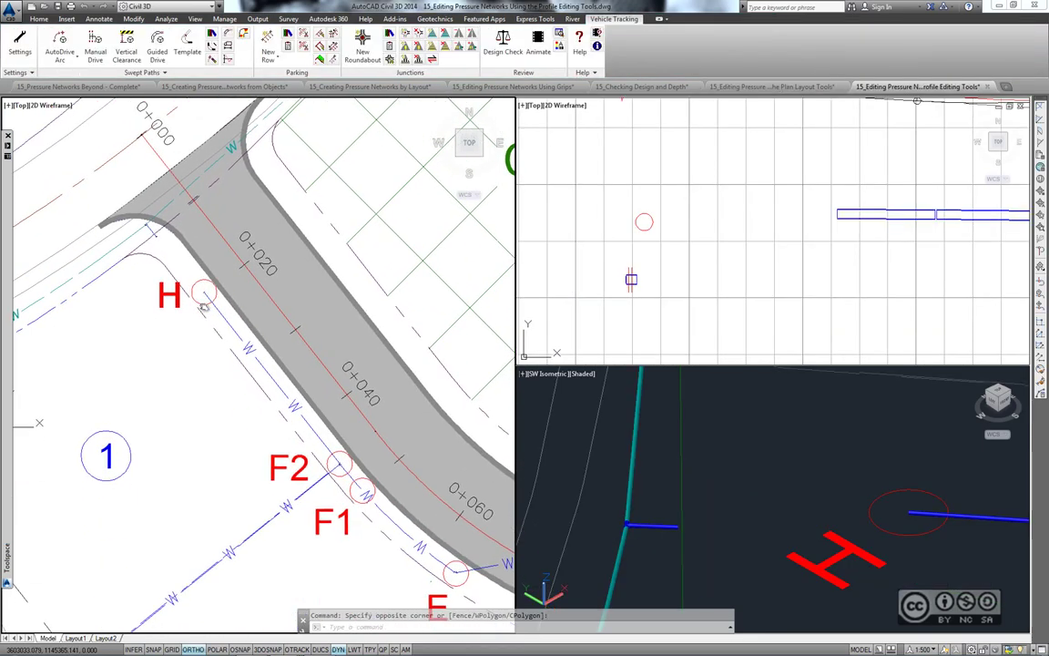
pyautogui.scroll(2, 244, 387)
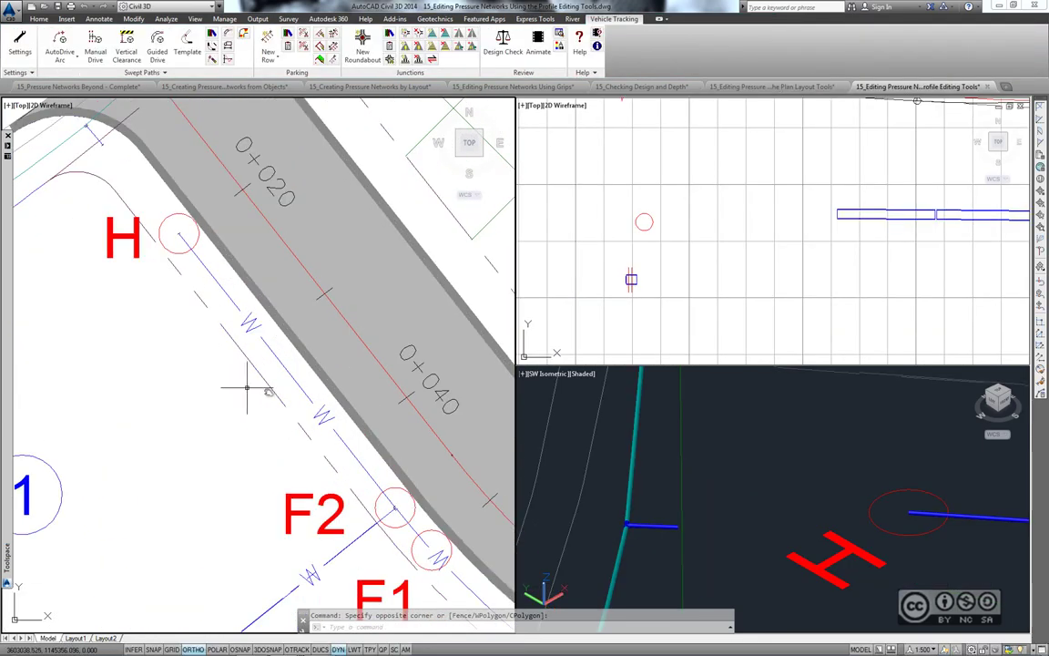
pyautogui.click(298, 387)
pyautogui.scroll(3, 299, 388)
pyautogui.scroll(3, 299, 387)
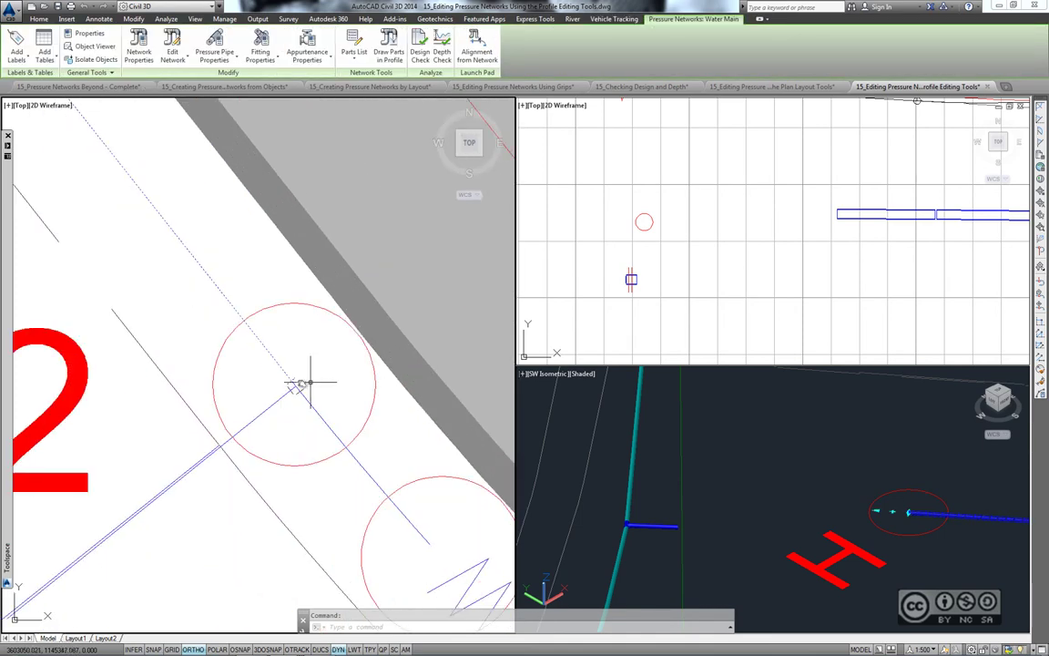
pyautogui.click(295, 387)
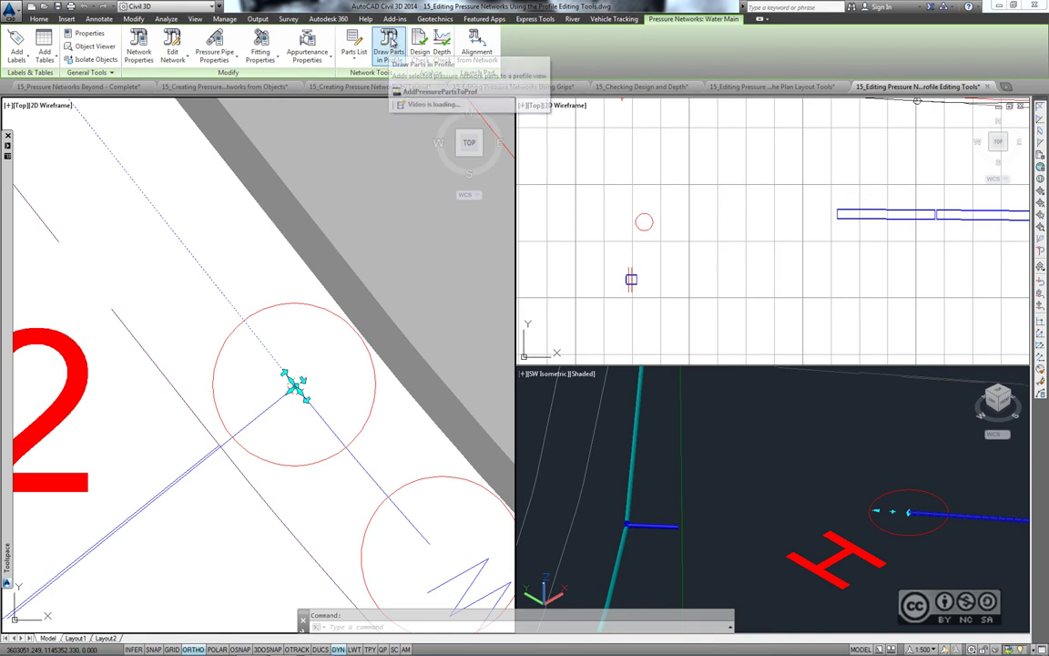
# - Draw the selected pipe and fitting in the Jordan Court1 profile view
pyautogui.click(392, 41)
pyautogui.scroll(-3, 693, 232)
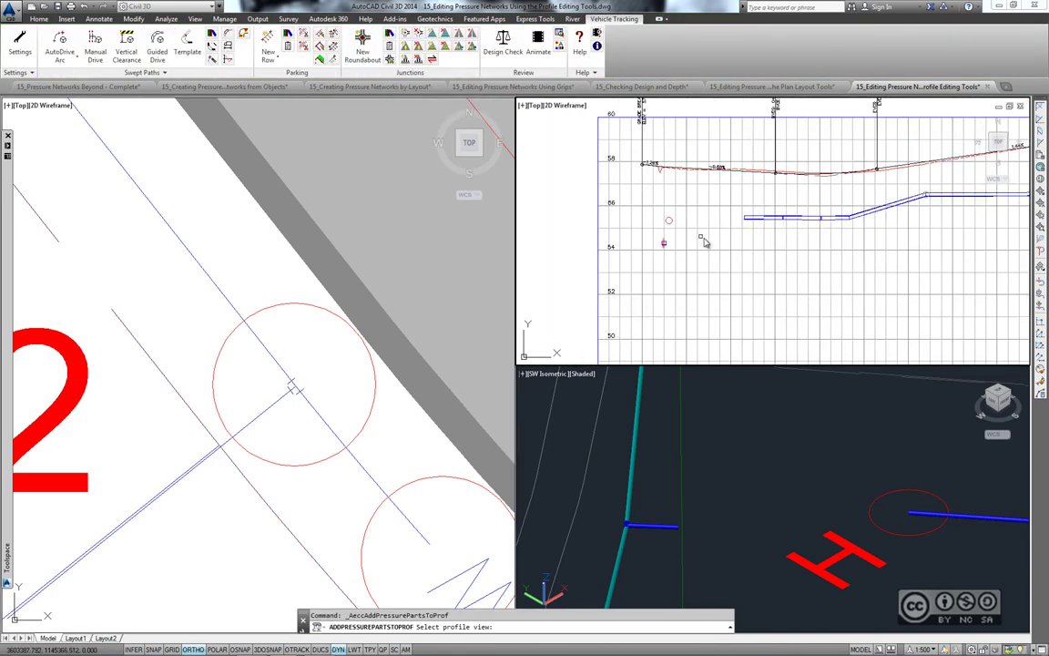
pyautogui.moveTo(670, 232); pyautogui.dragTo(688, 289, button='middle')
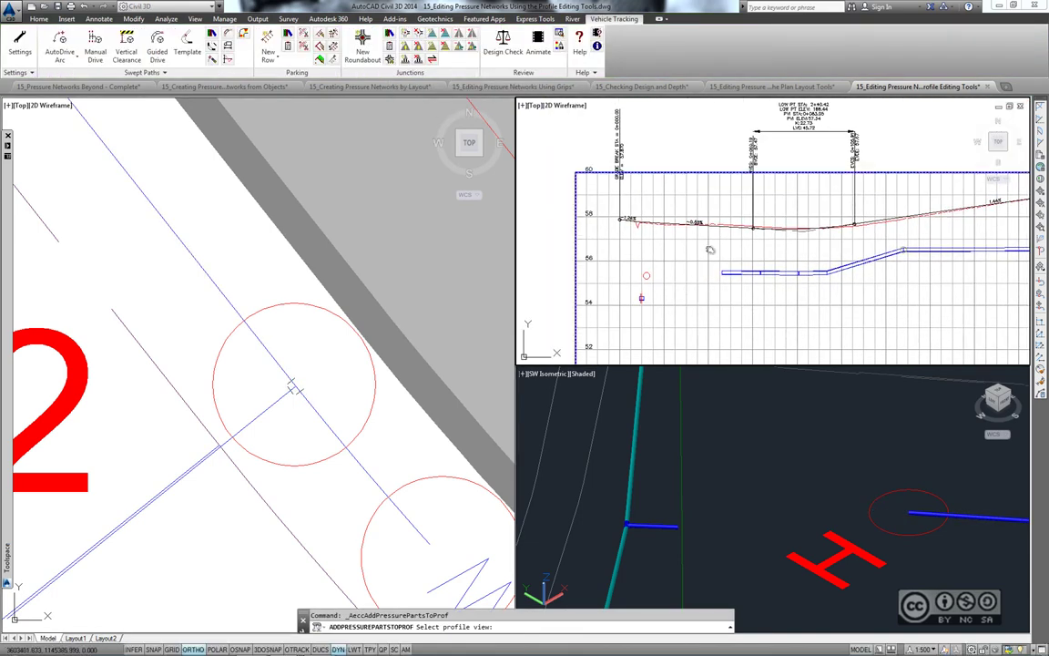
pyautogui.click(710, 249)
pyautogui.scroll(3, 706, 248)
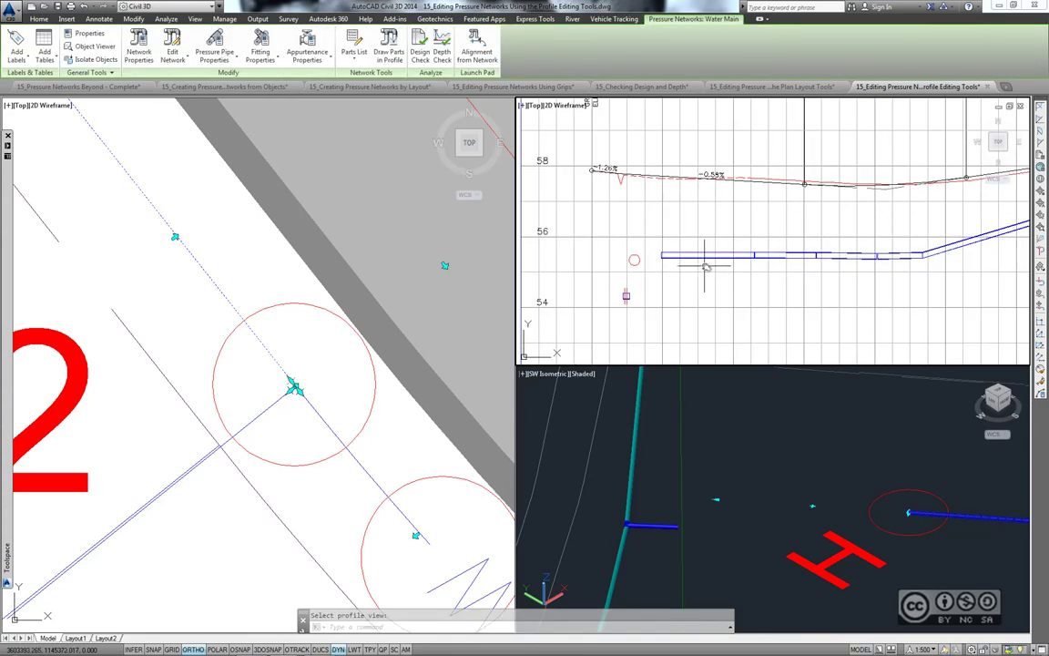
pyautogui.moveTo(706, 266)
pyautogui.scroll(2, 701, 257)
pyautogui.scroll(1, 683, 228)
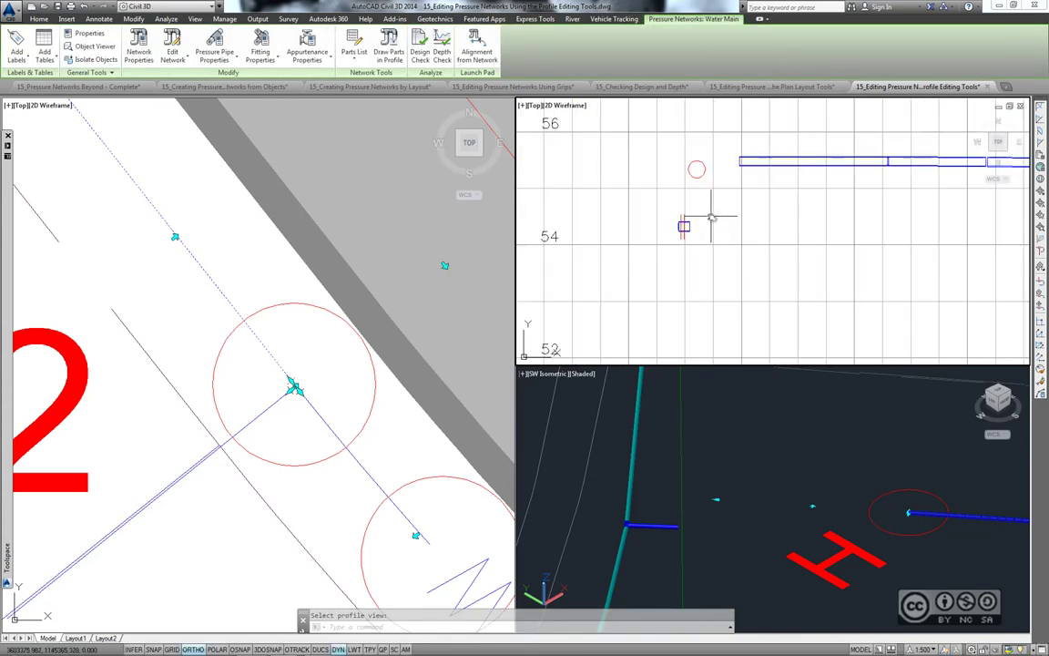
pyautogui.scroll(1, 656, 260)
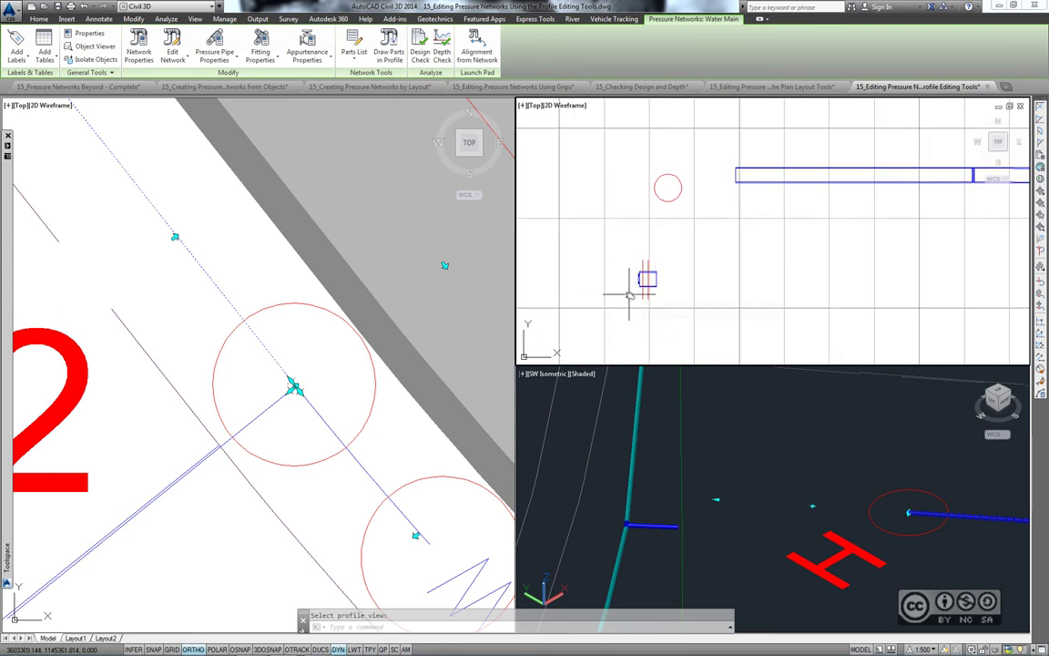
pyautogui.moveTo(629, 294)
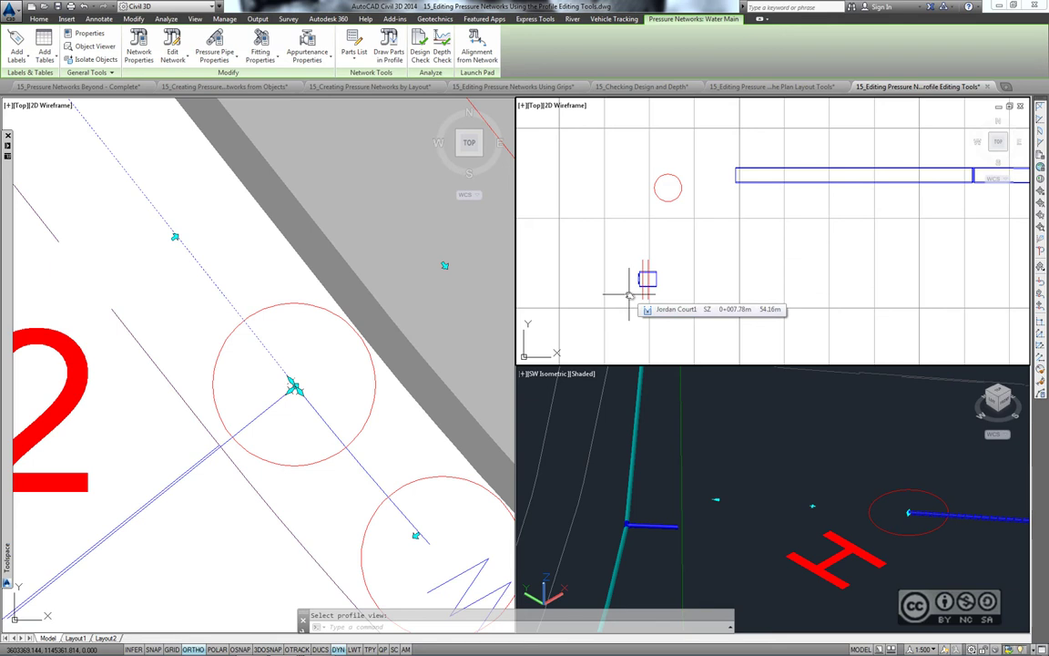
# - Select the profile pipe for profile layout editing with the 150mm ELBOW 45 DEG bend chosen
pyautogui.click(747, 175)
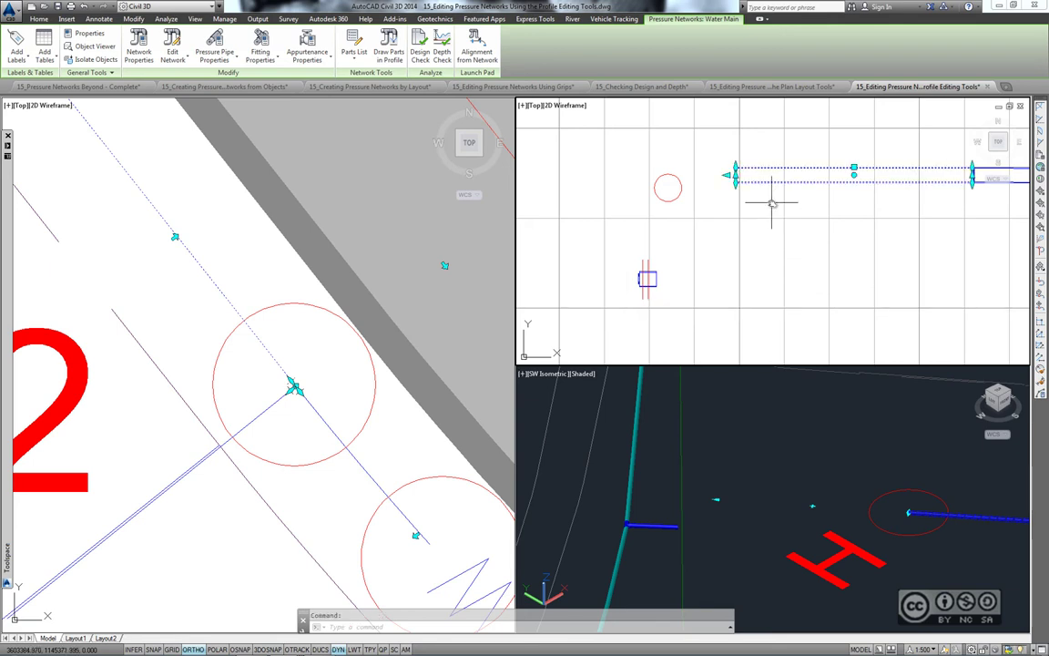
pyautogui.click(173, 60)
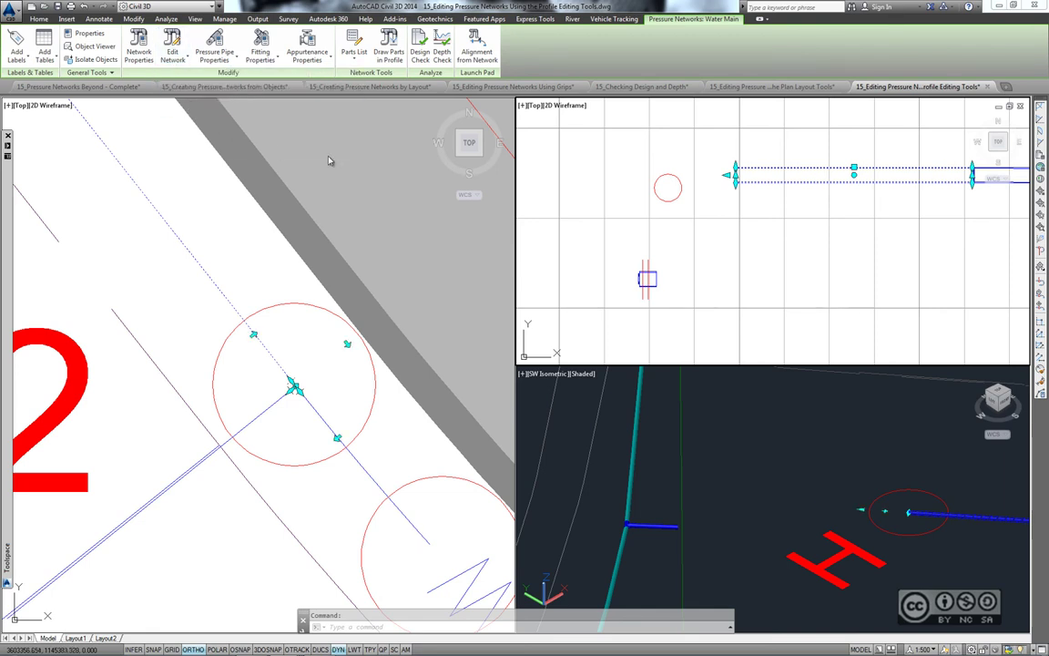
pyautogui.click(172, 45)
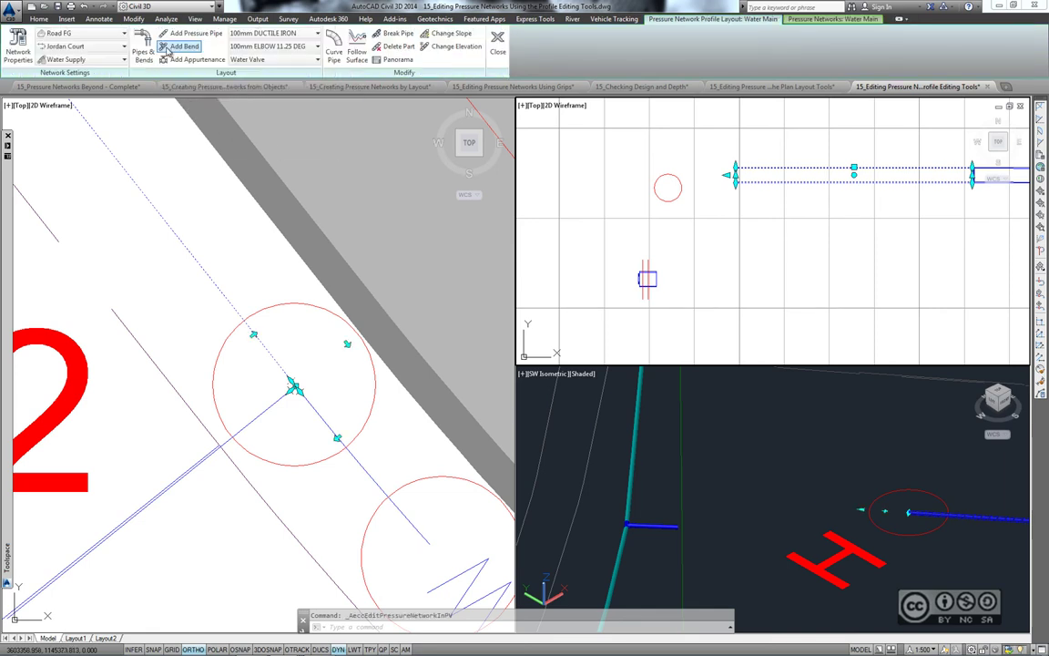
pyautogui.click(258, 46)
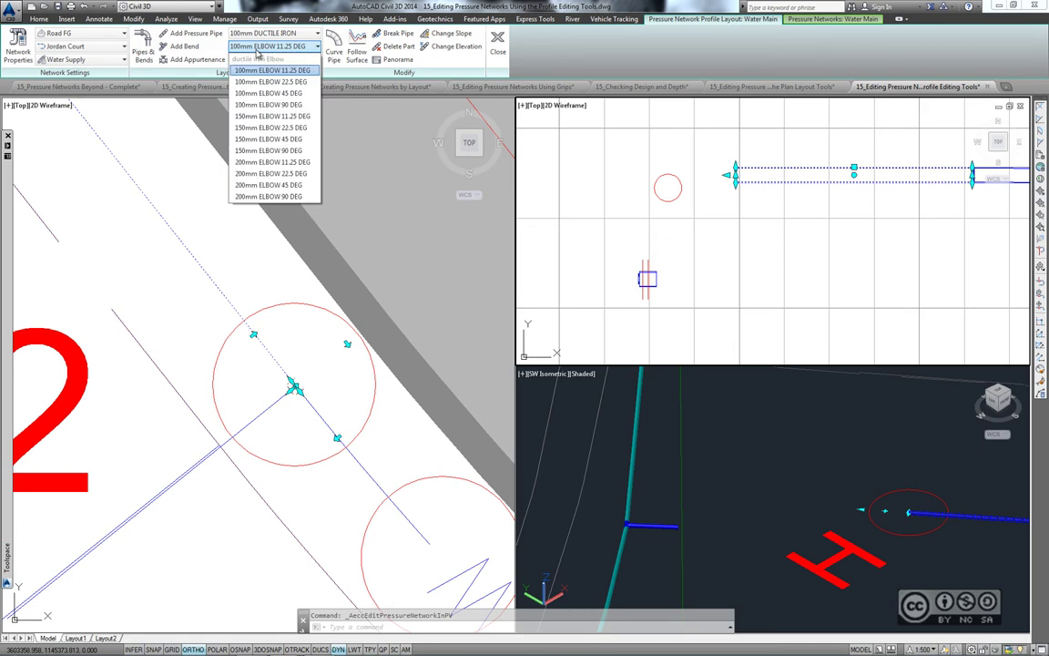
pyautogui.click(304, 144)
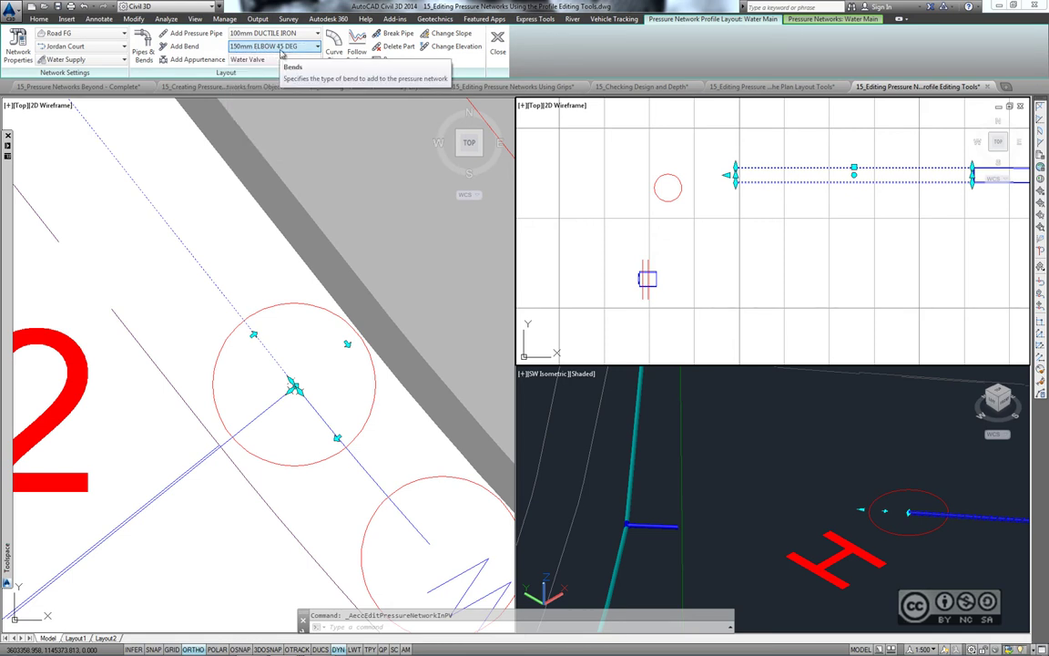
# - Add the 45-degree elbow counterclockwise at the short pipe's end
pyautogui.click(182, 46)
pyautogui.moveTo(726, 229); pyautogui.dragTo(744, 276, button='middle')
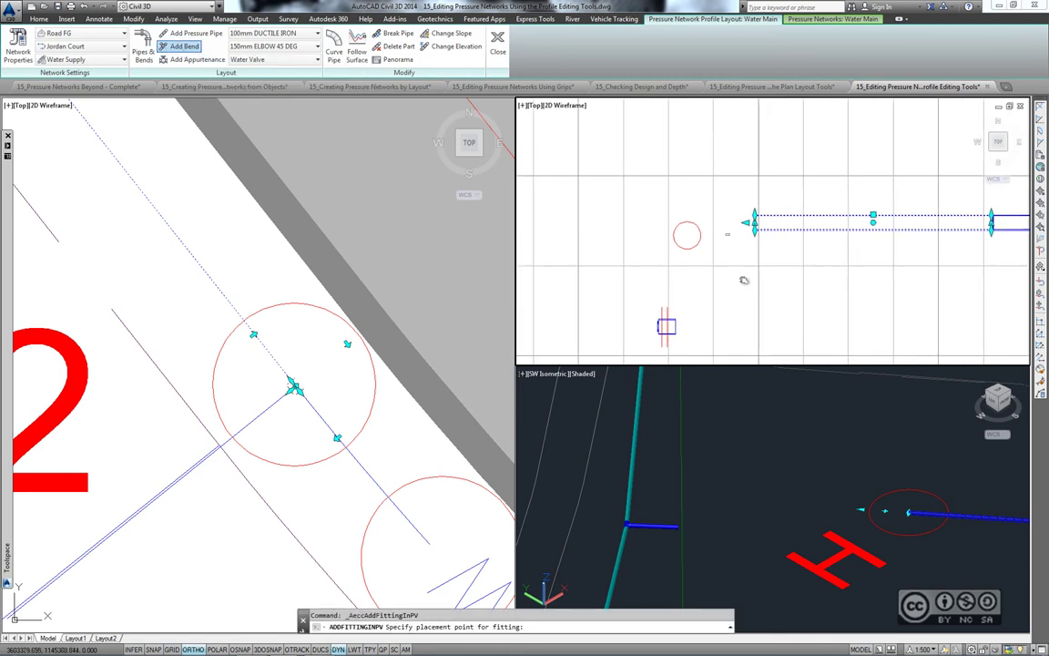
pyautogui.scroll(2, 686, 225)
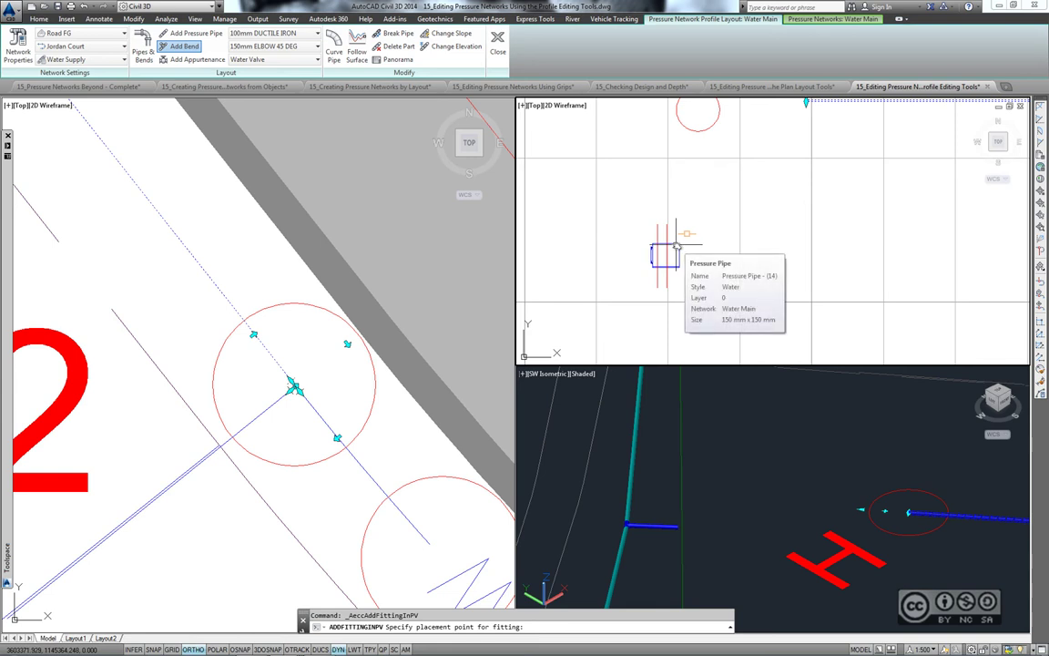
pyautogui.click(676, 246)
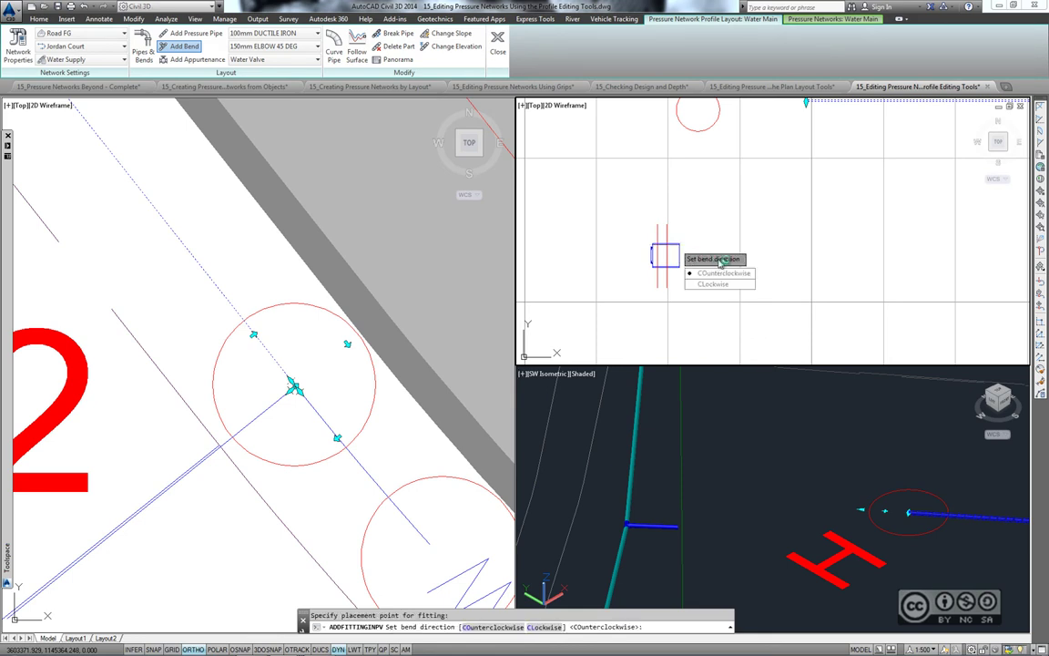
pyautogui.click(721, 275)
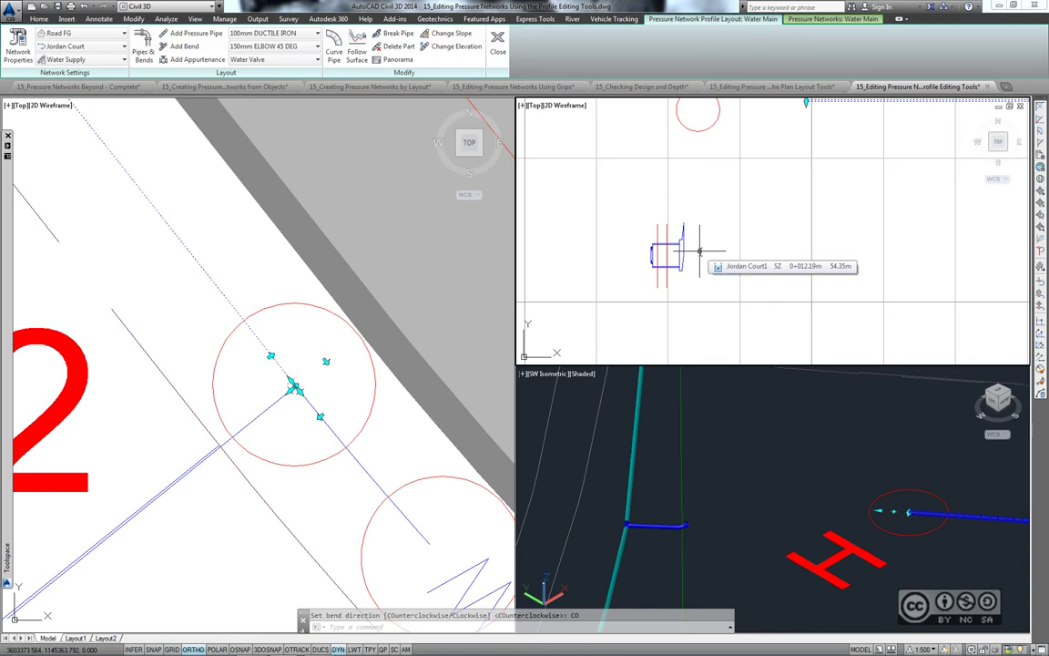
pyautogui.moveTo(683, 574)
pyautogui.mouseDown(button='middle')
pyautogui.moveTo(758, 484)
pyautogui.moveTo(803, 497)
pyautogui.moveTo(752, 485)
pyautogui.mouseUp(button='middle')
pyautogui.scroll(3, 758, 484)
pyautogui.scroll(-2, 793, 464)
pyautogui.scroll(-2, 867, 462)
pyautogui.scroll(-3, 867, 462)
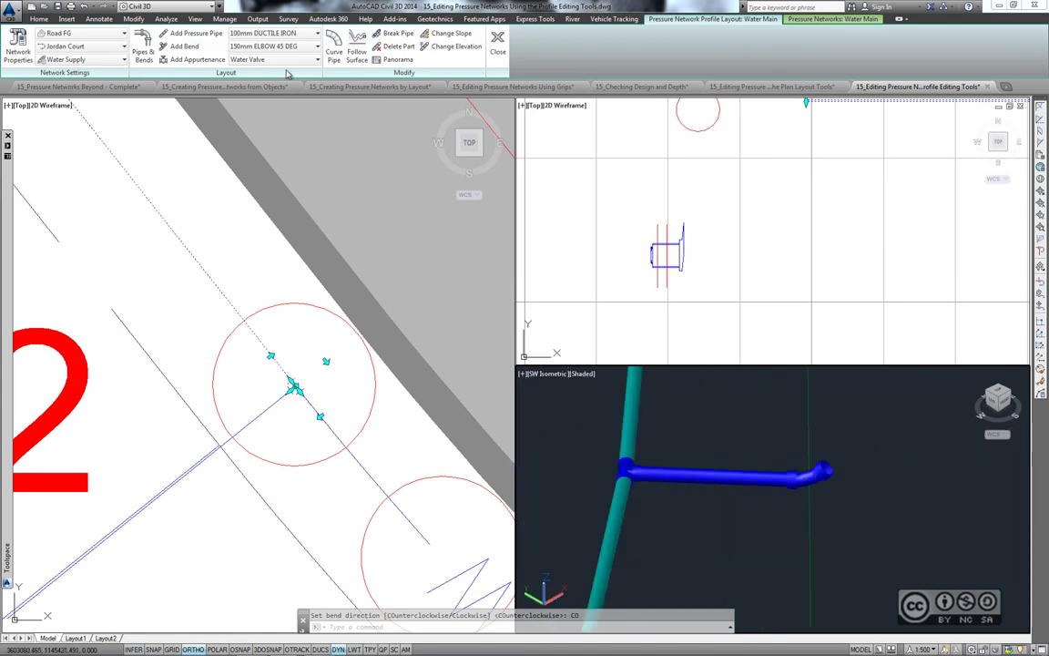
# - Add a 150mm DUCTILE IRON pipe from the fitting up to the circle centre in profile
pyautogui.click(300, 37)
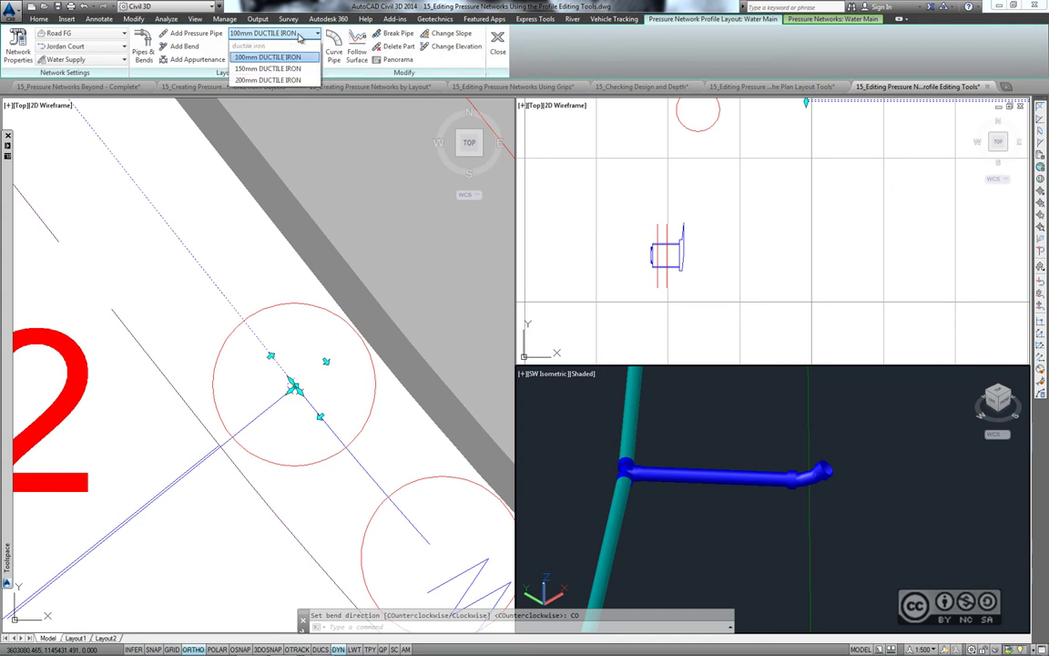
pyautogui.click(260, 70)
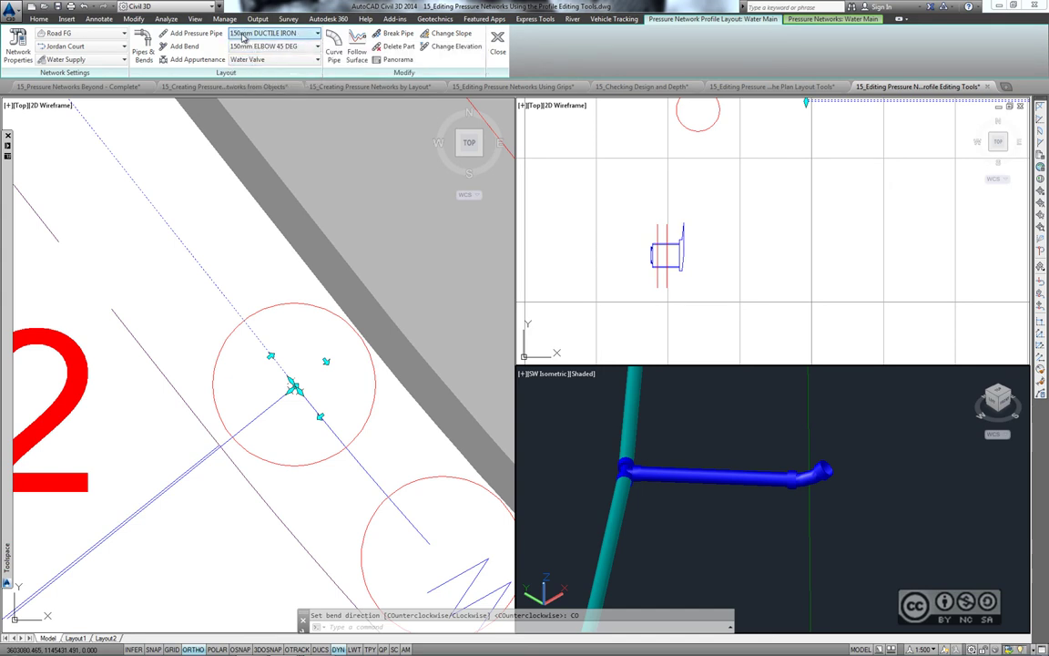
pyautogui.click(181, 35)
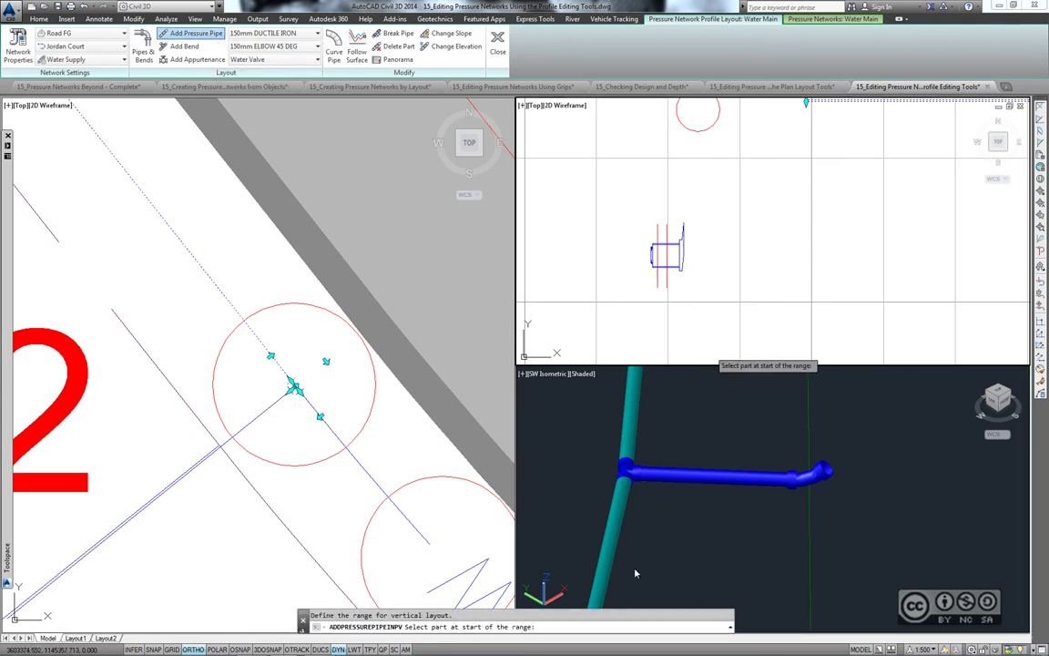
pyautogui.click(684, 234)
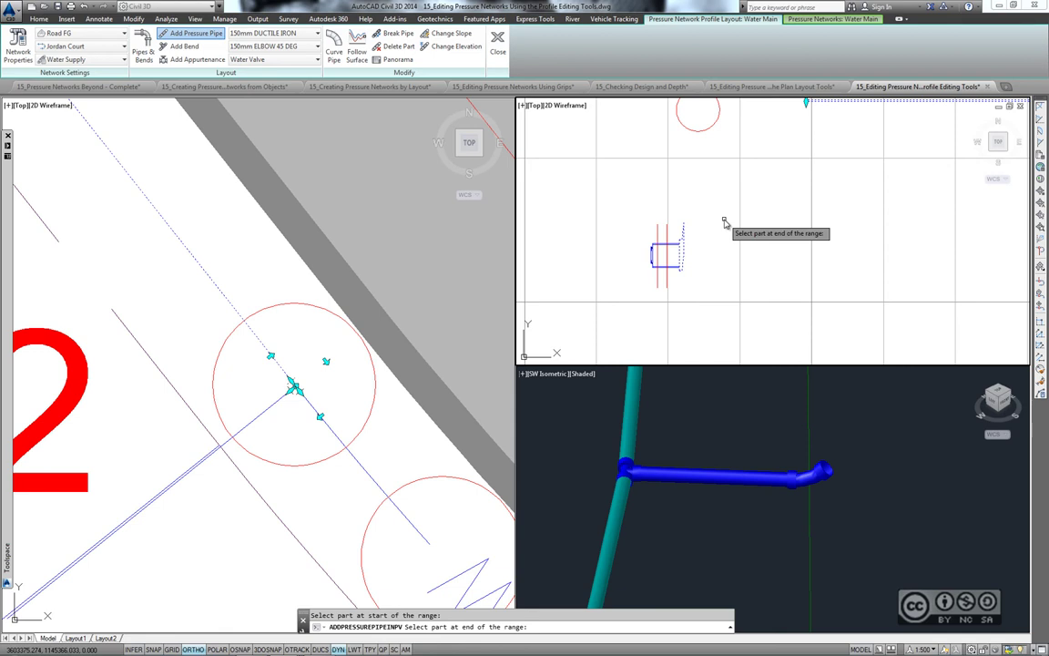
pyautogui.moveTo(725, 223); pyautogui.dragTo(676, 336, button='middle')
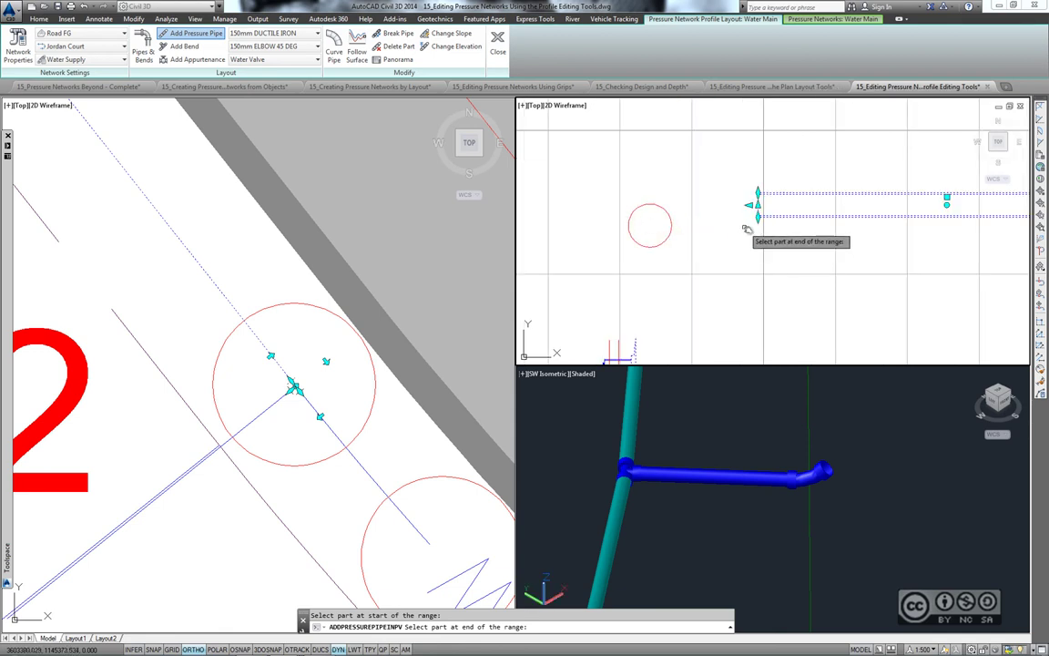
pyautogui.click(769, 208)
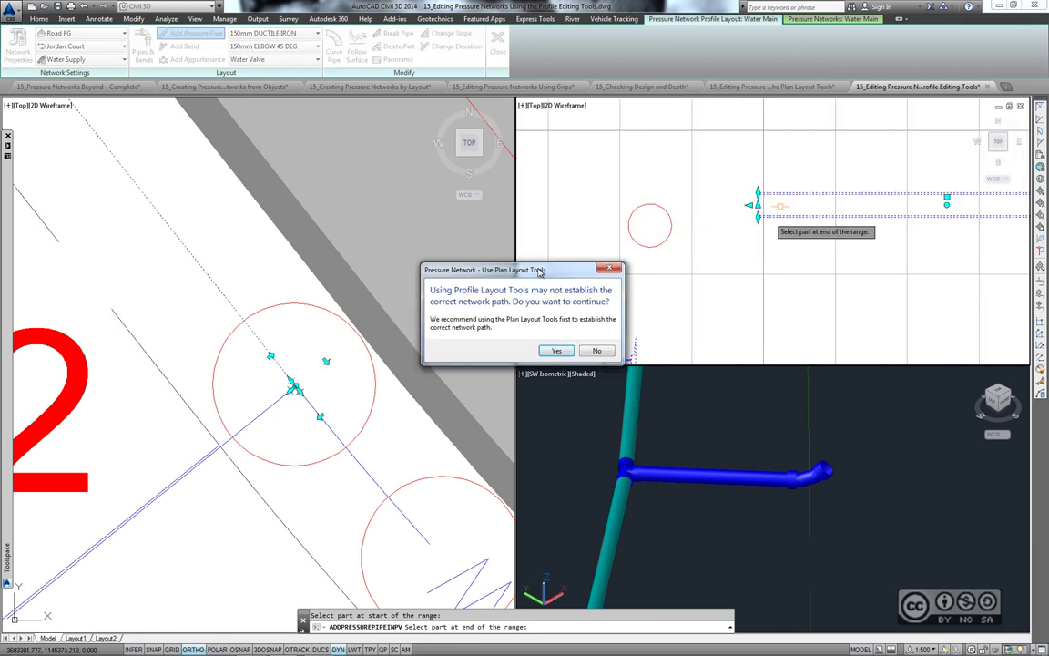
pyautogui.click(554, 351)
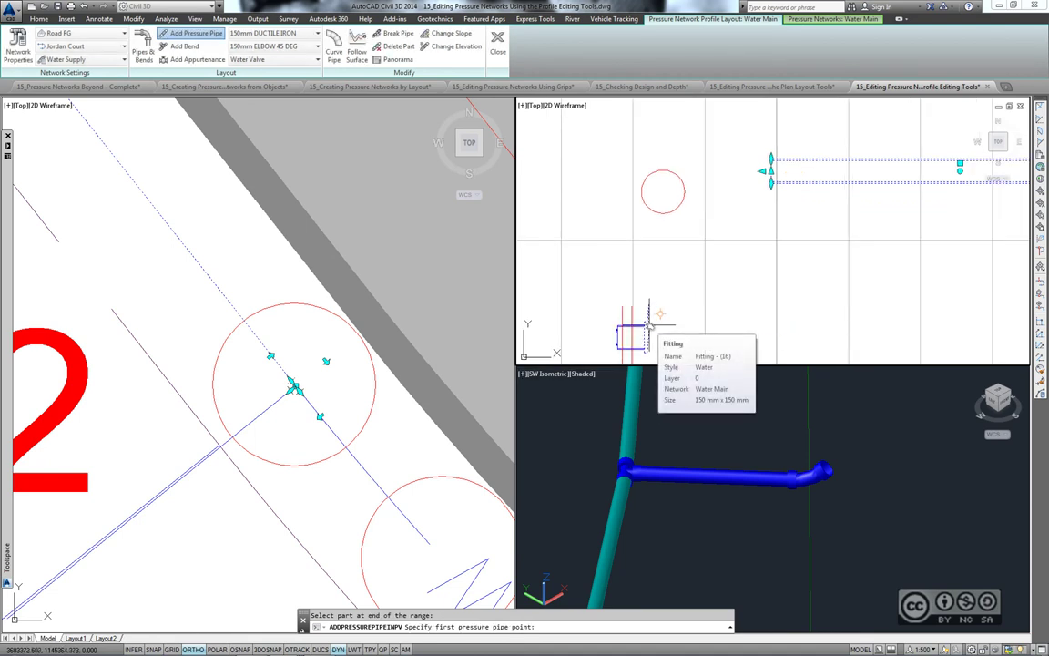
pyautogui.click(650, 325)
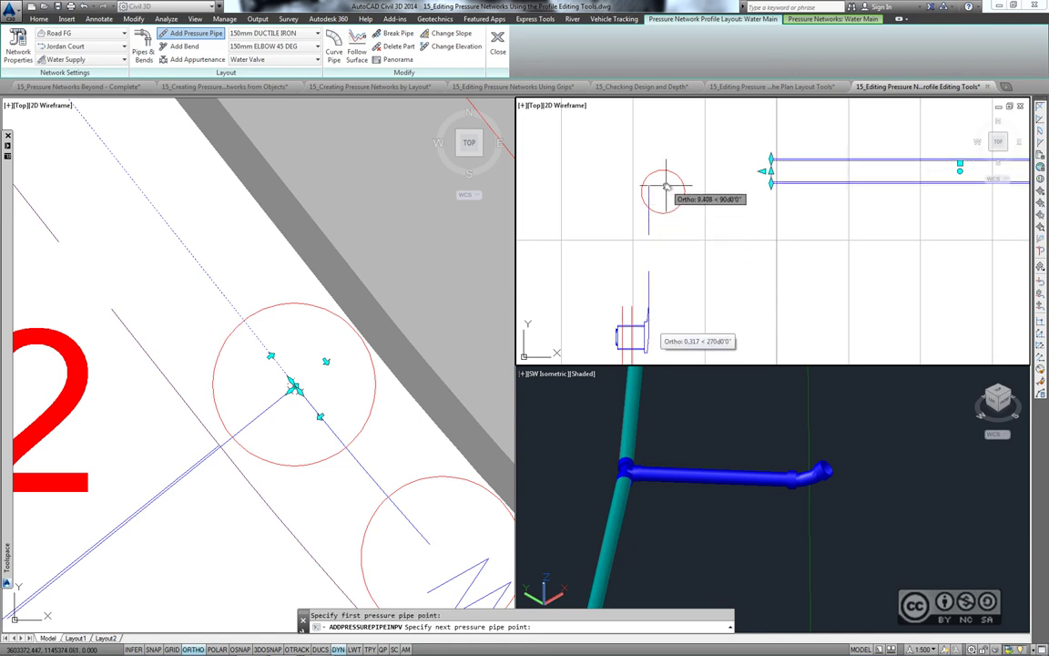
pyautogui.keyDown('shift'); pyautogui.rightClick(666, 186); pyautogui.keyUp('shift')
pyautogui.click(691, 307)
pyautogui.click(682, 199)
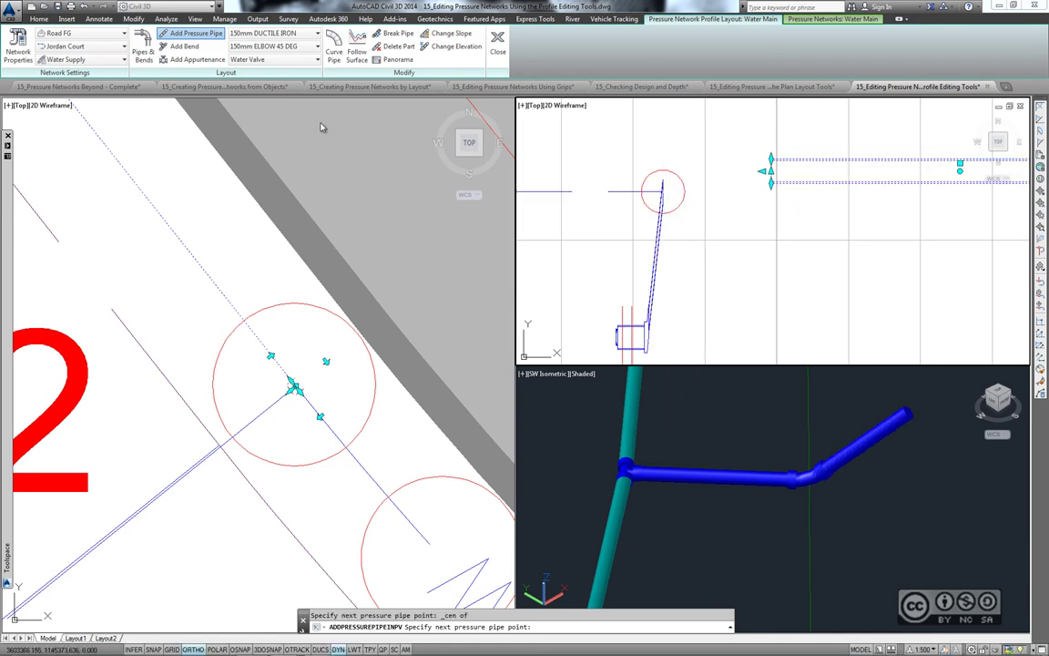
# - Add a clockwise bend at the top of the new pipe
pyautogui.click(182, 45)
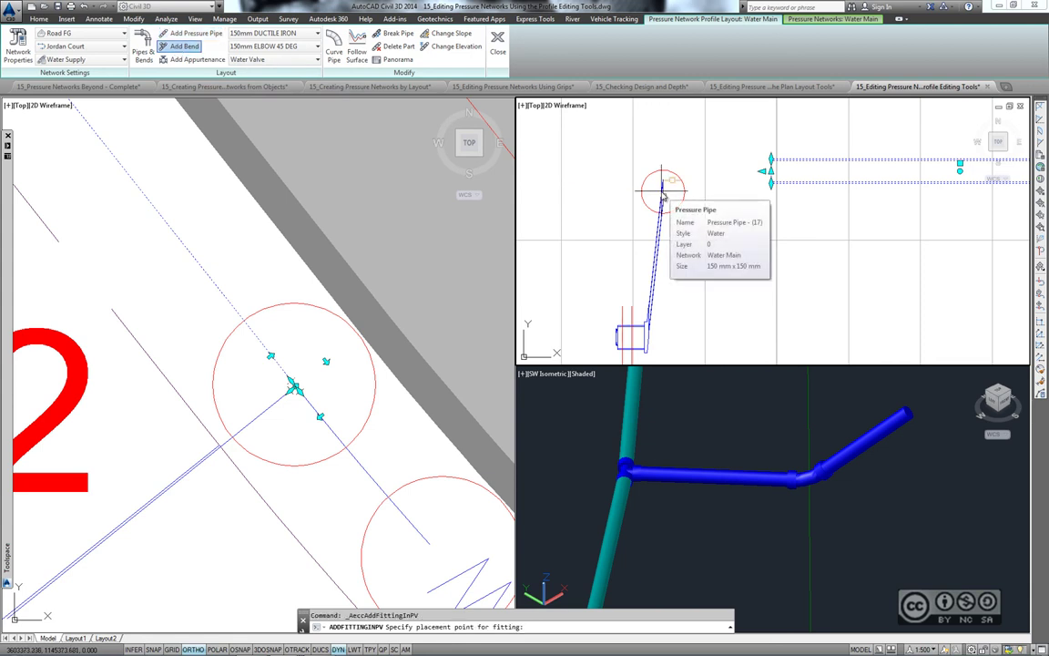
pyautogui.click(663, 194)
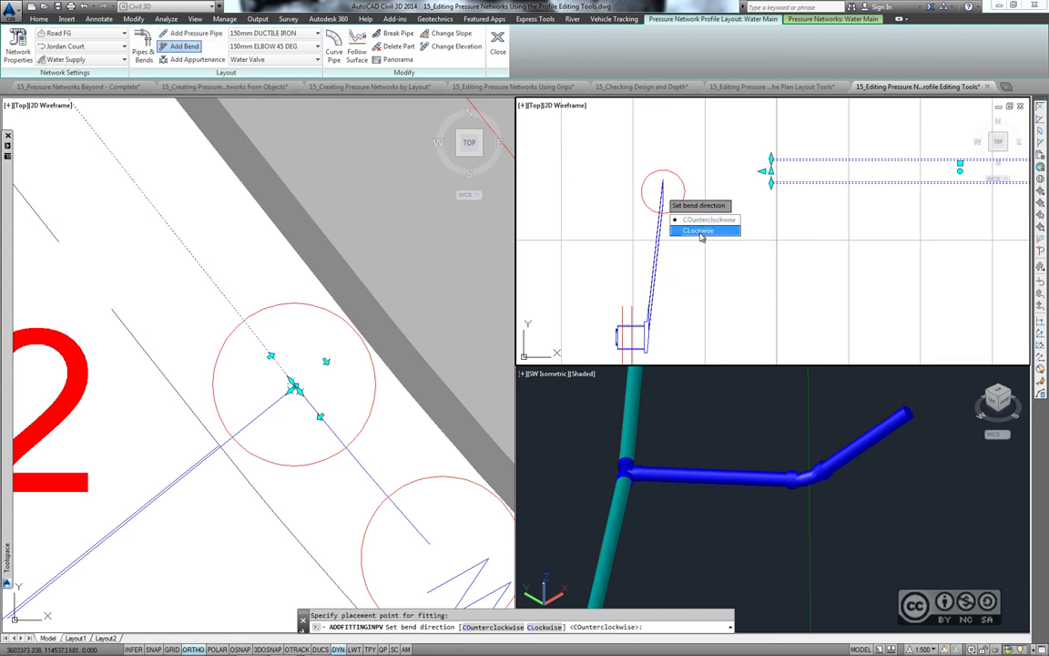
pyautogui.click(700, 232)
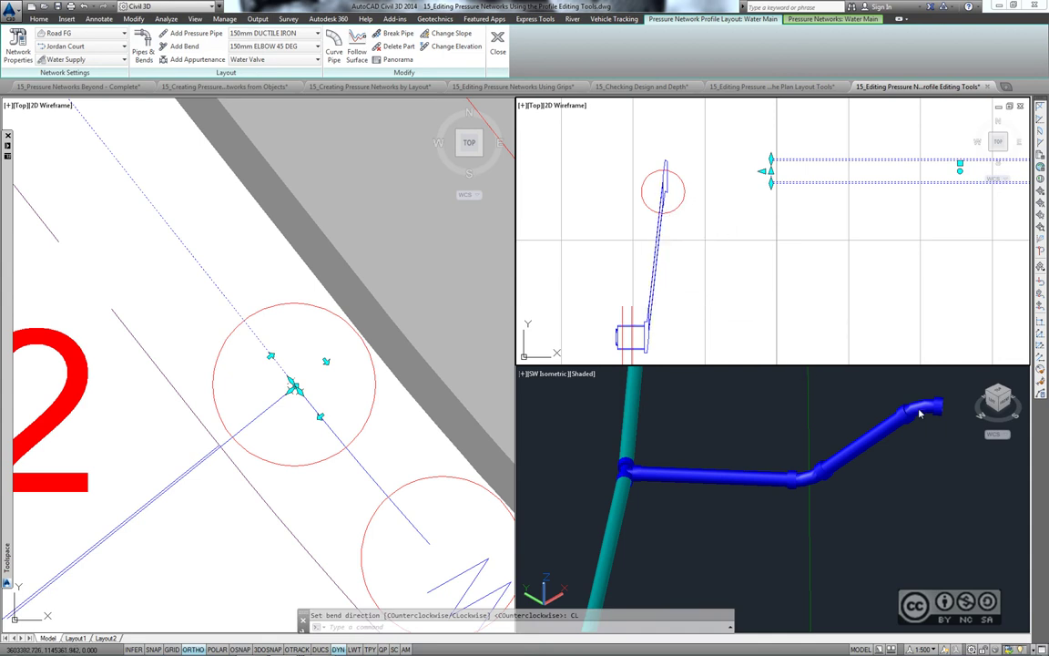
# - Stretch the long pipe's end left so it connects at the circle
pyautogui.moveTo(735, 199); pyautogui.dragTo(698, 234, button='middle')
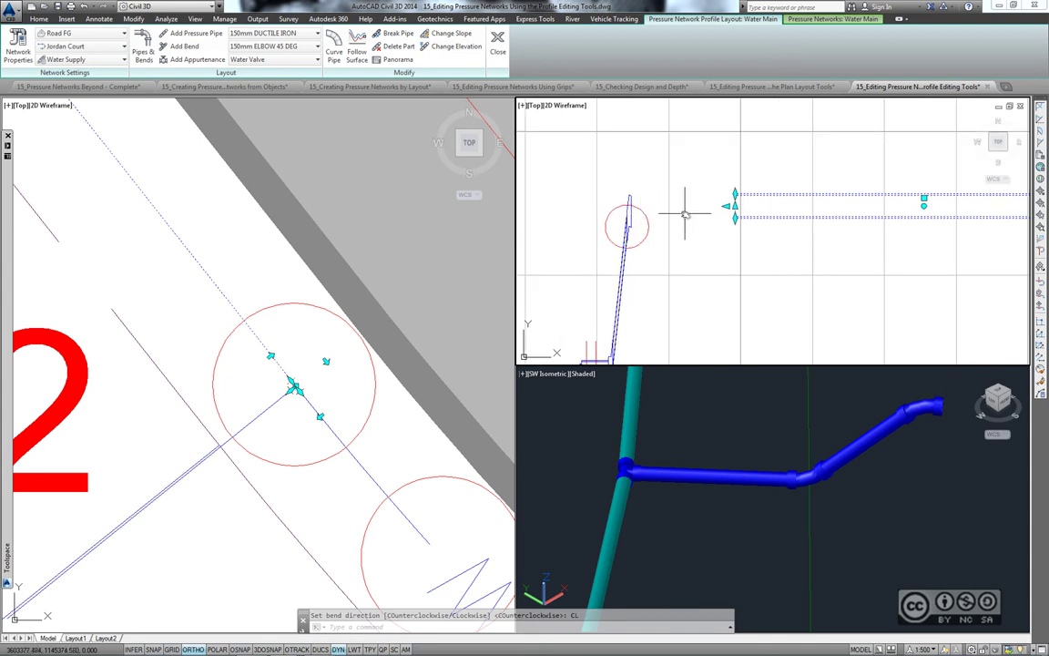
pyautogui.scroll(2, 656, 218)
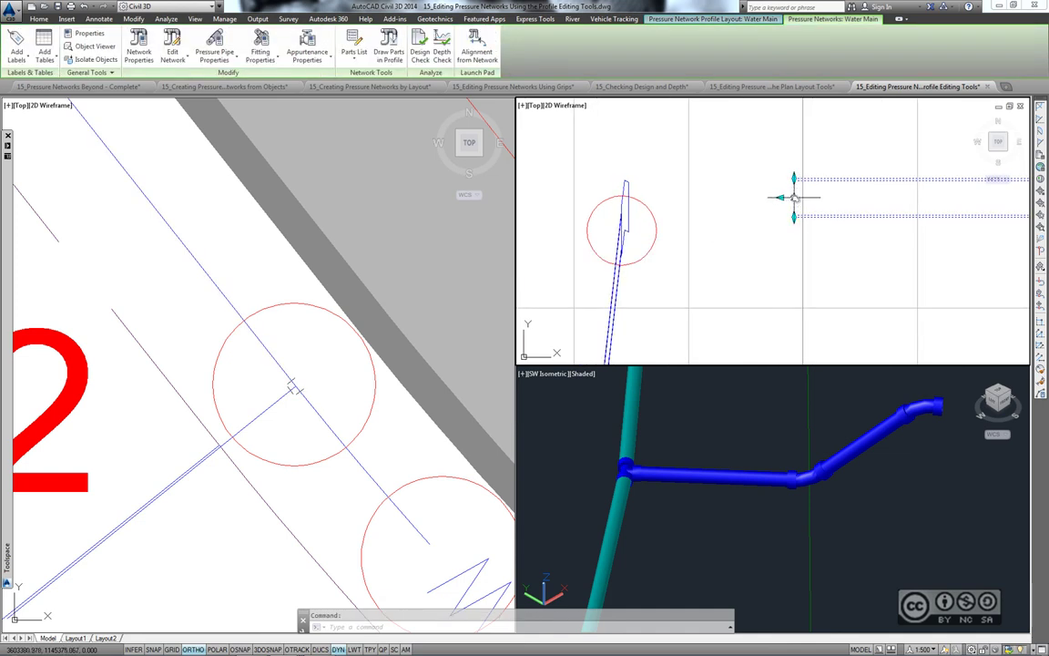
pyautogui.click(794, 197)
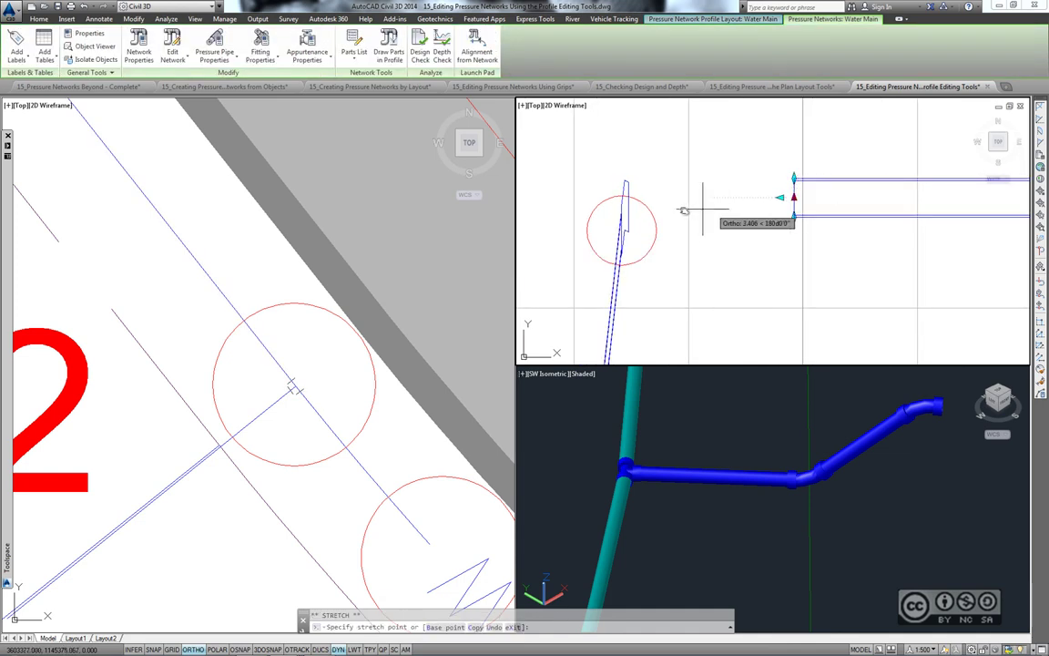
pyautogui.click(628, 211)
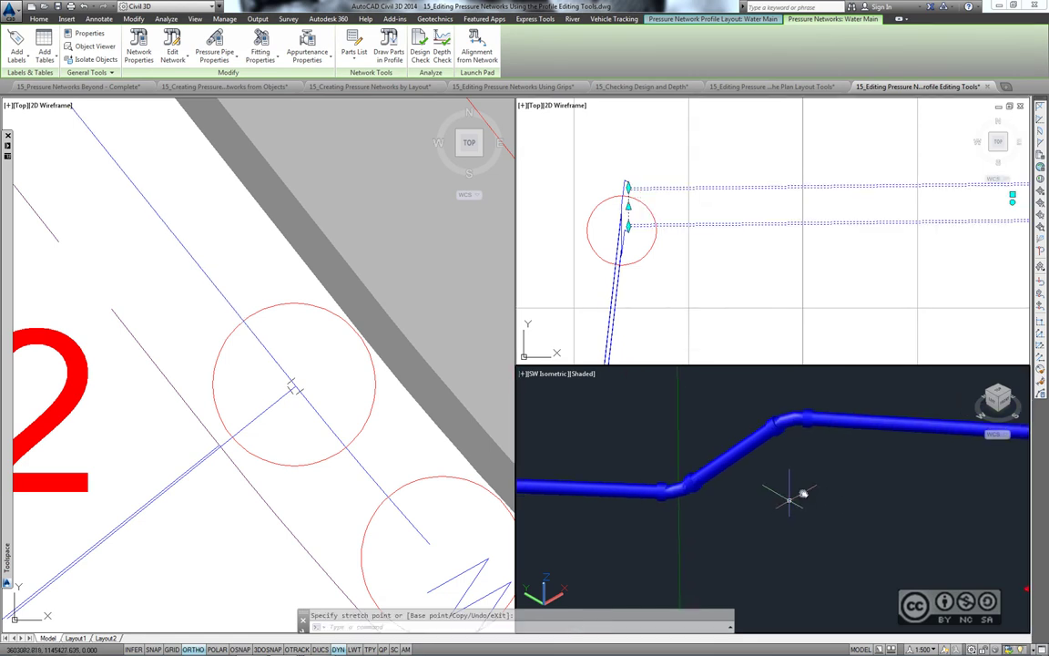
pyautogui.moveTo(771, 455); pyautogui.dragTo(802, 490, button='middle')
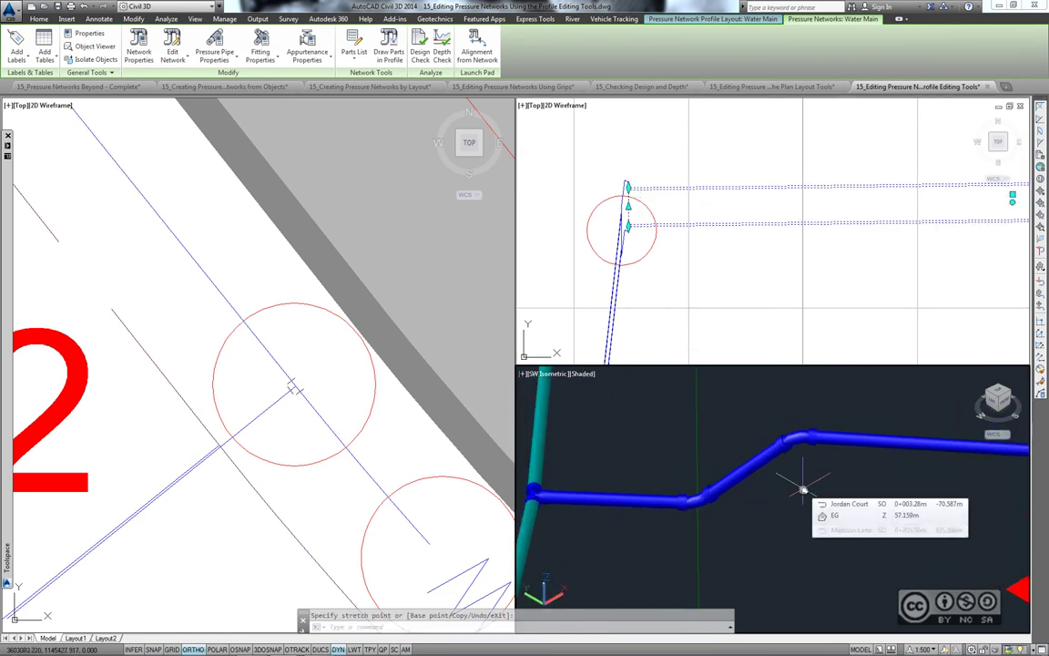
pyautogui.click(649, 157)
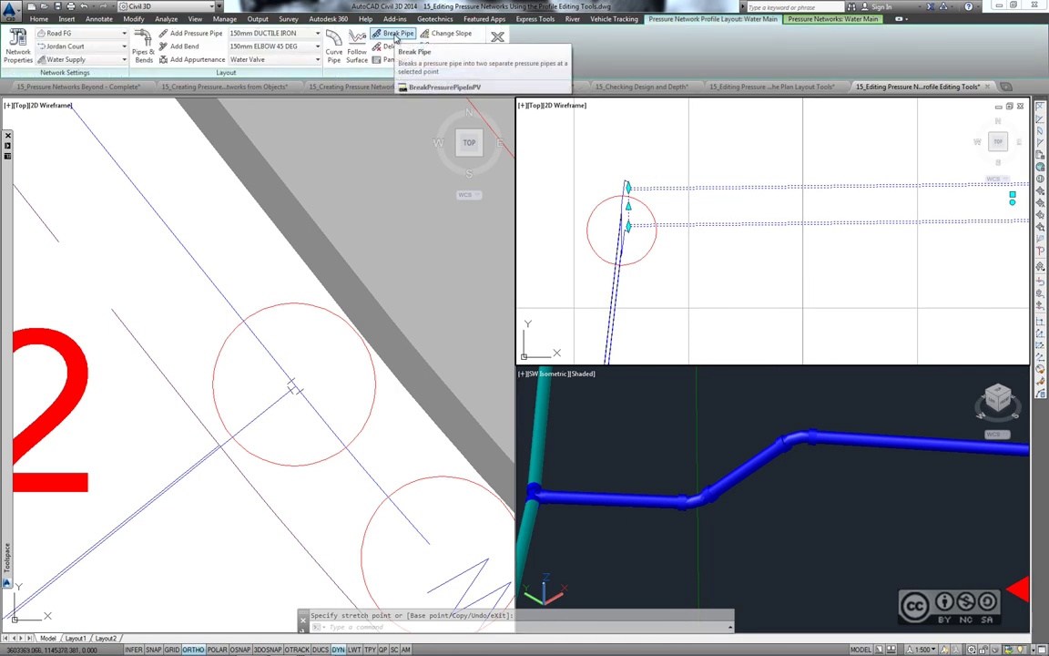
# - Break pipe 14 near the crossing and delete the broken-off section
pyautogui.click(395, 36)
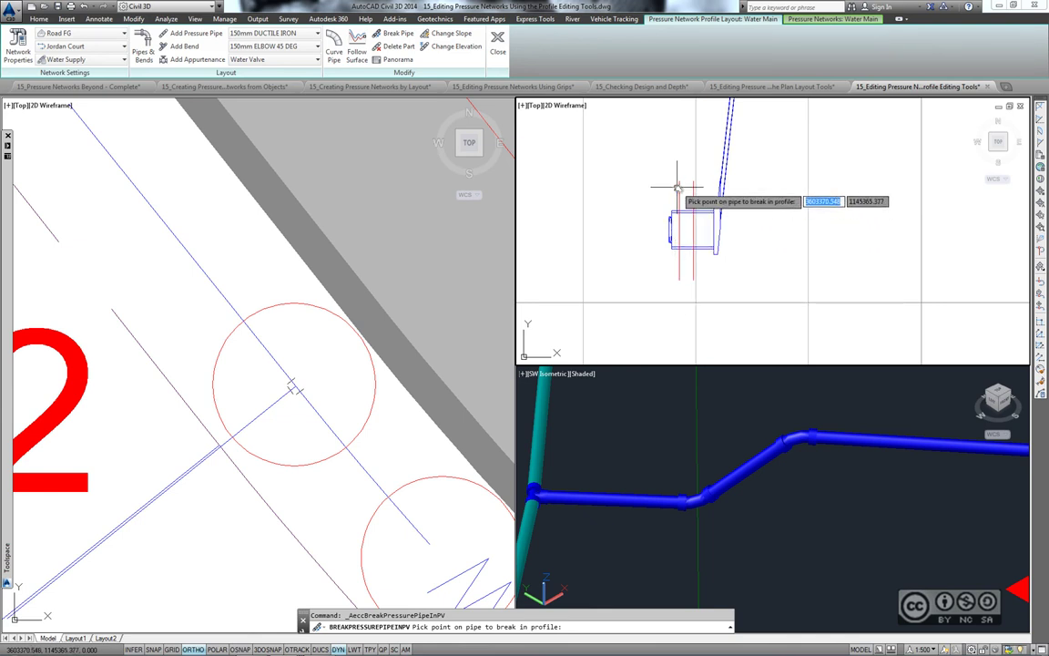
pyautogui.scroll(2, 679, 178)
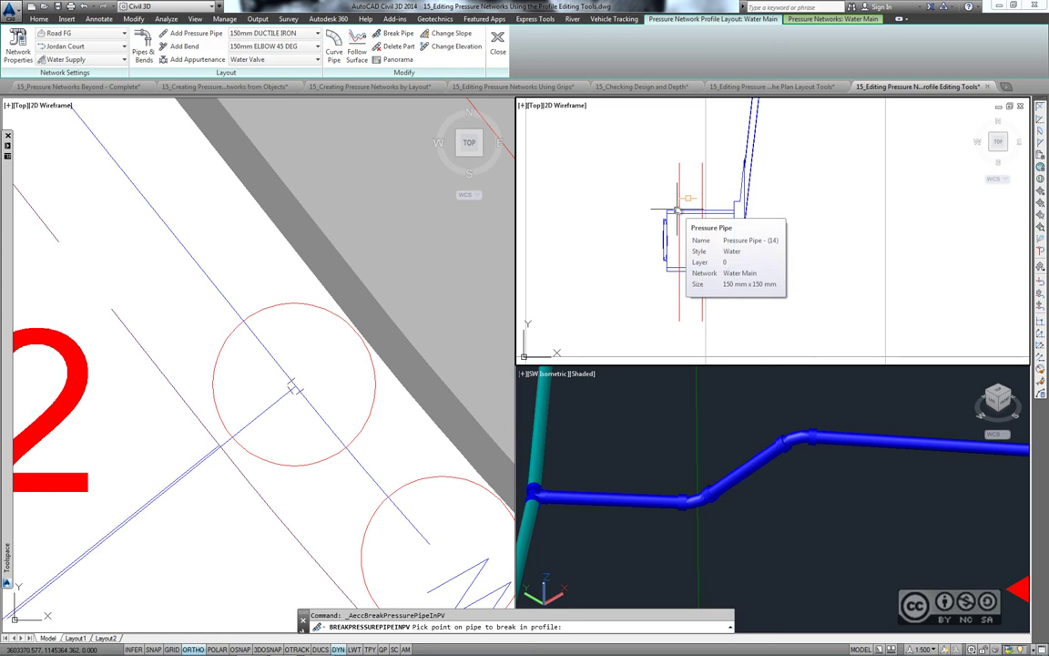
pyautogui.click(676, 209)
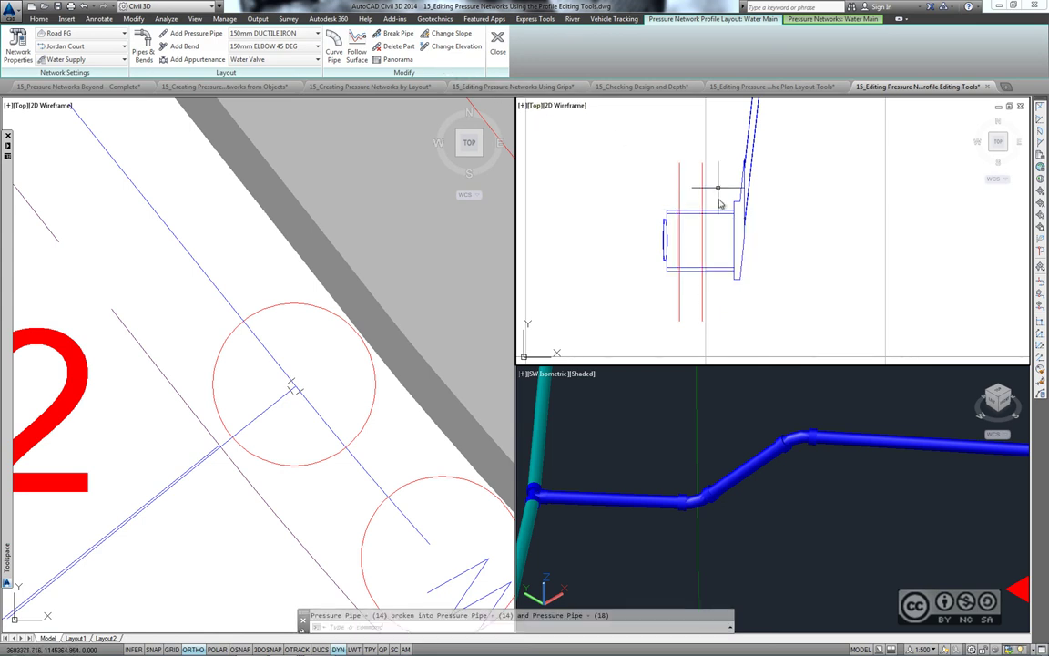
pyautogui.press('Return')
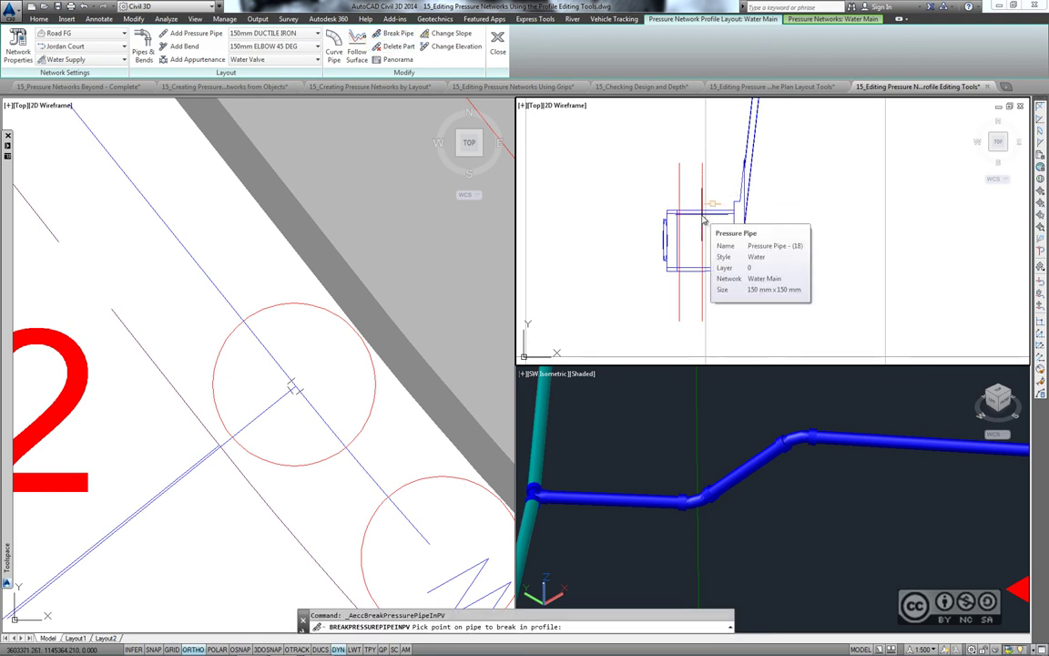
pyautogui.press('Escape')
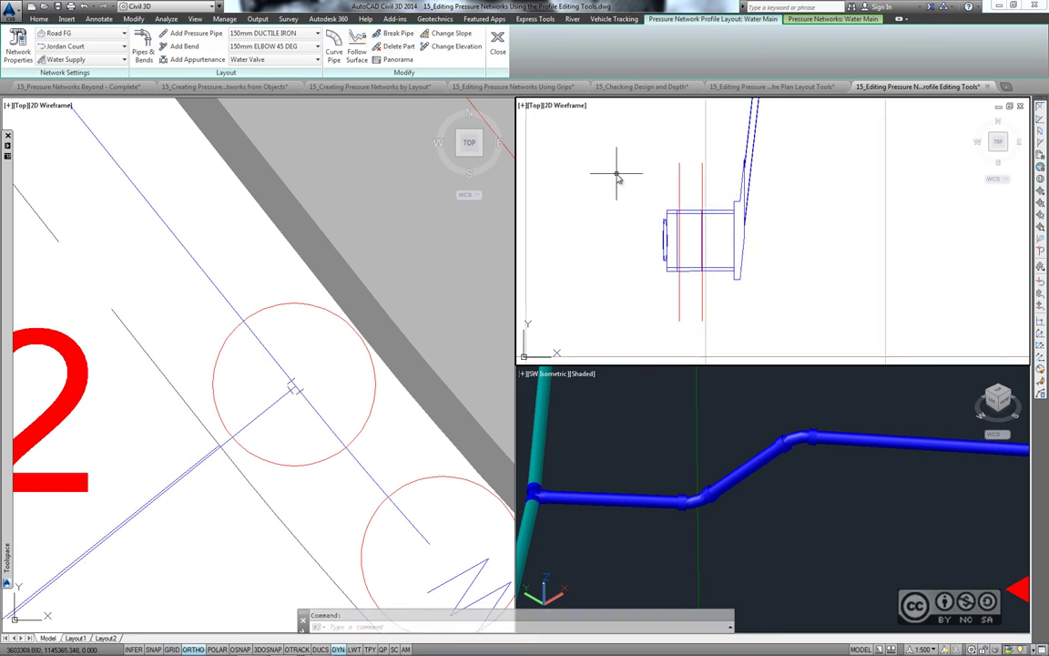
pyautogui.click(392, 49)
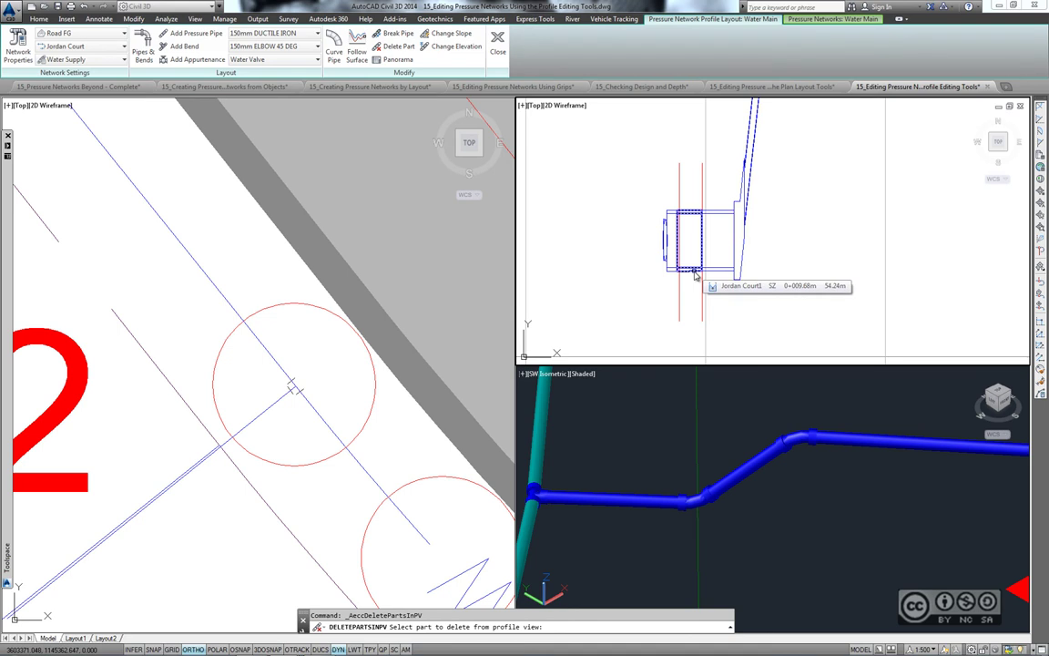
pyautogui.click(695, 274)
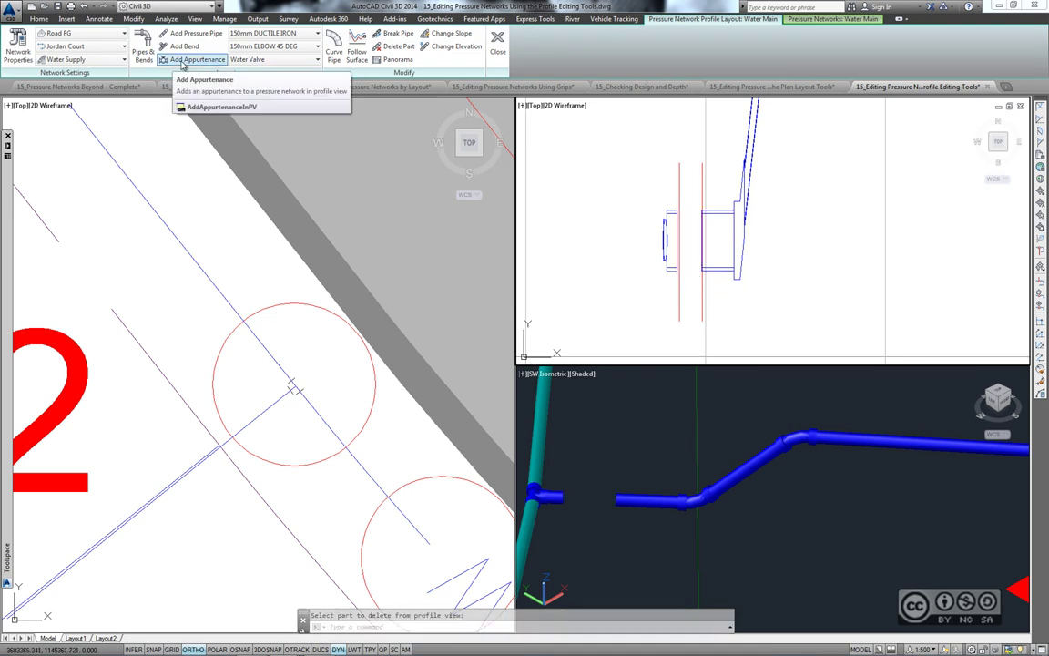
# - Place a water valve on the open pipe end beside the crossing main
pyautogui.click(183, 62)
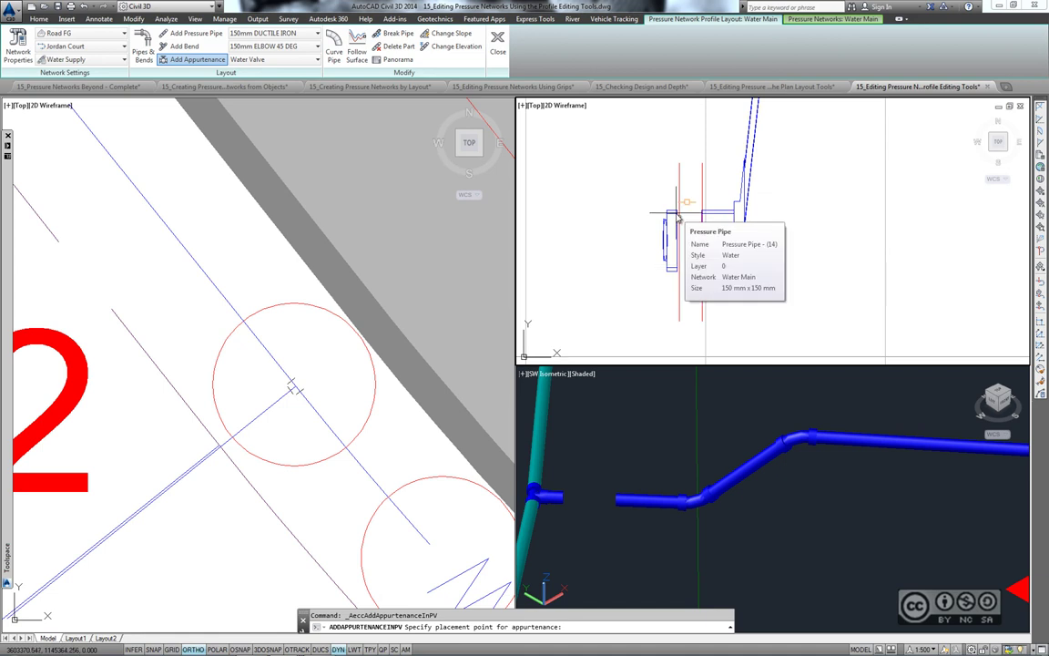
pyautogui.click(678, 217)
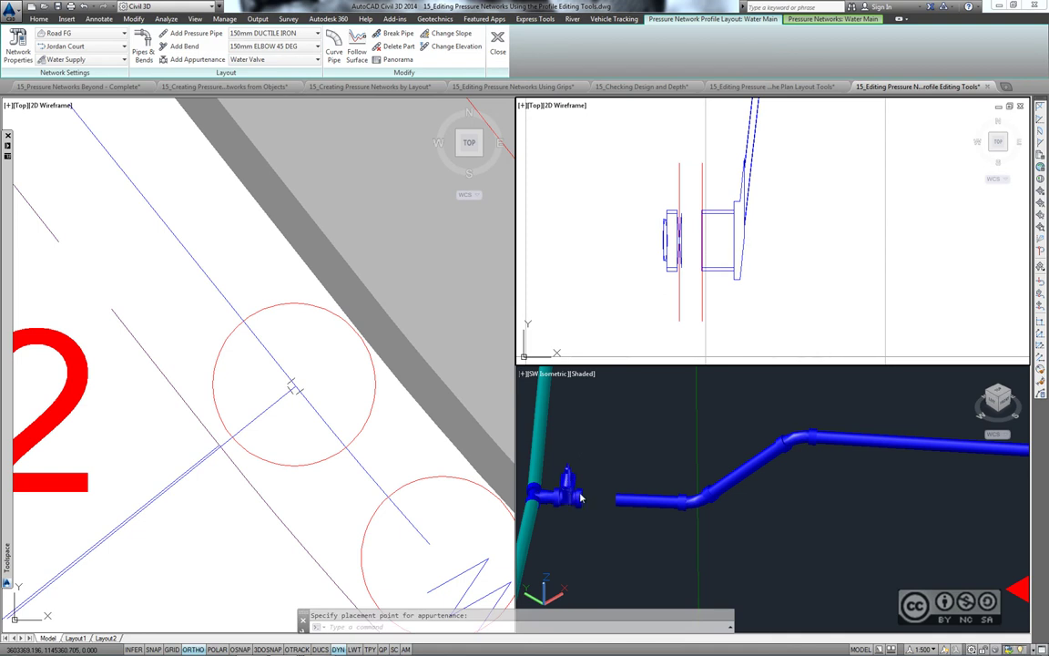
pyautogui.click(711, 213)
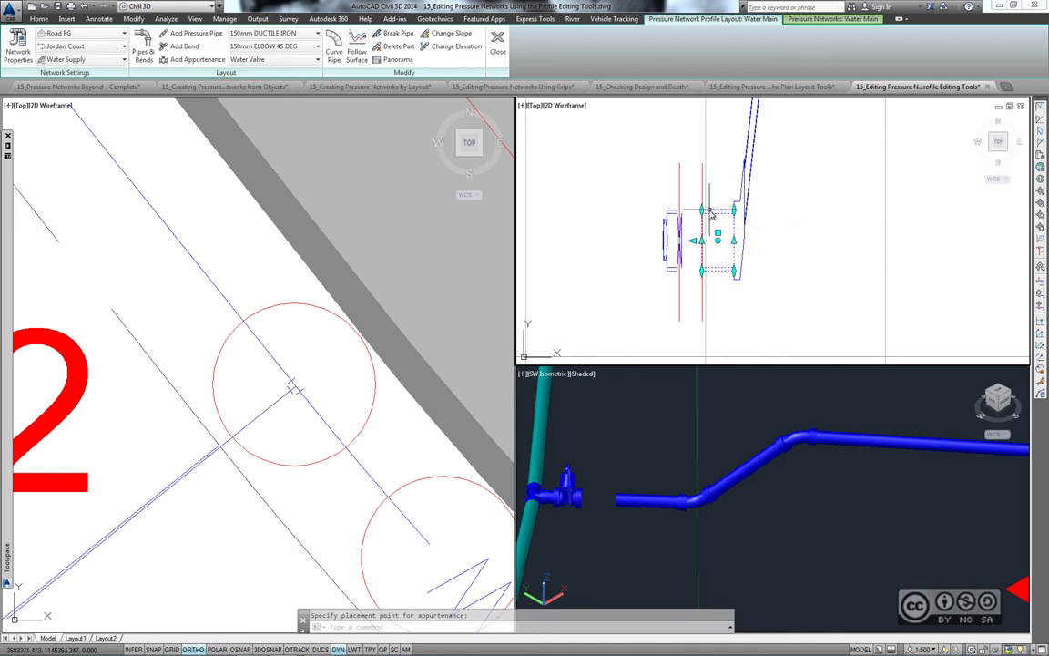
pyautogui.press('Escape')
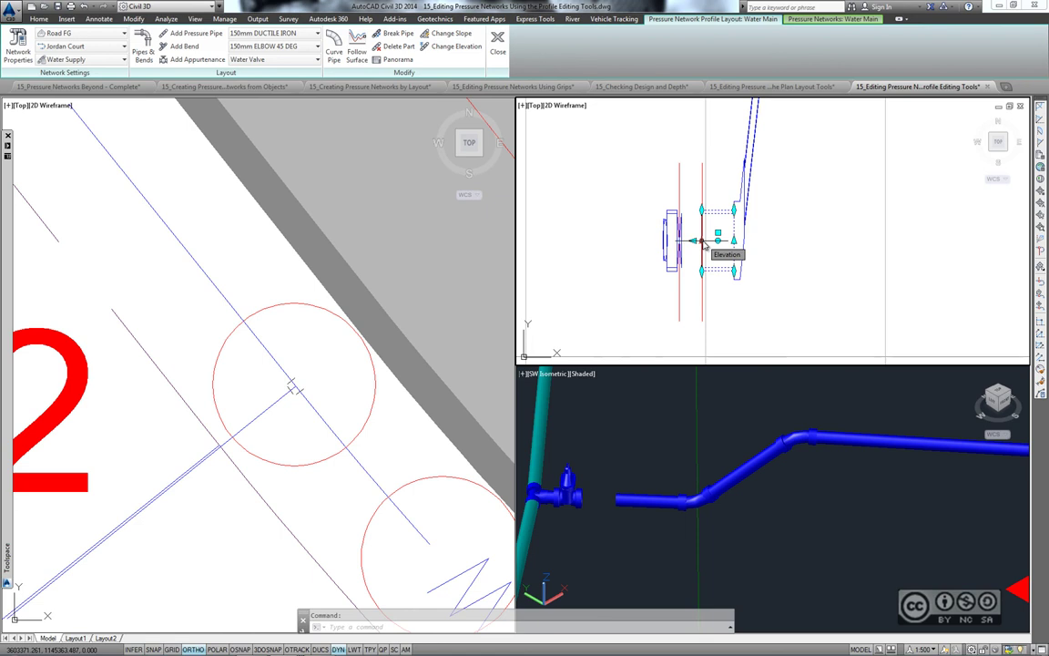
# - Move the neighbouring fitting left to close the gap to the valve
pyautogui.click(701, 240)
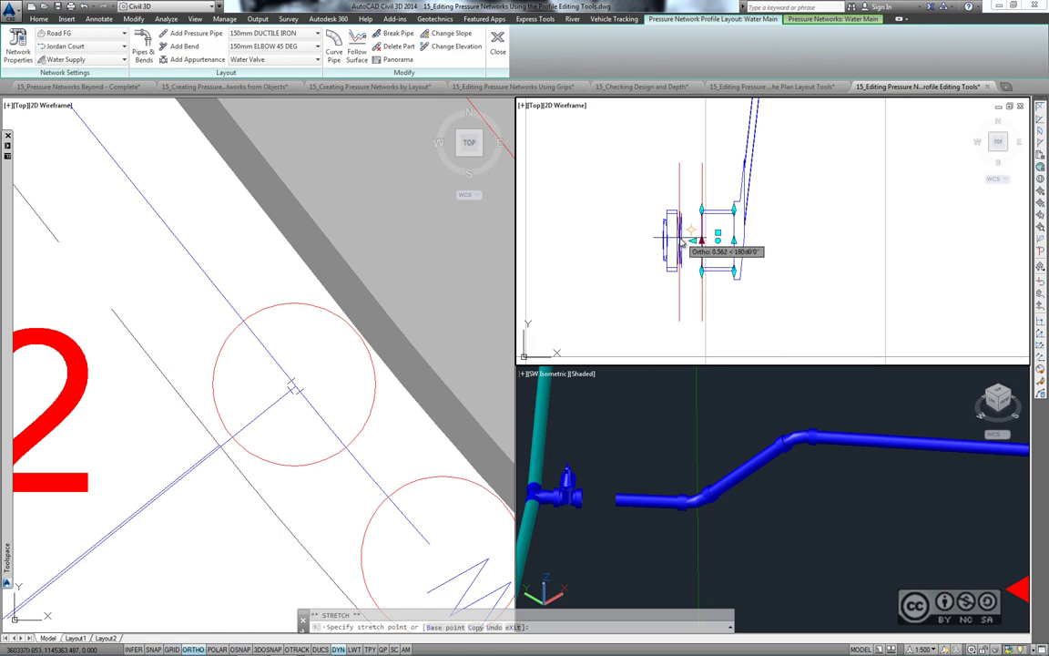
pyautogui.click(681, 238)
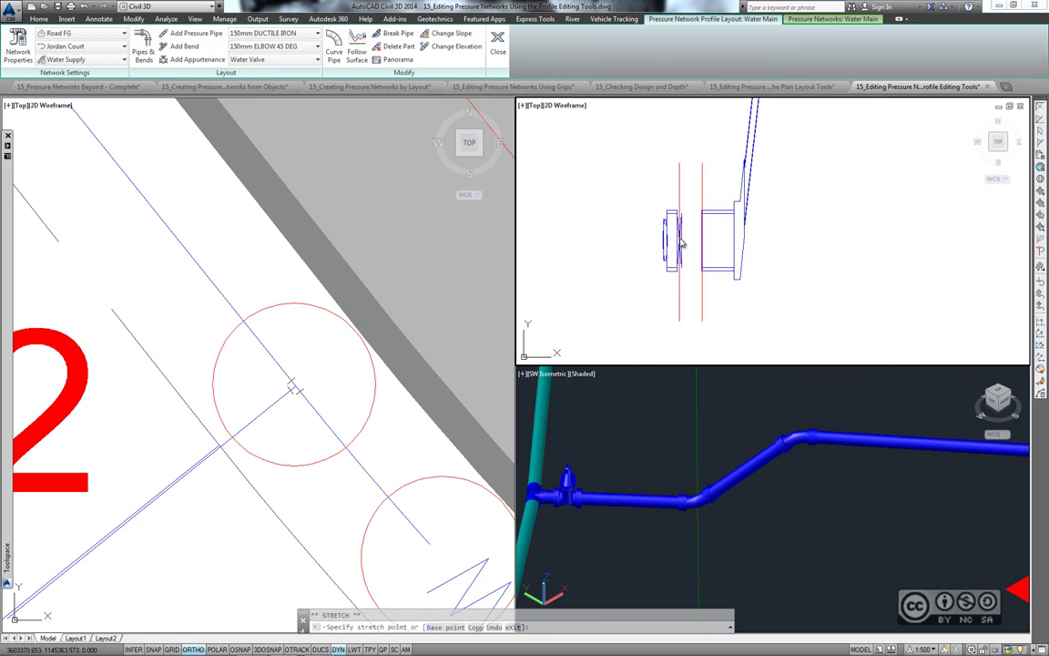
pyautogui.scroll(3, 698, 526)
pyautogui.scroll(2, 698, 526)
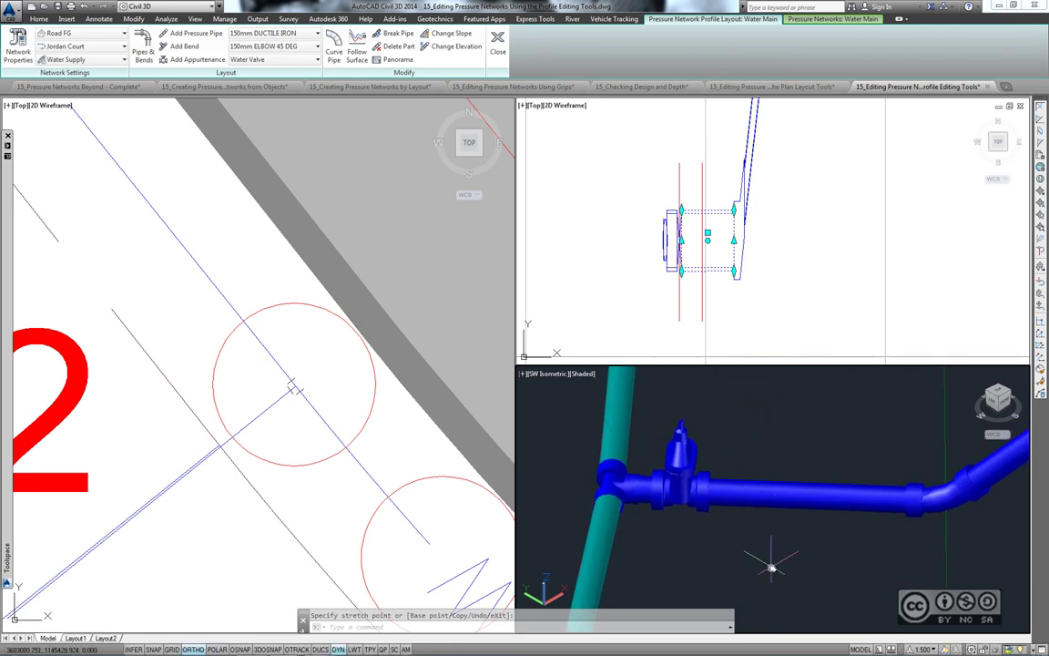
pyautogui.press('Escape')
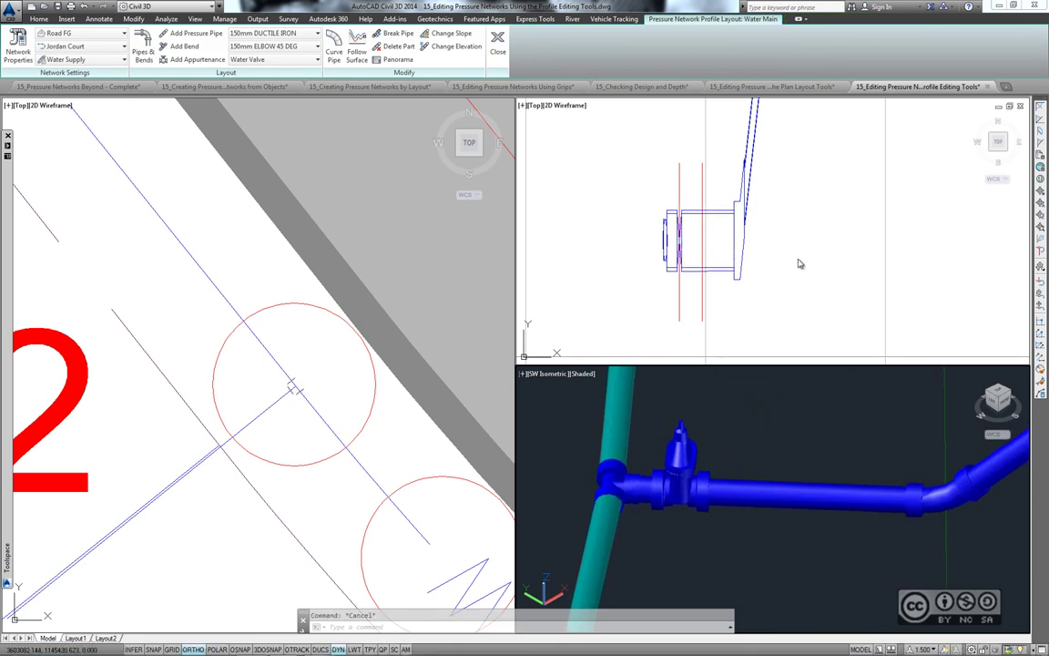
# - Select the pressure pipe run in the profile and bring back the profile layout tools
pyautogui.scroll(-5, 775, 257)
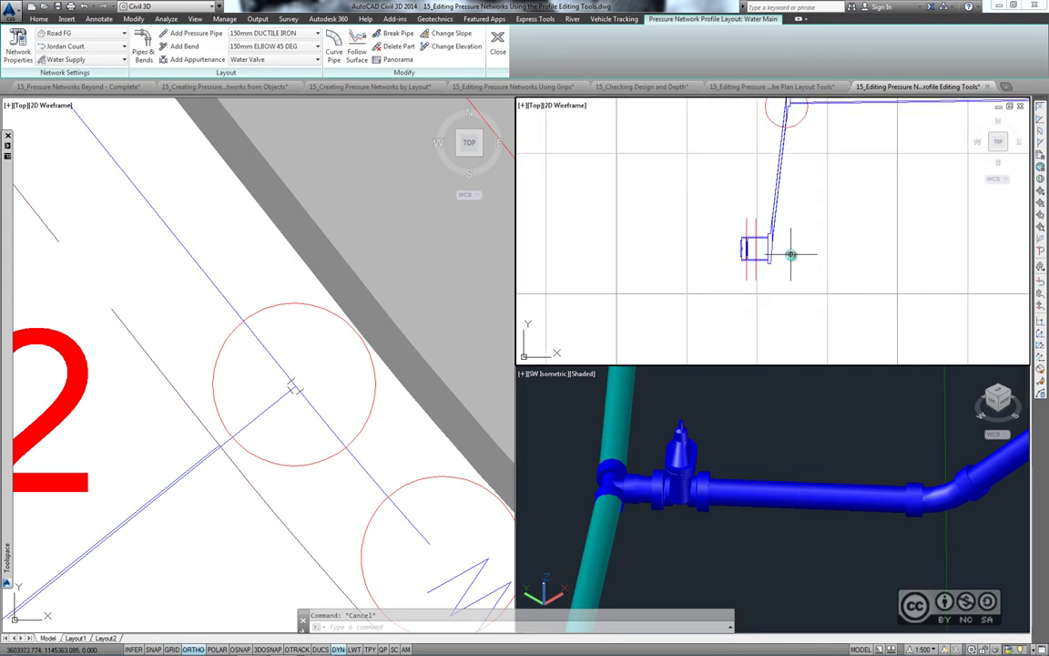
pyautogui.scroll(-3, 792, 255)
pyautogui.moveTo(773, 263)
pyautogui.mouseDown(button='middle')
pyautogui.moveTo(644, 270)
pyautogui.moveTo(818, 237)
pyautogui.mouseUp(button='middle')
pyautogui.scroll(-3, 720, 259)
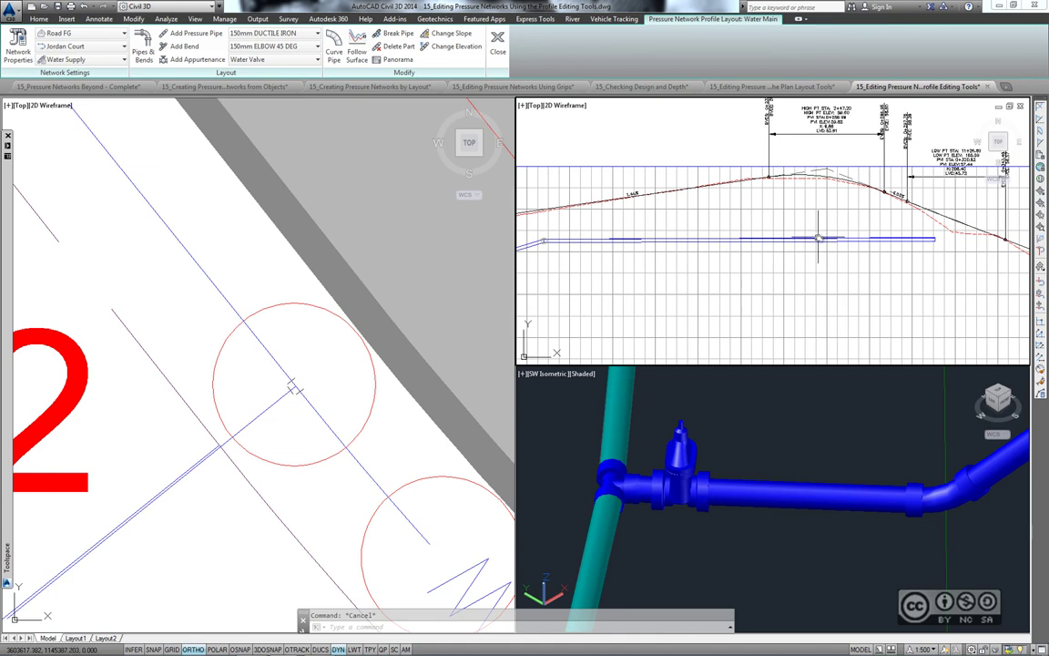
pyautogui.click(818, 239)
pyautogui.moveTo(740, 285); pyautogui.dragTo(765, 320, button='middle')
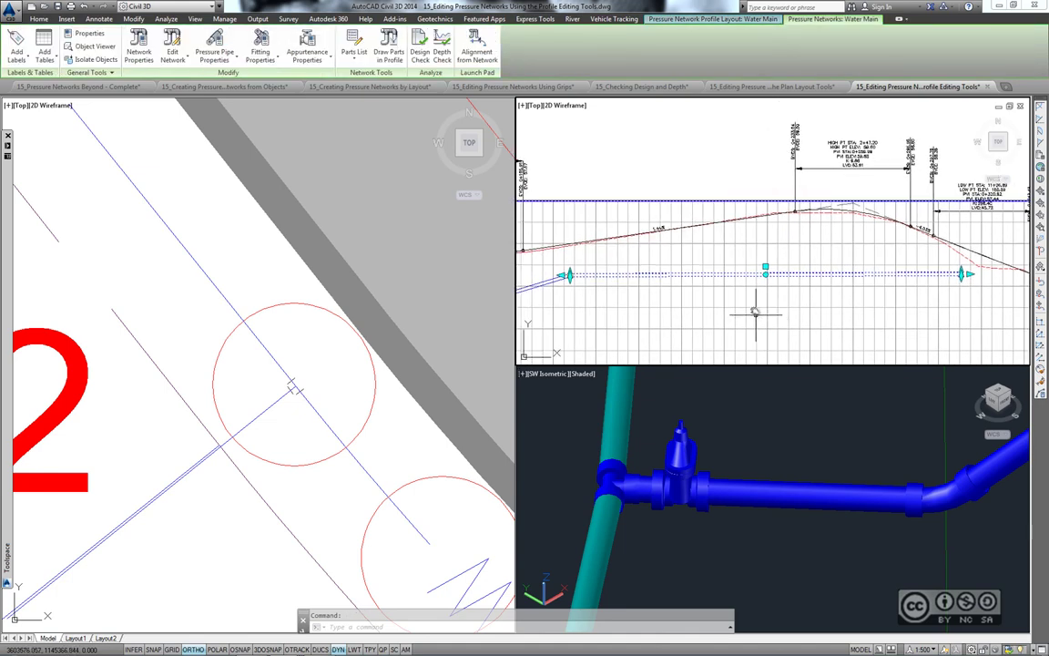
pyautogui.click(693, 19)
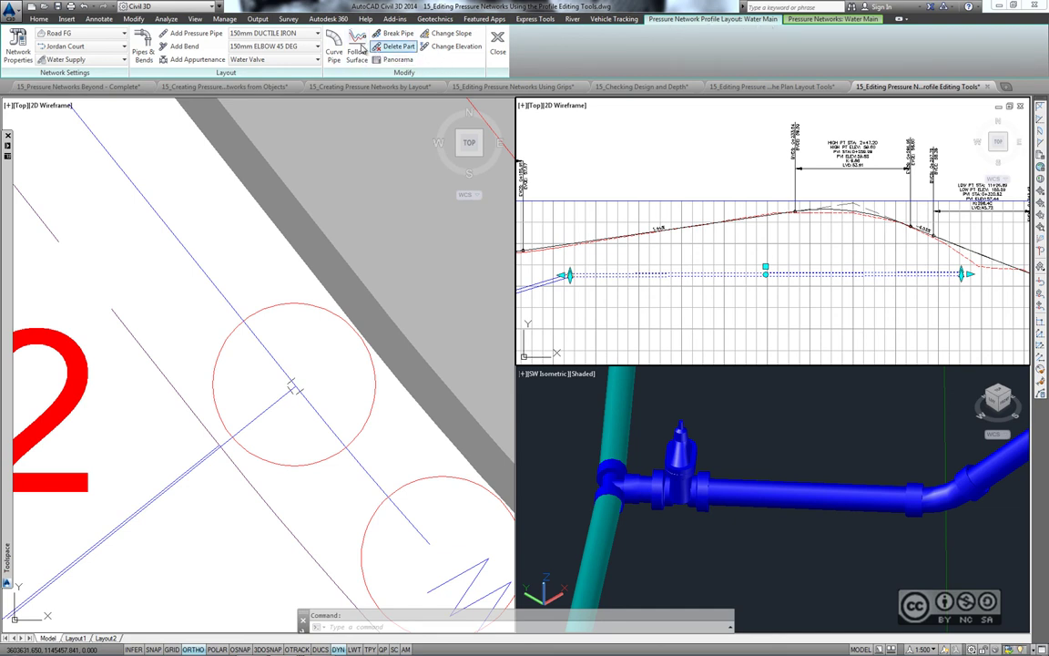
# - Make the pipe follow the ground surface at a depth of 1 below it
pyautogui.click(356, 41)
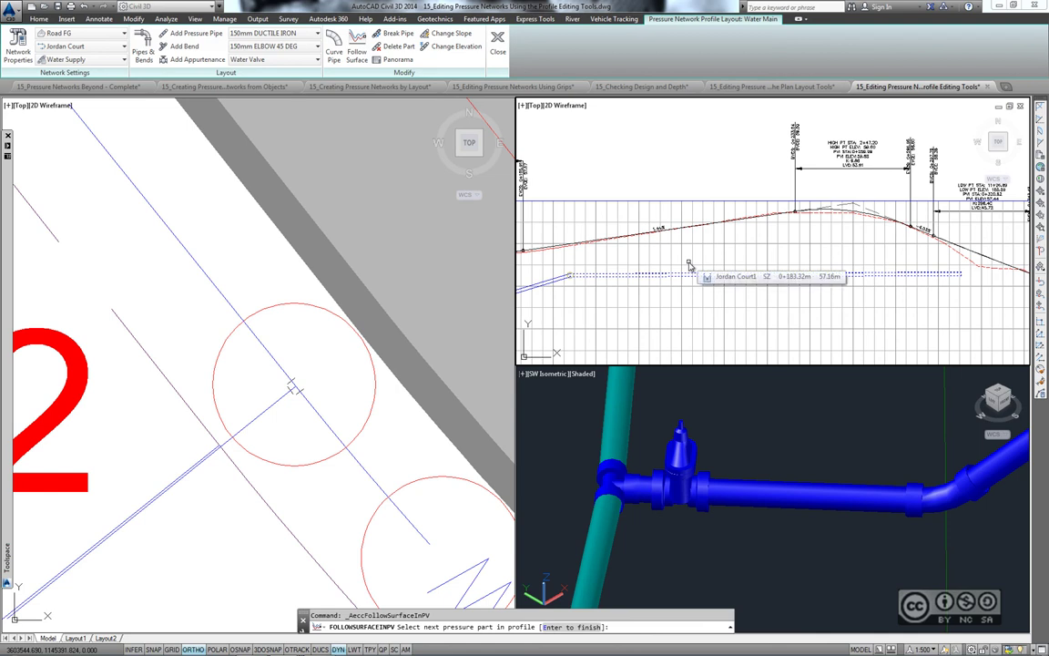
pyautogui.click(689, 266)
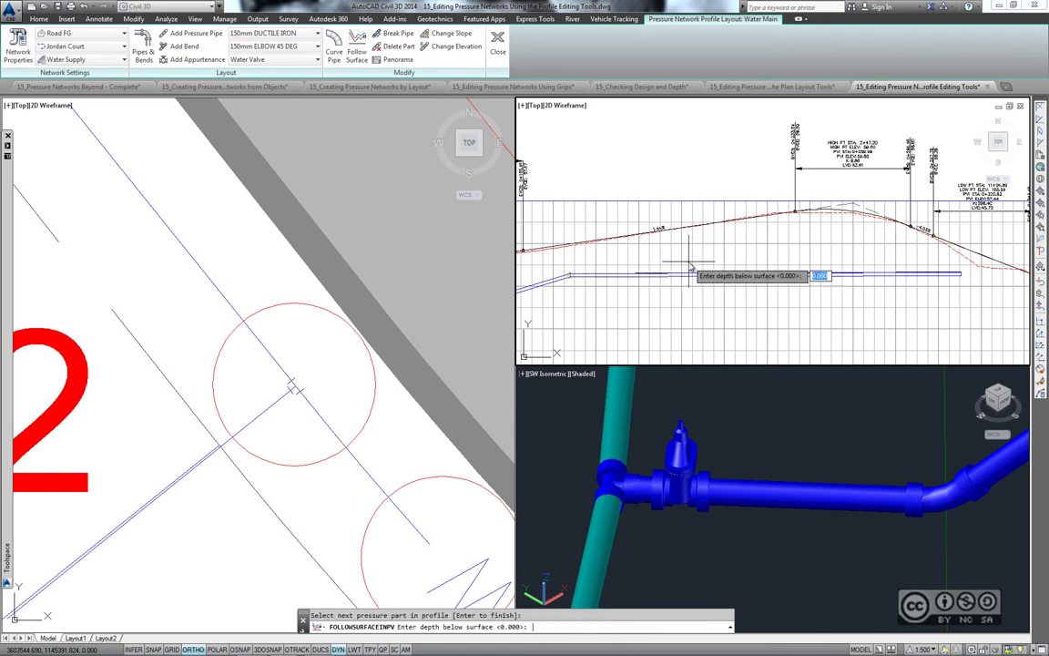
pyautogui.write('1')
pyautogui.press('Return')
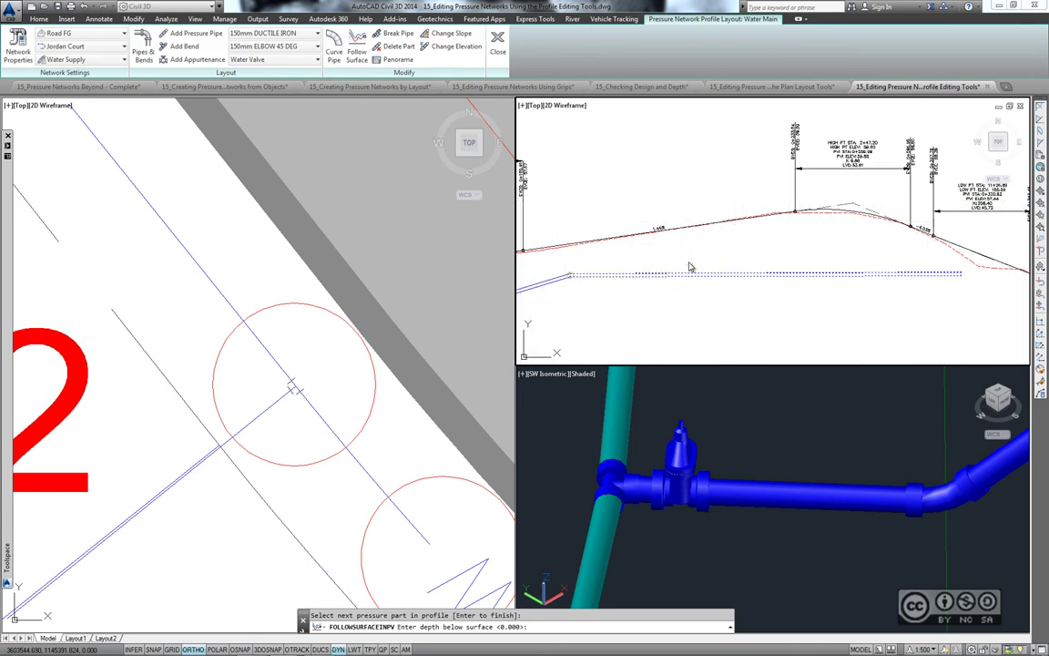
pyautogui.press('Escape')
# - Select and pan along the pressure pipes to check they follow the surface
pyautogui.scroll(5, 597, 276)
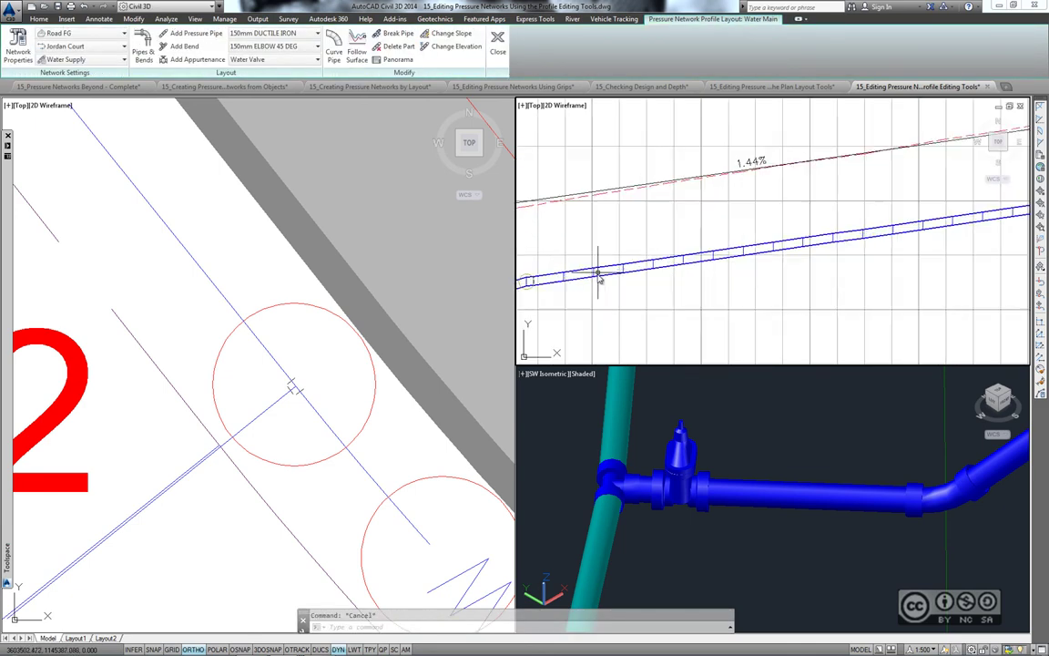
pyautogui.scroll(-3, 751, 253)
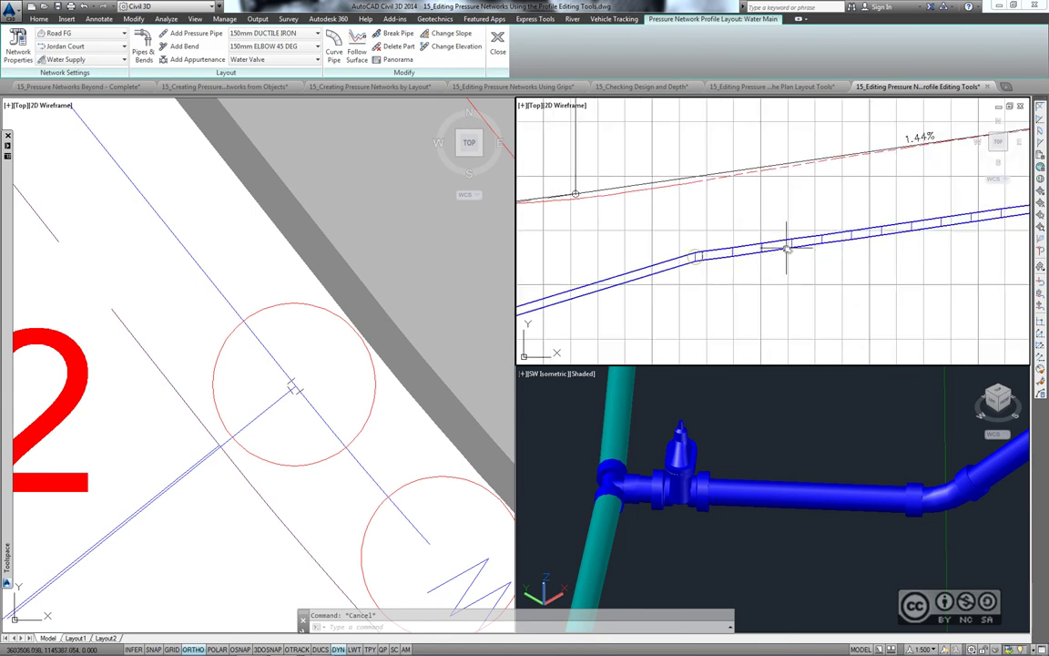
pyautogui.click(824, 242)
pyautogui.moveTo(824, 242); pyautogui.dragTo(671, 229, button='middle')
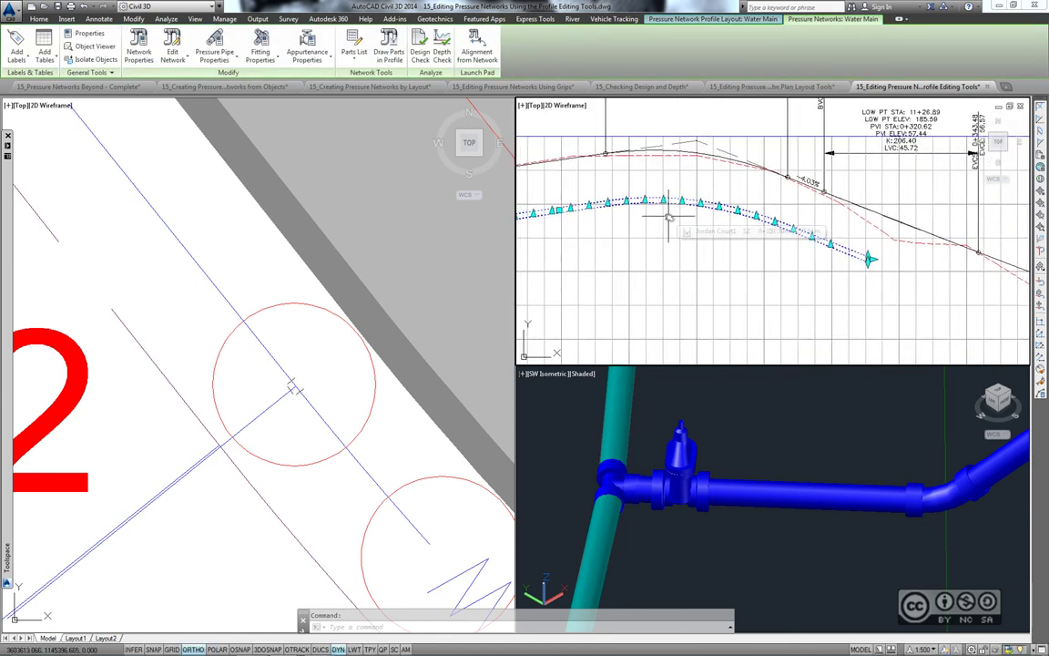
pyautogui.moveTo(653, 174); pyautogui.dragTo(756, 184, button='middle')
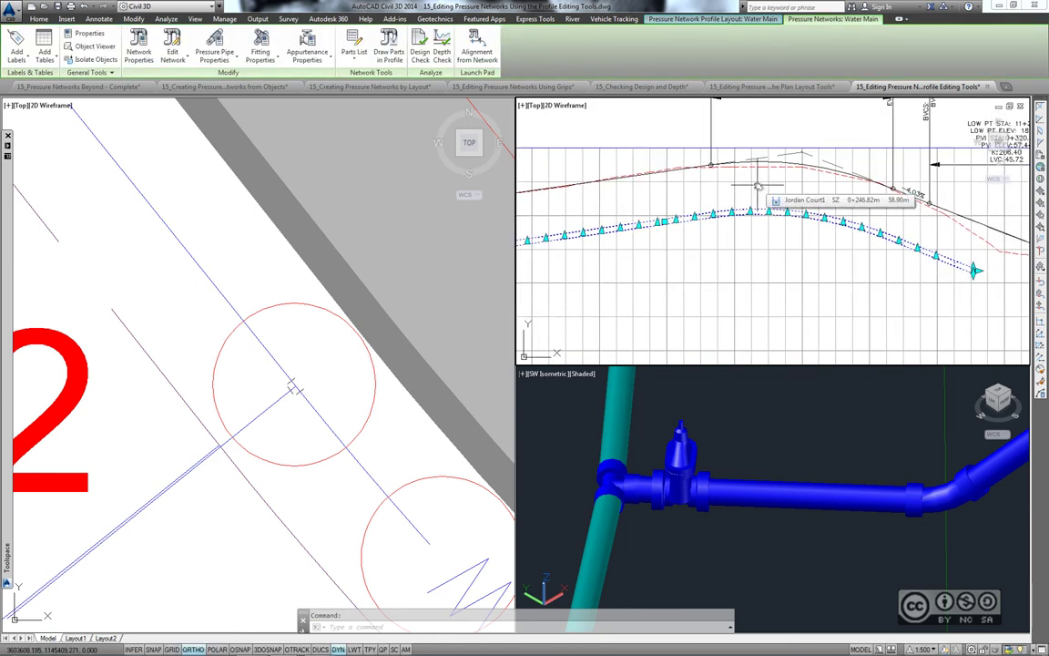
pyautogui.press('Escape')
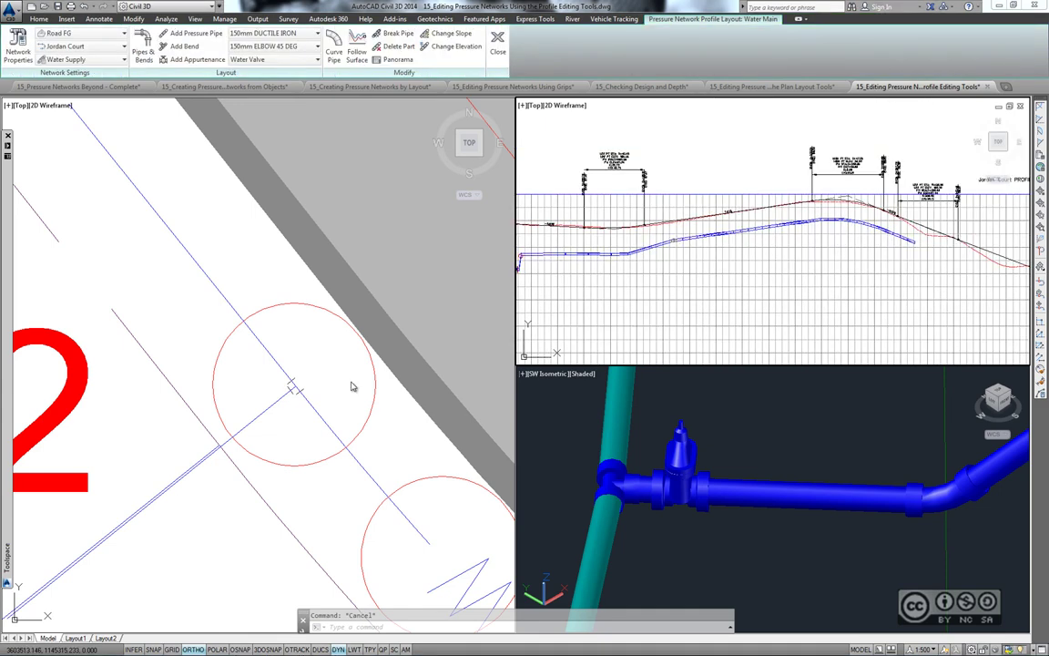